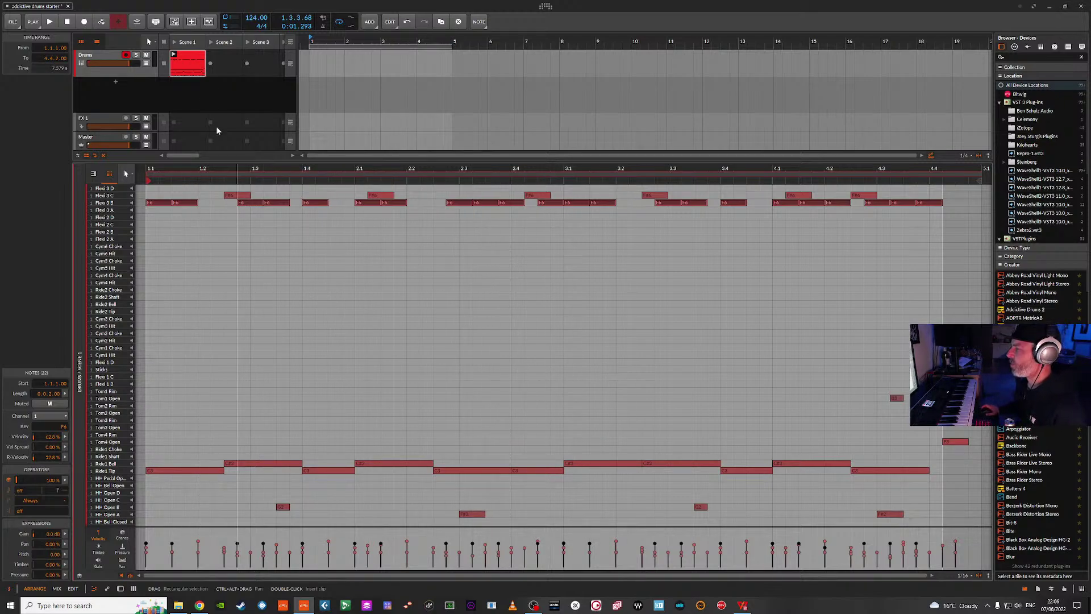
- Remove the AD2 Drum Mapper from the Drums track's device chain and insert Addictive Drums 2 in its place
{"action": "left_click", "coordinate": [120, 590]}
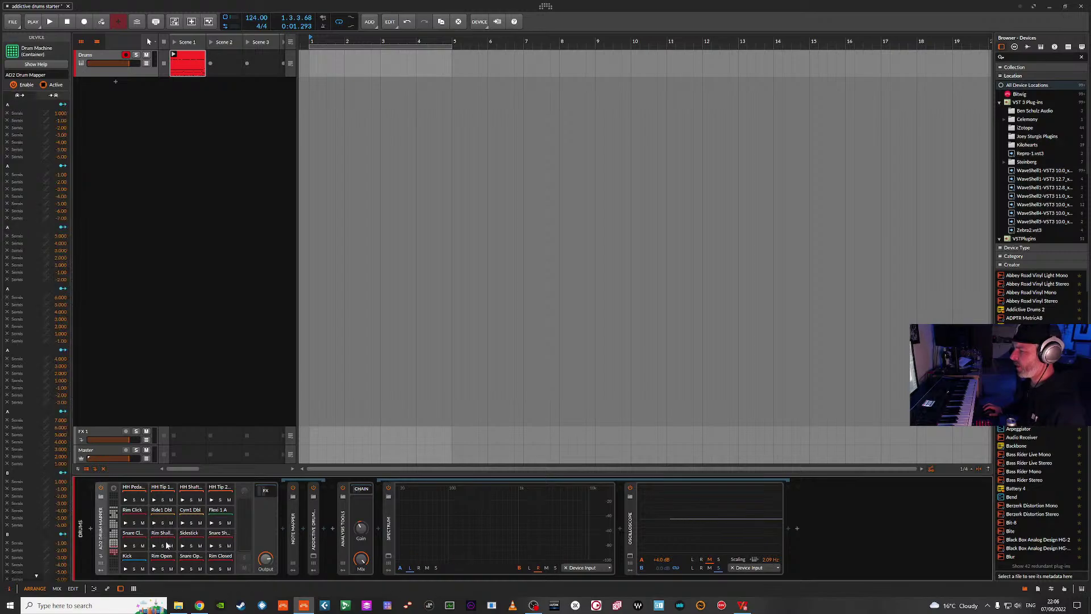
{"action": "key", "text": "Delete"}
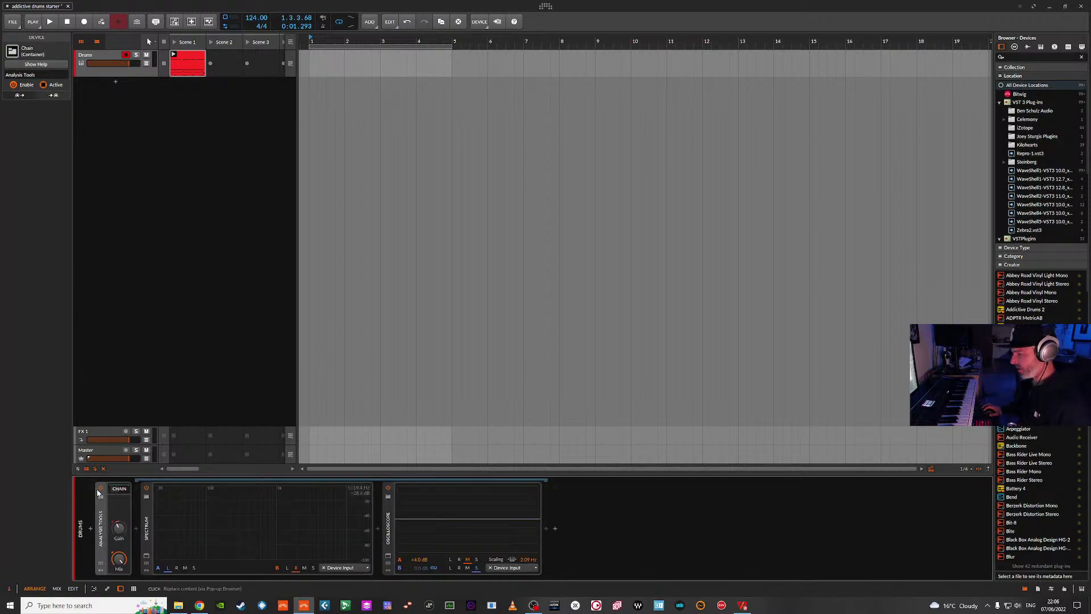
{"action": "left_click", "coordinate": [90, 528]}
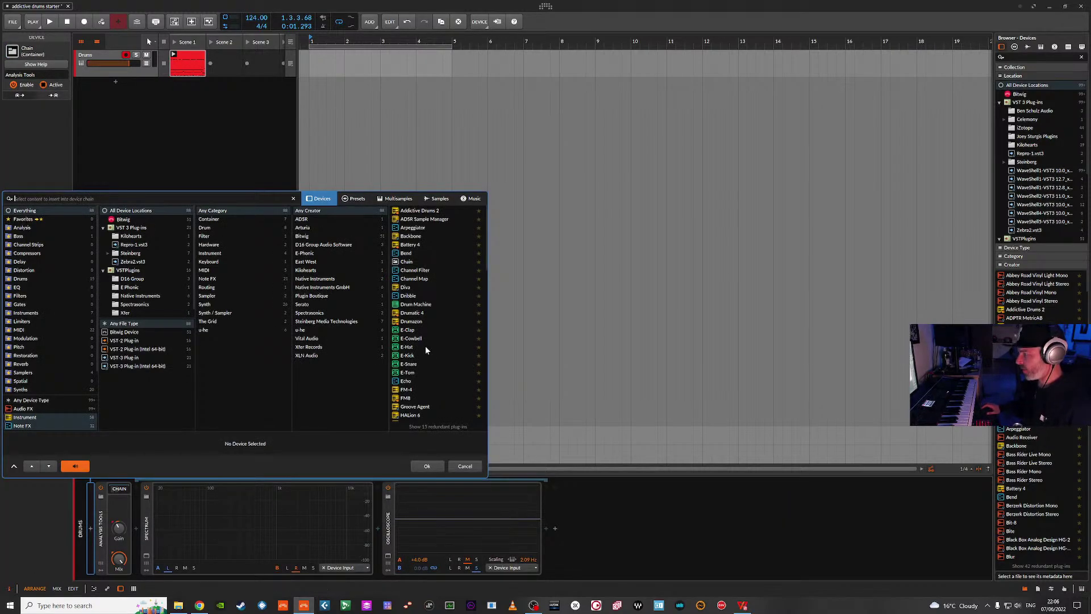
{"action": "double_click", "coordinate": [421, 212]}
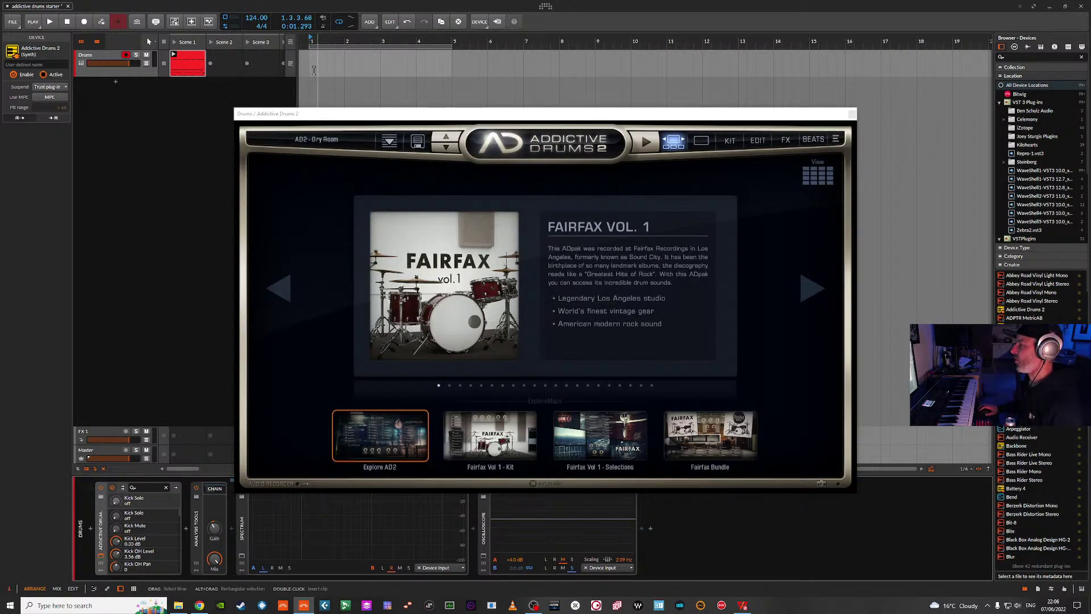
- Create a one-bar clip at bar 1 of the Drums track, close the plug-in window and open the clip's notes
{"action": "double_click", "coordinate": [330, 64]}
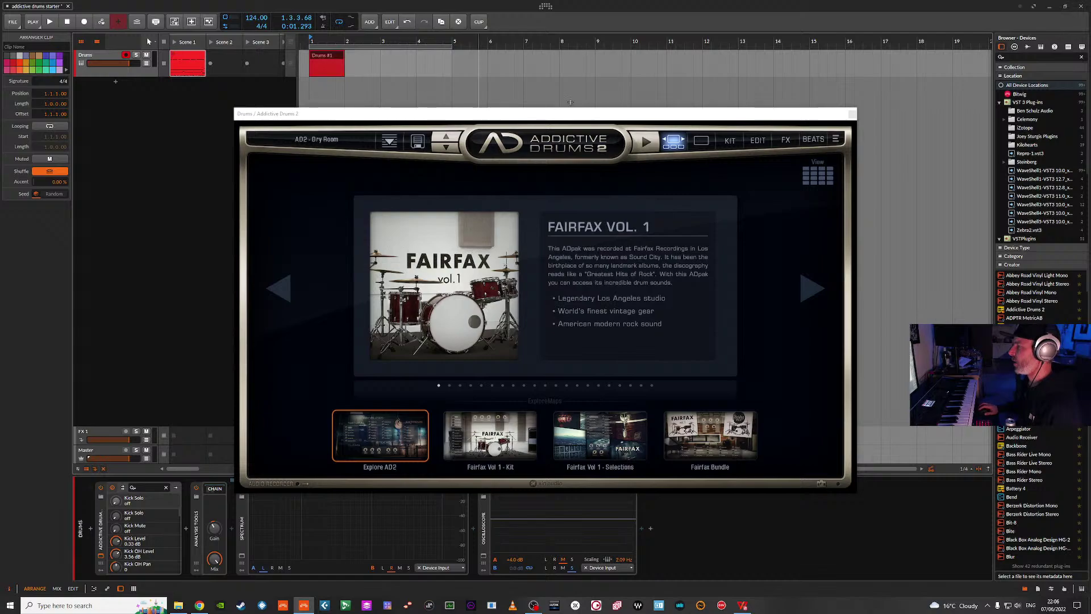
{"action": "left_click", "coordinate": [854, 113]}
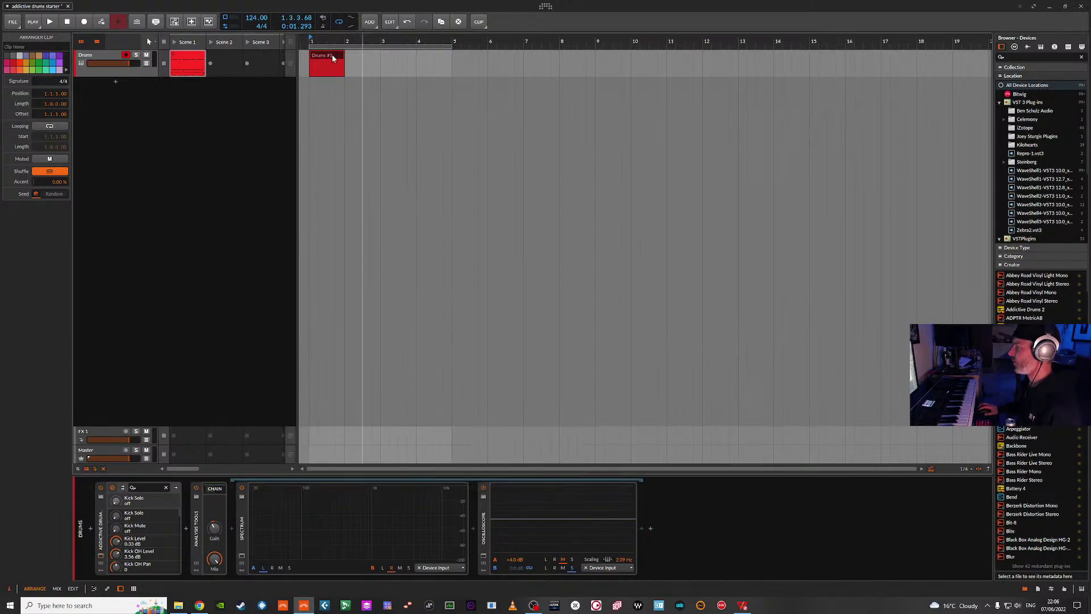
{"action": "double_click", "coordinate": [336, 57]}
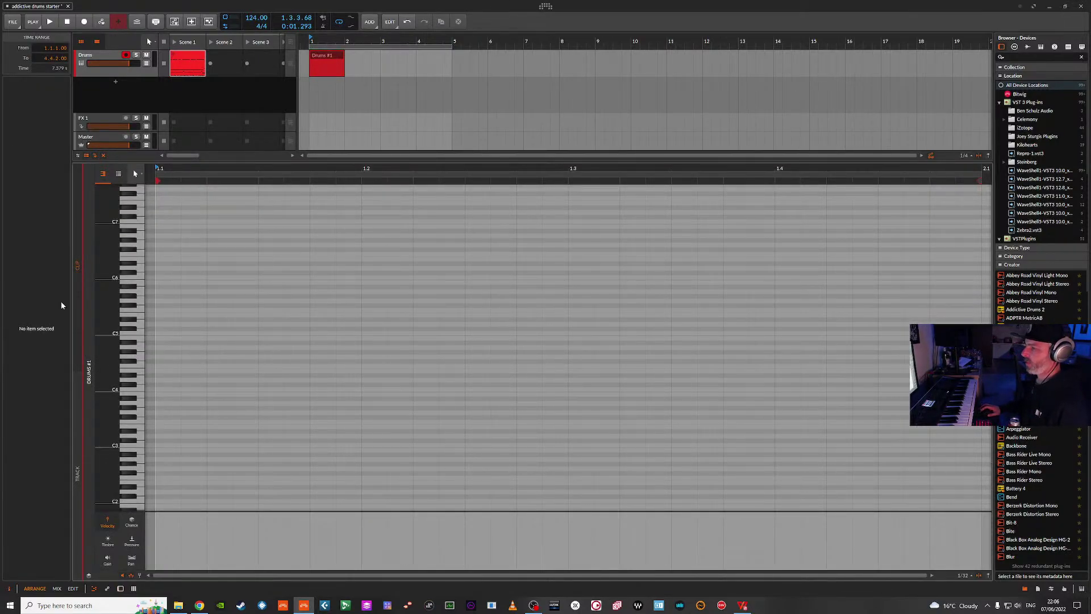
- Switch the note editor to the drum lane view and examine how the lanes are named
{"action": "left_click", "coordinate": [119, 174]}
{"action": "scroll", "coordinate": [117, 475], "scroll_direction": "down", "scroll_amount": 5}
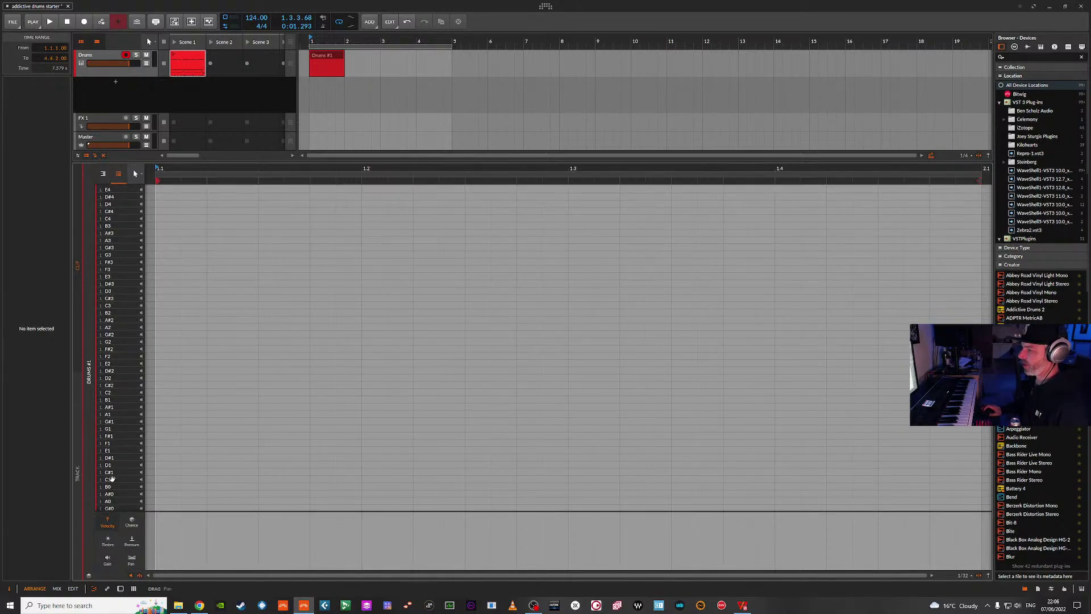
{"action": "scroll", "coordinate": [117, 475], "scroll_direction": "up", "scroll_amount": 4}
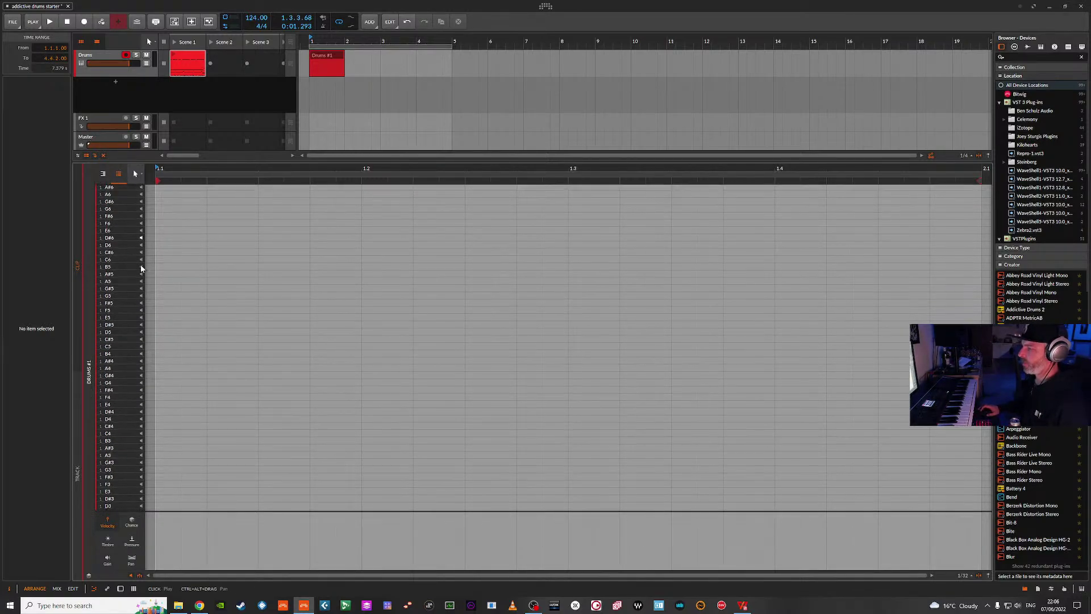
{"action": "scroll", "coordinate": [173, 464], "scroll_direction": "up", "scroll_amount": 3}
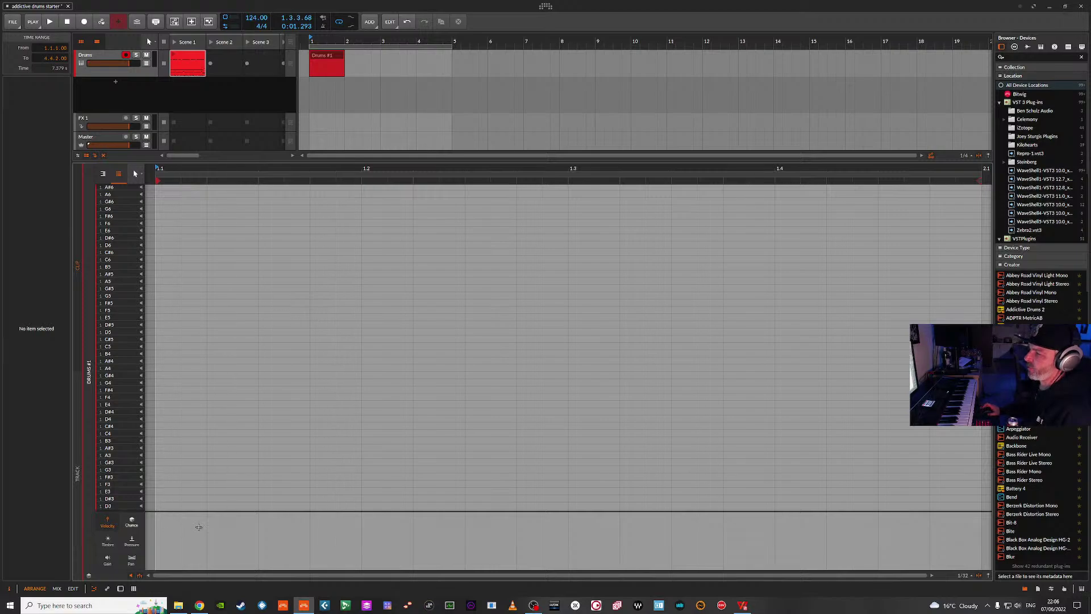
- Delete the Drums clip at bar 1 and remove Addictive Drums 2 from the track's device chain
{"action": "left_click", "coordinate": [329, 54]}
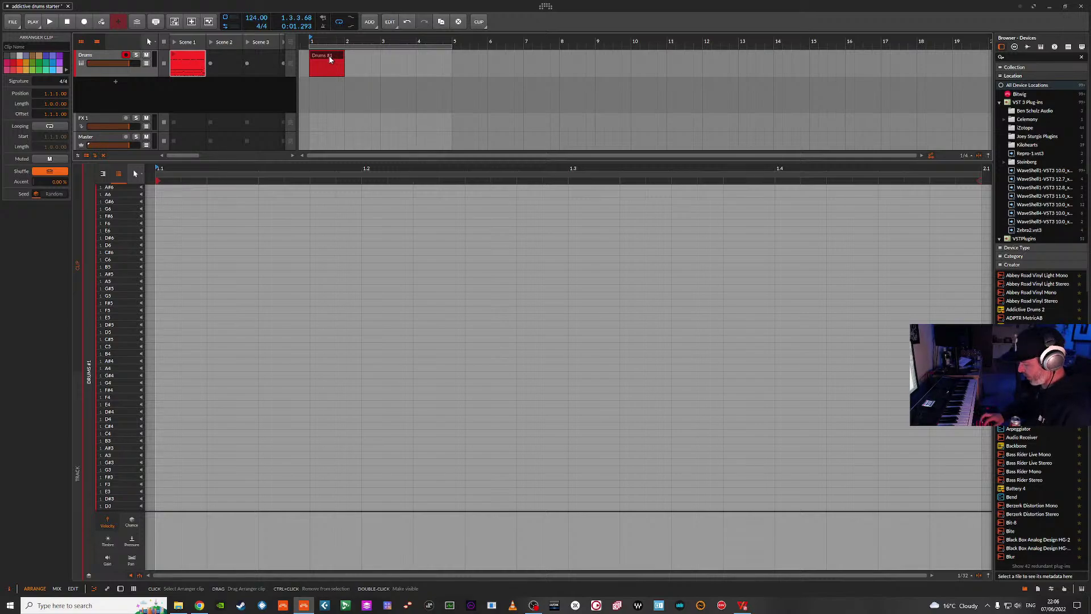
{"action": "key", "text": "Delete"}
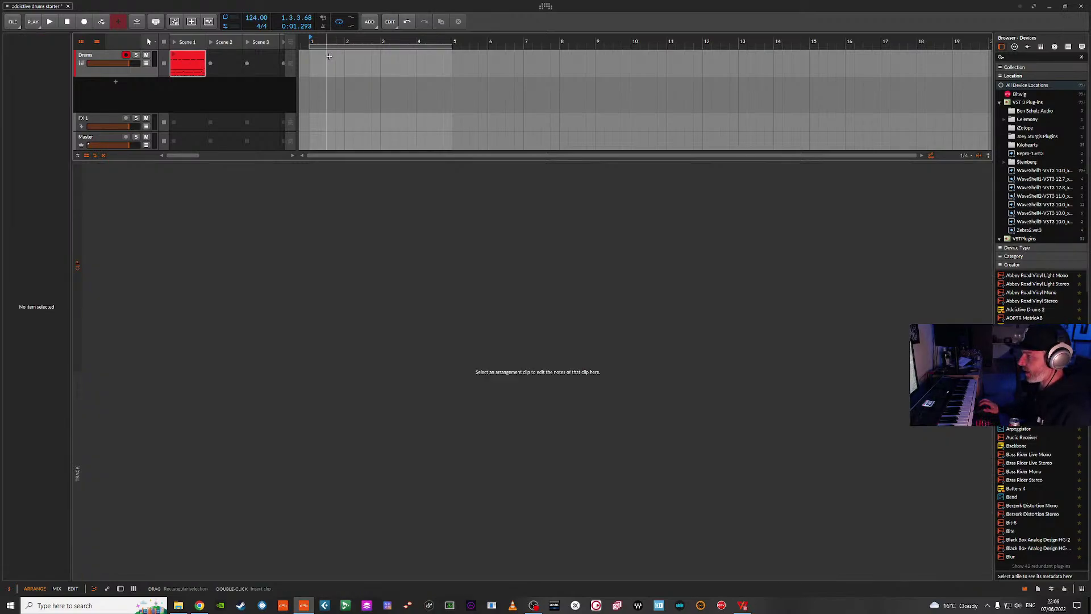
{"action": "left_click", "coordinate": [123, 588]}
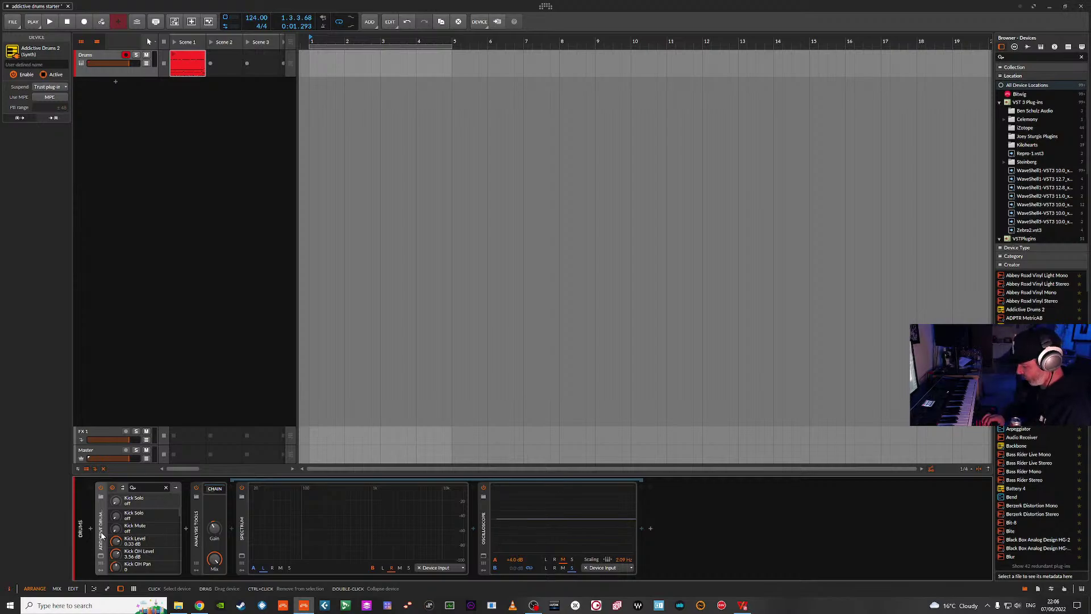
{"action": "key", "text": "Delete"}
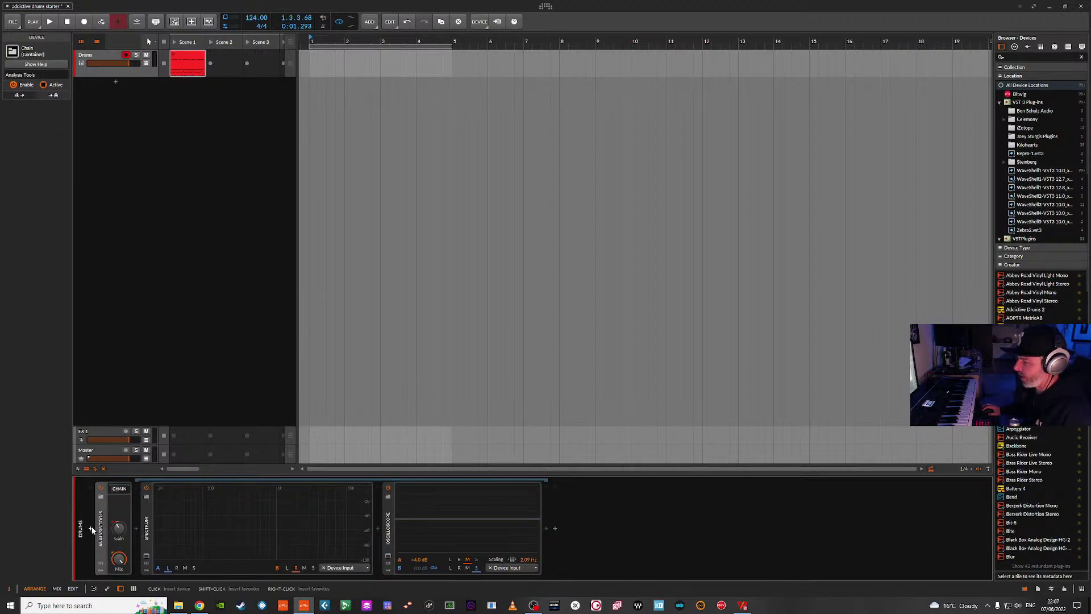
- Insert the AD2 Drum Mapper preset from the favorites at the start of the Drums device chain
{"action": "left_click", "coordinate": [91, 527]}
{"action": "left_click", "coordinate": [359, 201]}
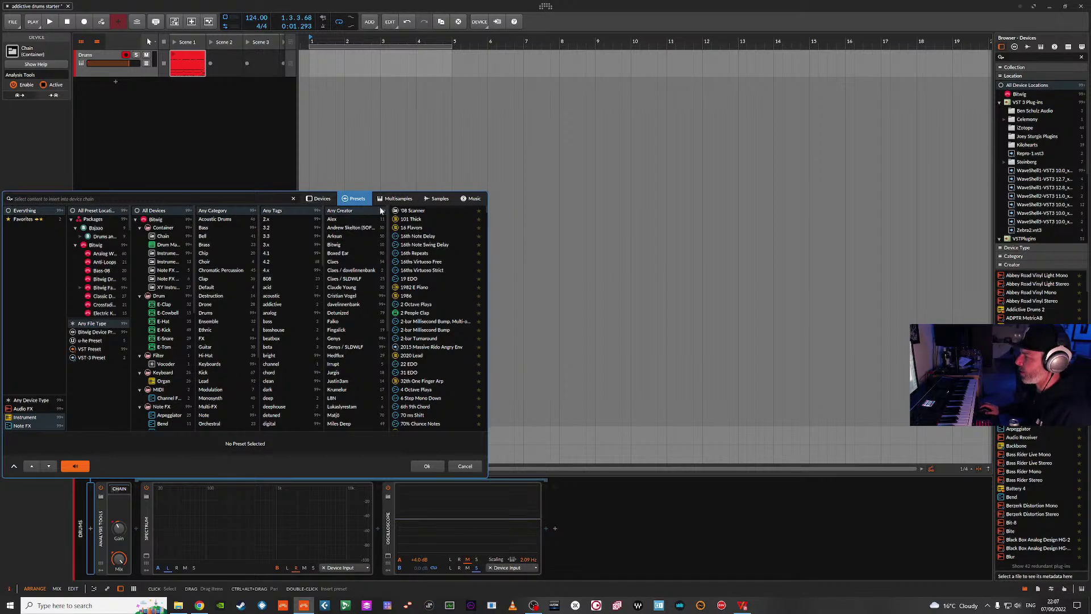
{"action": "left_click", "coordinate": [28, 219]}
{"action": "left_click", "coordinate": [432, 210]}
{"action": "key", "text": "Return"}
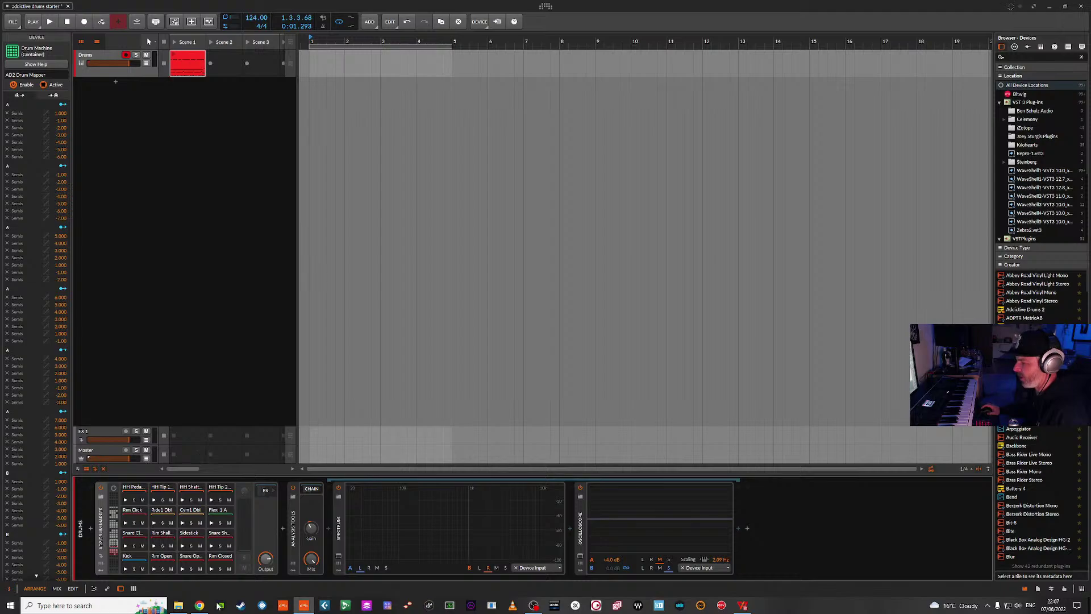
- Examine the AD2 Drum Mapper's pad banks from the Kick bank to the empty lowest bank and the brush sweeps
{"action": "left_click", "coordinate": [135, 558]}
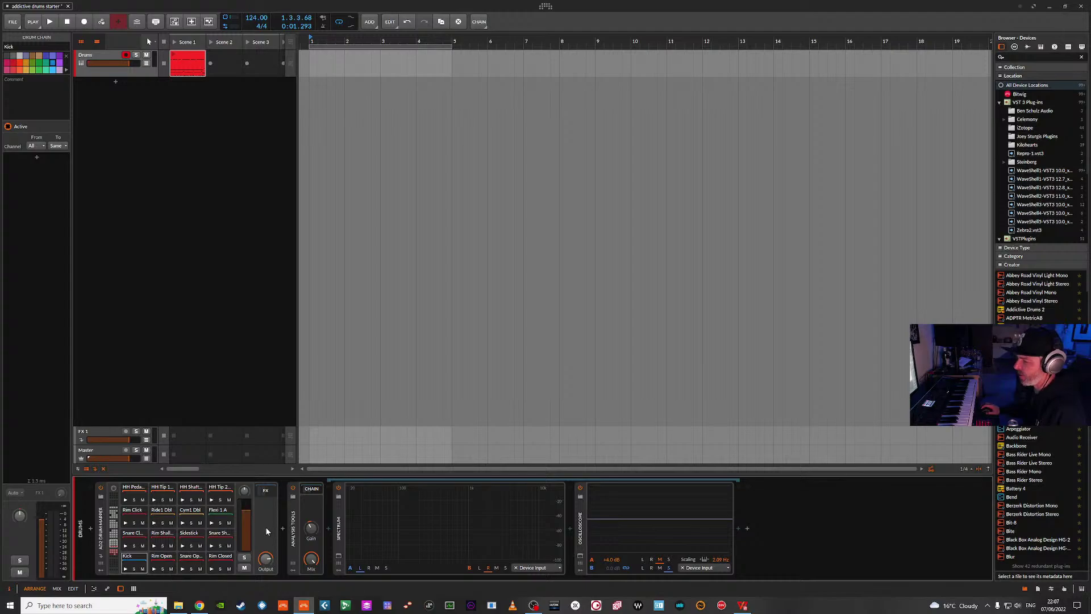
{"action": "left_click", "coordinate": [114, 568]}
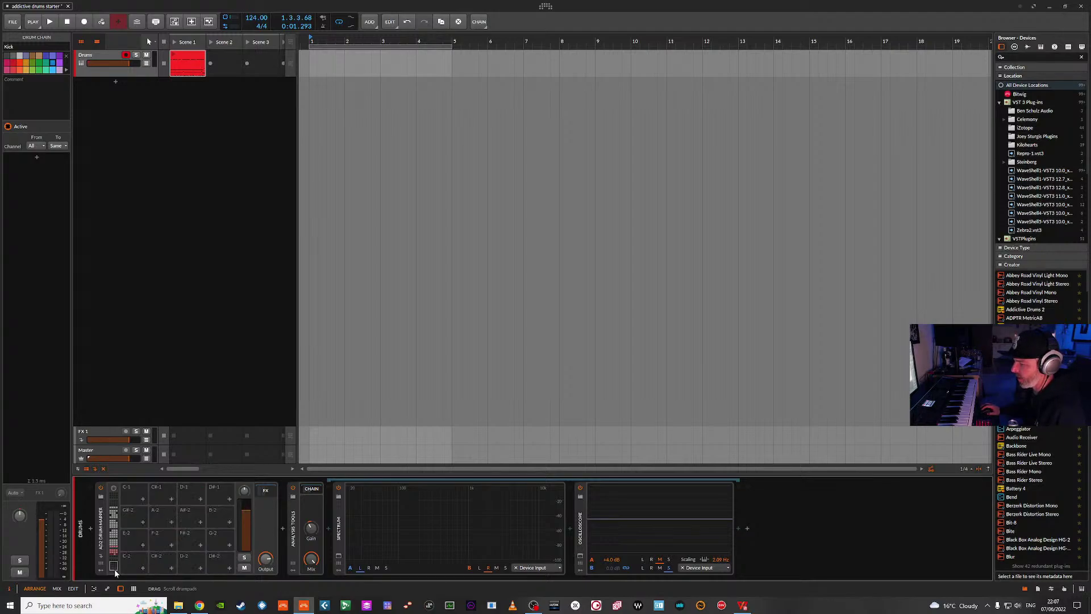
{"action": "left_click", "coordinate": [229, 568]}
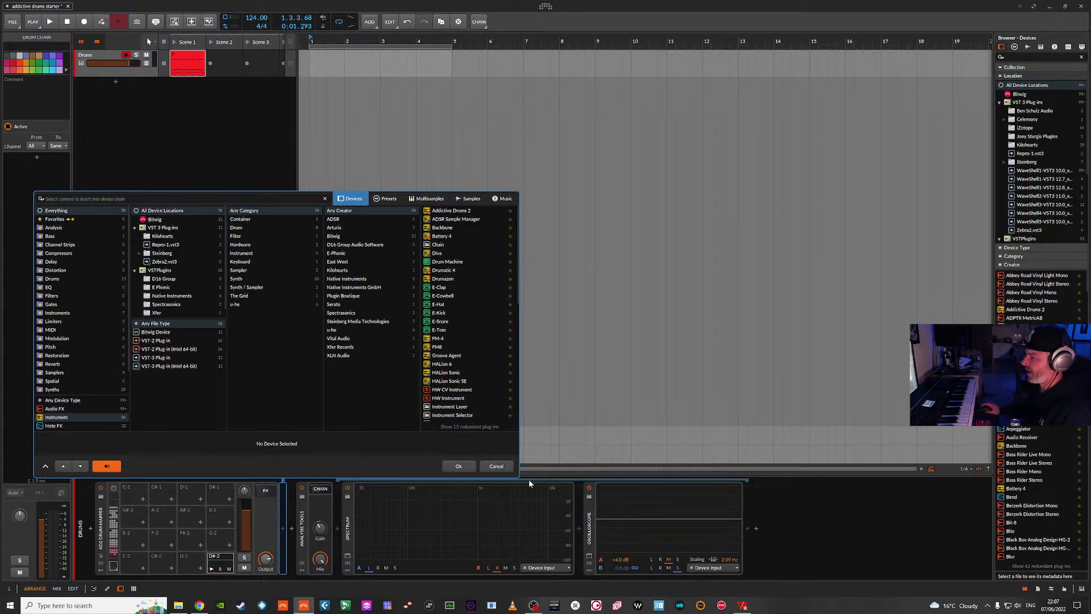
{"action": "left_click", "coordinate": [497, 467]}
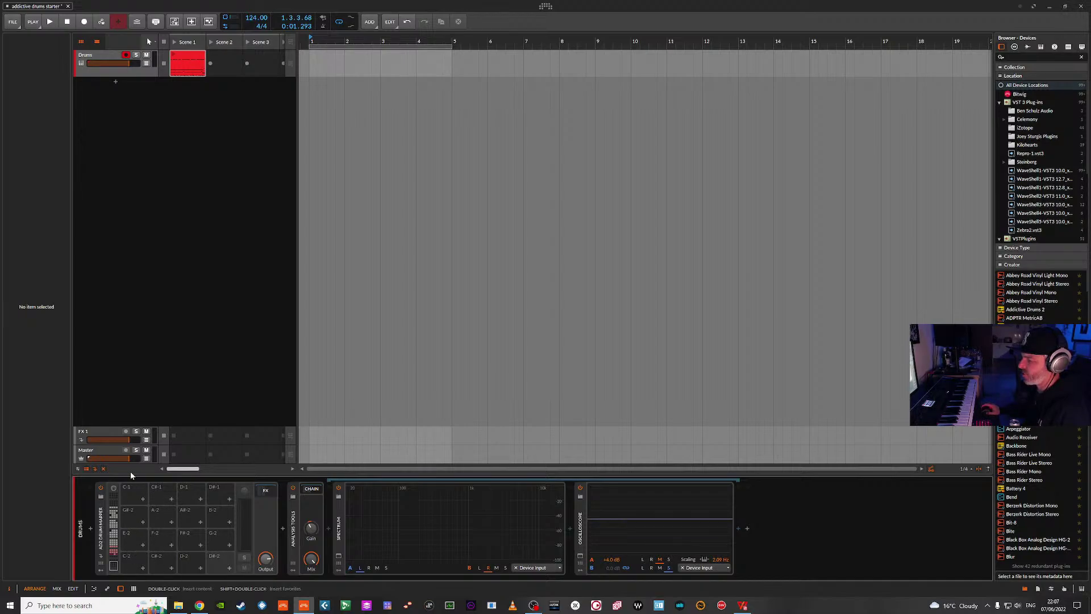
{"action": "left_click", "coordinate": [115, 554]}
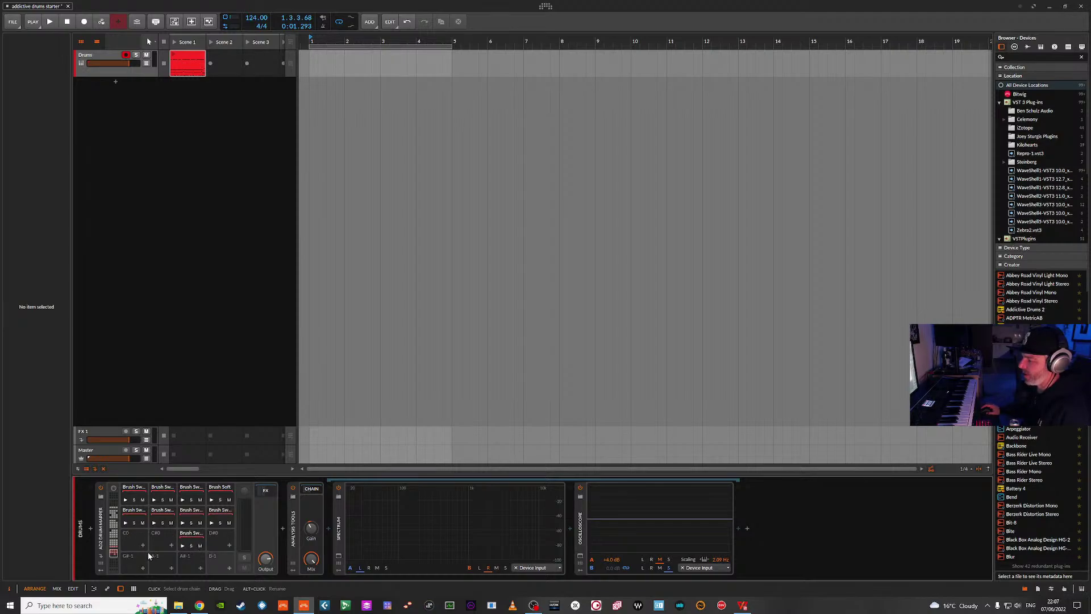
{"action": "left_click", "coordinate": [115, 547]}
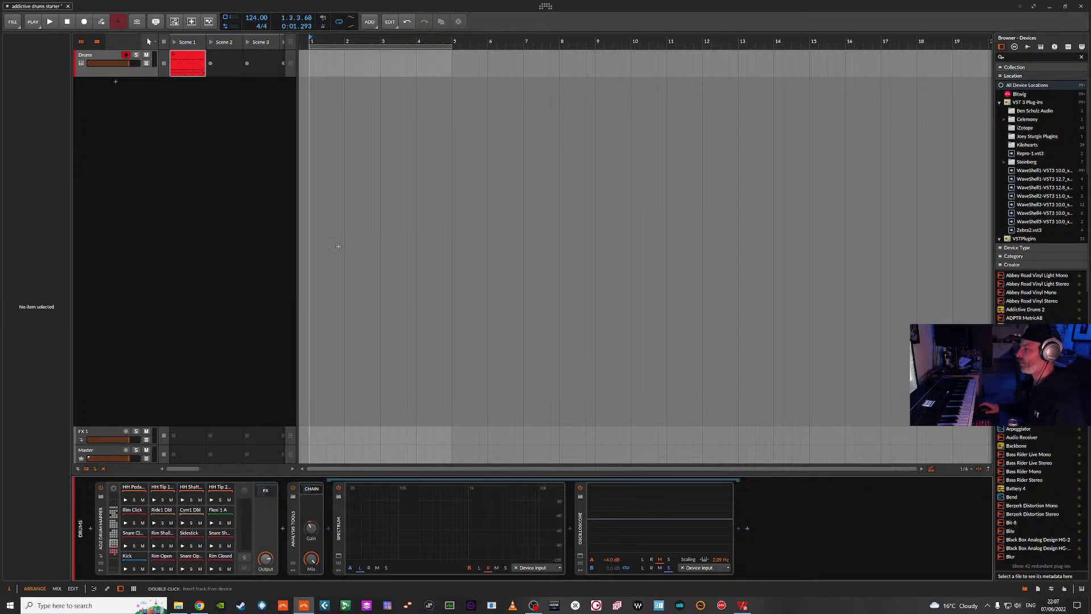
- Create a one-bar clip at bar 1 of the Drums track and examine its drum lane names in the note editor
{"action": "double_click", "coordinate": [311, 69]}
{"action": "double_click", "coordinate": [328, 54]}
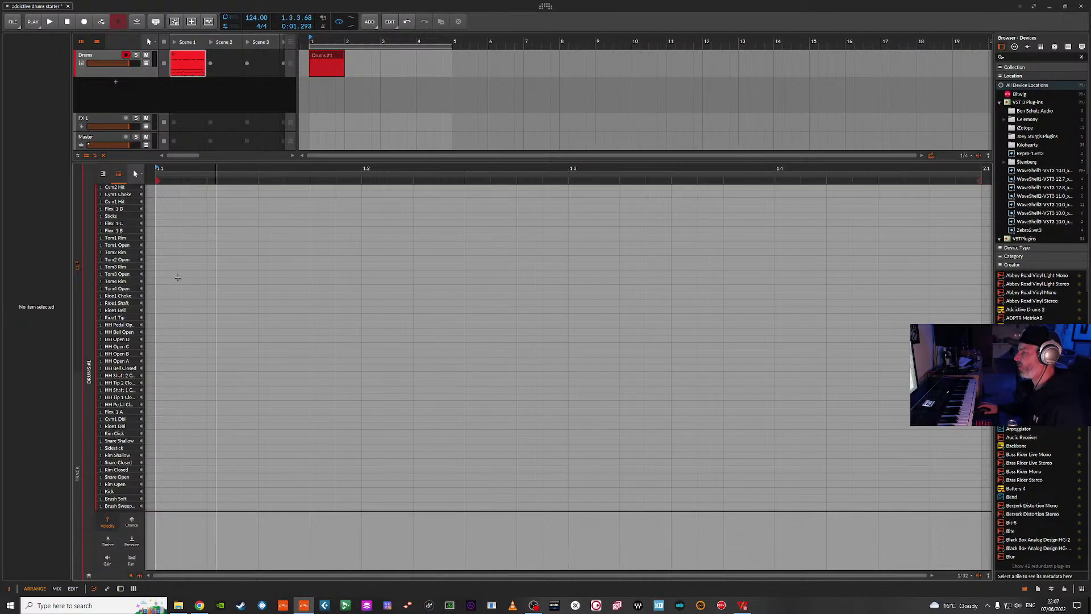
{"action": "scroll", "coordinate": [129, 406], "scroll_direction": "down", "scroll_amount": 3}
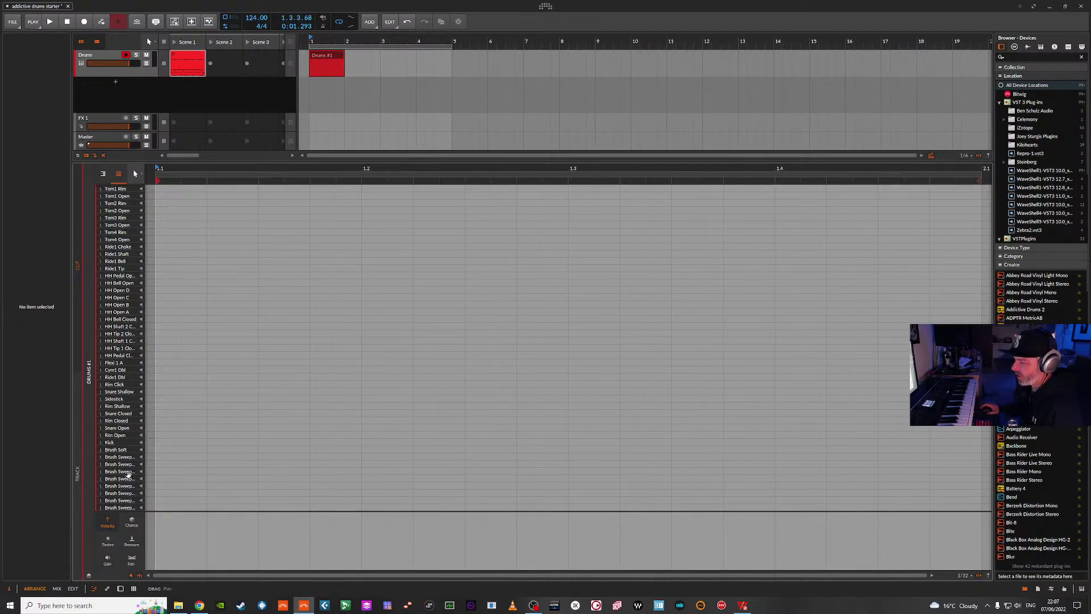
{"action": "scroll", "coordinate": [112, 429], "scroll_direction": "up", "scroll_amount": 9}
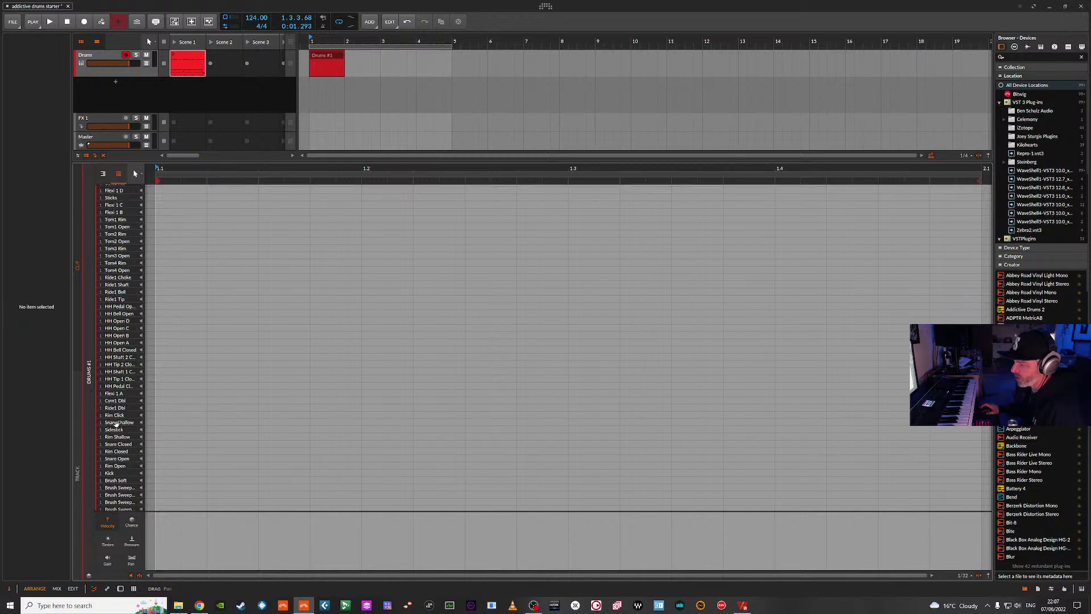
{"action": "scroll", "coordinate": [113, 295], "scroll_direction": "up", "scroll_amount": 3}
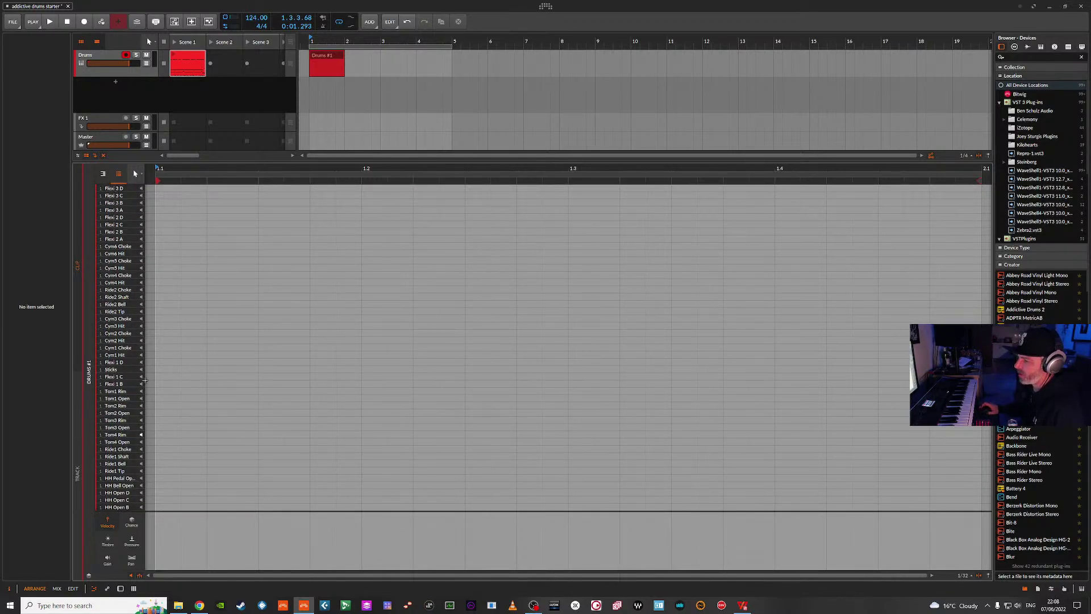
{"action": "scroll", "coordinate": [102, 326], "scroll_direction": "down", "scroll_amount": 5}
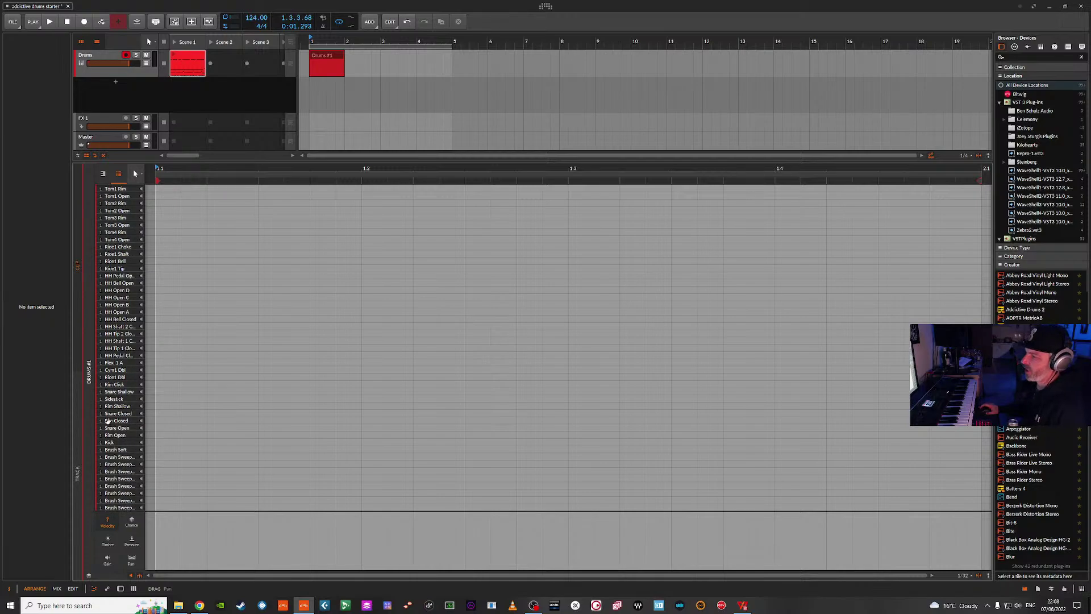
{"action": "scroll", "coordinate": [129, 293], "scroll_direction": "up", "scroll_amount": 5}
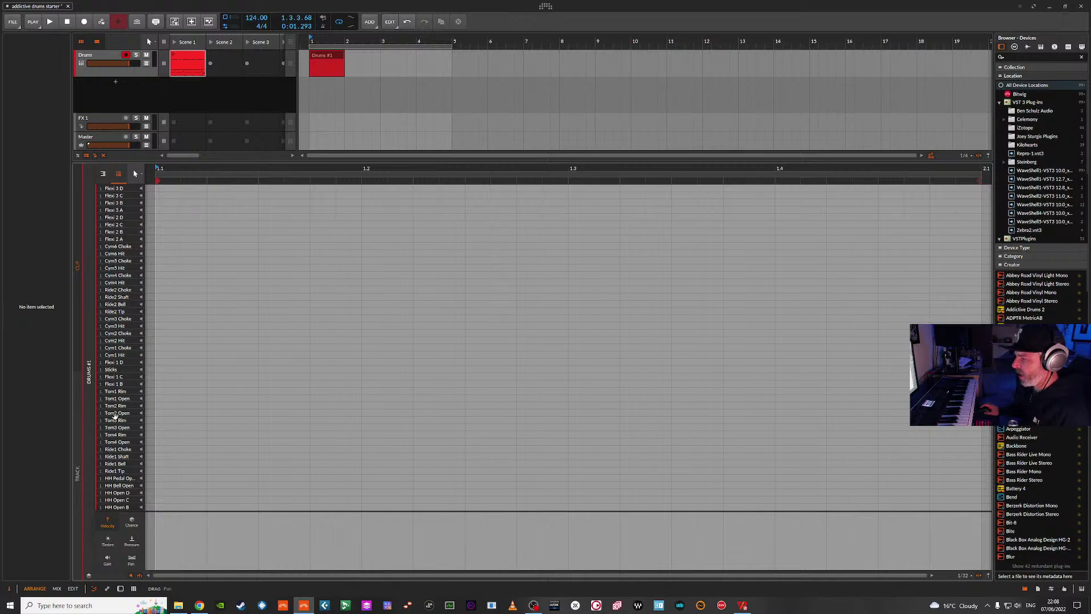
{"action": "scroll", "coordinate": [118, 469], "scroll_direction": "down", "scroll_amount": 3}
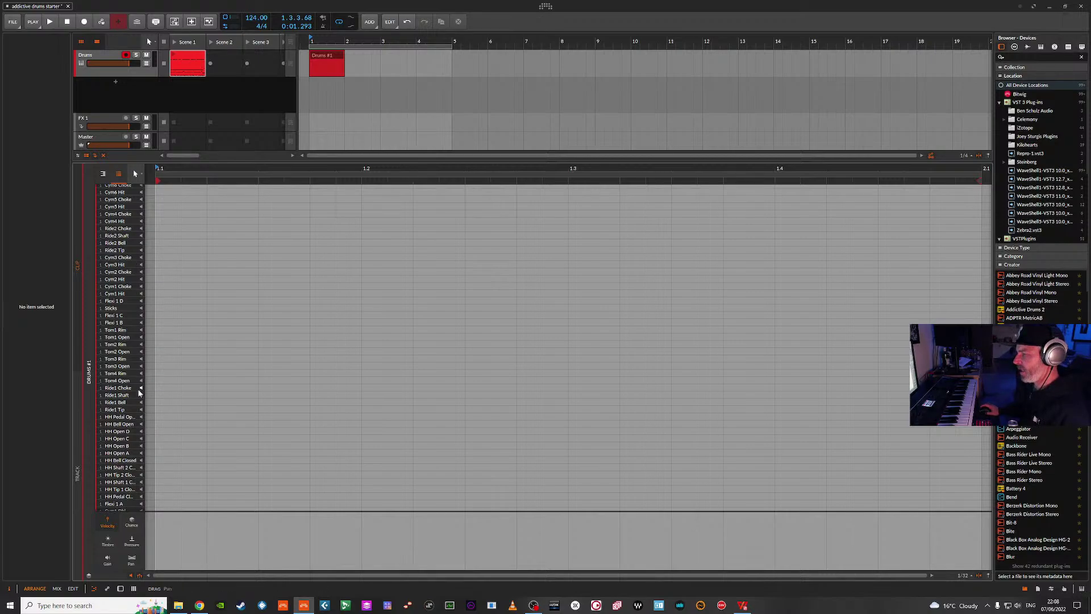
{"action": "scroll", "coordinate": [123, 440], "scroll_direction": "down", "scroll_amount": 5}
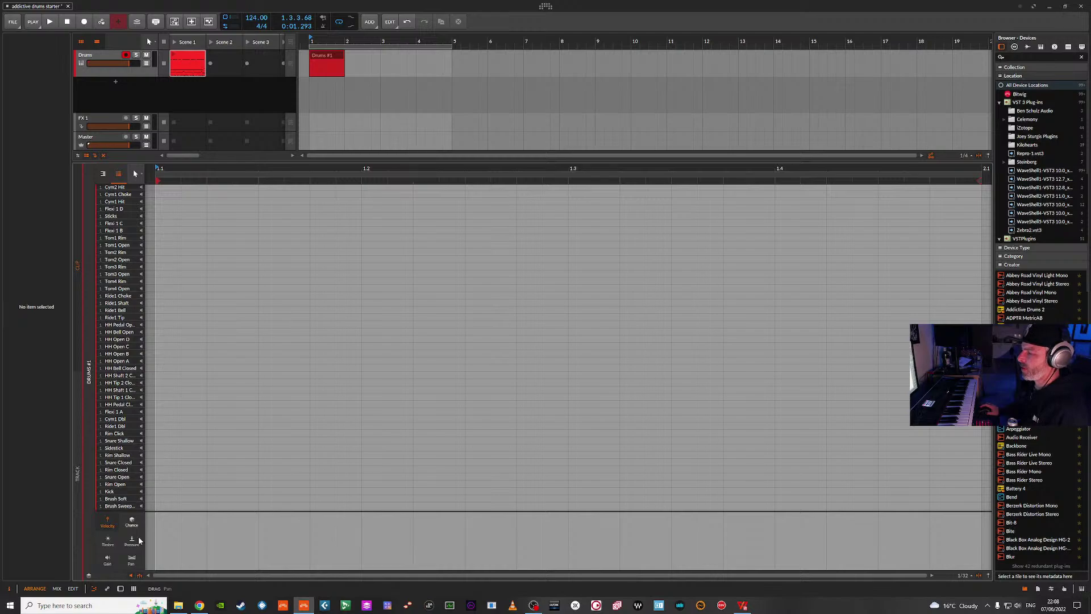
- Reveal the AD2 Drum Mapper's FX chain and expand the Note Mapper to view its Kicks layer
{"action": "left_click", "coordinate": [120, 589]}
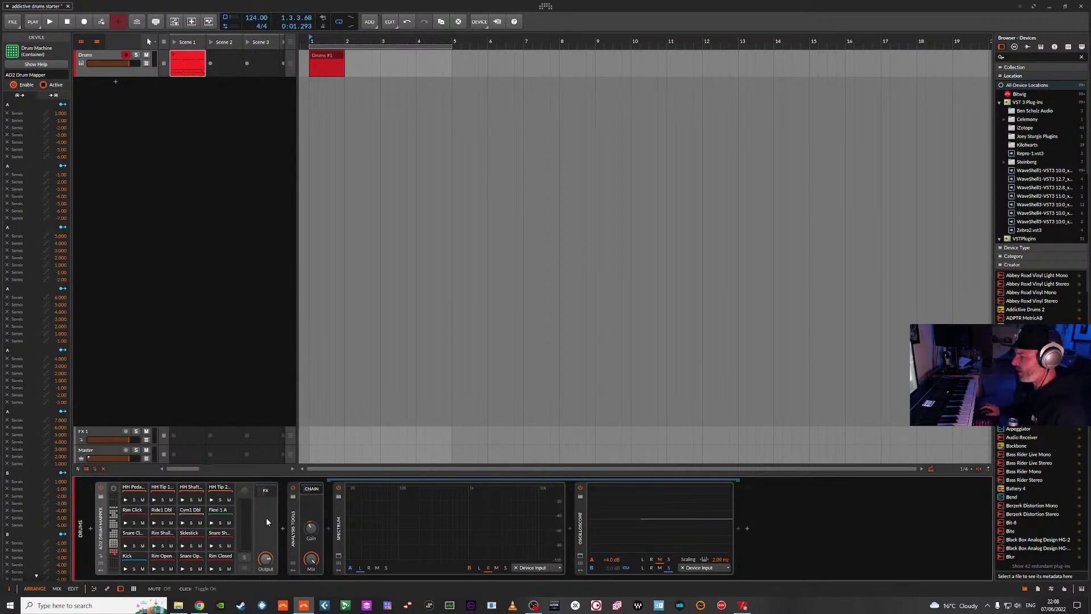
{"action": "left_click", "coordinate": [273, 492]}
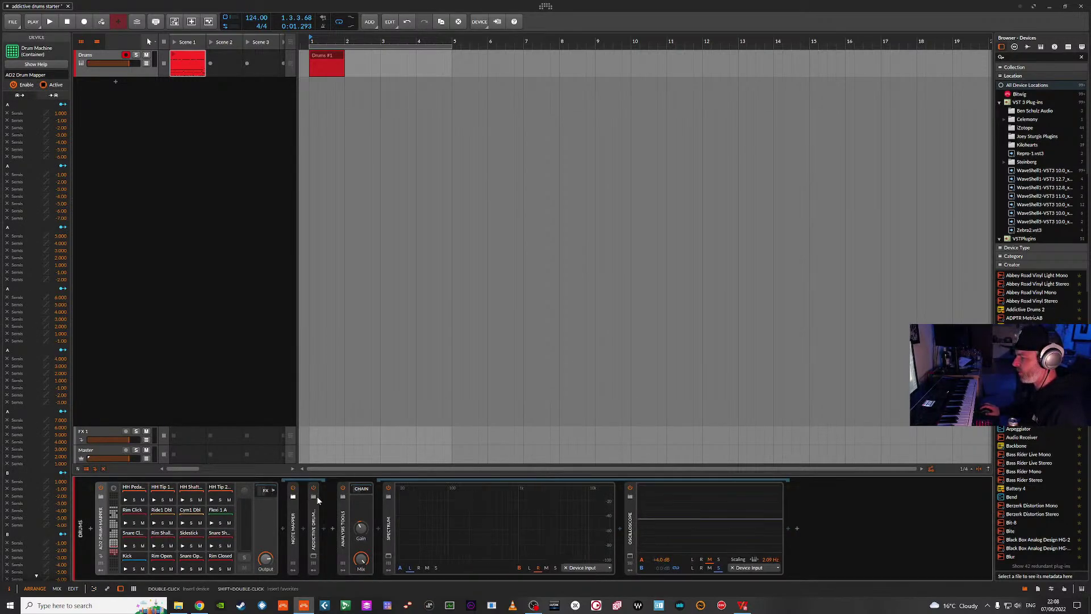
{"action": "left_click", "coordinate": [316, 527]}
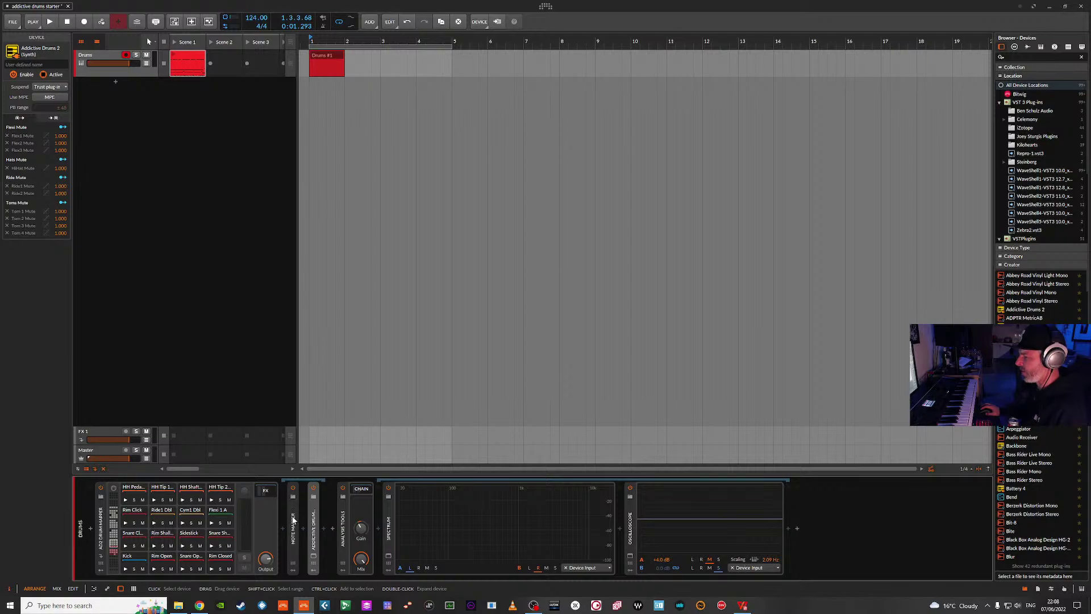
{"action": "left_click", "coordinate": [293, 514]}
{"action": "left_click", "coordinate": [293, 515]}
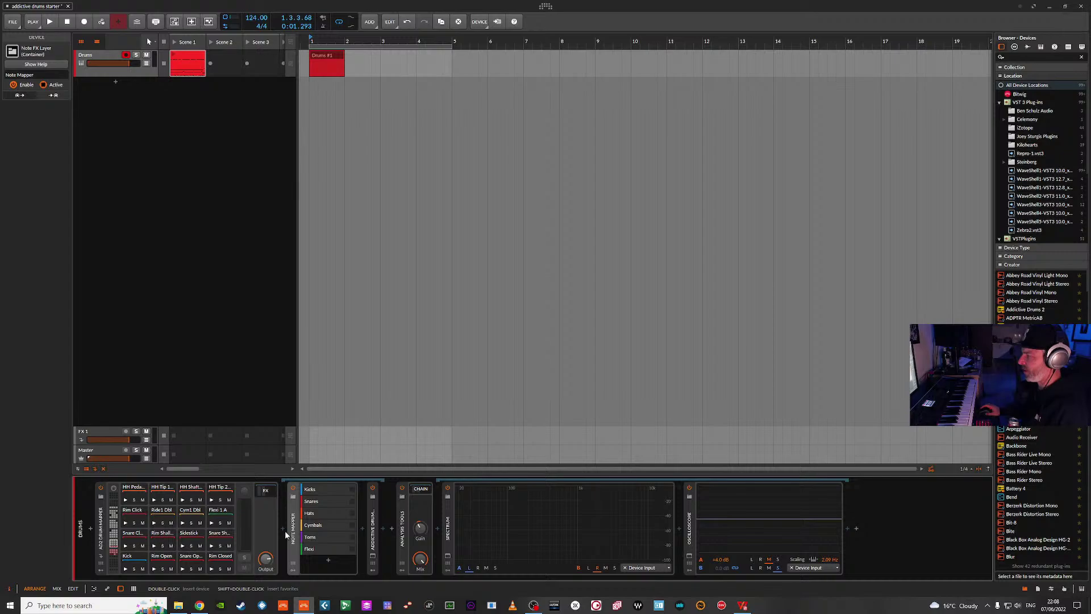
{"action": "left_click", "coordinate": [320, 489]}
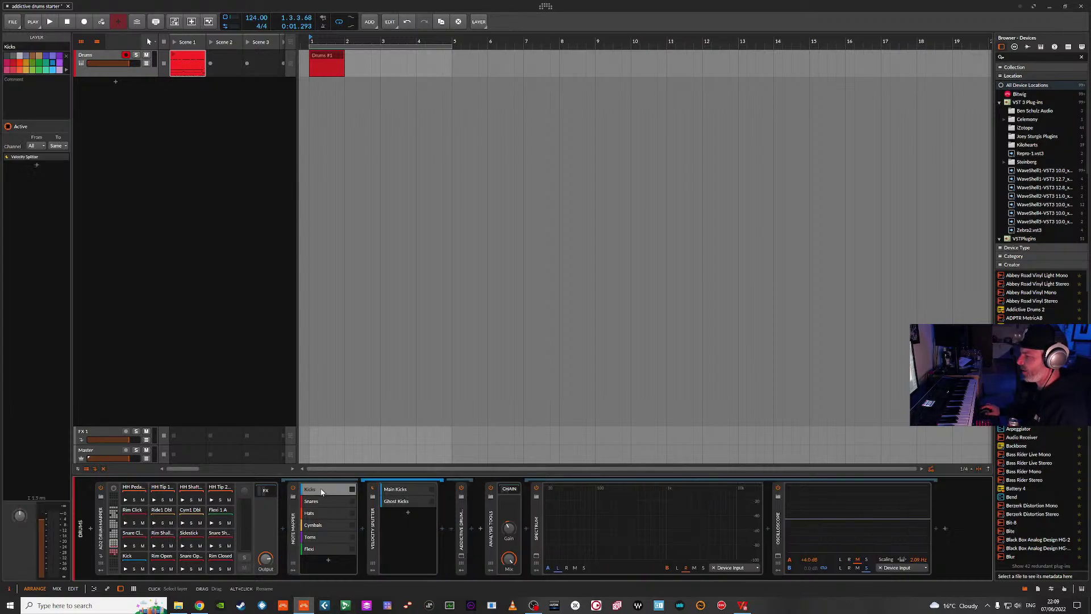
- Look through the Note Mapper's Snares, Hats, Cymbals, Toms and Flexi layers and return to the Kicks layer
{"action": "left_click", "coordinate": [321, 501]}
{"action": "left_click", "coordinate": [319, 514]}
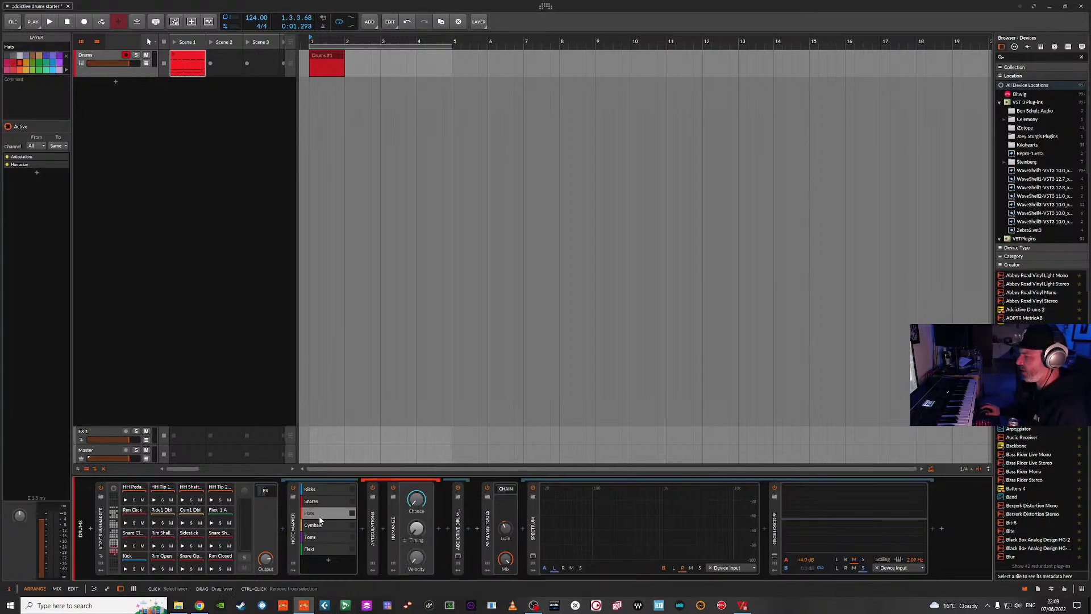
{"action": "left_click", "coordinate": [319, 525]}
{"action": "left_click", "coordinate": [319, 537]}
{"action": "left_click", "coordinate": [320, 549]}
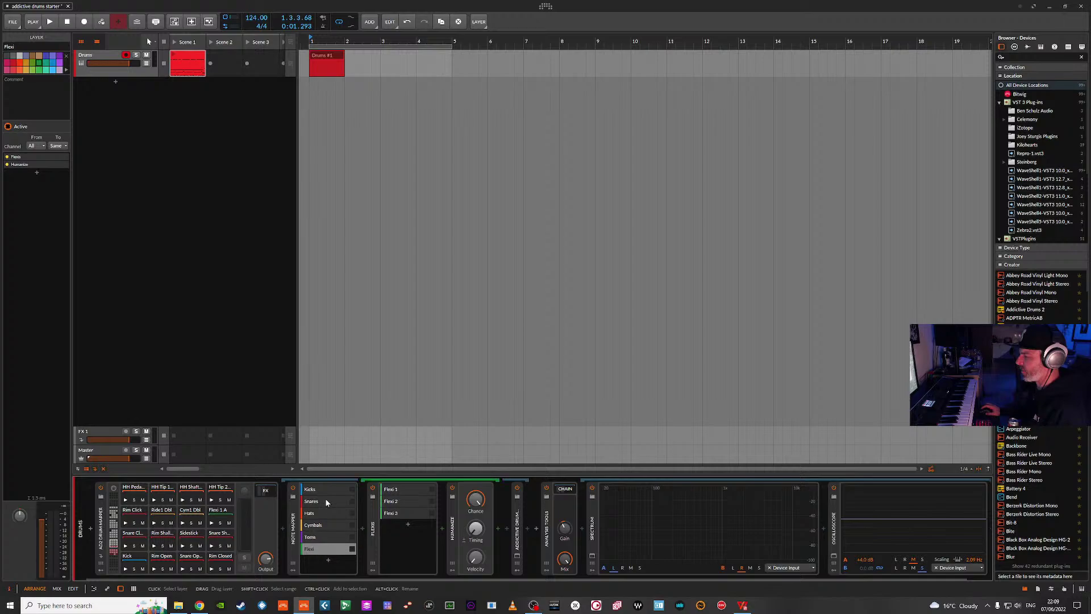
{"action": "left_click", "coordinate": [323, 490]}
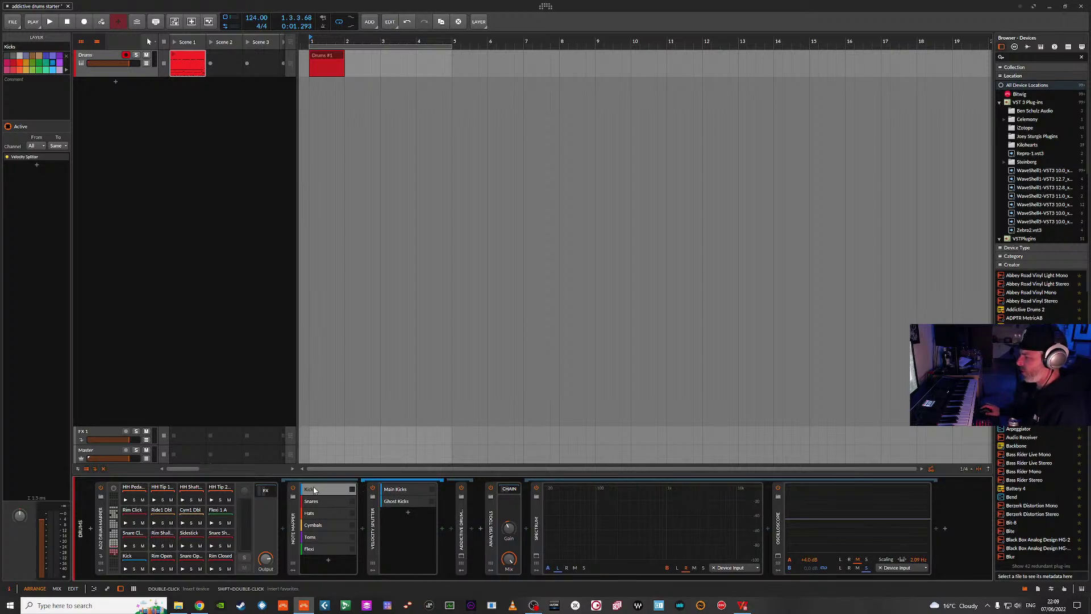
- Examine the note filter velocity ranges of the Main Kicks and Ghost Kicks layers in the kick velocity splitter
{"action": "left_click", "coordinate": [404, 489]}
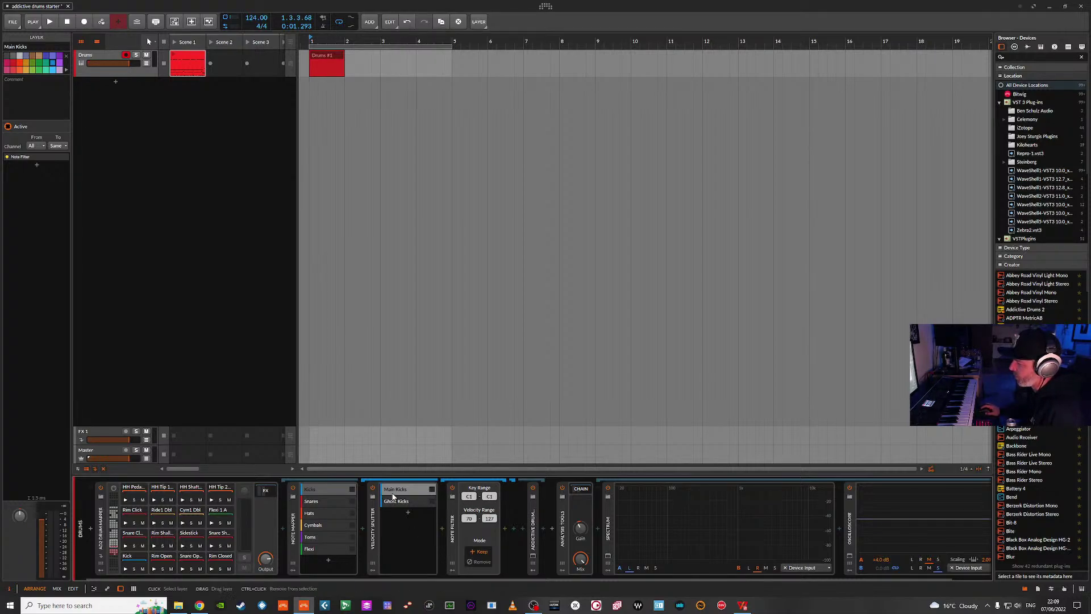
{"action": "left_click_drag", "start_coordinate": [469, 516], "coordinate": [478, 519]}
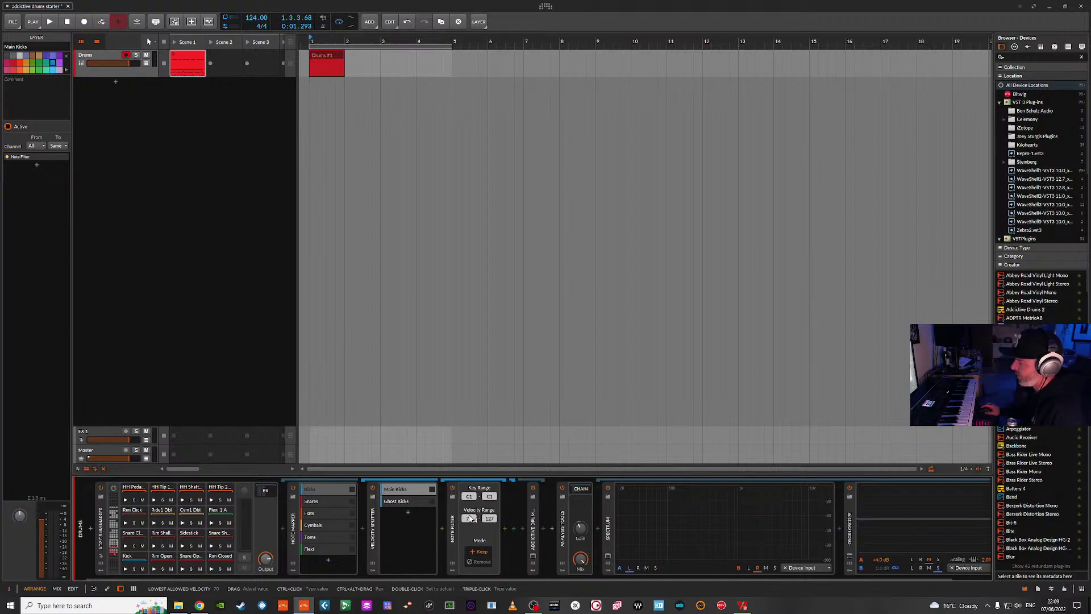
{"action": "left_click", "coordinate": [413, 503]}
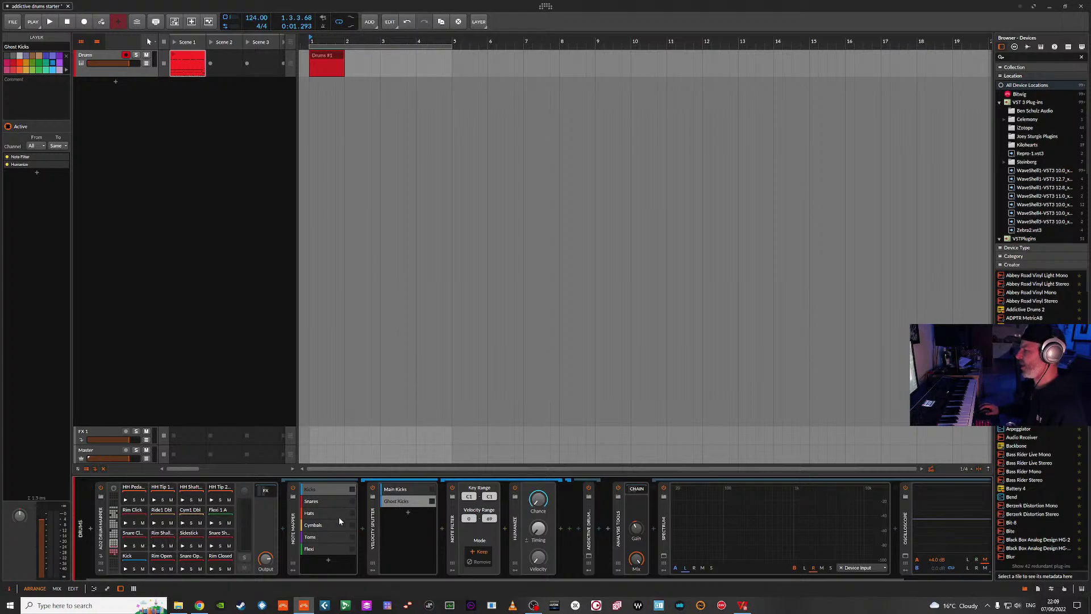
- Examine each articulation of the Main Snares layer, including its note filter and transpose devices, through to Shallow Hit
{"action": "left_click", "coordinate": [321, 501]}
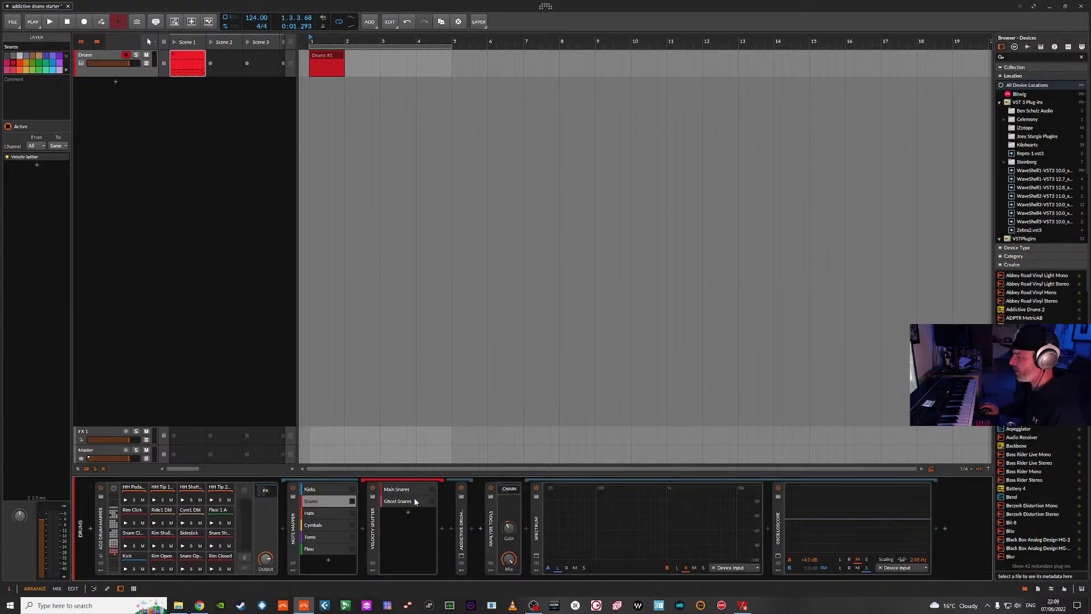
{"action": "left_click", "coordinate": [405, 490]}
{"action": "left_click", "coordinate": [483, 490]}
{"action": "left_click", "coordinate": [477, 501]}
{"action": "left_click", "coordinate": [477, 513]}
{"action": "left_click", "coordinate": [478, 524]}
{"action": "left_click", "coordinate": [475, 537]}
{"action": "left_click", "coordinate": [473, 549]}
{"action": "left_click", "coordinate": [475, 561]}
{"action": "left_click", "coordinate": [475, 571]}
{"action": "left_click", "coordinate": [479, 547]}
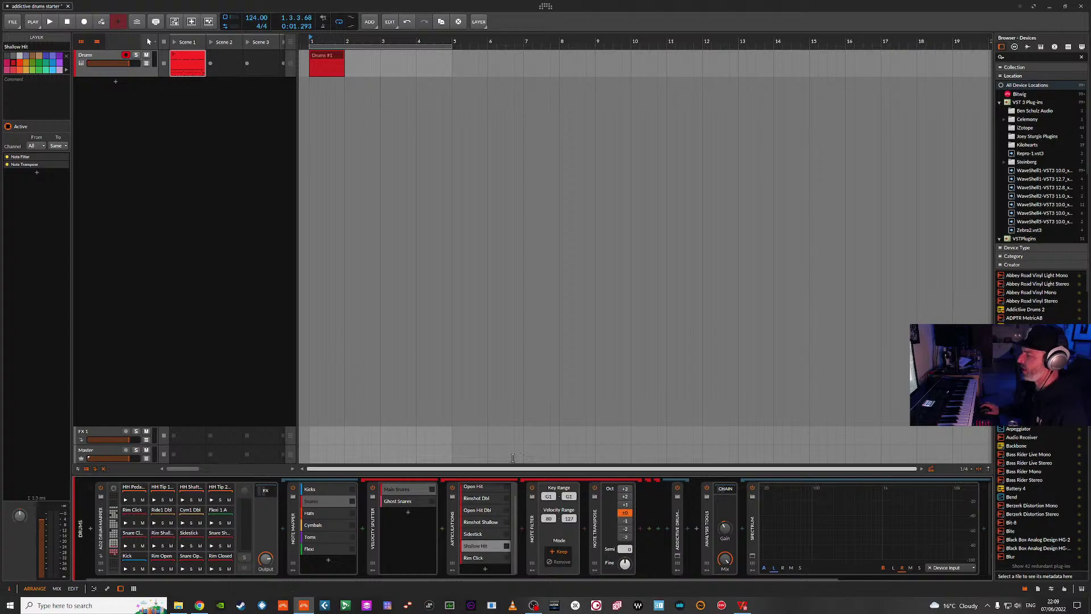
- Replace the one-bar arranger clip with a copy of the Scene 1 drum clip at bar 1 and open it for note editing
{"action": "left_click", "coordinate": [333, 56]}
{"action": "key", "text": "Delete"}
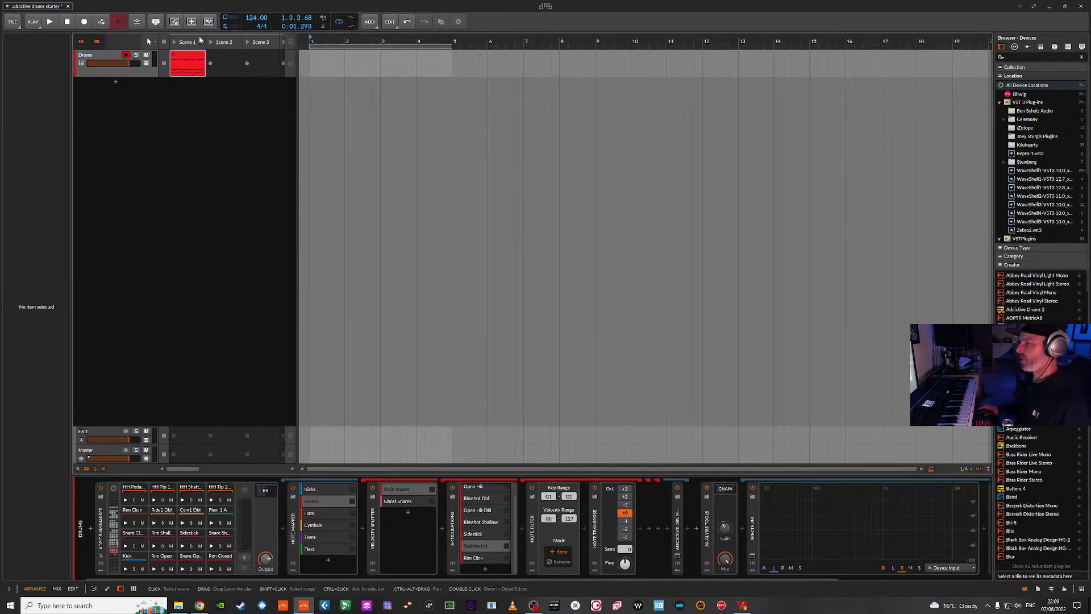
{"action": "left_click", "coordinate": [190, 57]}
{"action": "left_click_drag", "start_coordinate": [188, 59], "coordinate": [313, 59]}
{"action": "double_click", "coordinate": [374, 58]}
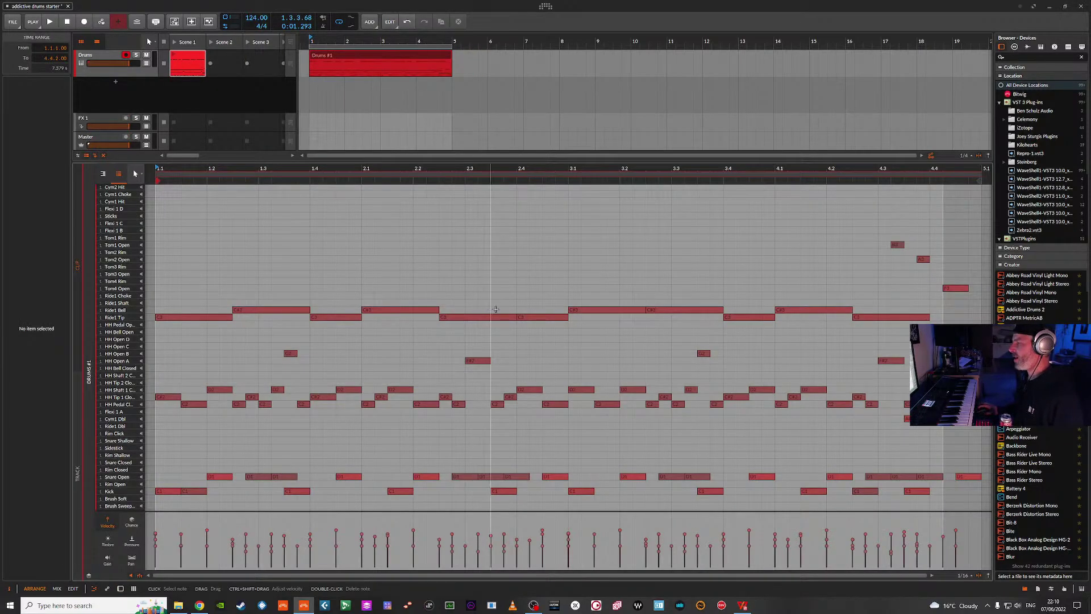
- Review the clip's drum lanes and highlight all notes in the Kick lane, followed by those in the Snare Open lane
{"action": "scroll", "coordinate": [209, 309], "scroll_direction": "down", "scroll_amount": 2}
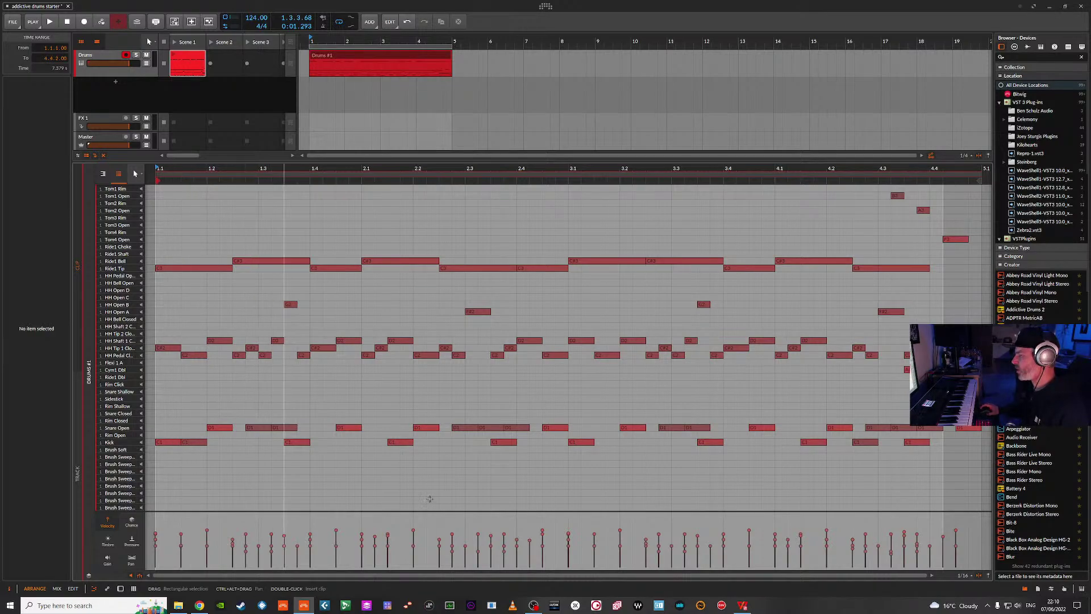
{"action": "scroll", "coordinate": [811, 306], "scroll_direction": "up", "scroll_amount": 4}
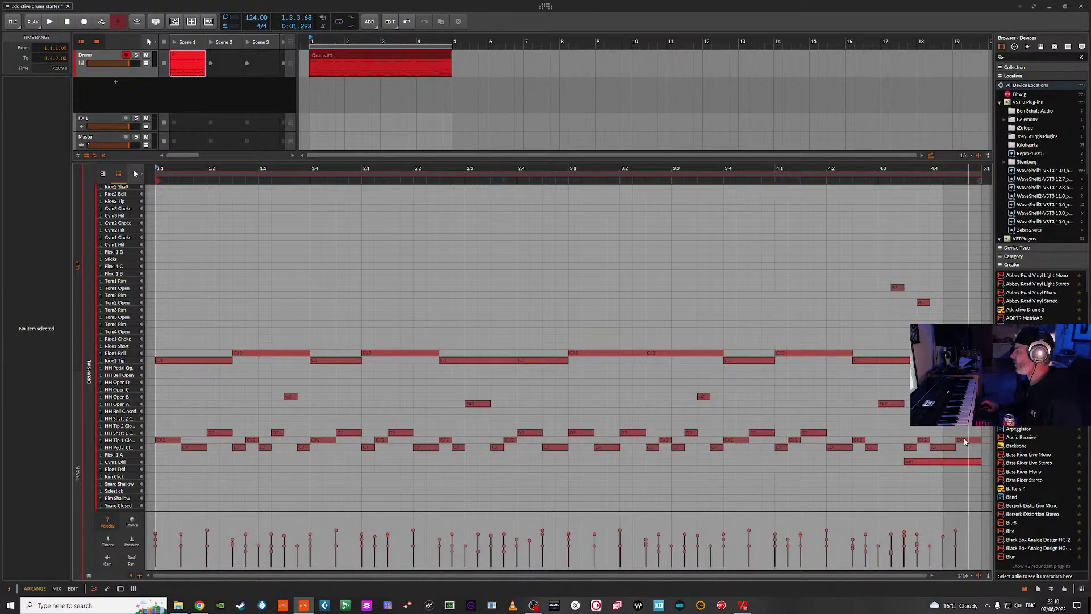
{"action": "scroll", "coordinate": [458, 357], "scroll_direction": "down", "scroll_amount": 4}
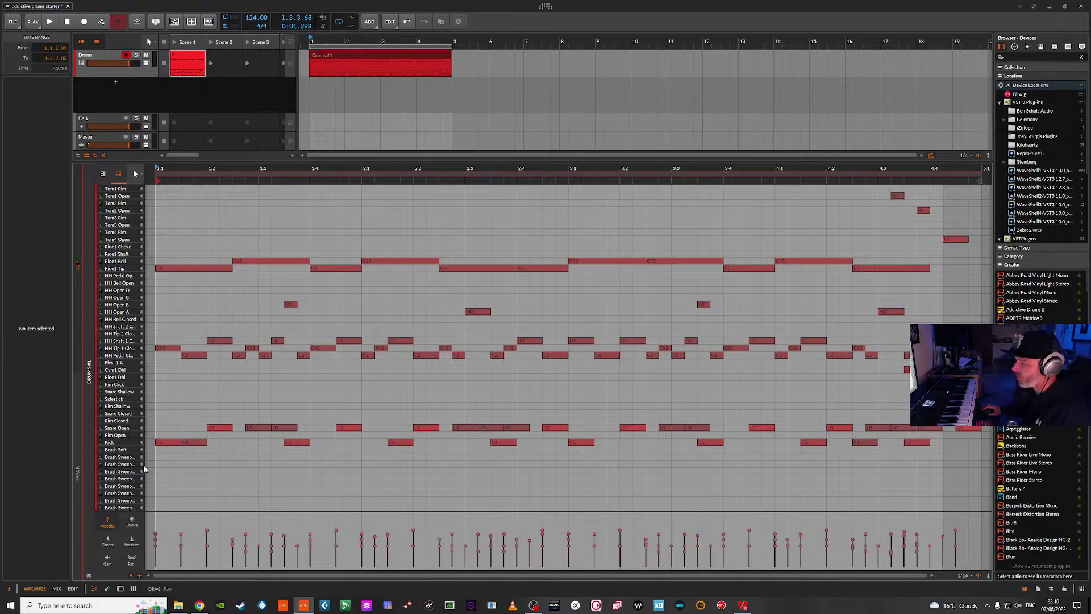
{"action": "left_click", "coordinate": [106, 443]}
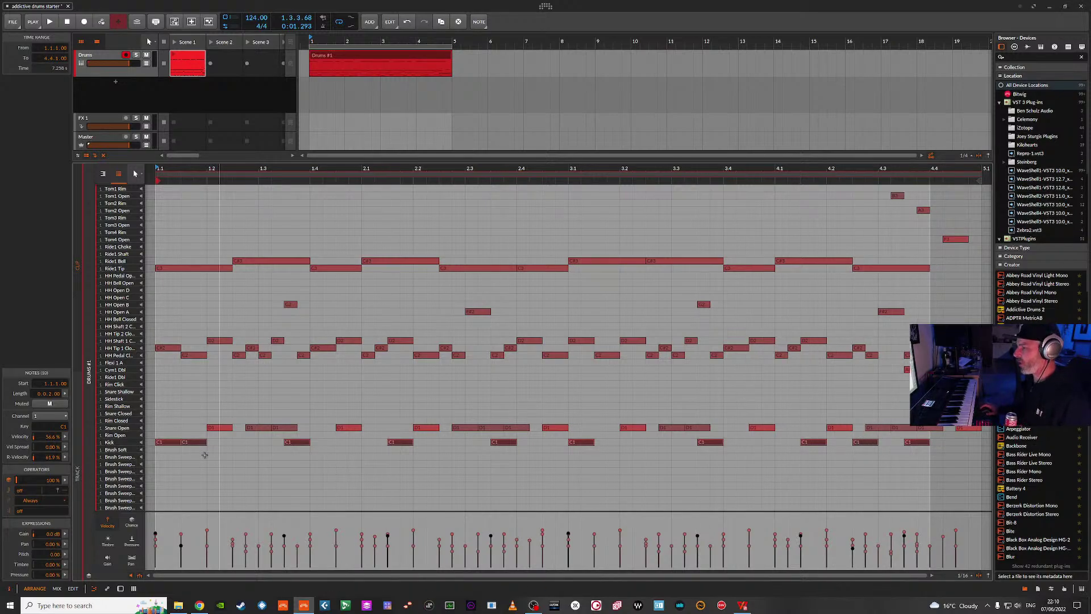
{"action": "left_click", "coordinate": [102, 430]}
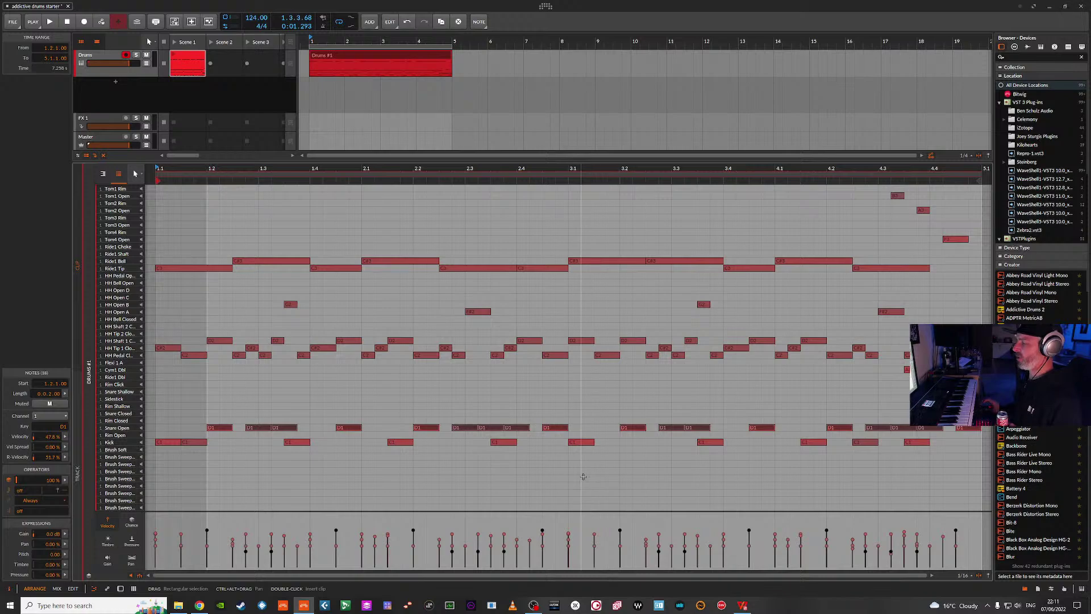
- Try the global groove and its shuffle amount in the playback settings
{"action": "left_click", "coordinate": [137, 23]}
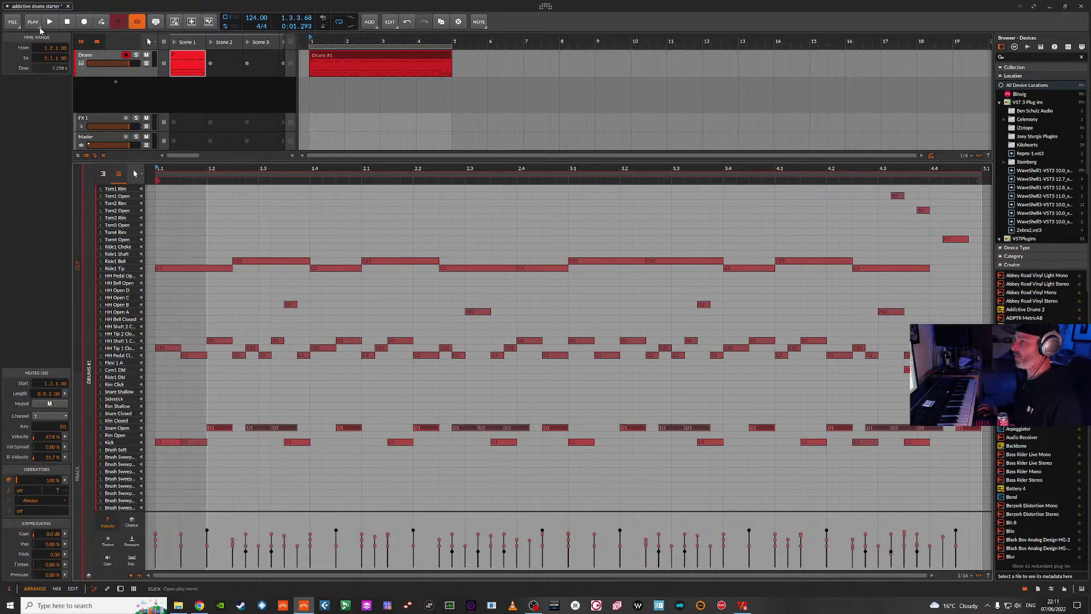
{"action": "left_click", "coordinate": [40, 28]}
{"action": "left_click_drag", "start_coordinate": [33, 151], "coordinate": [35, 154]}
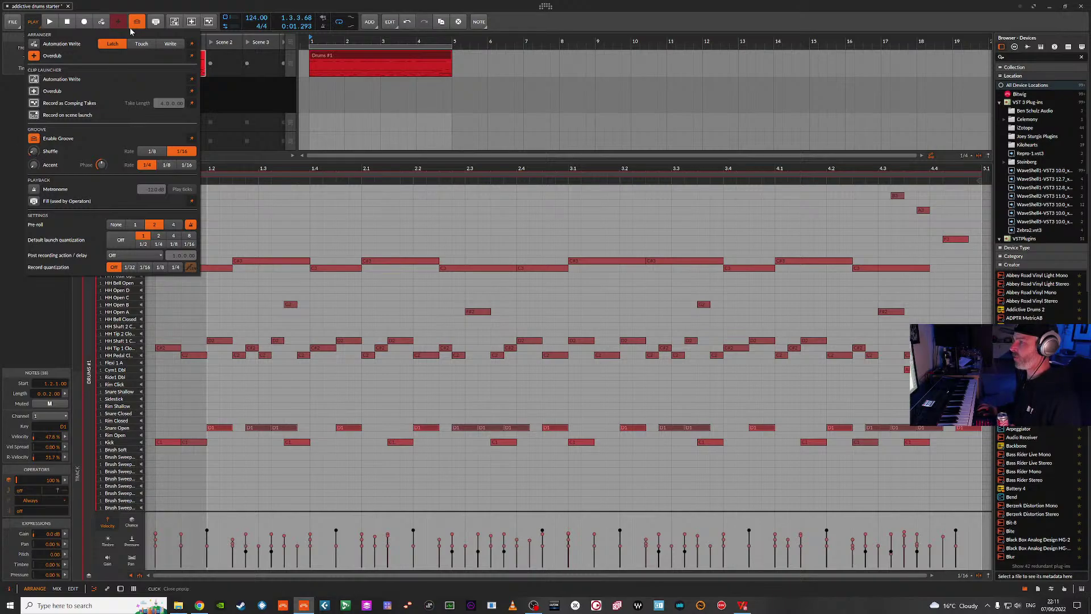
{"action": "left_click", "coordinate": [347, 220]}
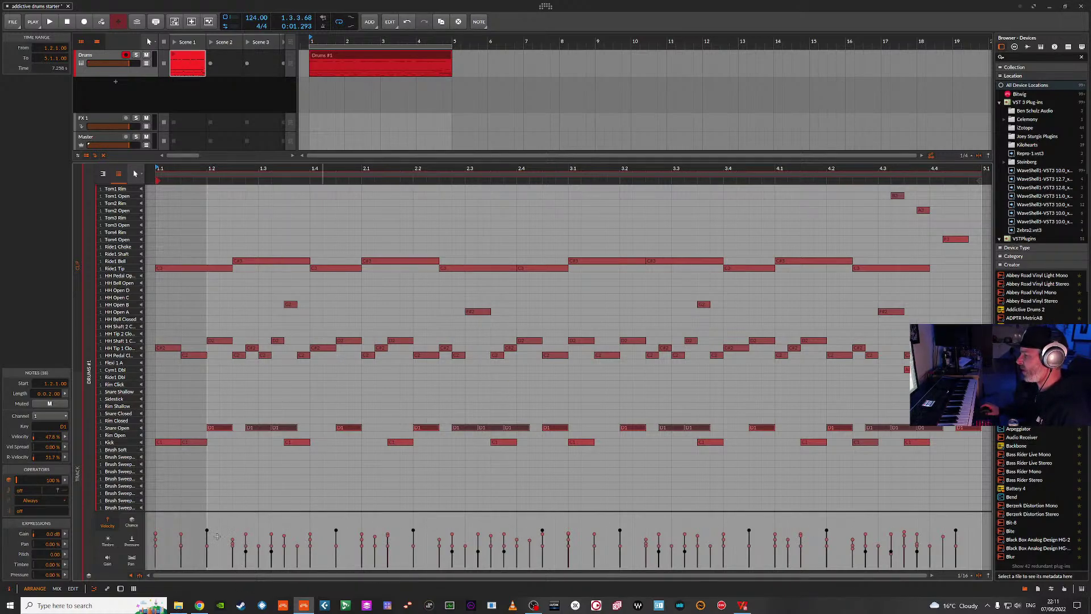
- Highlight the closed hi-hat notes, the Ride1 Bell and Tip notes, and the Flexi 3 notes in turn to review each part
{"action": "left_click_drag", "start_coordinate": [162, 365], "coordinate": [973, 295]}
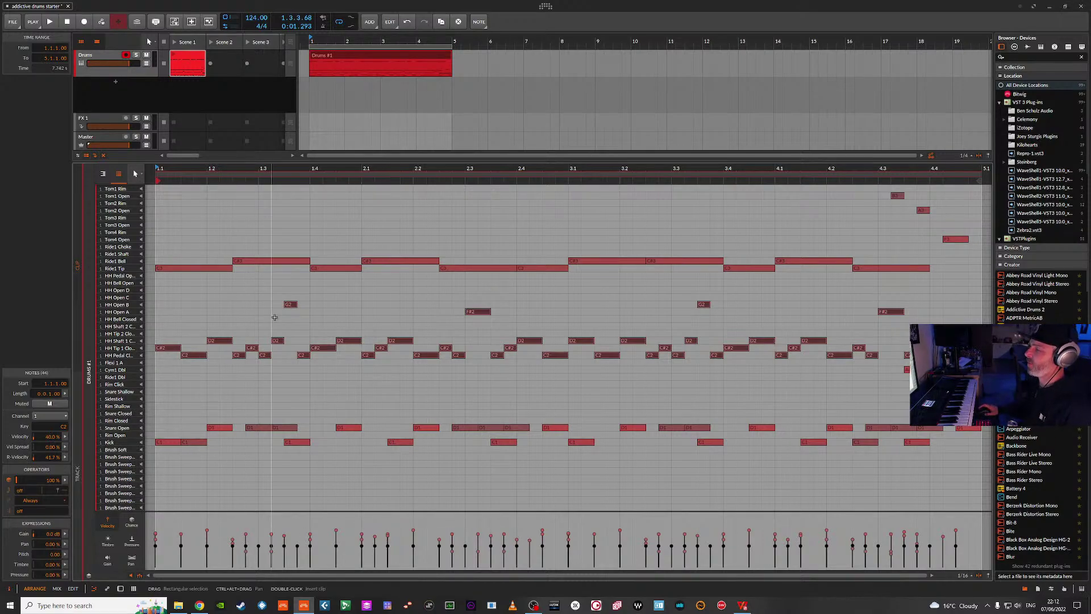
{"action": "left_click_drag", "start_coordinate": [184, 282], "coordinate": [944, 259]}
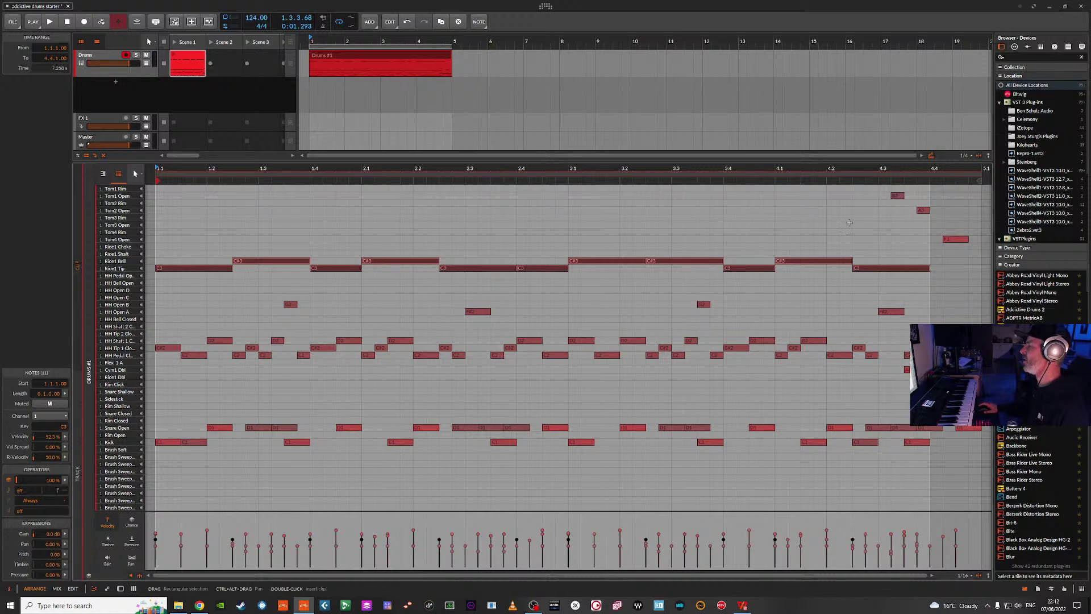
{"action": "scroll", "coordinate": [813, 227], "scroll_direction": "up", "scroll_amount": 3}
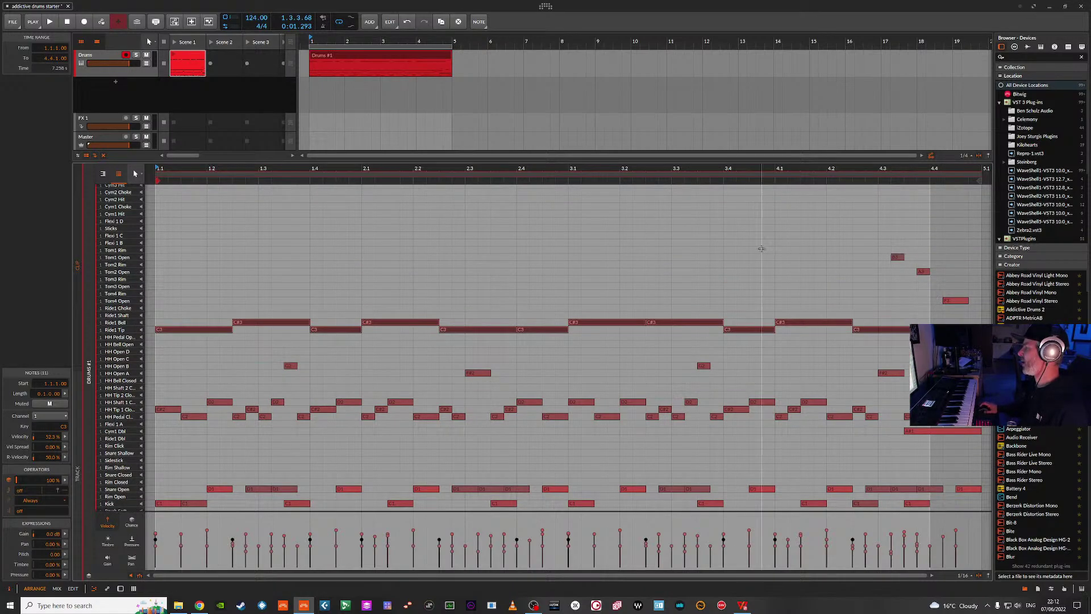
{"action": "scroll", "coordinate": [830, 250], "scroll_direction": "up", "scroll_amount": 7}
{"action": "left_click_drag", "start_coordinate": [163, 214], "coordinate": [937, 188]}
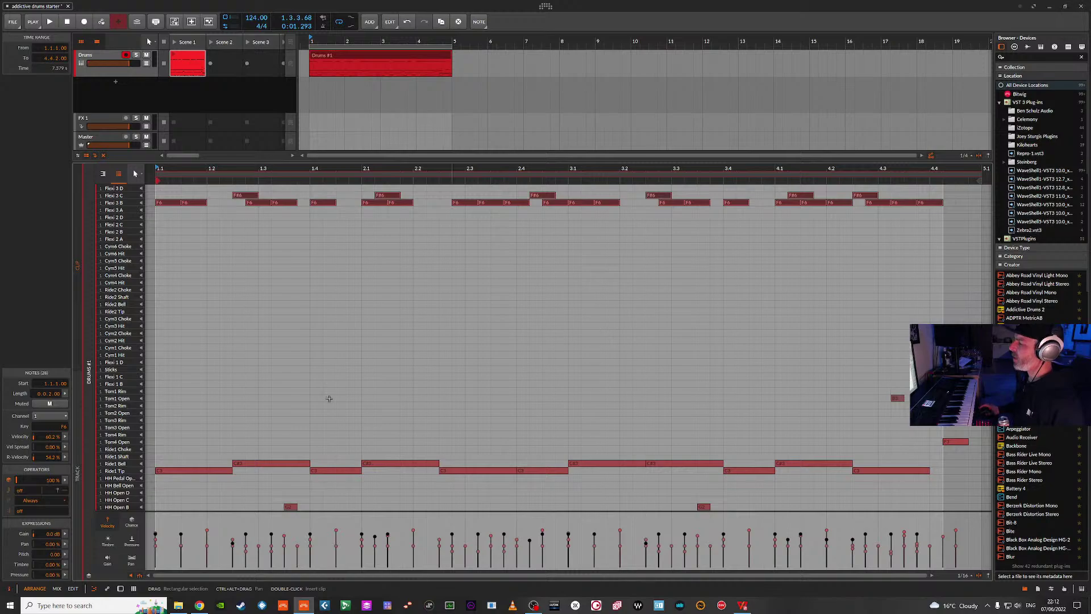
- Compare the Flexi 3 notes in the upper lanes with the kick, snare and hi-hat patterns below
{"action": "scroll", "coordinate": [282, 392], "scroll_direction": "down", "scroll_amount": 5}
{"action": "scroll", "coordinate": [357, 449], "scroll_direction": "down", "scroll_amount": 1}
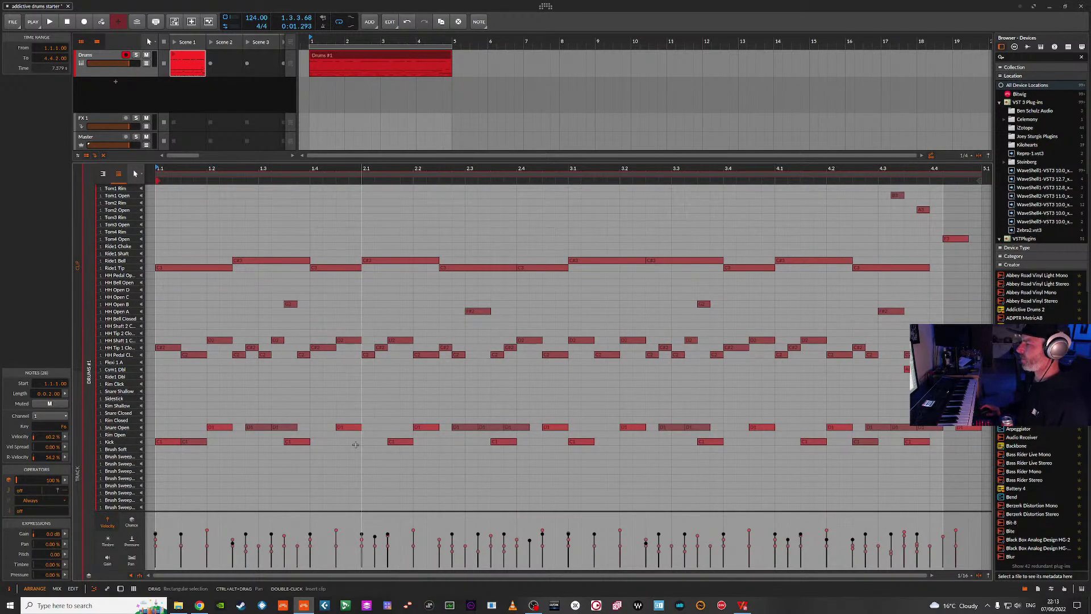
{"action": "scroll", "coordinate": [425, 432], "scroll_direction": "up", "scroll_amount": 1}
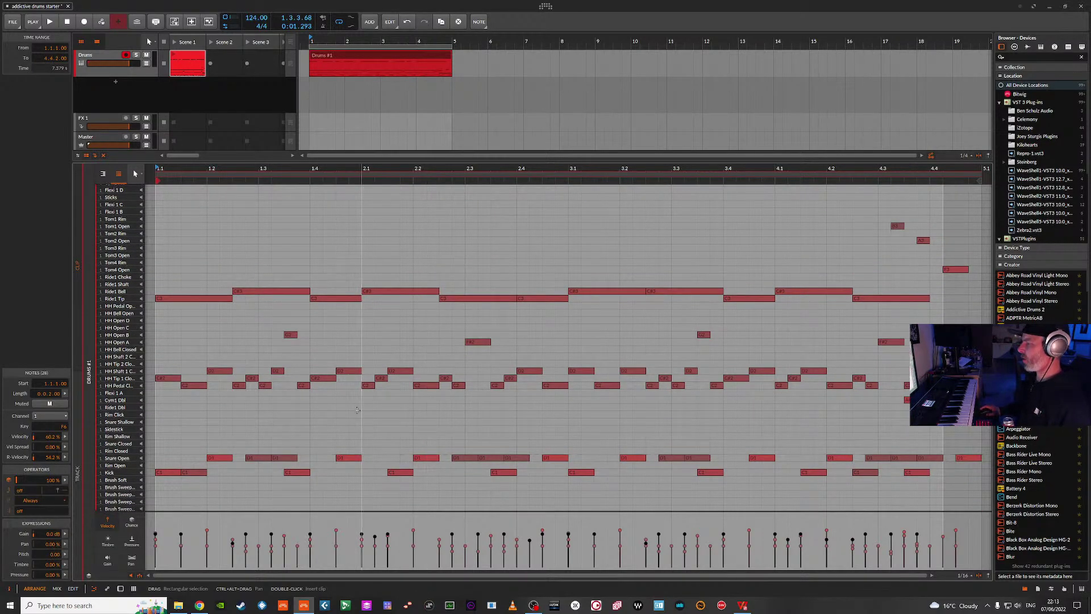
{"action": "scroll", "coordinate": [426, 272], "scroll_direction": "up", "scroll_amount": 5}
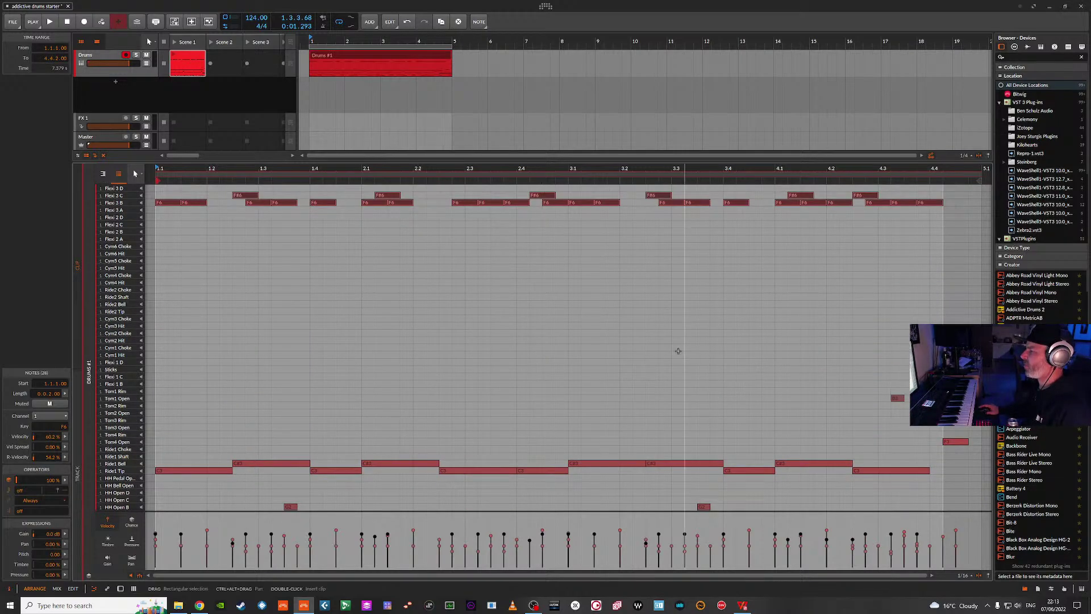
{"action": "scroll", "coordinate": [670, 352], "scroll_direction": "down", "scroll_amount": 5}
{"action": "scroll", "coordinate": [671, 351], "scroll_direction": "up", "scroll_amount": 5}
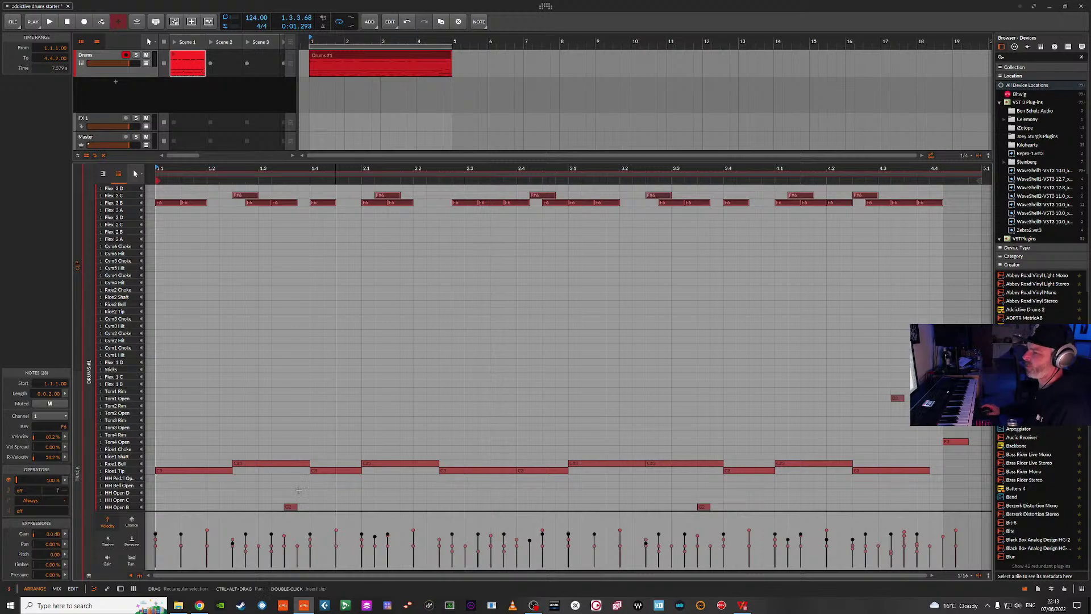
- Return to the device chain and look through the Note Mapper's layers from Hats down to Flexi
{"action": "left_click", "coordinate": [121, 588]}
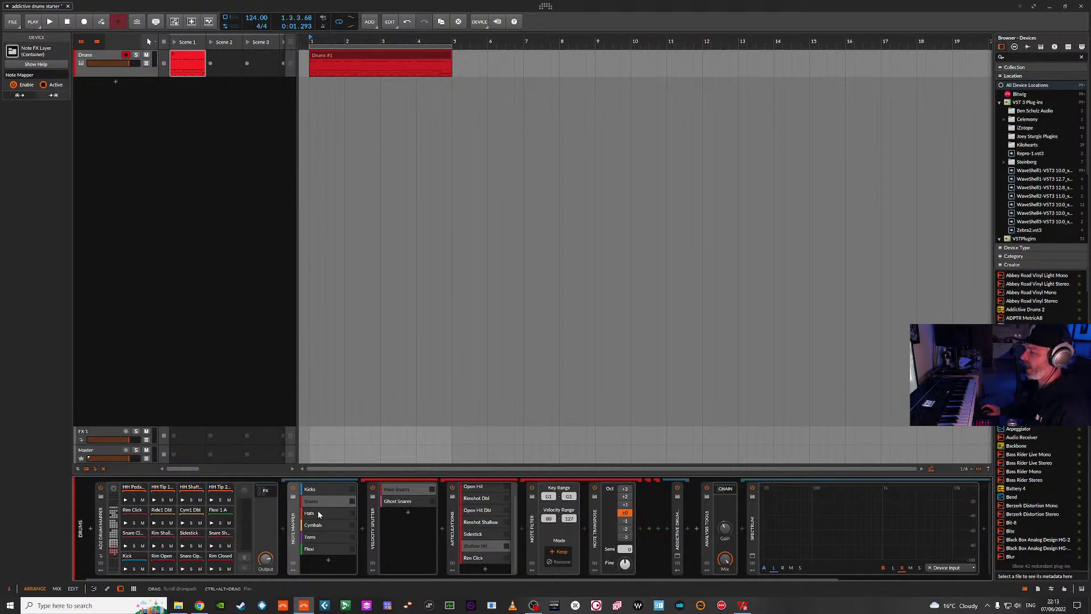
{"action": "left_click", "coordinate": [315, 512]}
{"action": "left_click", "coordinate": [316, 537]}
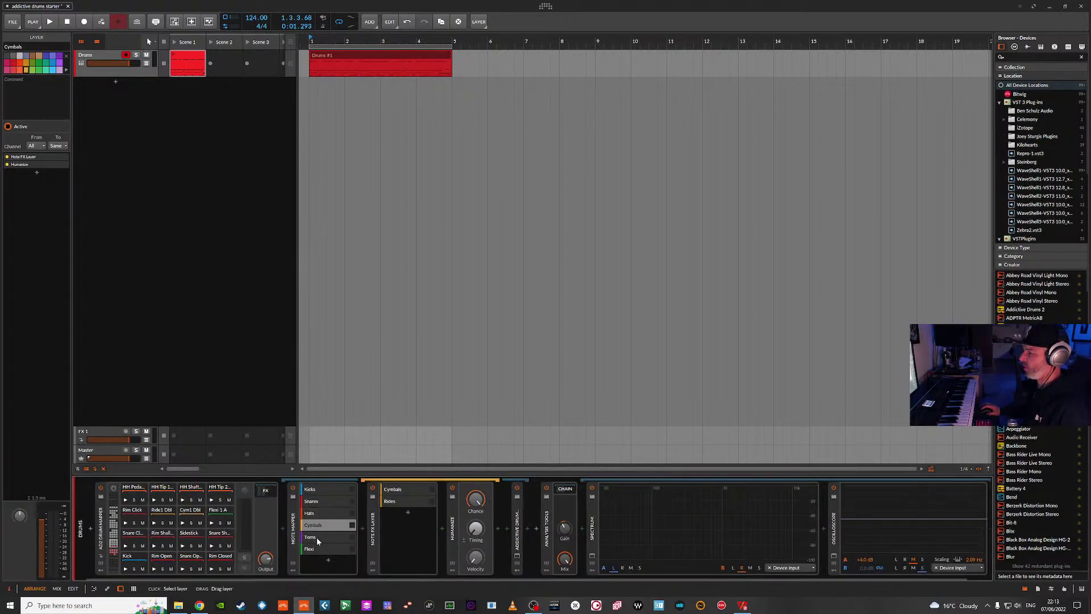
{"action": "left_click", "coordinate": [314, 549]}
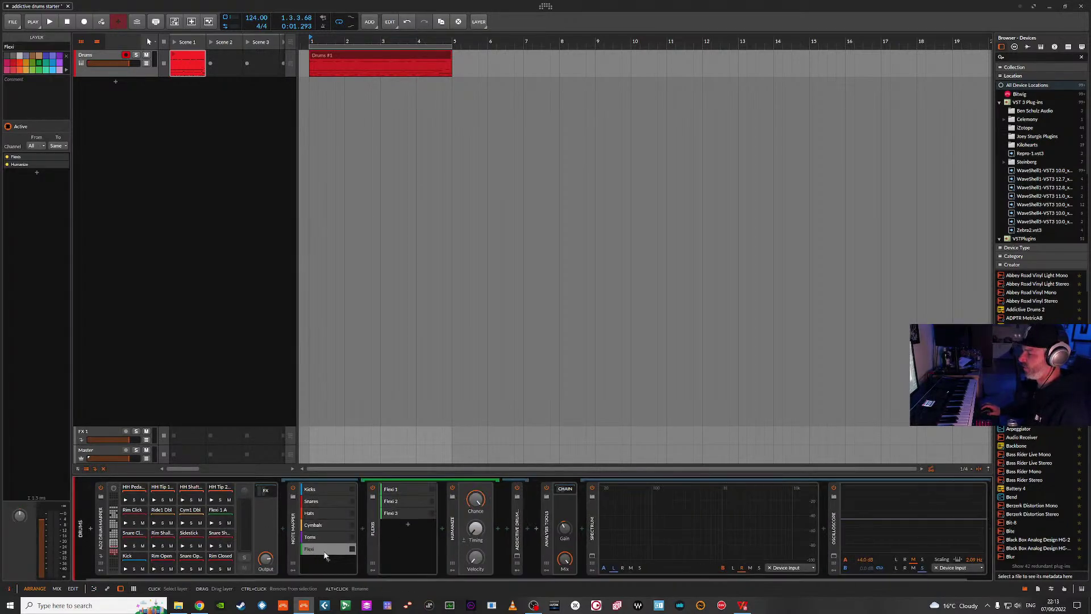
- Examine the Flexi 1 and Flexi 2 layers and the note filters of Flexi 1's Hit A and Hit D layers
{"action": "left_click", "coordinate": [401, 488]}
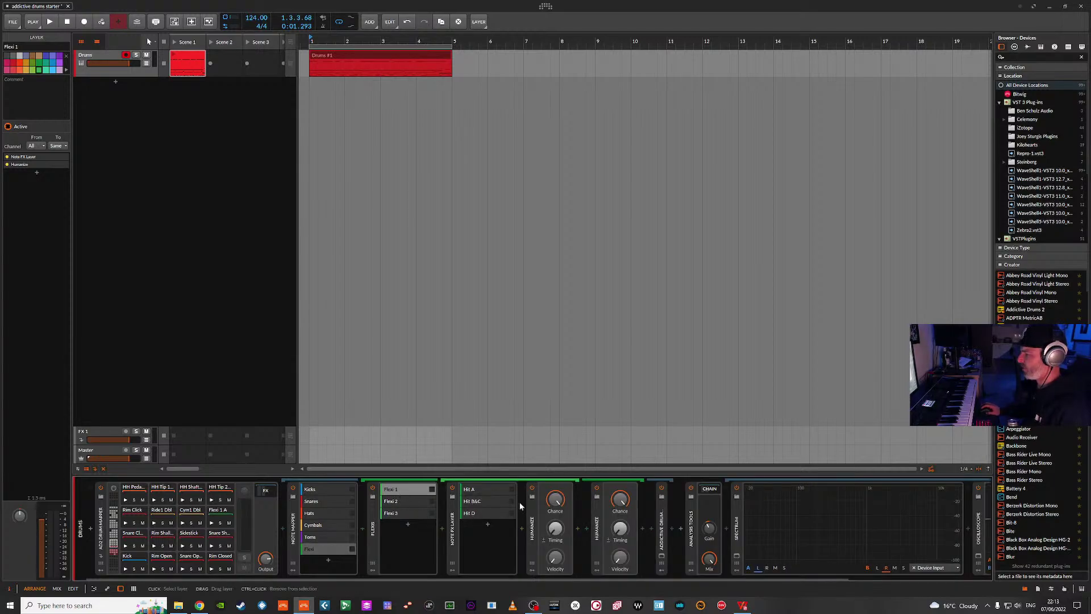
{"action": "left_click", "coordinate": [412, 500]}
{"action": "left_click", "coordinate": [394, 489]}
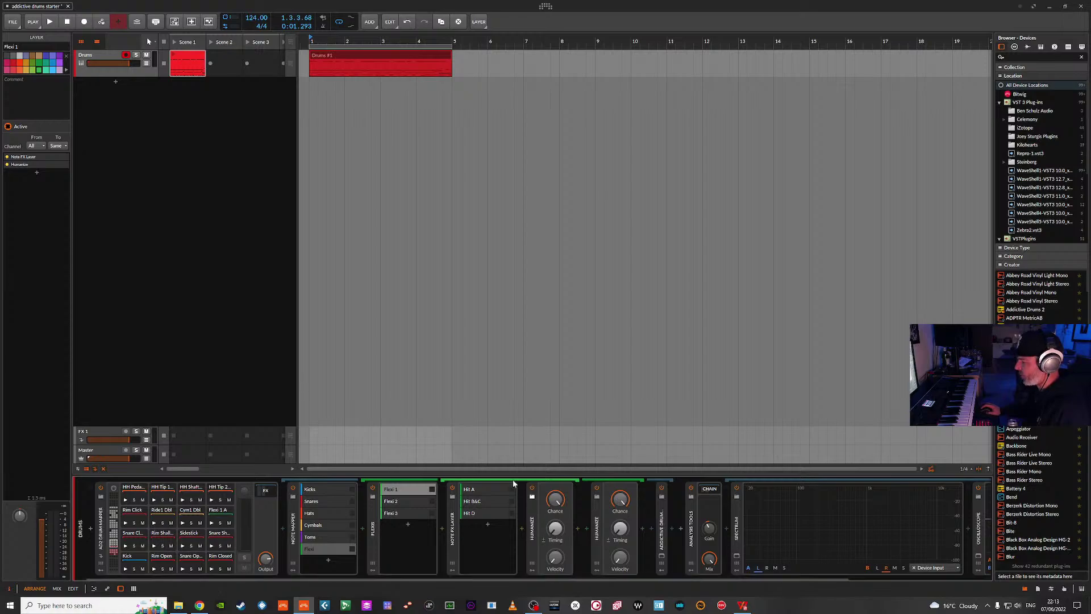
{"action": "left_click", "coordinate": [479, 490]}
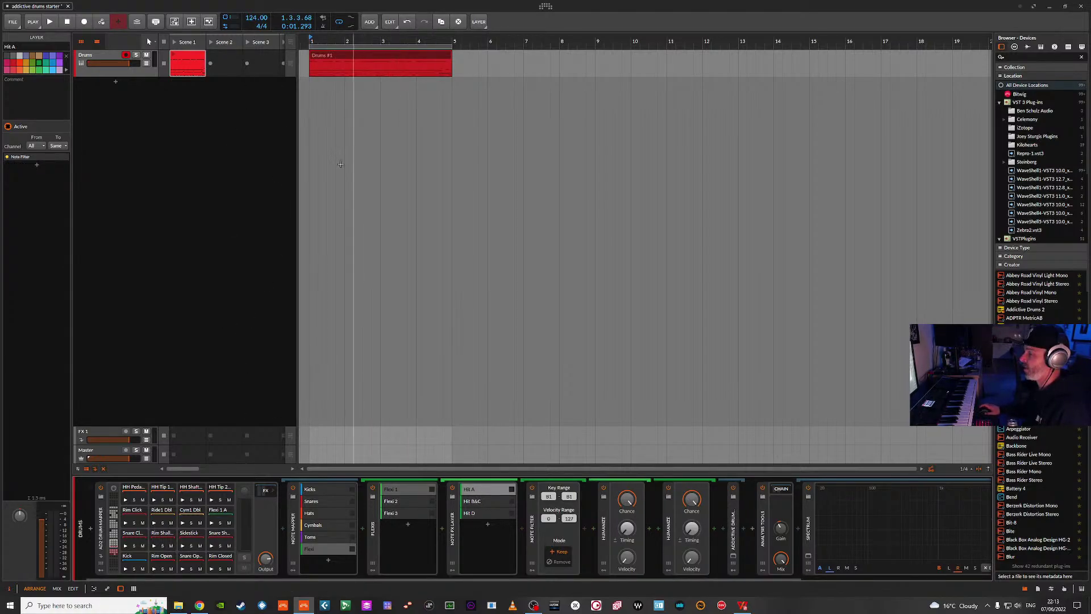
{"action": "left_click", "coordinate": [472, 513]}
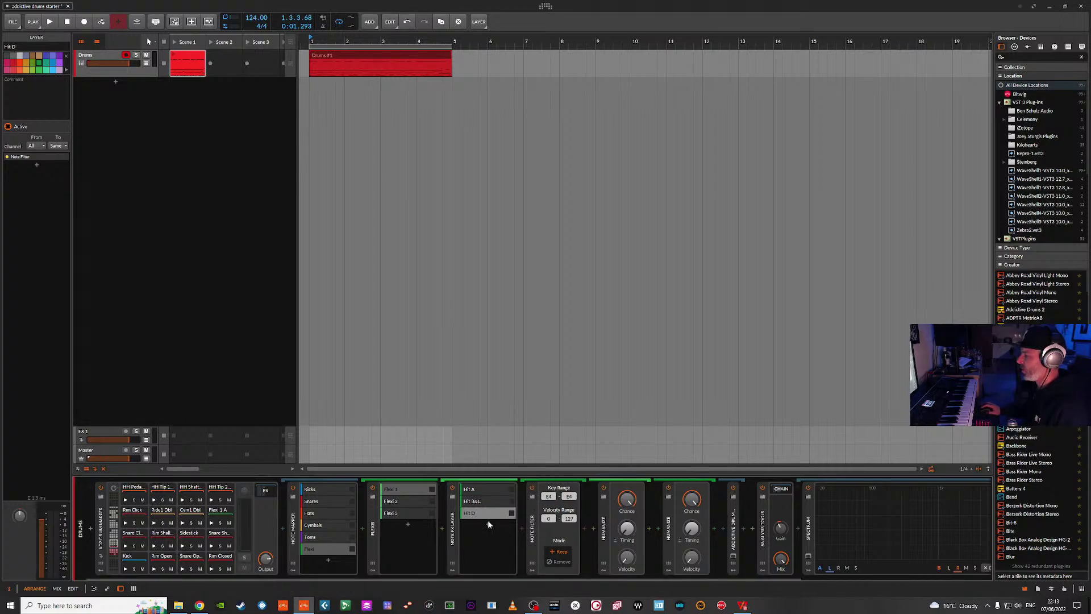
{"action": "left_click", "coordinate": [480, 488]}
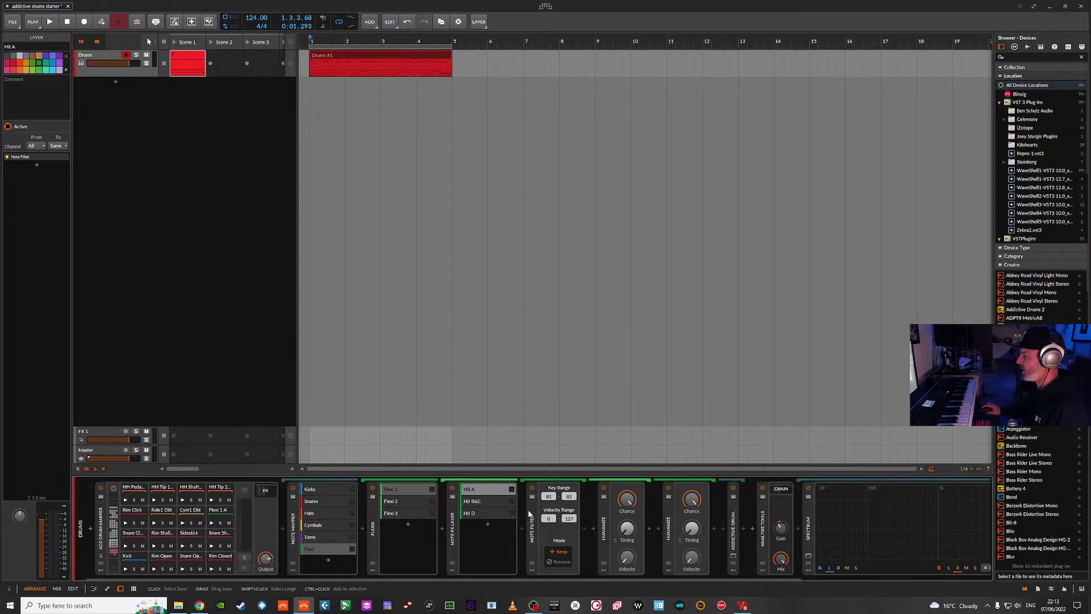
{"action": "left_click", "coordinate": [481, 492]}
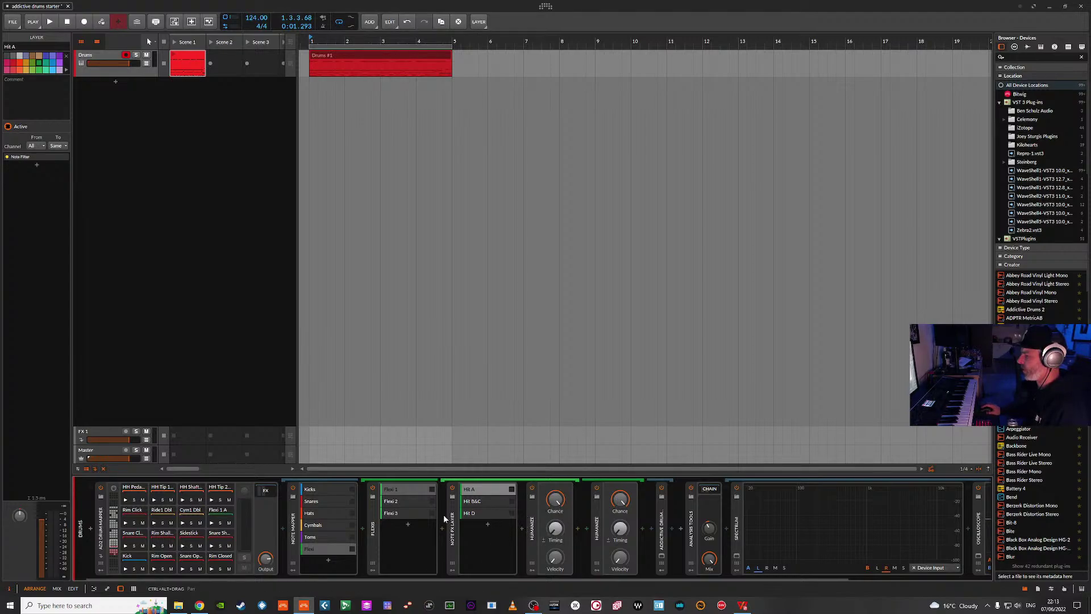
- Examine the note filter of Flexi 1's Hit B&C layer, collapse the Flexi container, and inspect the Toms layer's Tom 1 filter
{"action": "left_click", "coordinate": [473, 502]}
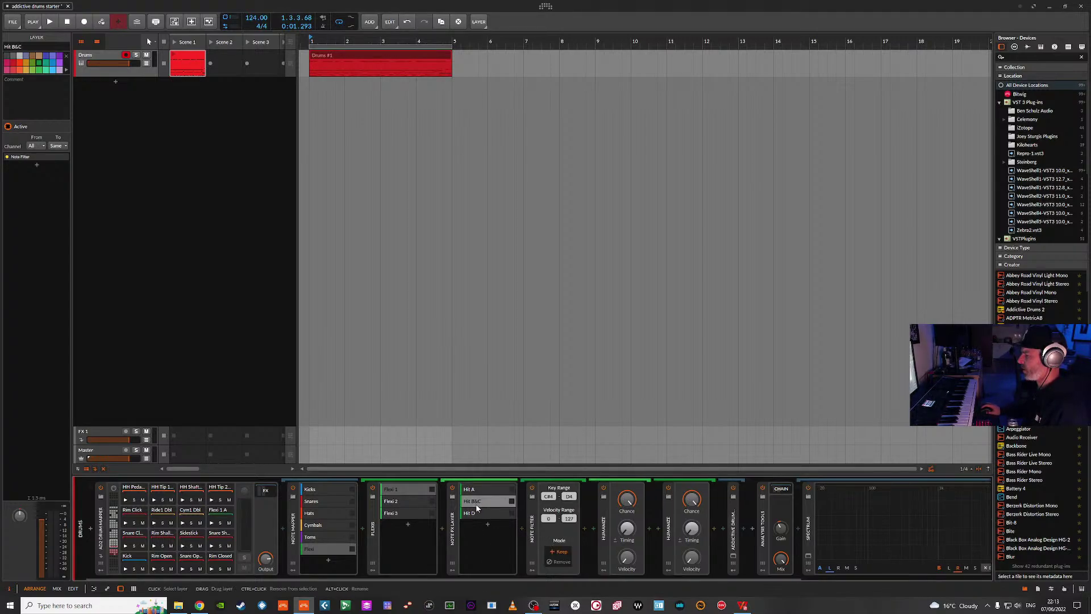
{"action": "left_click", "coordinate": [528, 527]}
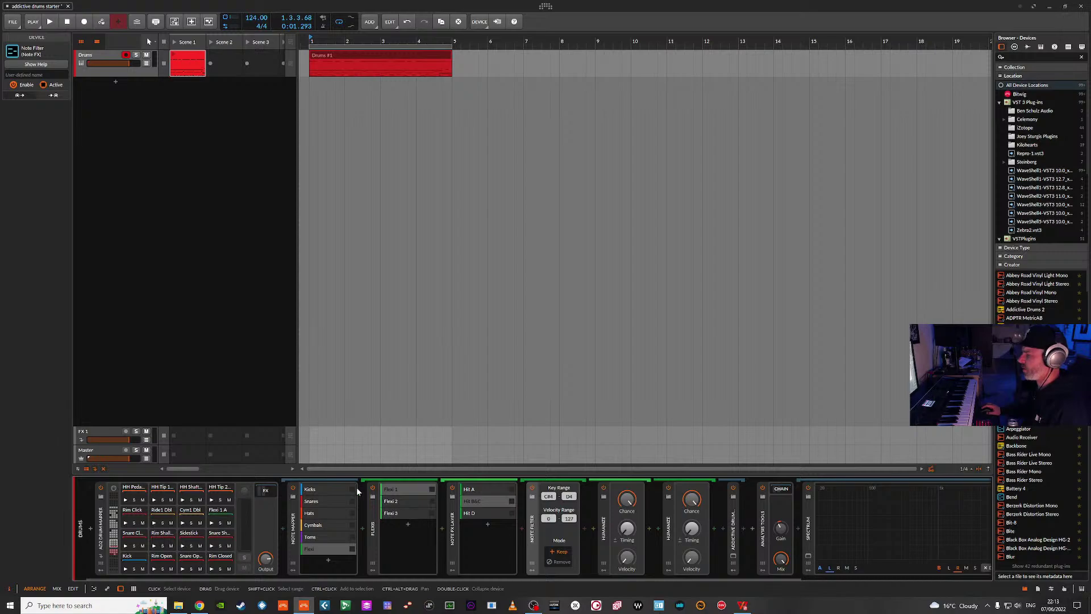
{"action": "left_click", "coordinate": [369, 518]}
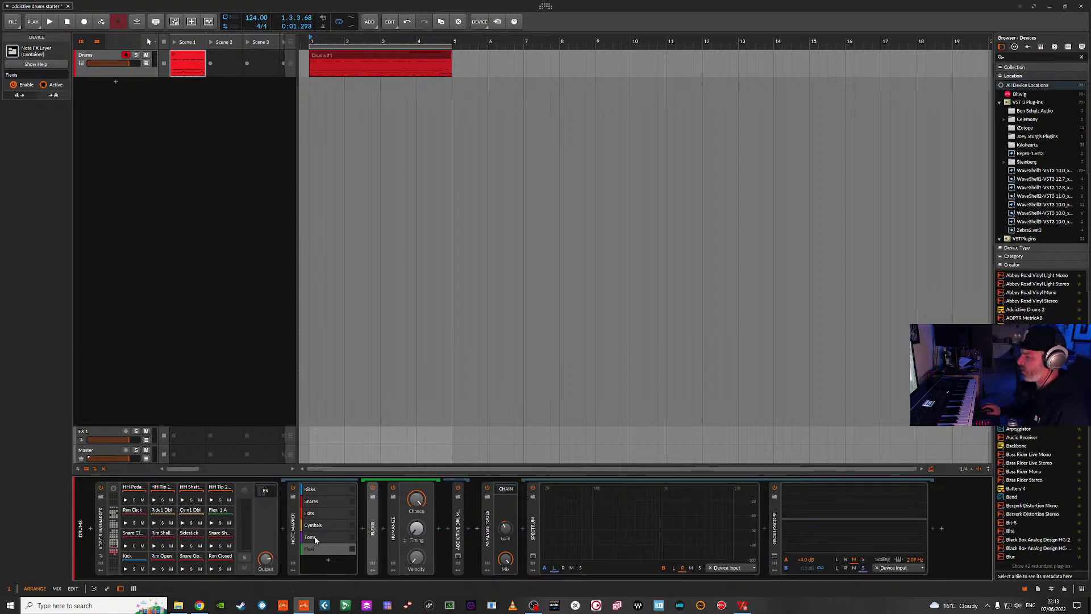
{"action": "left_click", "coordinate": [314, 536]}
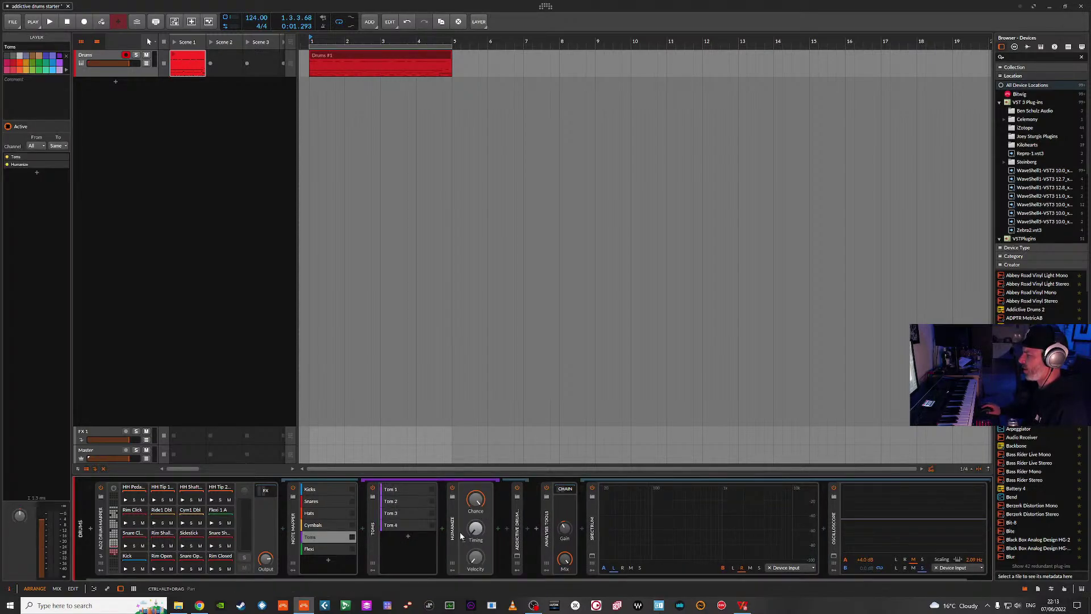
{"action": "left_click", "coordinate": [404, 490]}
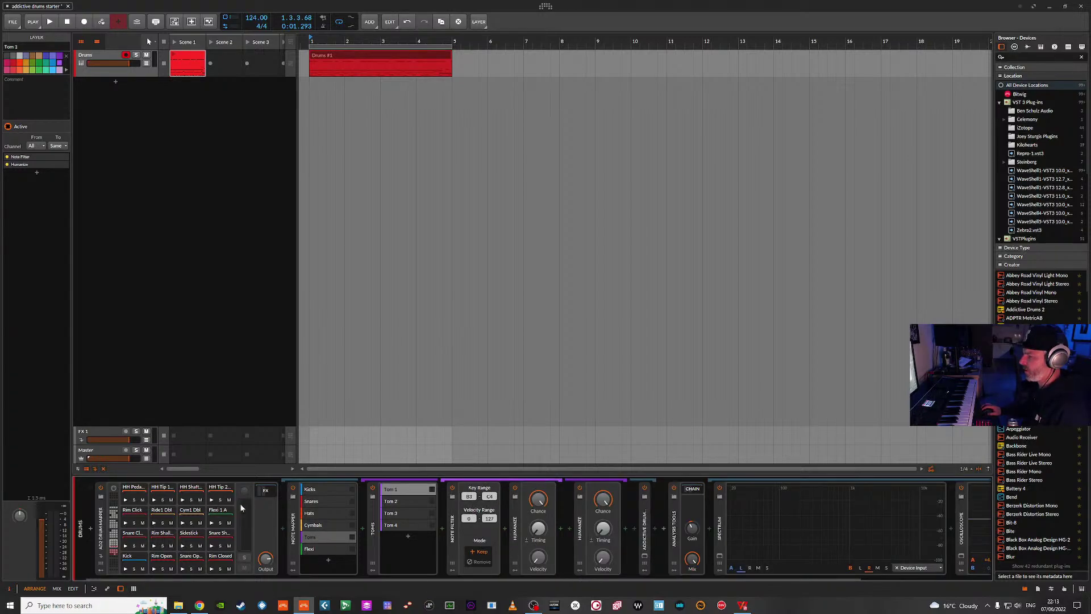
- Hide and show the AD2 Drum Mapper's FX chain to see which devices it contains, ending on the Note Mapper
{"action": "left_click", "coordinate": [266, 491]}
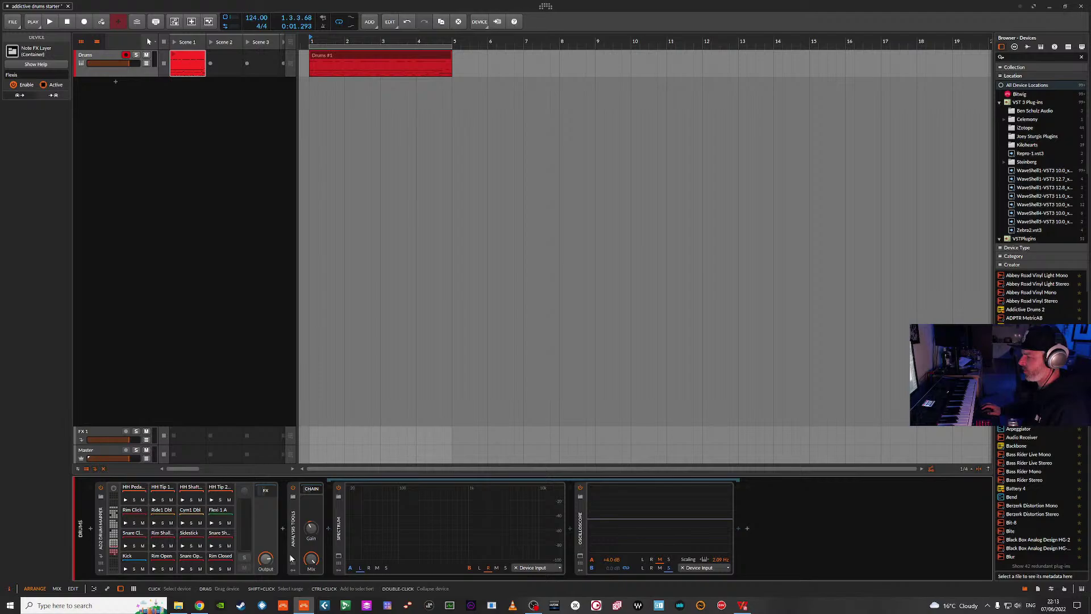
{"action": "left_click", "coordinate": [265, 490]}
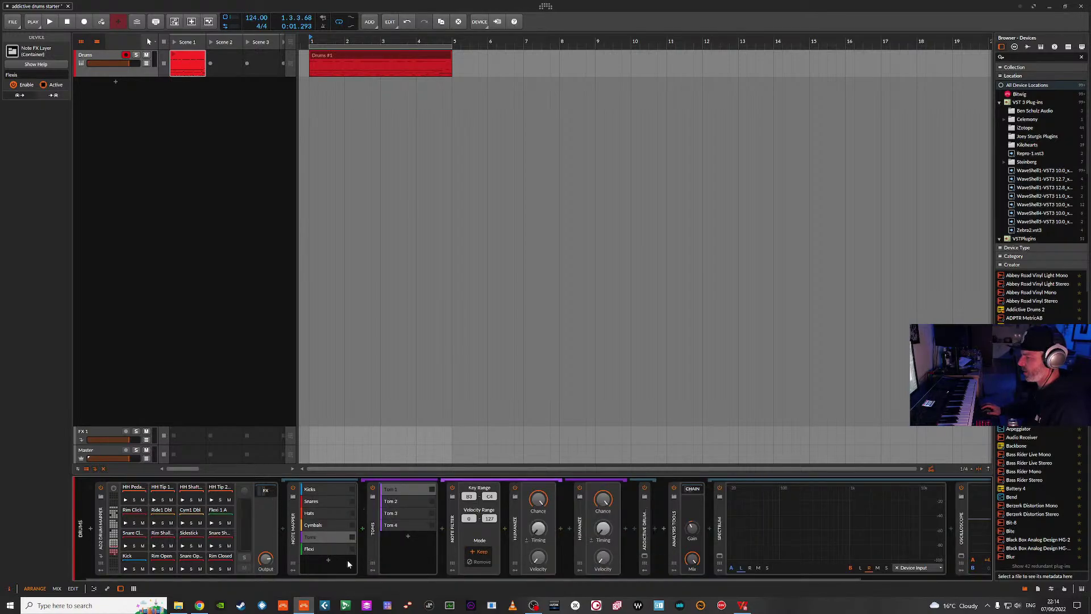
{"action": "left_click", "coordinate": [295, 531]}
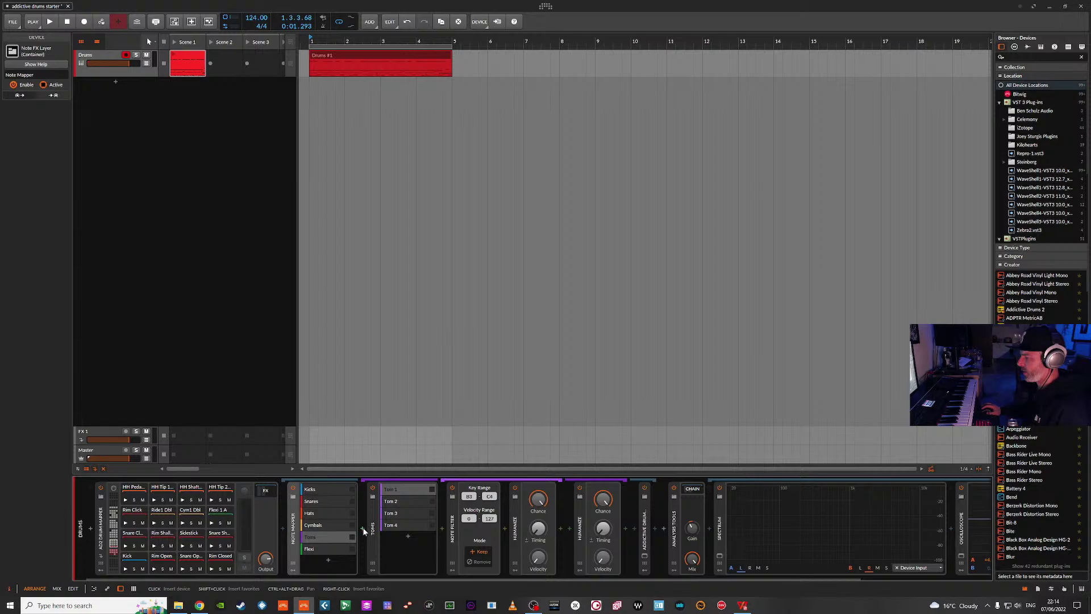
- Open the Addictive Drums 2 plug-in window and bring up its Keymap document
{"action": "left_click", "coordinate": [645, 556]}
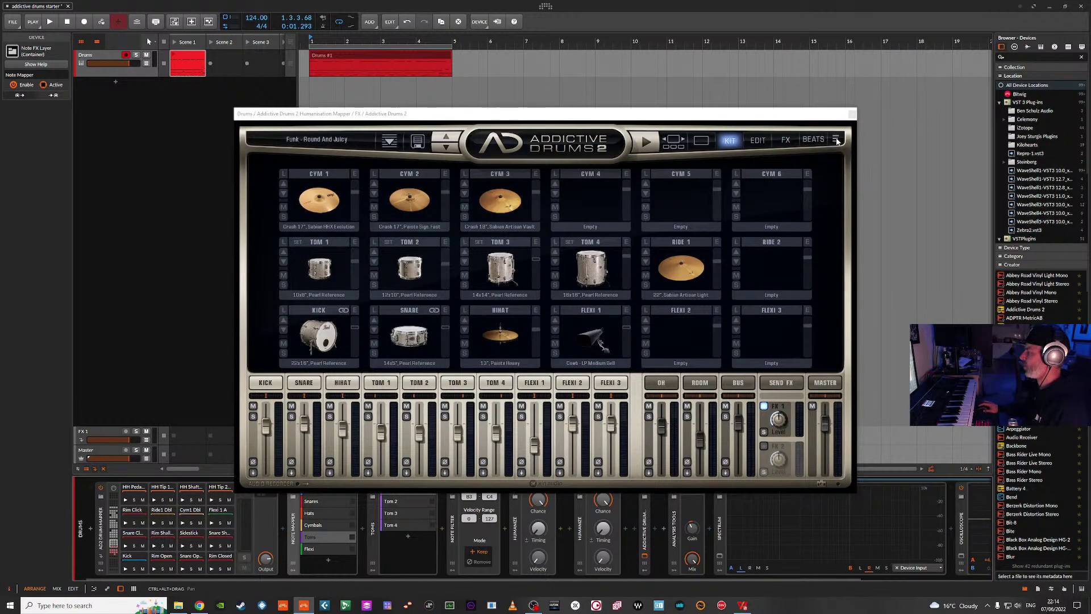
{"action": "left_click", "coordinate": [837, 140]}
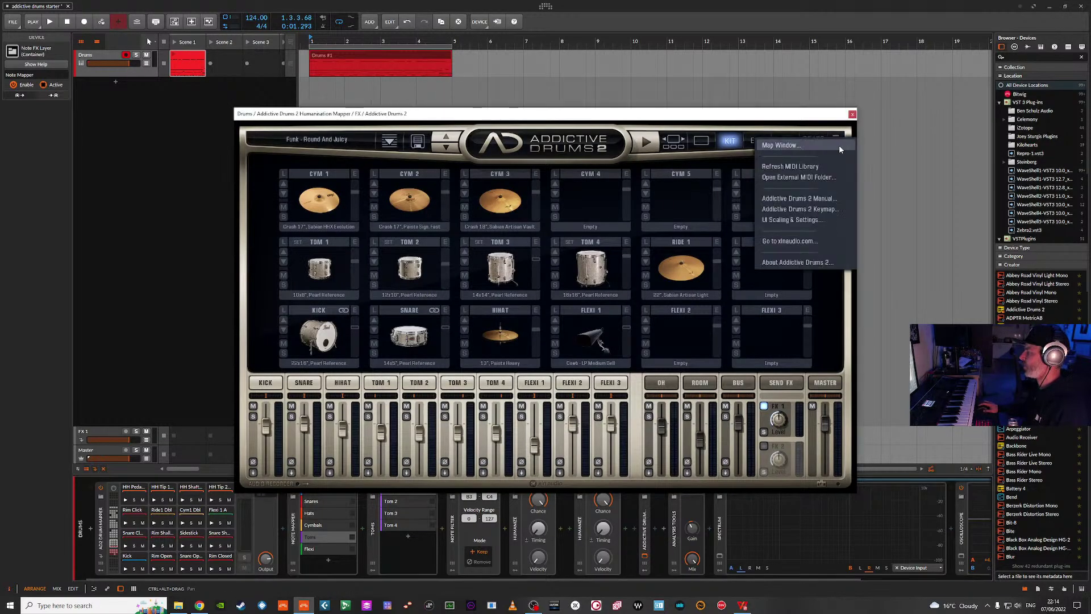
{"action": "left_click", "coordinate": [800, 207]}
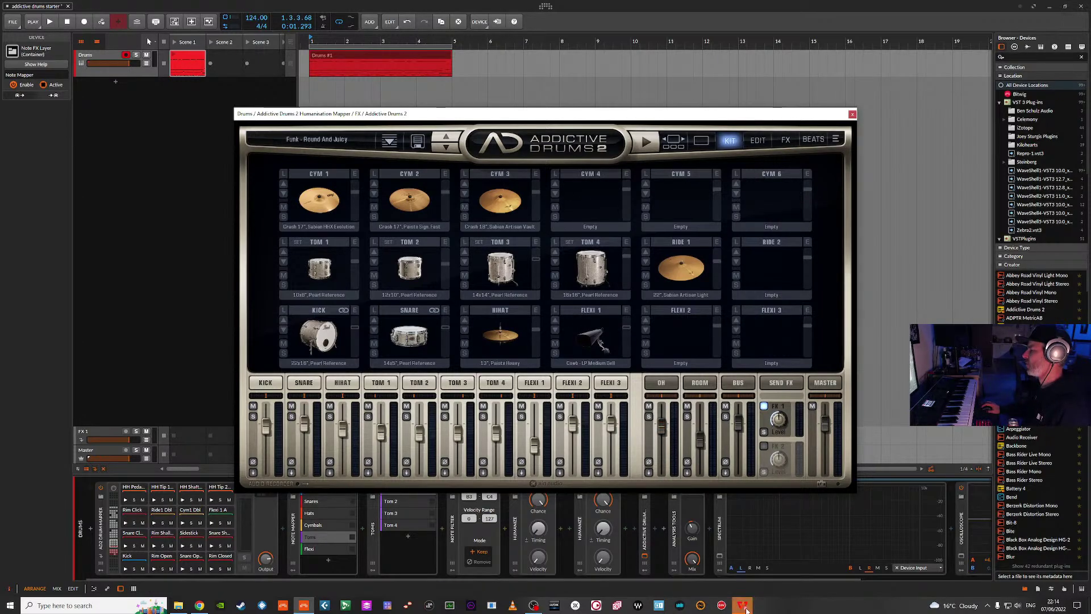
- Read the keymap's note assignments from Flexi 3 down to the snare articulations, and close the document and the plug-in window
{"action": "scroll", "coordinate": [657, 320], "scroll_direction": "down", "scroll_amount": 3}
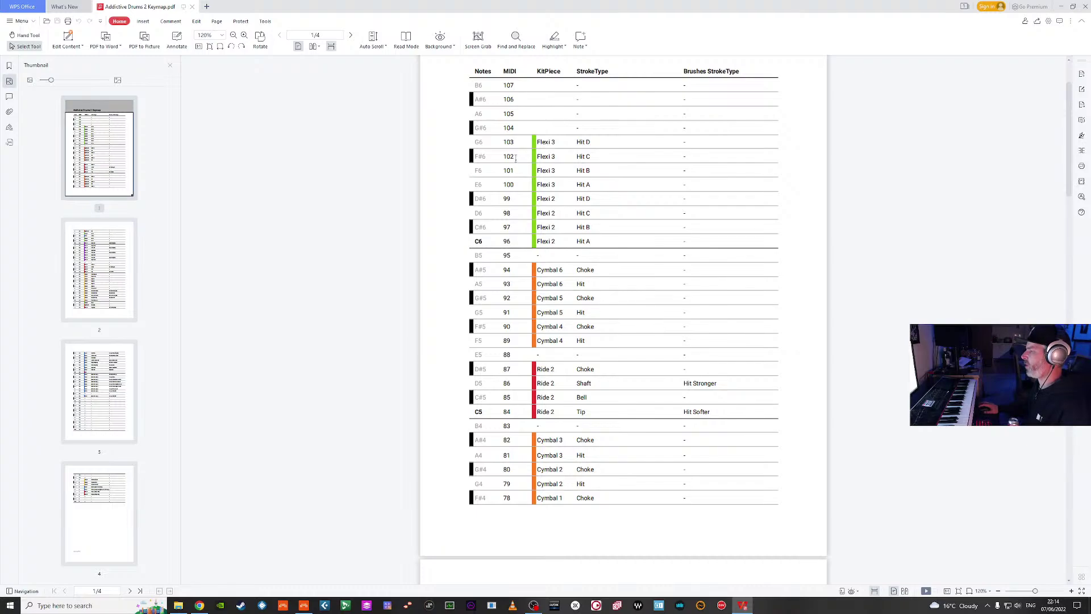
{"action": "scroll", "coordinate": [581, 256], "scroll_direction": "down", "scroll_amount": 20}
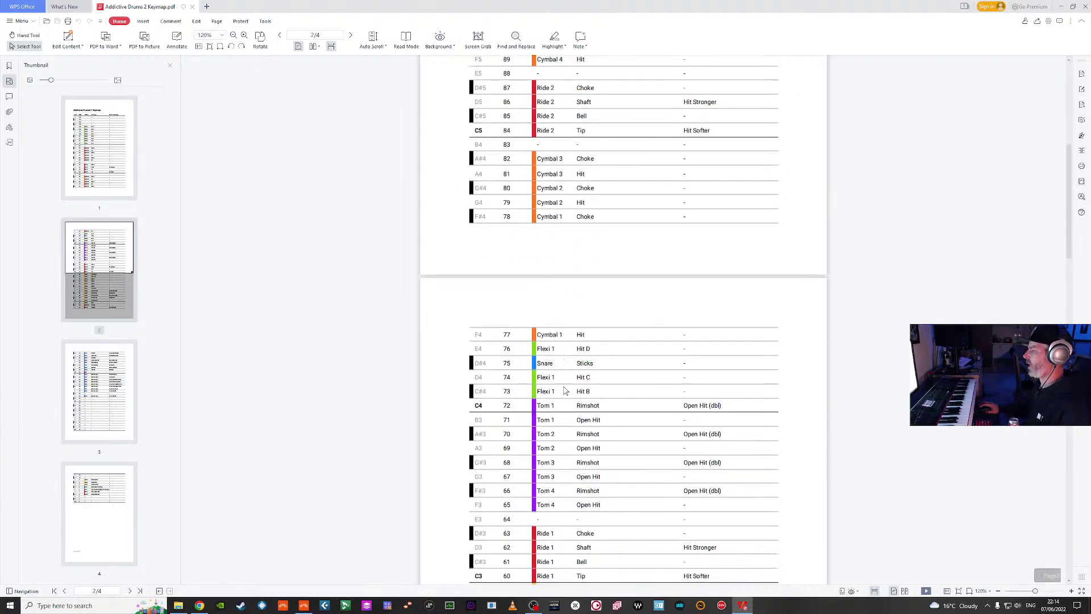
{"action": "scroll", "coordinate": [553, 400], "scroll_direction": "down", "scroll_amount": 12}
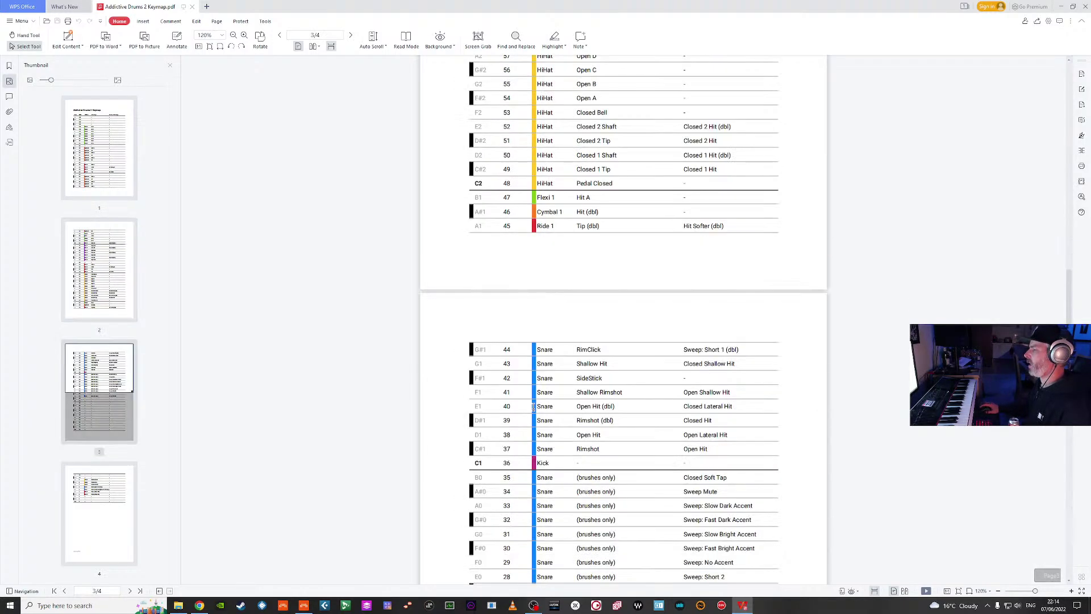
{"action": "scroll", "coordinate": [553, 400], "scroll_direction": "up", "scroll_amount": 7}
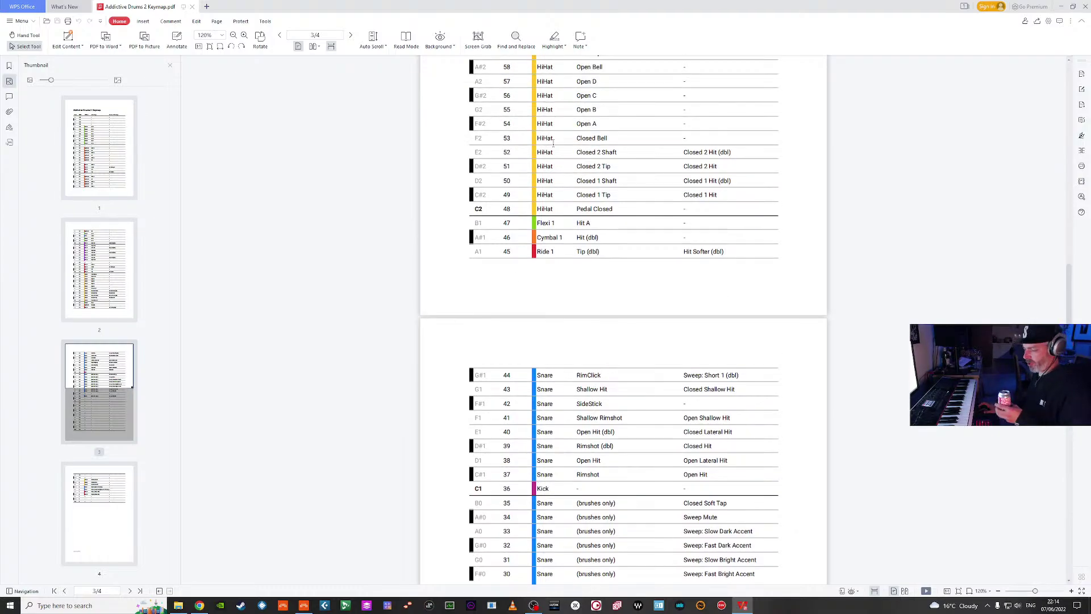
{"action": "scroll", "coordinate": [553, 144], "scroll_direction": "up", "scroll_amount": 9}
{"action": "scroll", "coordinate": [641, 210], "scroll_direction": "up", "scroll_amount": 20}
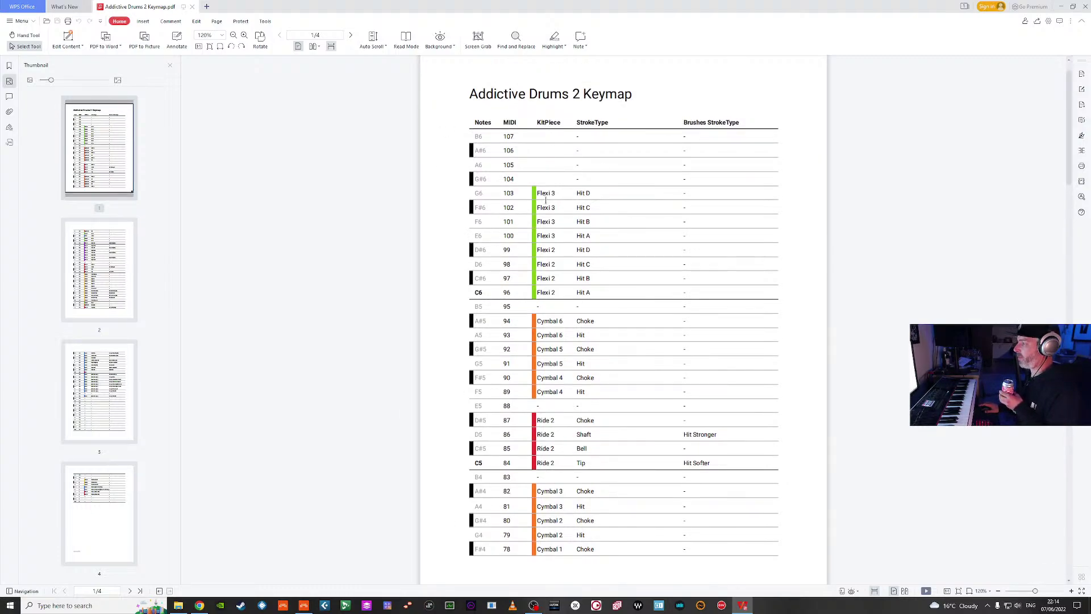
{"action": "scroll", "coordinate": [543, 370], "scroll_direction": "down", "scroll_amount": 12}
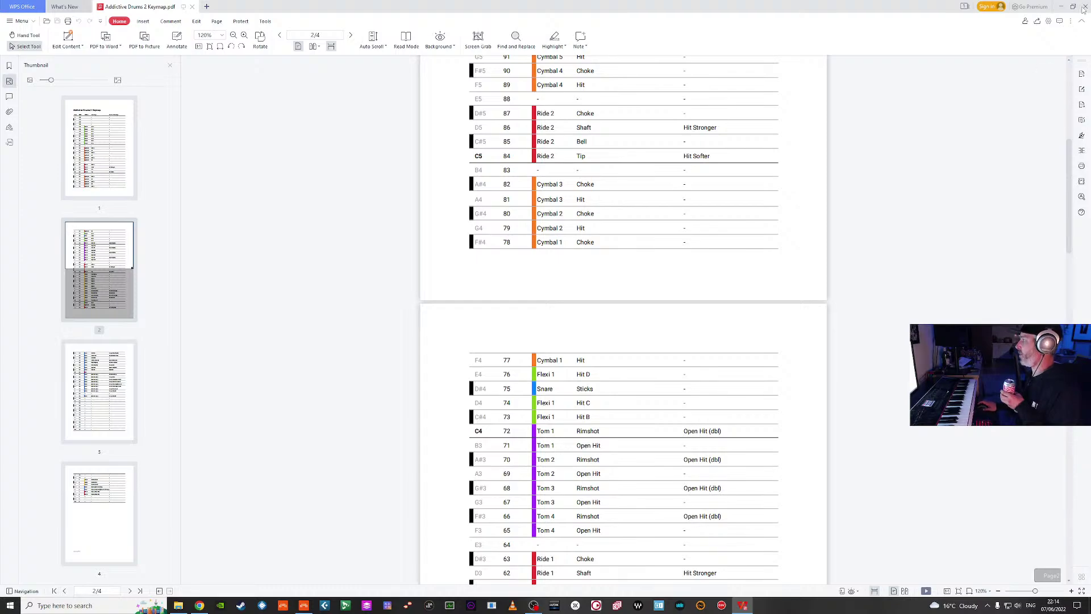
{"action": "left_click", "coordinate": [1086, 10]}
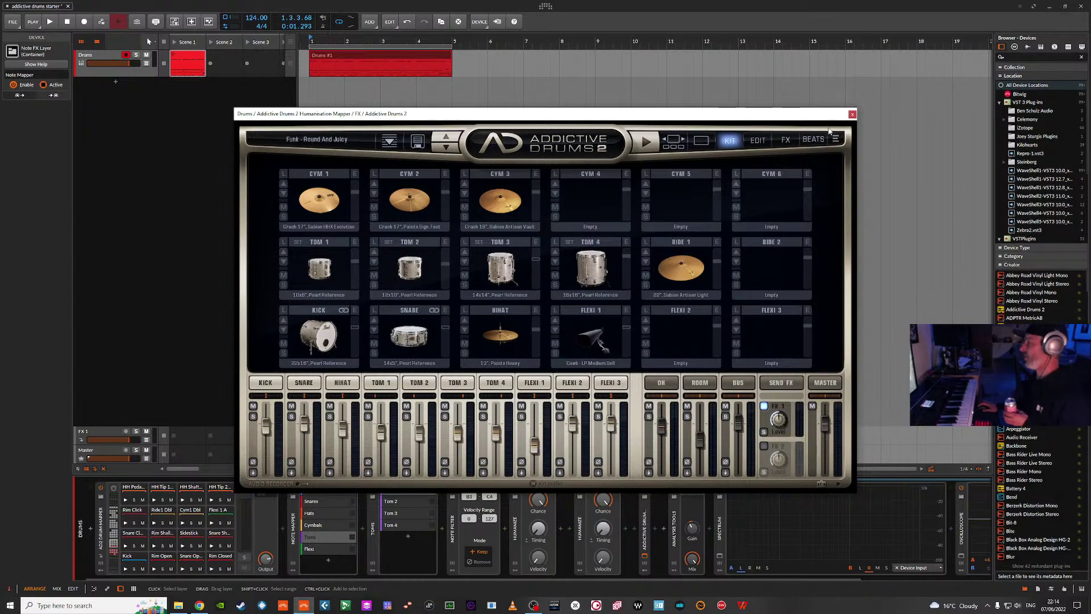
{"action": "left_click", "coordinate": [853, 116]}
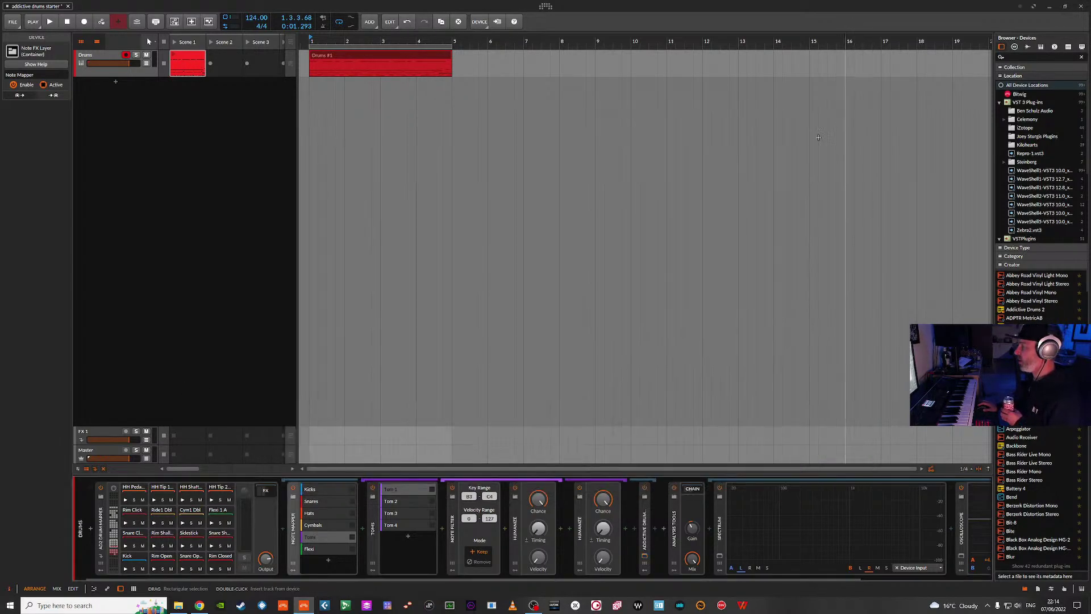
- Show the AD2 Drum Mapper's modulators and its remote controls with the level and mute settings
{"action": "left_click", "coordinate": [101, 571]}
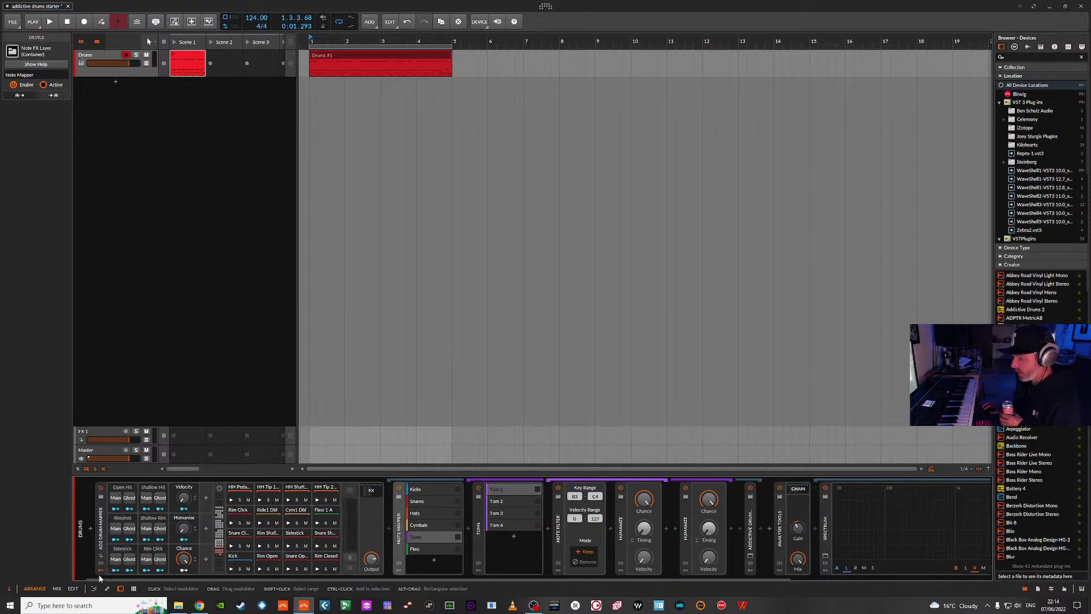
{"action": "left_click", "coordinate": [100, 563]}
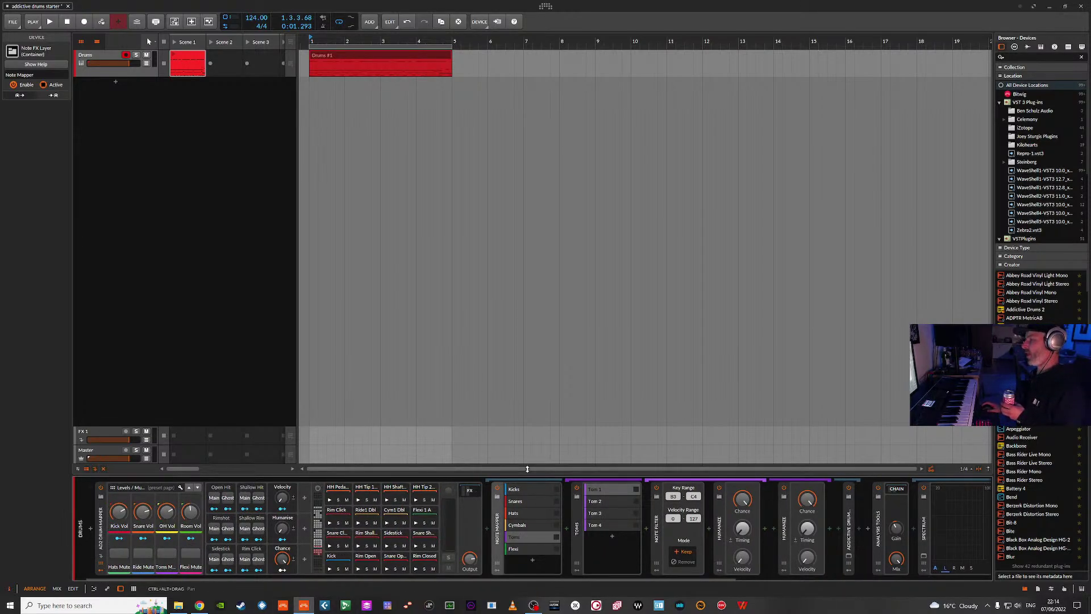
- Examine the Hats layer's Articulations container, covering HH Pedals, HH Bells and Open HH Variations, and collapse it again
{"action": "left_click", "coordinate": [520, 550]}
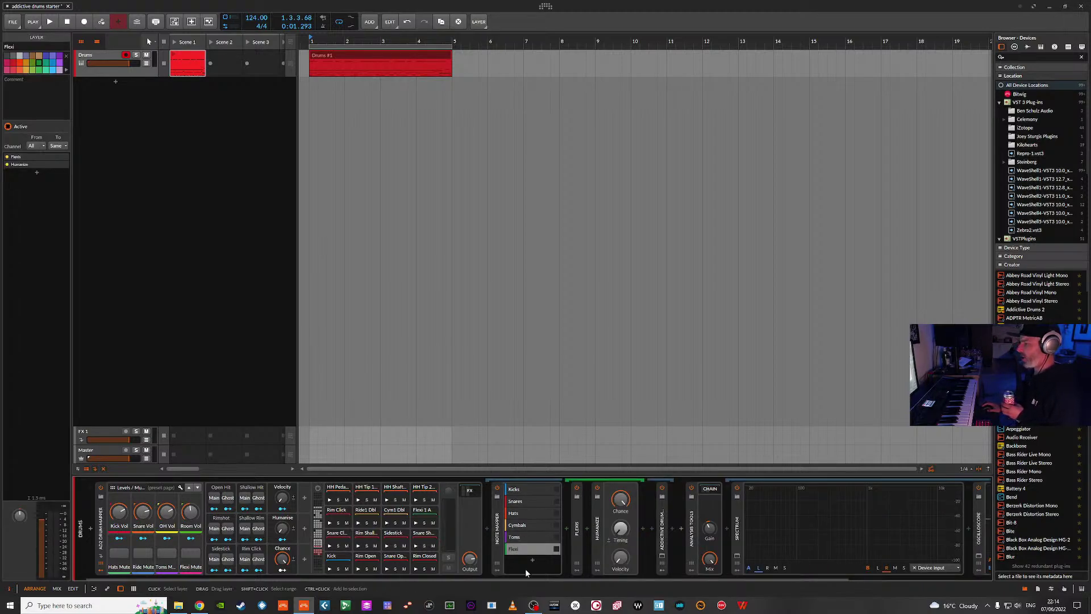
{"action": "left_click", "coordinate": [527, 514]}
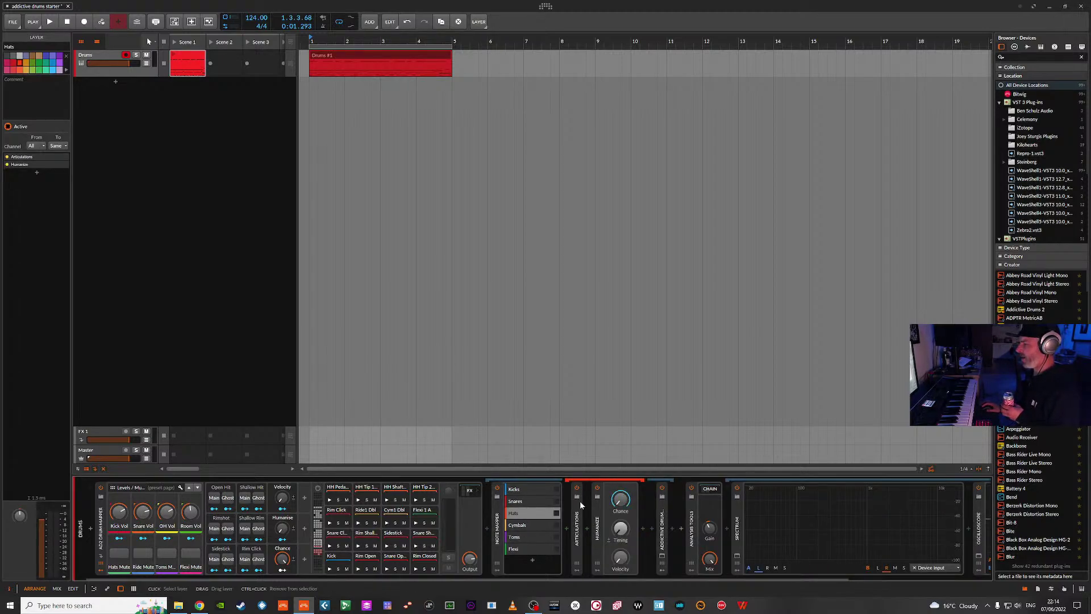
{"action": "double_click", "coordinate": [577, 532]}
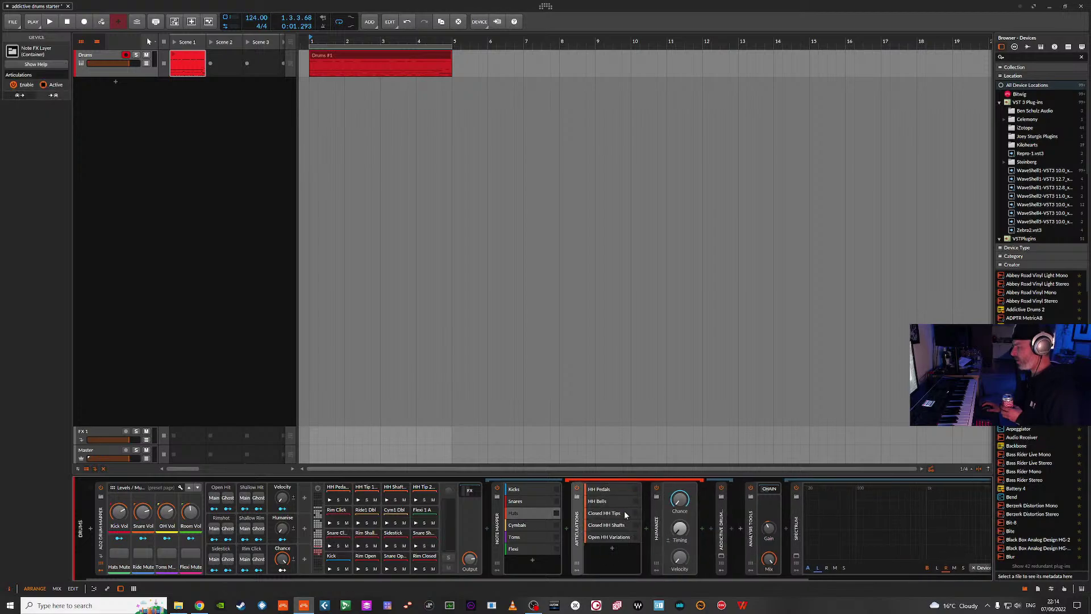
{"action": "left_click", "coordinate": [598, 490]}
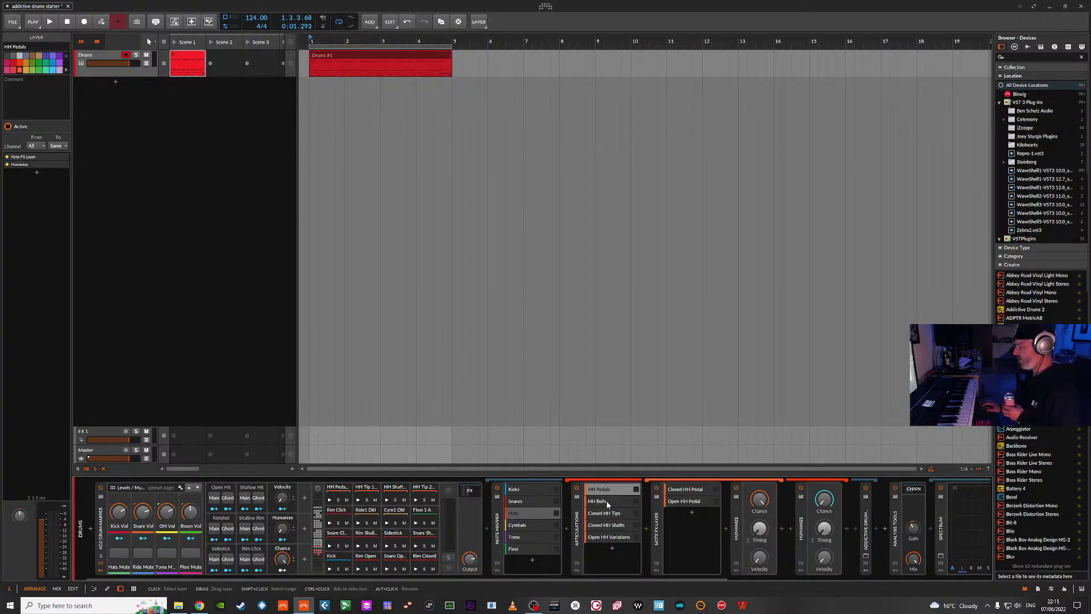
{"action": "left_click", "coordinate": [696, 491]}
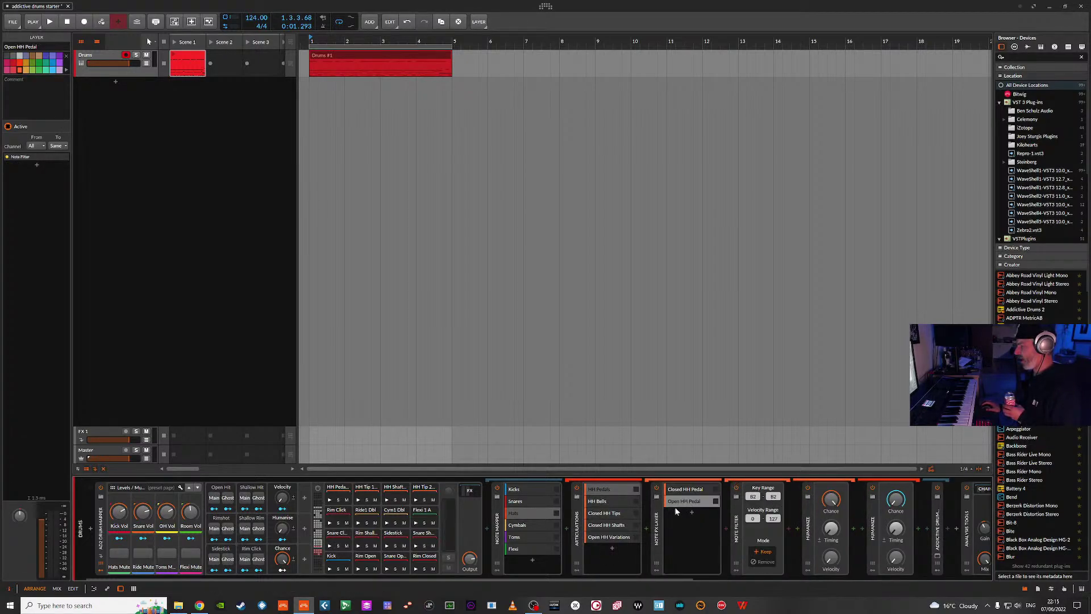
{"action": "left_click", "coordinate": [604, 501]}
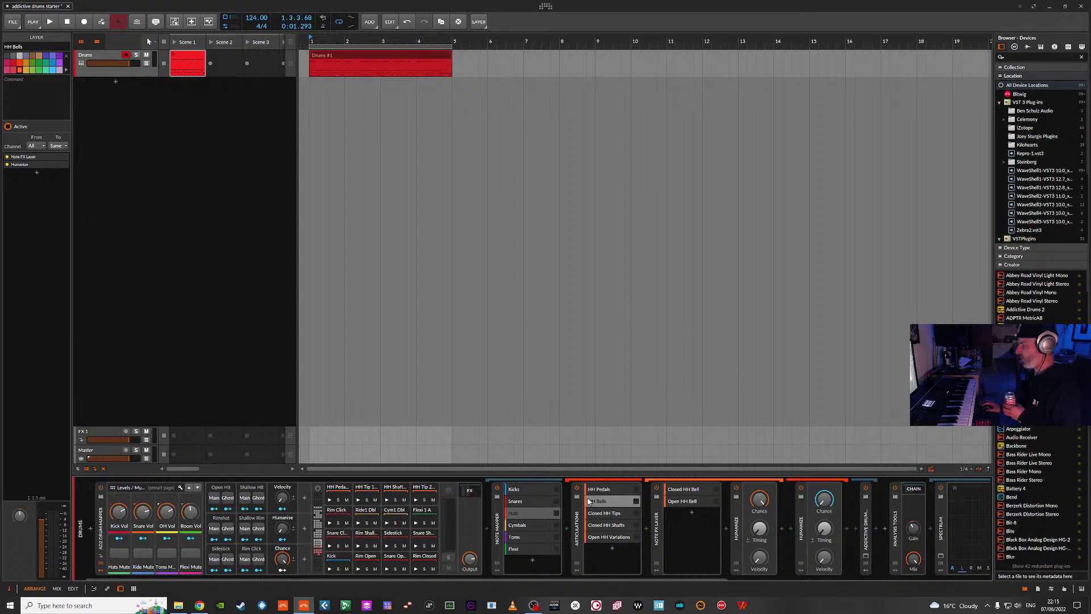
{"action": "left_click", "coordinate": [609, 536]}
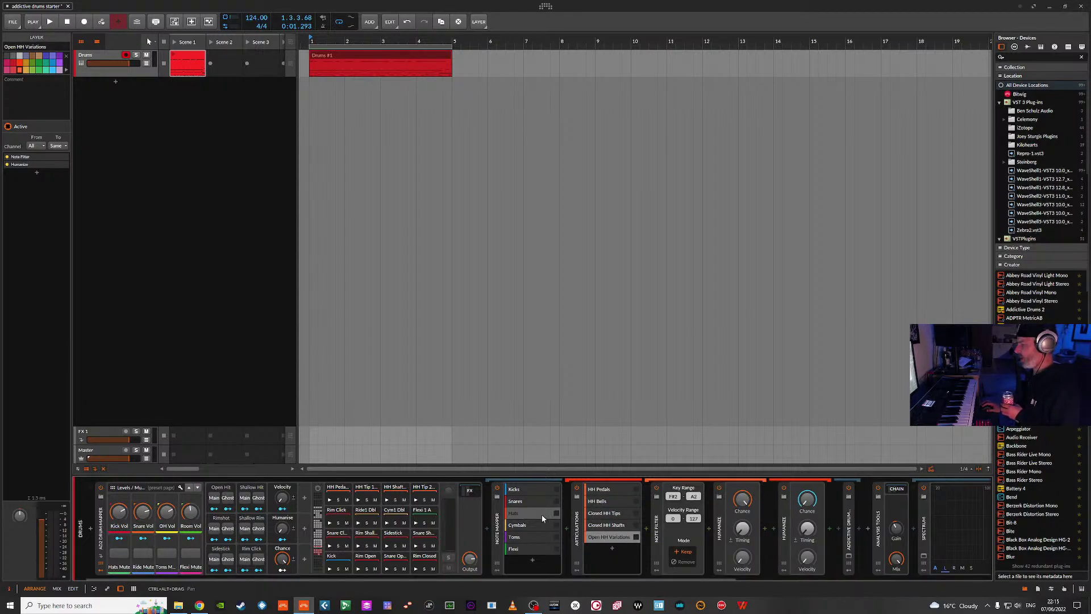
{"action": "double_click", "coordinate": [577, 517]}
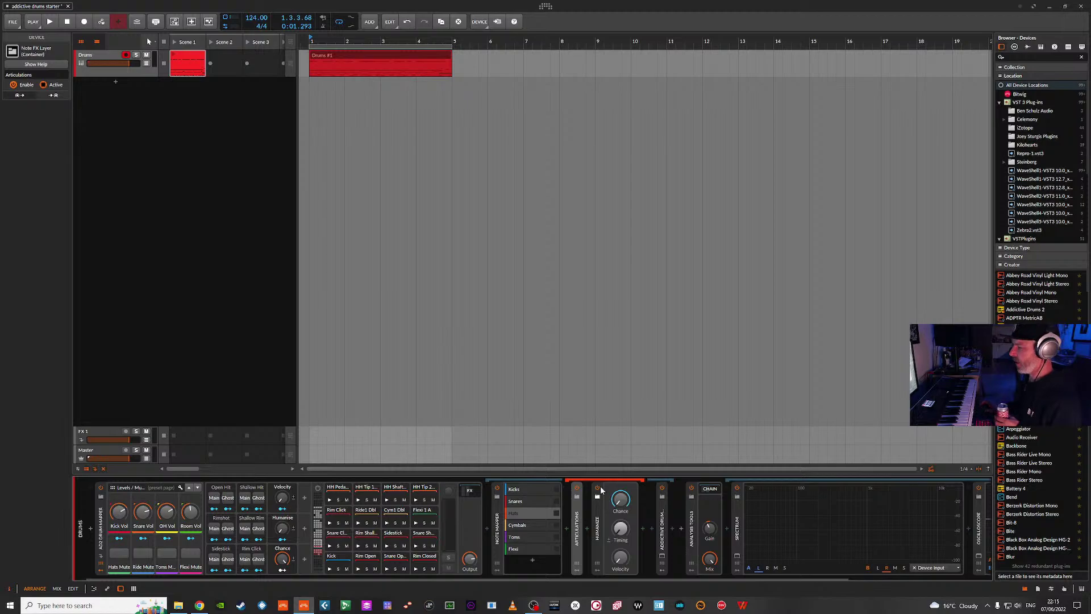
- Look at the Cymbals and Toms layers, check the Tom 2 note filter, and return to the Toms layer in the Note Mapper
{"action": "left_click", "coordinate": [519, 527]}
{"action": "left_click", "coordinate": [523, 538]}
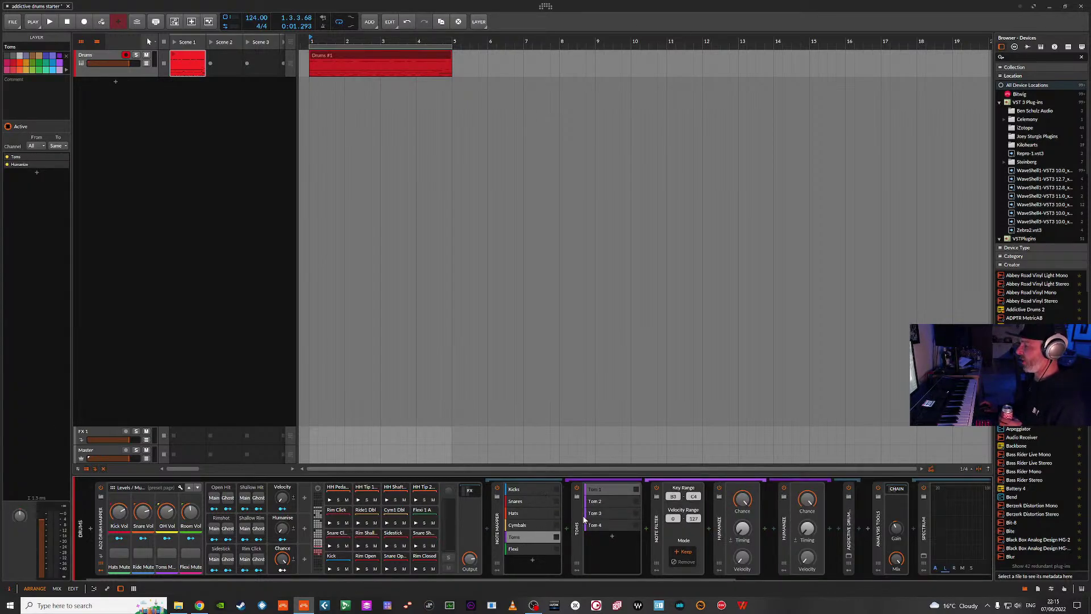
{"action": "left_click", "coordinate": [602, 502]}
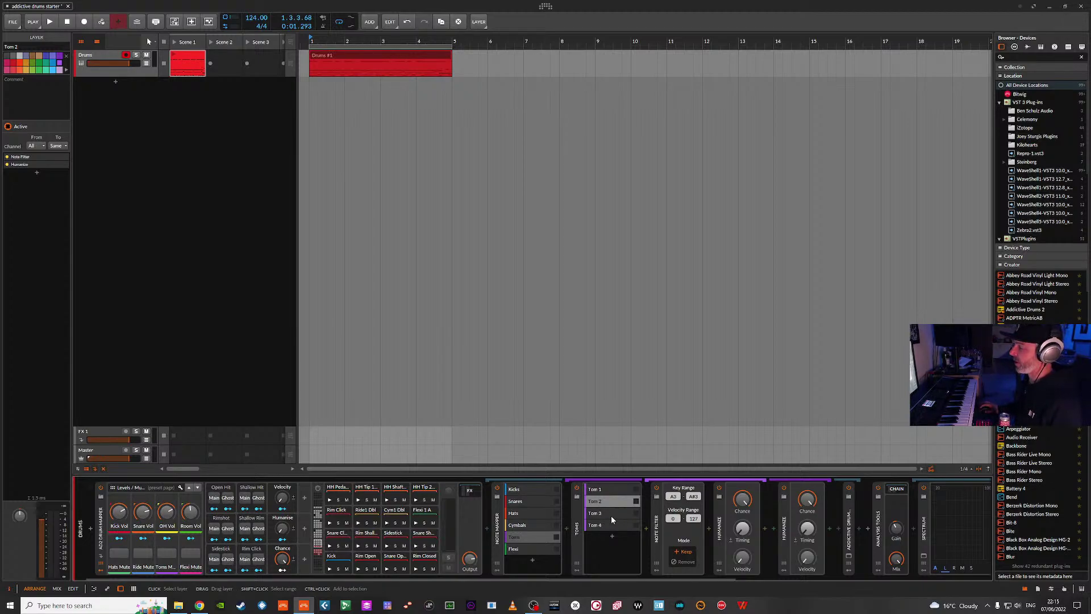
{"action": "left_click", "coordinate": [521, 536]}
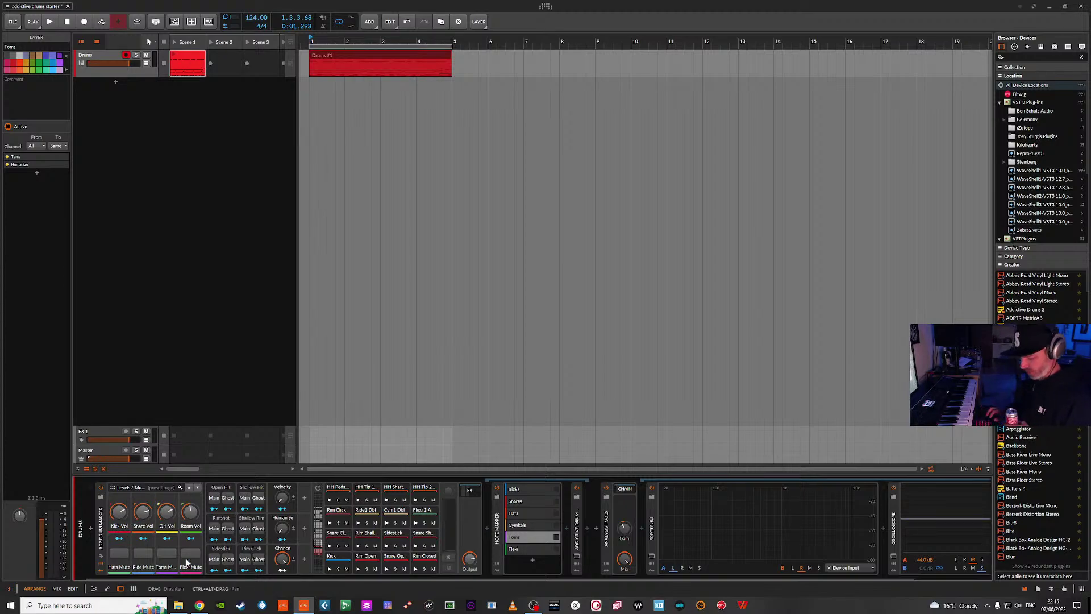
- Hide the clip launcher and open the Drums #1 arranger clip in the note editor
{"action": "left_click", "coordinate": [357, 57]}
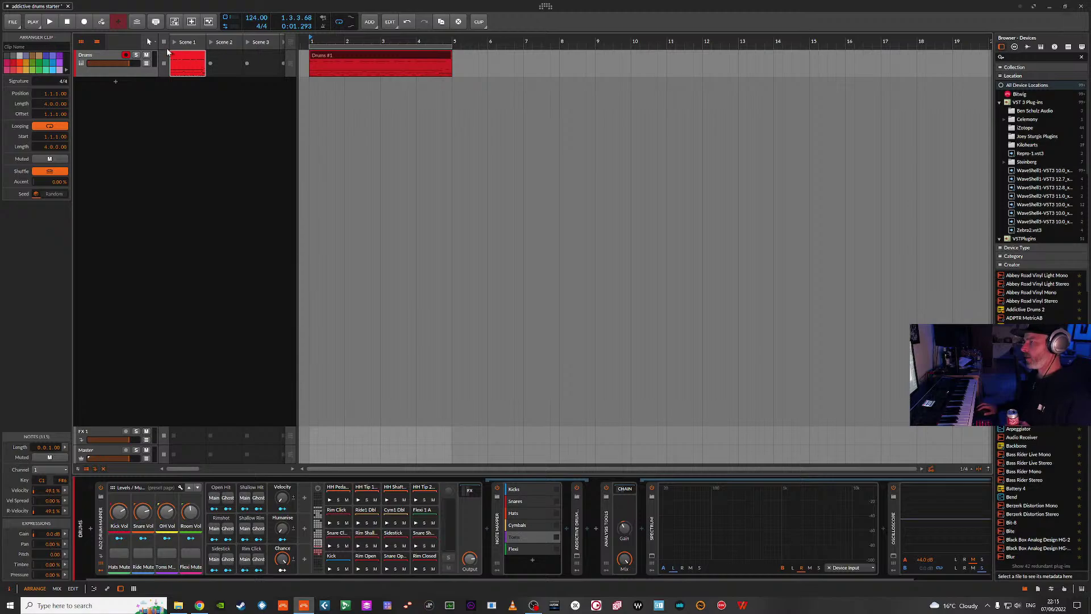
{"action": "left_click", "coordinate": [80, 44]}
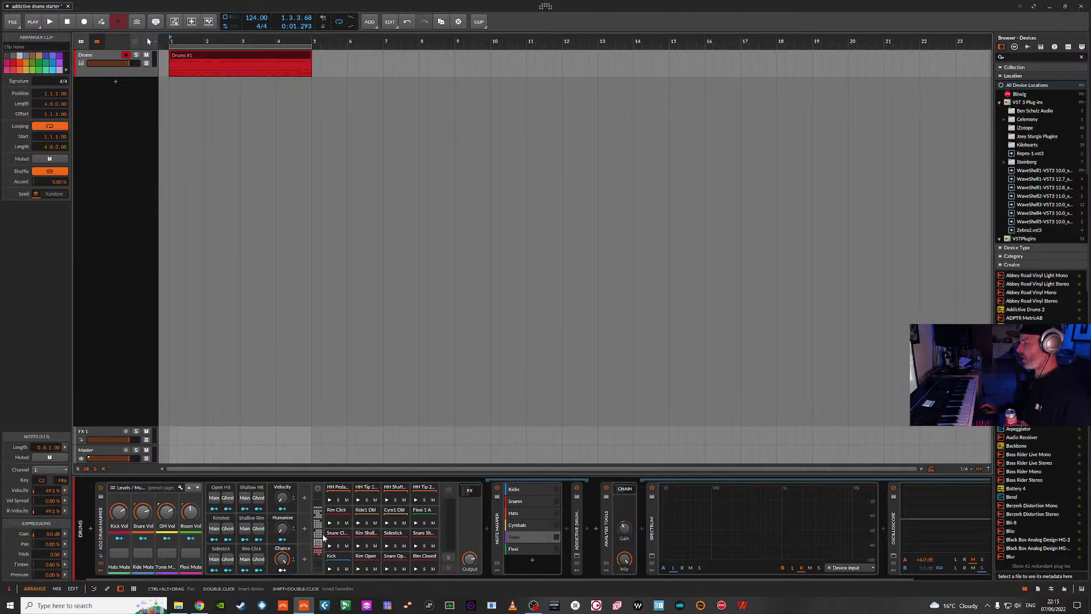
{"action": "key", "text": "e"}
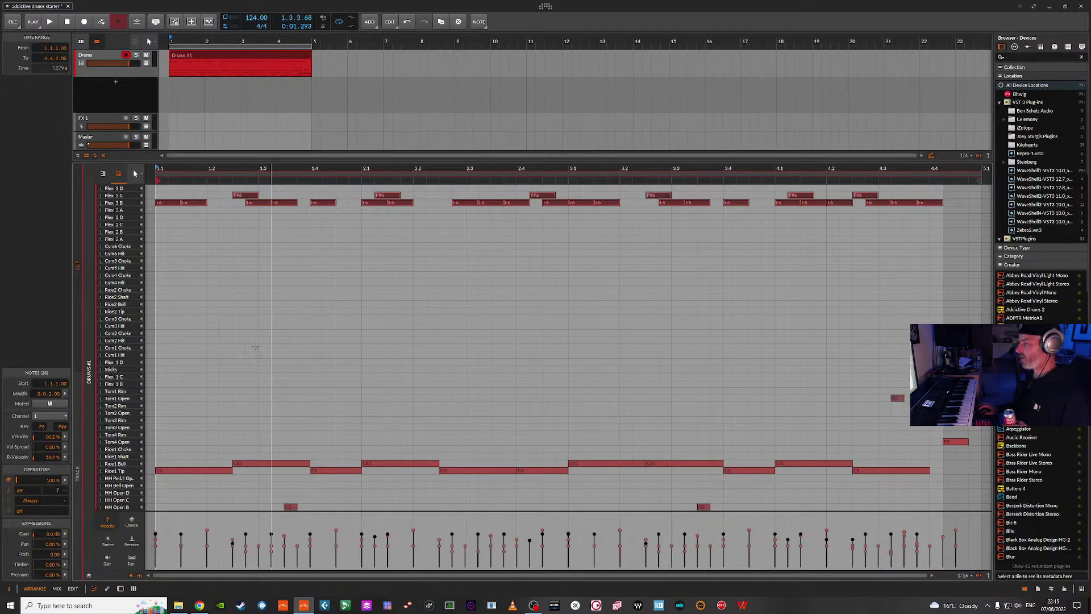
- Switch to the full edit layout showing the note editor above the device chain, and collapse the Note Mapper device
{"action": "left_click", "coordinate": [73, 589]}
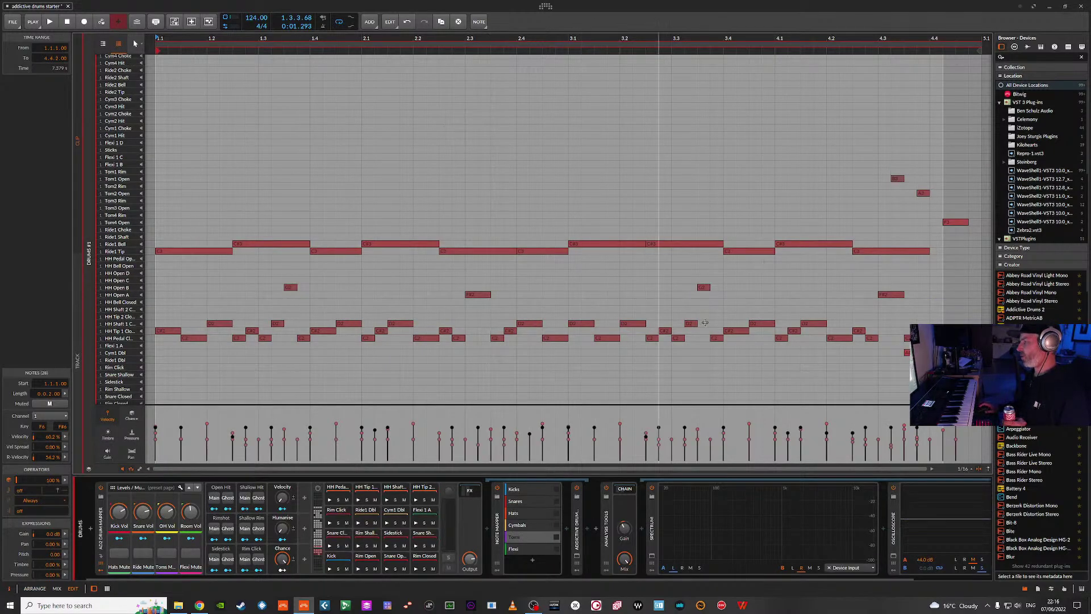
{"action": "double_click", "coordinate": [496, 524]}
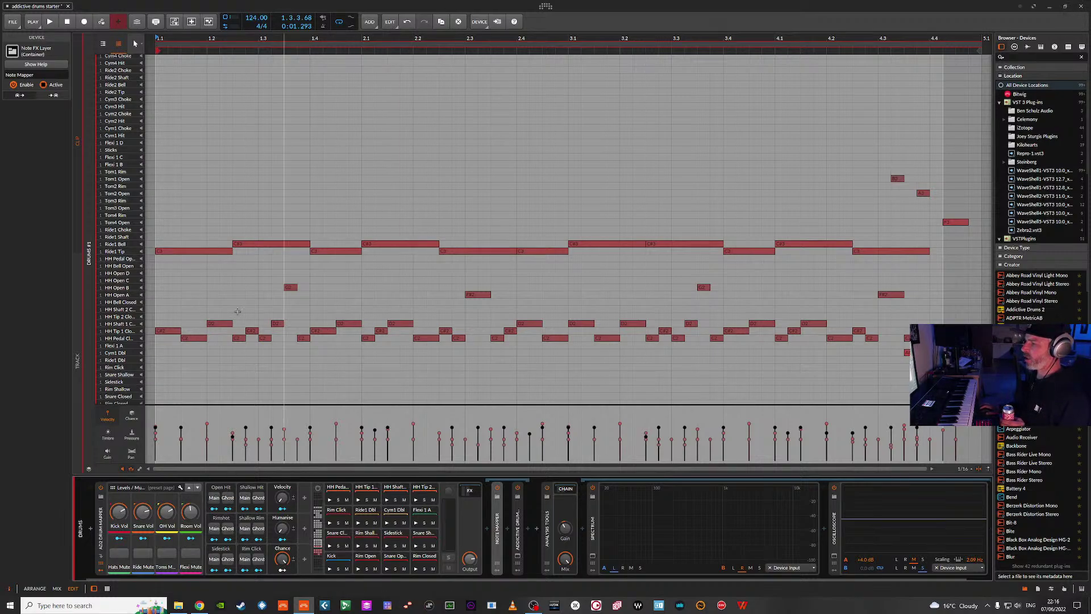
- Audition the Snare Open, Rim Closed and Snare Closed sounds from the note editor's drum keys
{"action": "scroll", "coordinate": [336, 313], "scroll_direction": "down", "scroll_amount": 4}
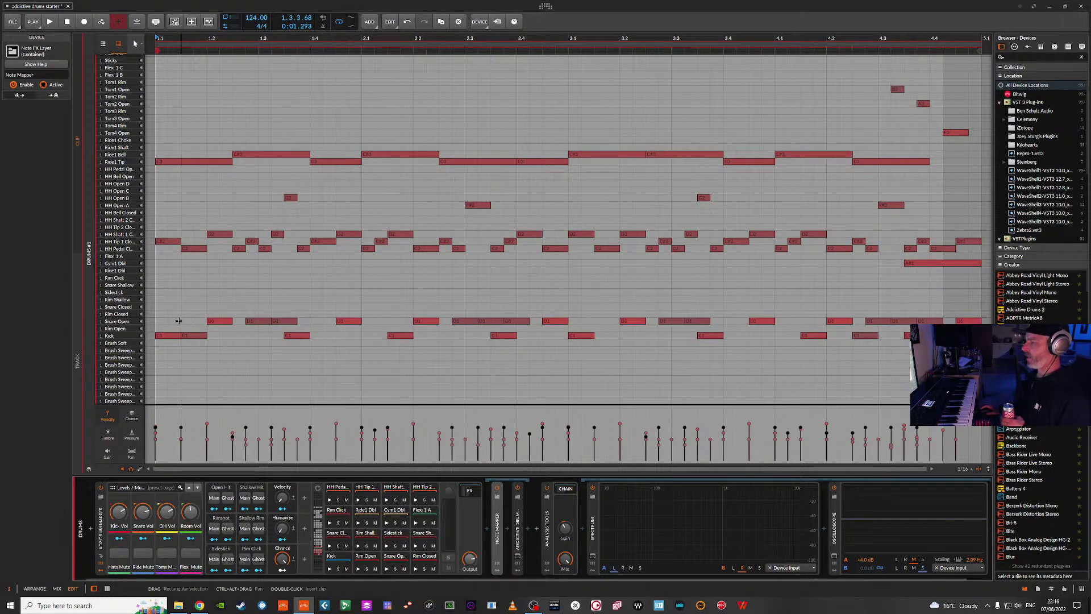
{"action": "left_click", "coordinate": [142, 321]}
{"action": "left_click", "coordinate": [141, 314]}
{"action": "left_click", "coordinate": [142, 307]}
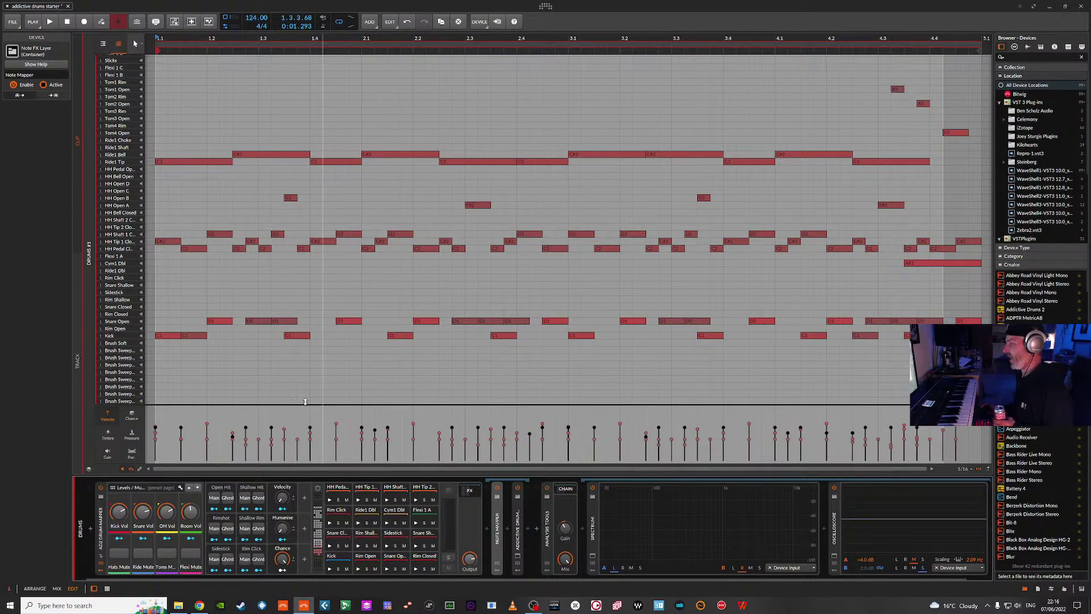
- Select all the Snare Open notes in the clip, shift them down to Rim Open and play the result
{"action": "left_click_drag", "start_coordinate": [193, 314], "coordinate": [982, 318]}
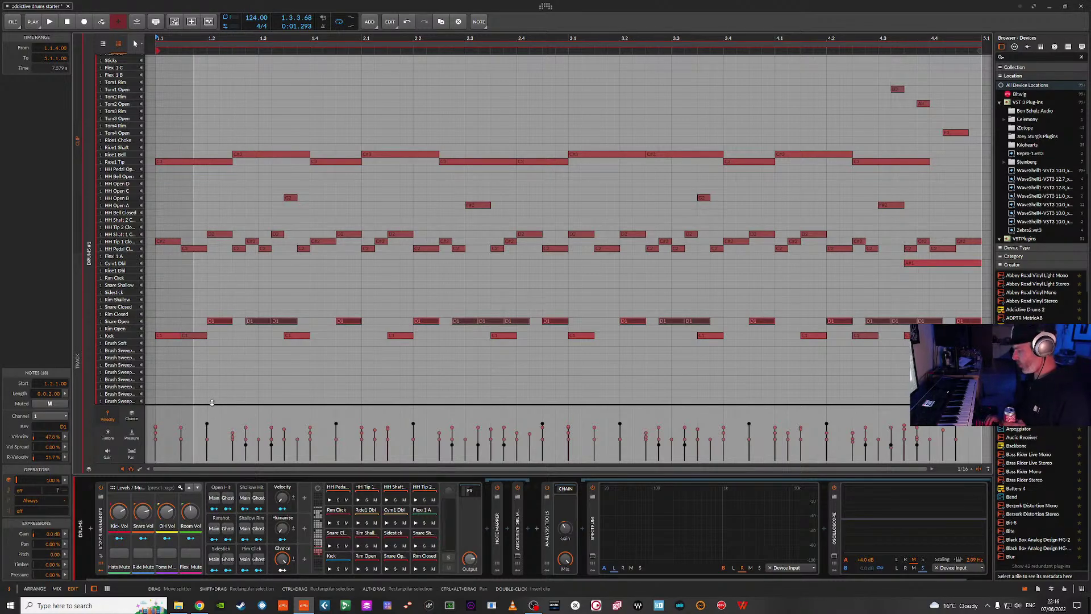
{"action": "key", "text": "Down"}
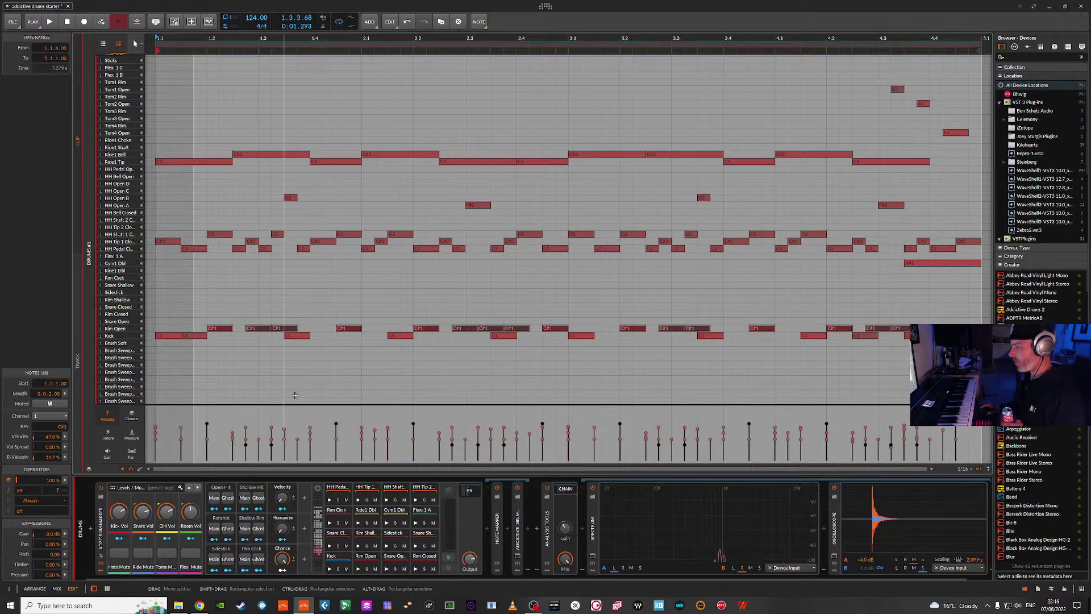
{"action": "key", "text": "space"}
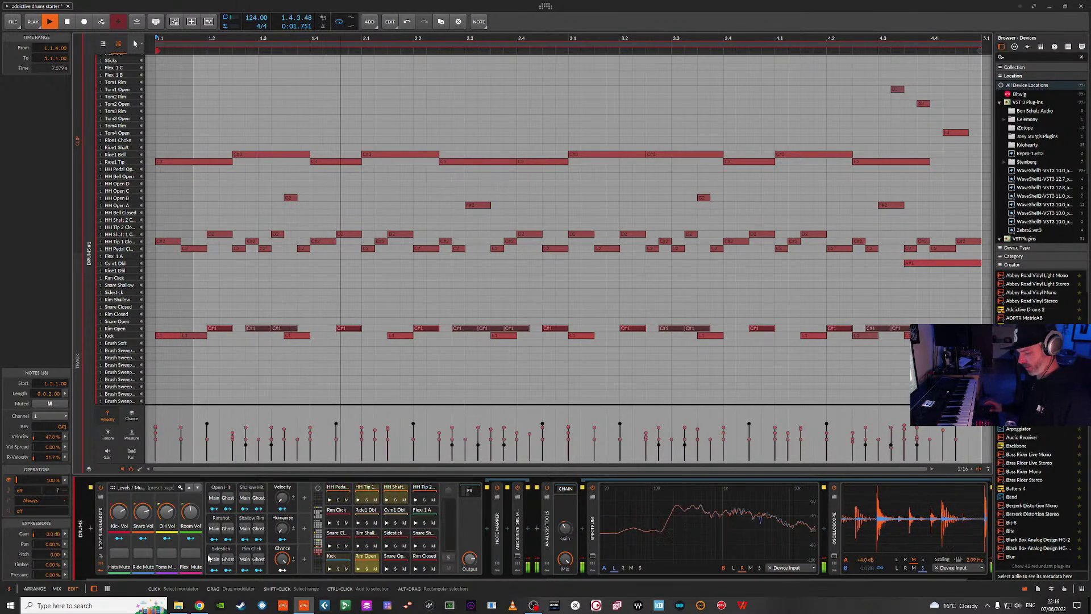
{"action": "key", "text": "space"}
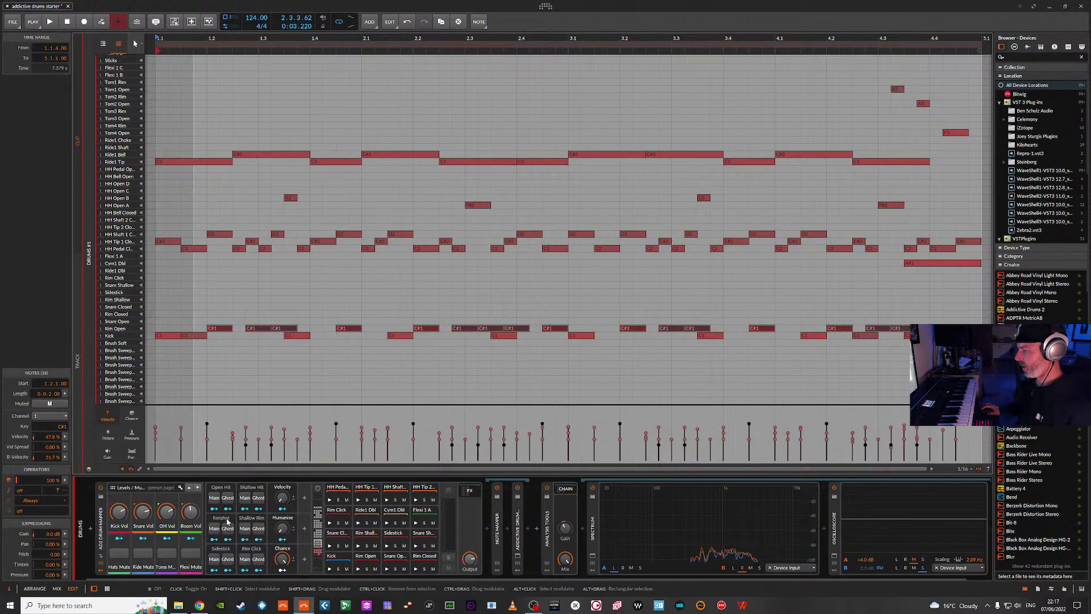
- Play the clip and enable the Rimshot Ghost modulator to hear its effect on the snare pattern
{"action": "key", "text": "space"}
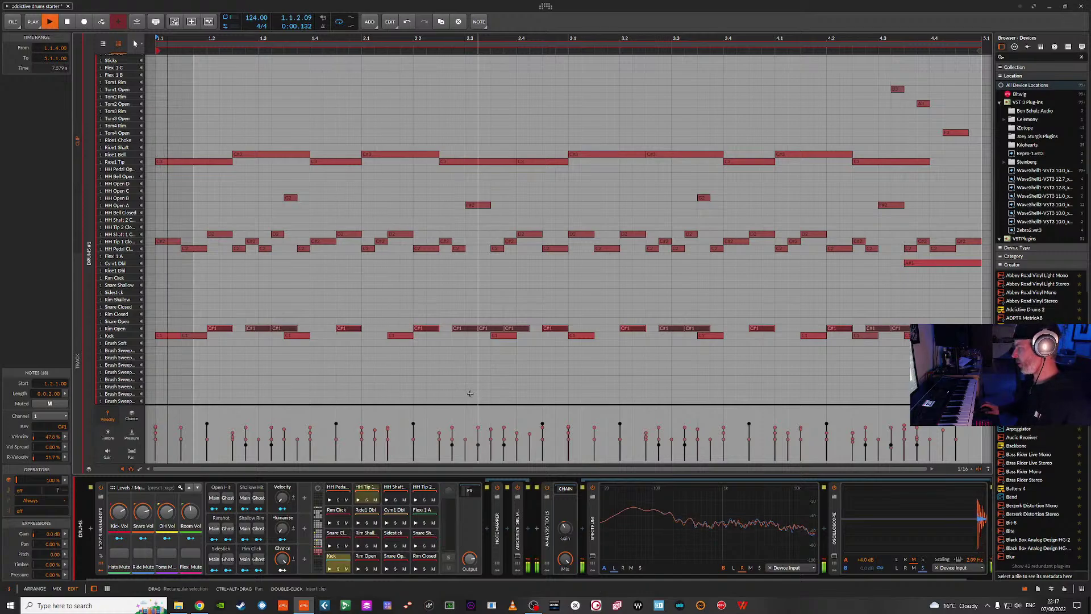
{"action": "left_click", "coordinate": [228, 529]}
{"action": "left_click", "coordinate": [229, 529]}
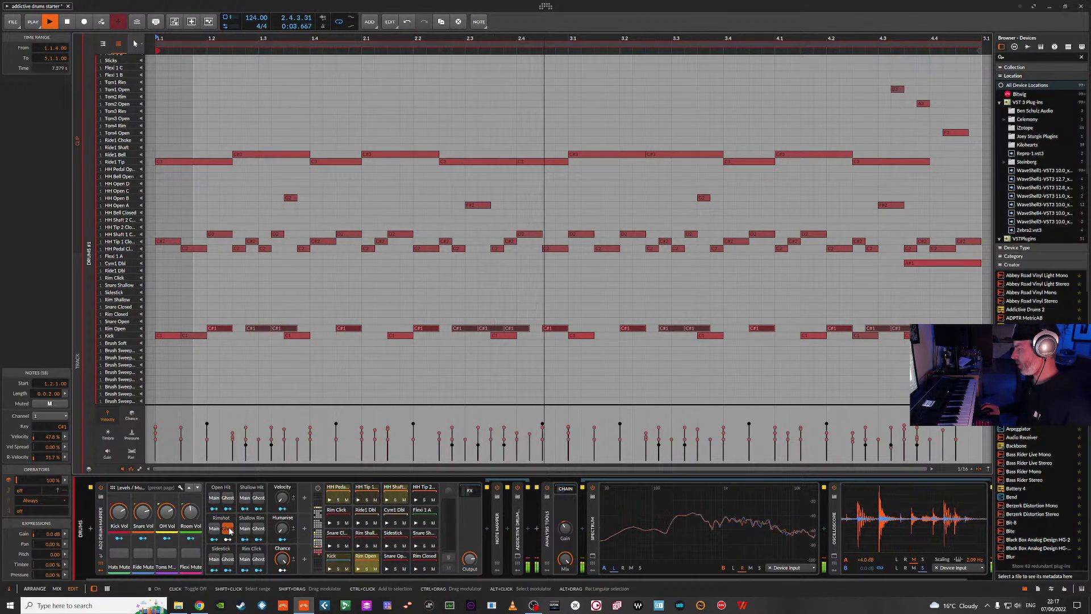
{"action": "key", "text": "space"}
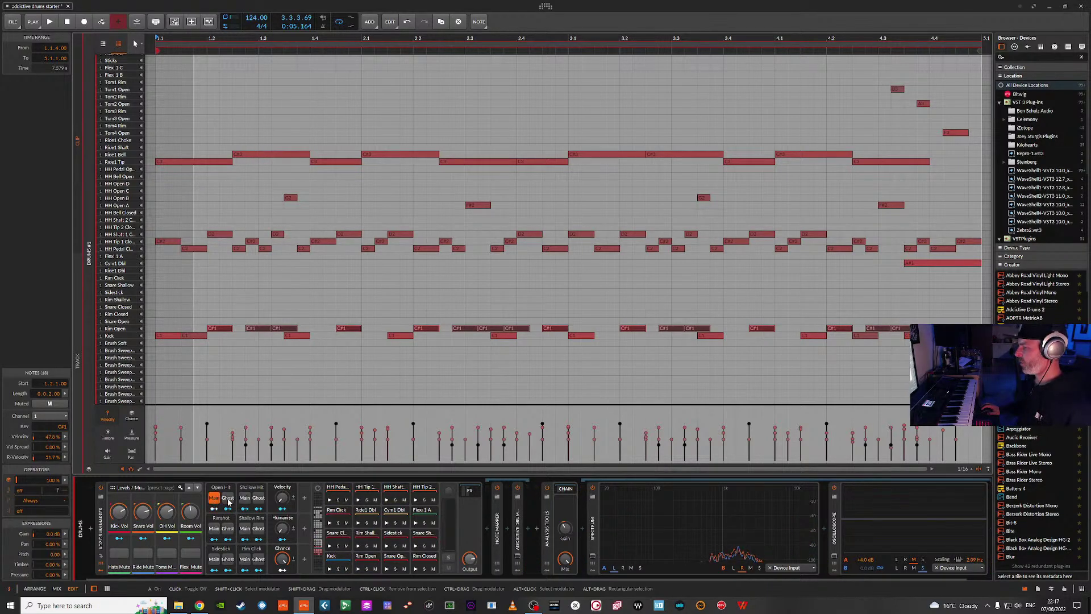
- Play the clip with the Open Hit Main and Ghost modulators enabled, and again with both disabled
{"action": "key", "text": "space"}
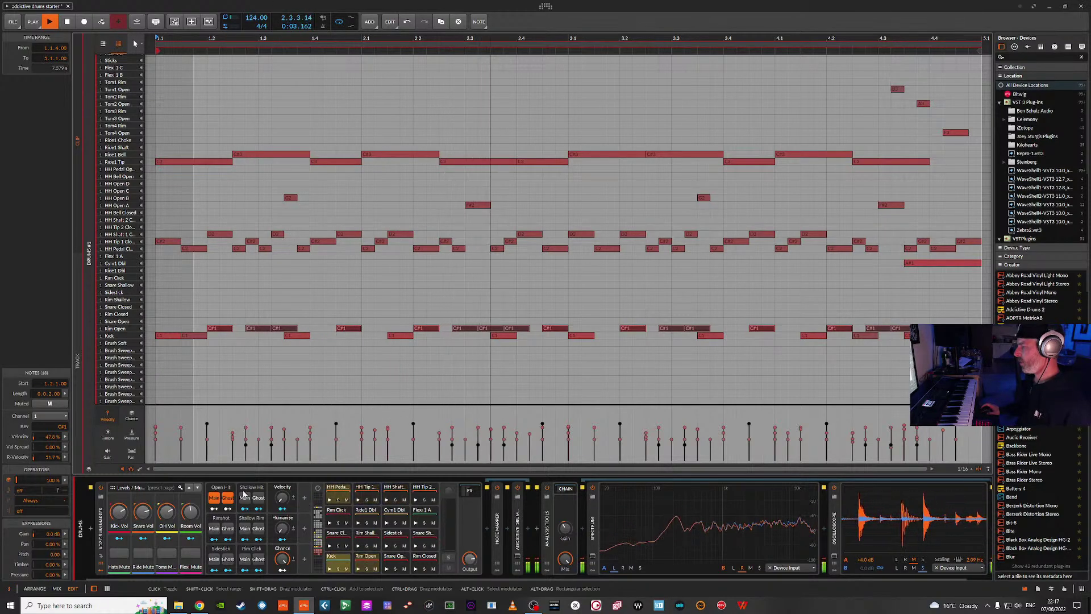
{"action": "key", "text": "space"}
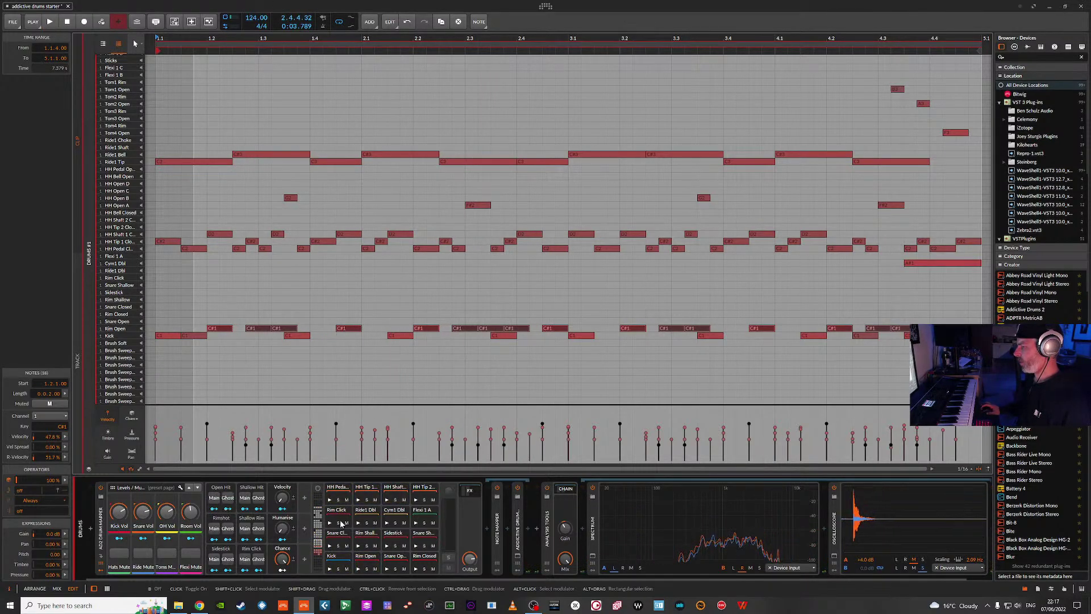
{"action": "key", "text": "space"}
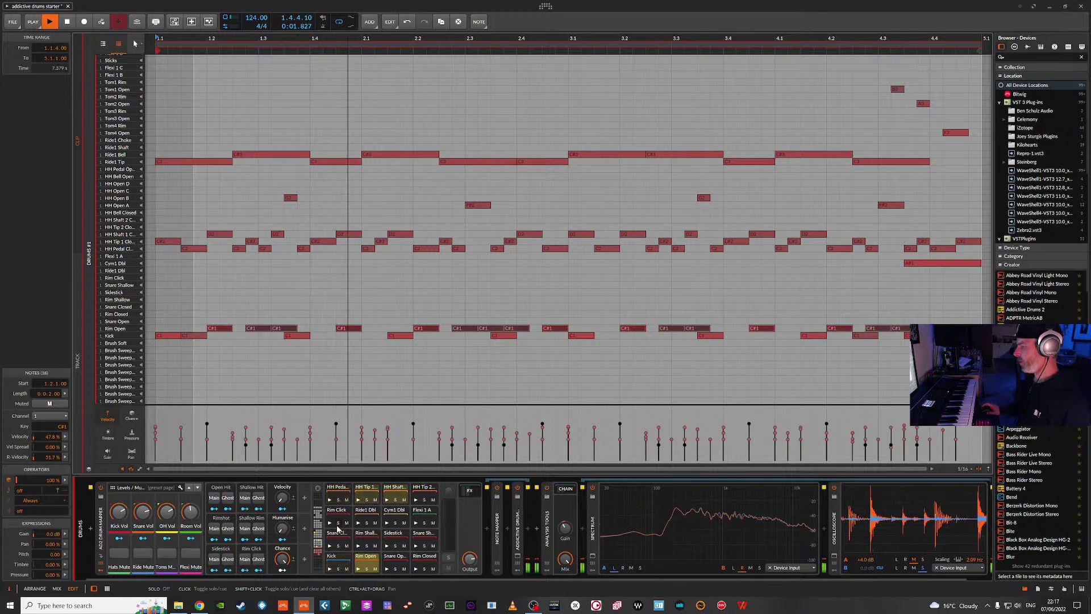
{"action": "key", "text": "space"}
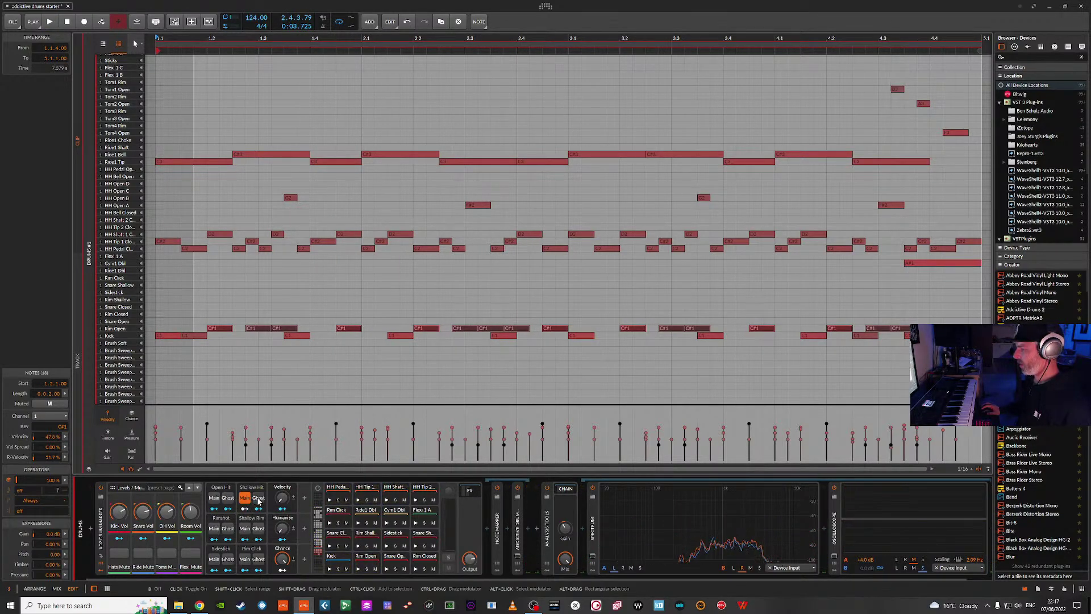
- Enable the Shallow Hit Ghost modulator alongside Shallow Hit Main and play the clip
{"action": "left_click", "coordinate": [259, 497]}
{"action": "key", "text": "space"}
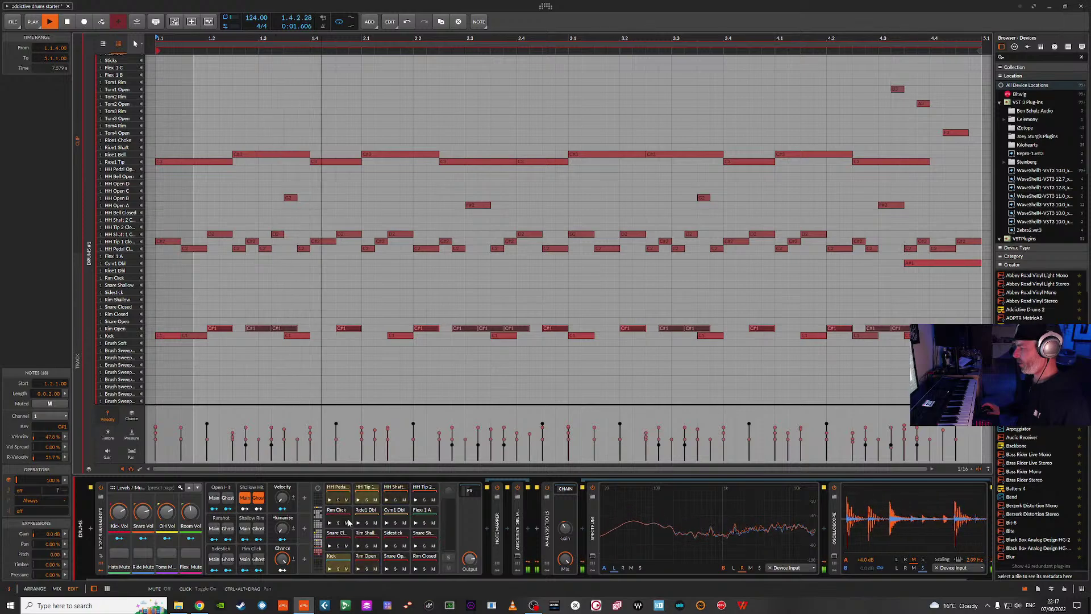
{"action": "key", "text": "space"}
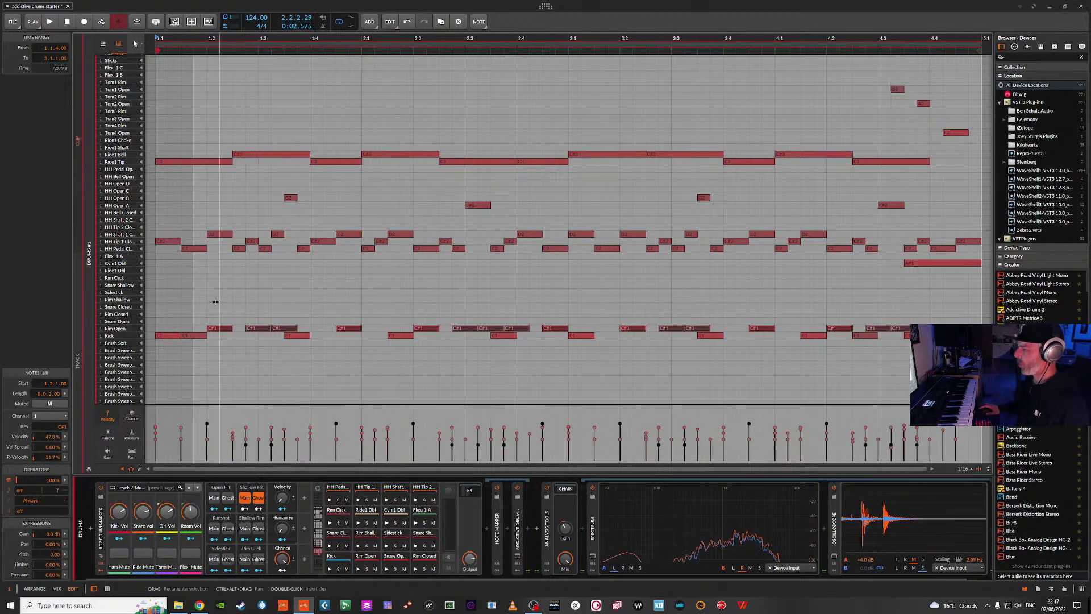
- Shift all the Rim Open notes up through Snare Open and Rim Closed to Snare Closed, playing the clip at each stage
{"action": "left_click_drag", "start_coordinate": [208, 317], "coordinate": [968, 324]}
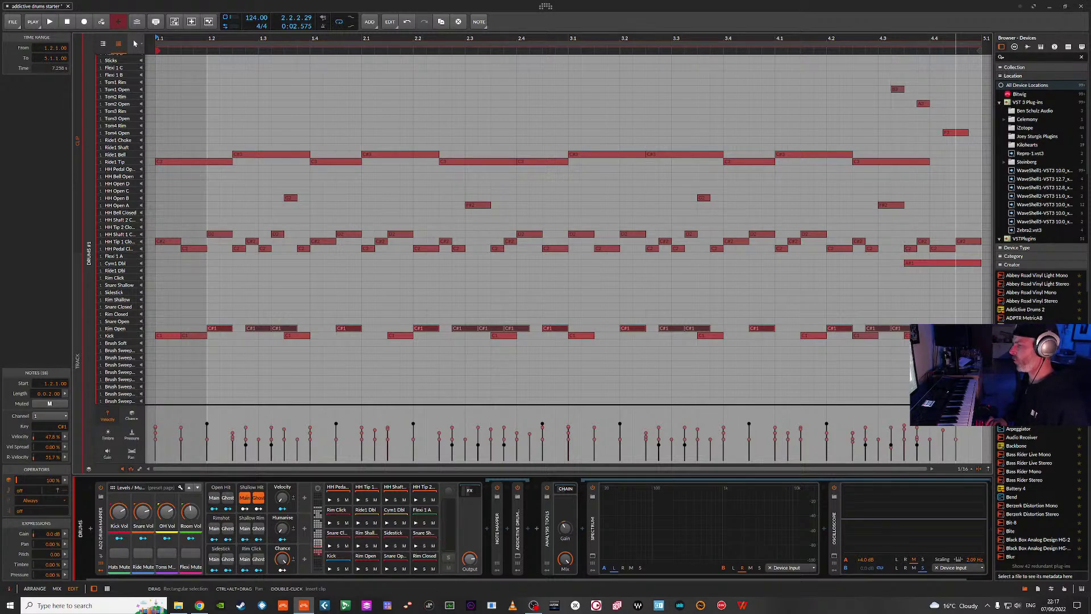
{"action": "key", "text": "Up"}
{"action": "key", "text": "space"}
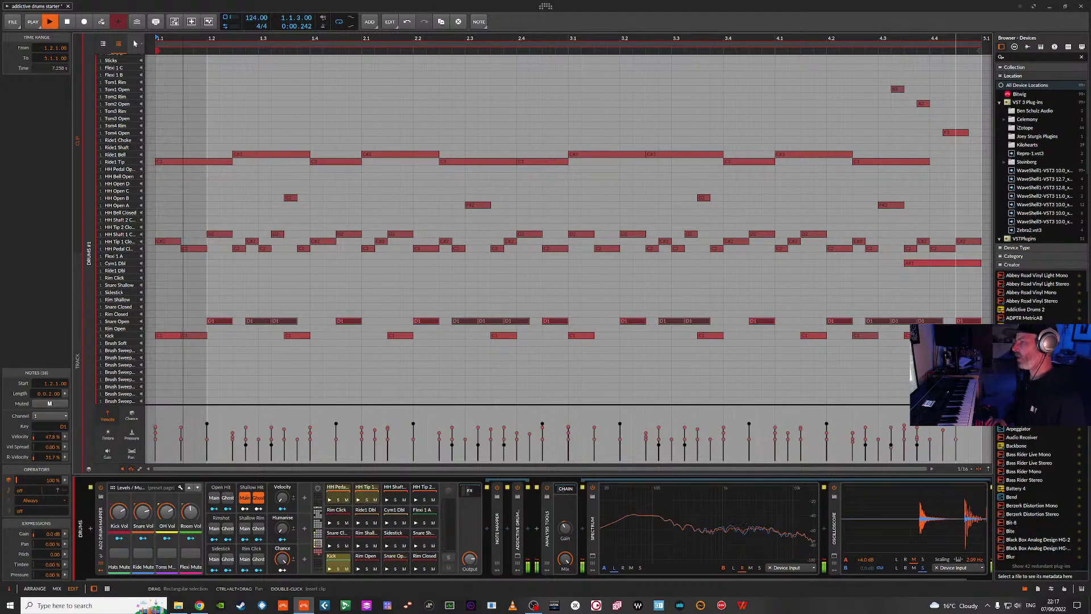
{"action": "key", "text": "Up"}
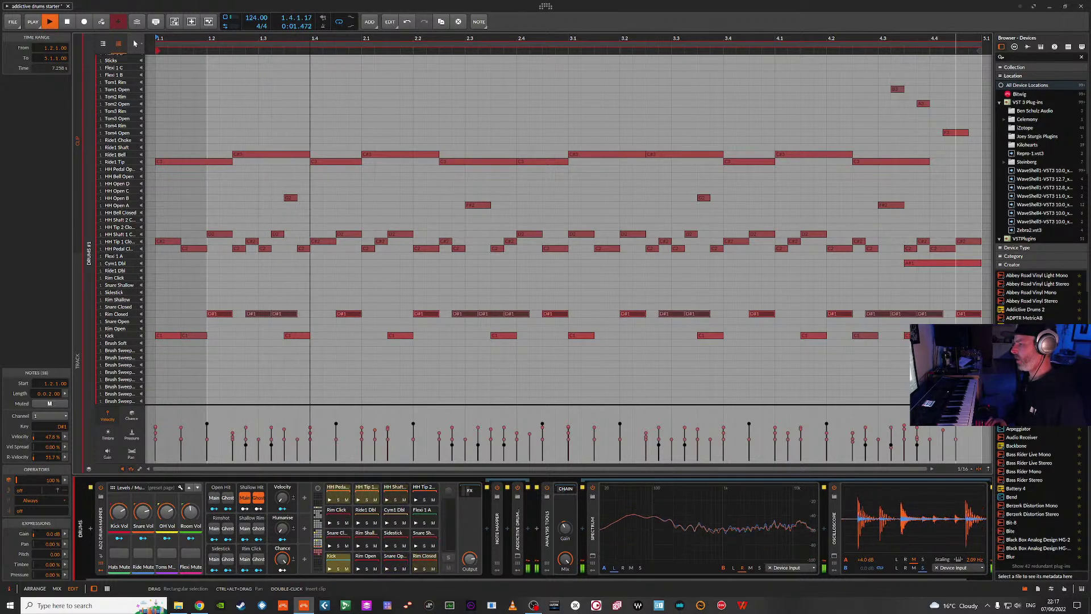
{"action": "key", "text": "space"}
{"action": "key", "text": "Up"}
{"action": "key", "text": "space"}
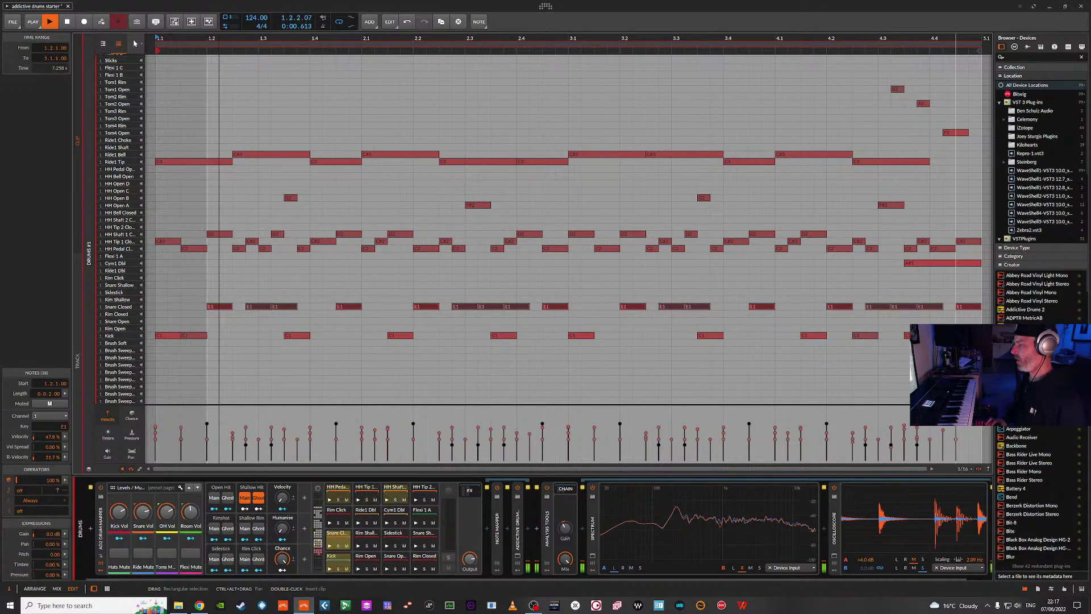
- Swap the Shallow Hit Ghost modulator for Shallow Rim Ghost, keeping Shallow Hit Main on, and play the clip
{"action": "key", "text": "space"}
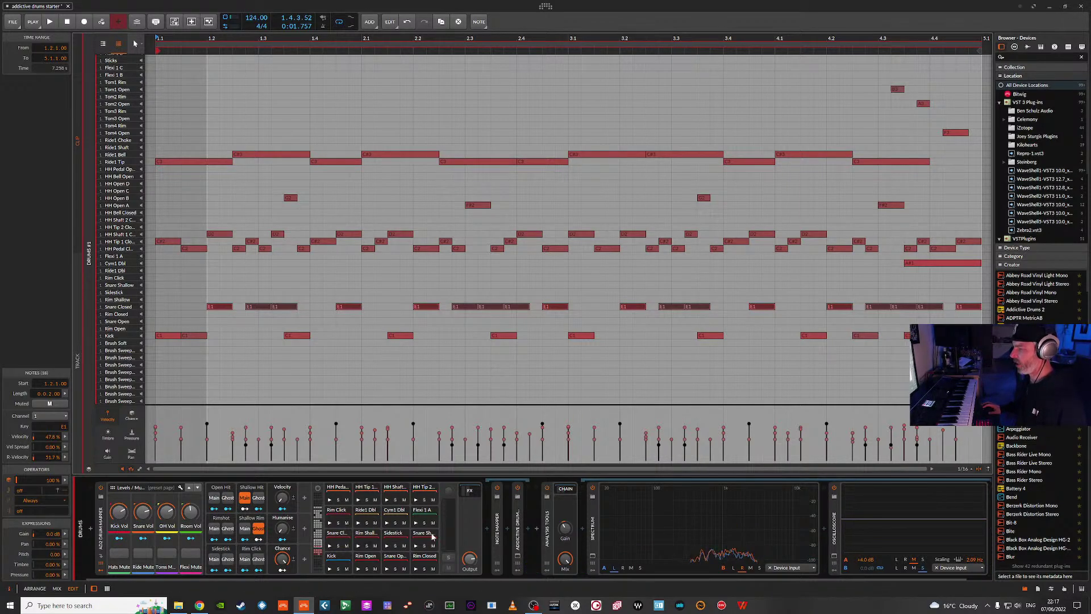
{"action": "key", "text": "space"}
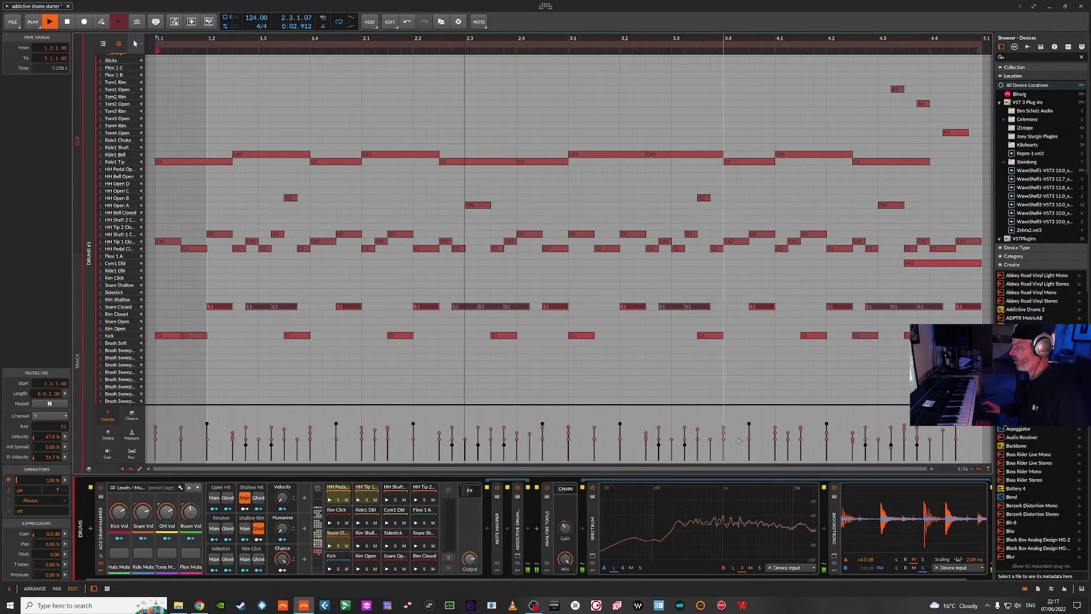
{"action": "key", "text": "space"}
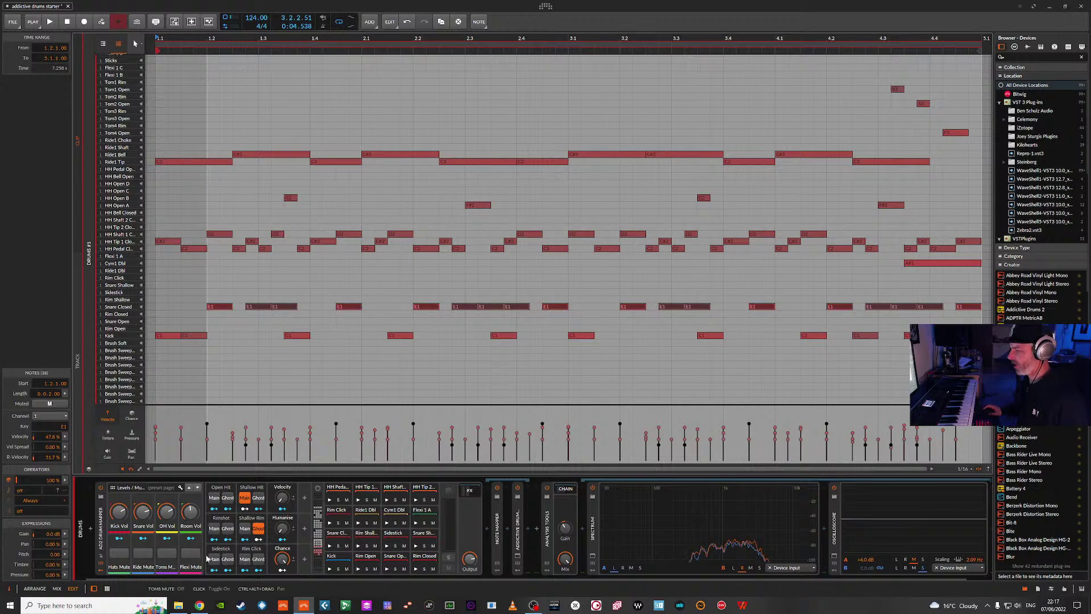
- Turn on Ride Mute in the AD2 Drum Mapper's level and mute controls and play the clip
{"action": "left_click", "coordinate": [145, 551]}
{"action": "key", "text": "space"}
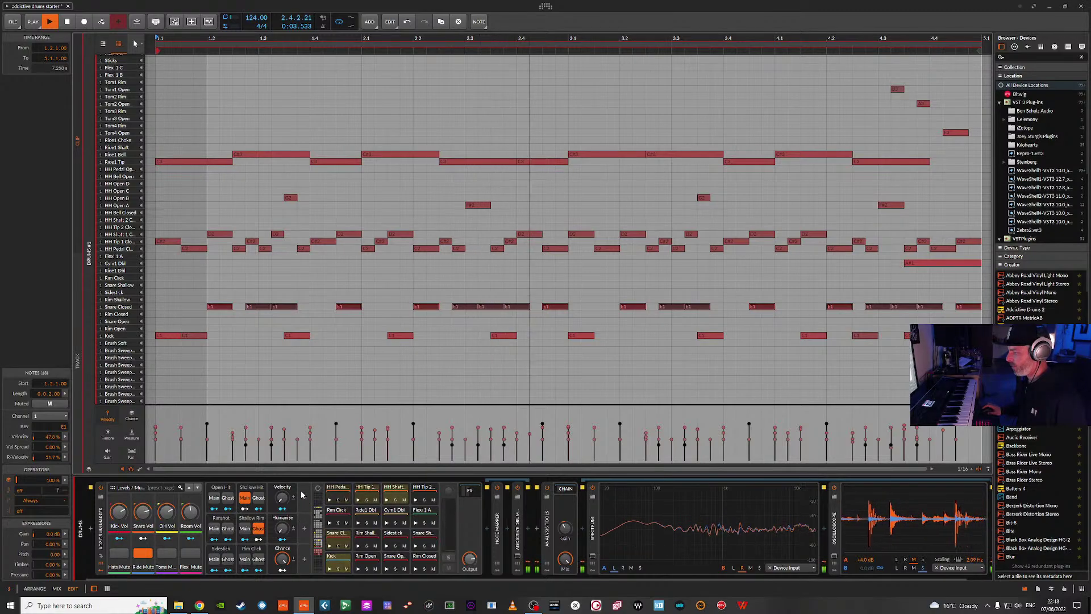
{"action": "key", "text": "space"}
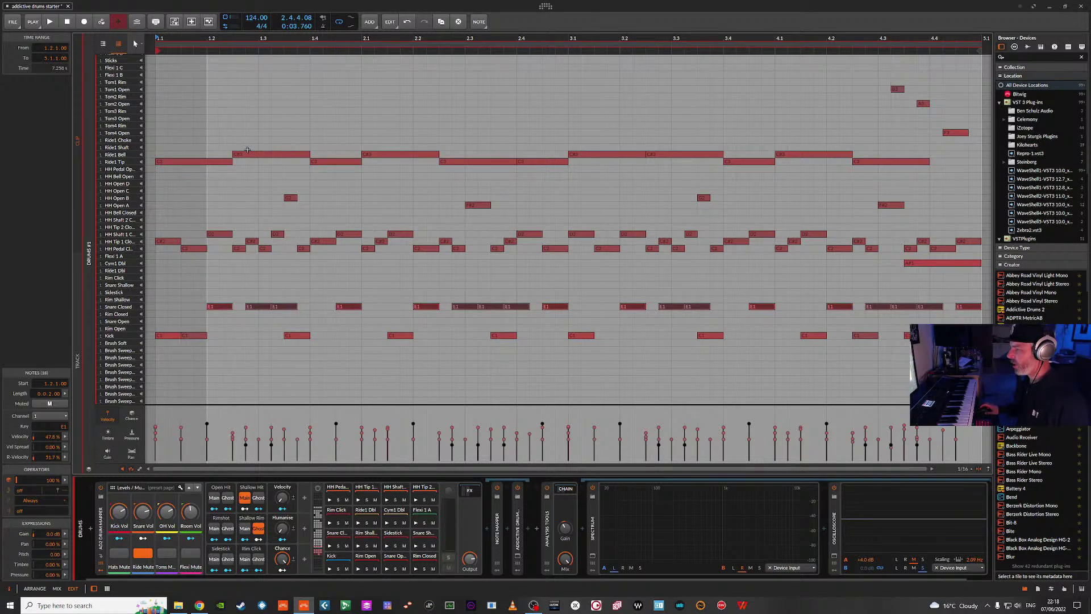
- Try the AD2 Drum Mapper's Velocity macro at 100 % and about 15 %, and set it around its middle
{"action": "scroll", "coordinate": [703, 199], "scroll_direction": "up", "scroll_amount": 8}
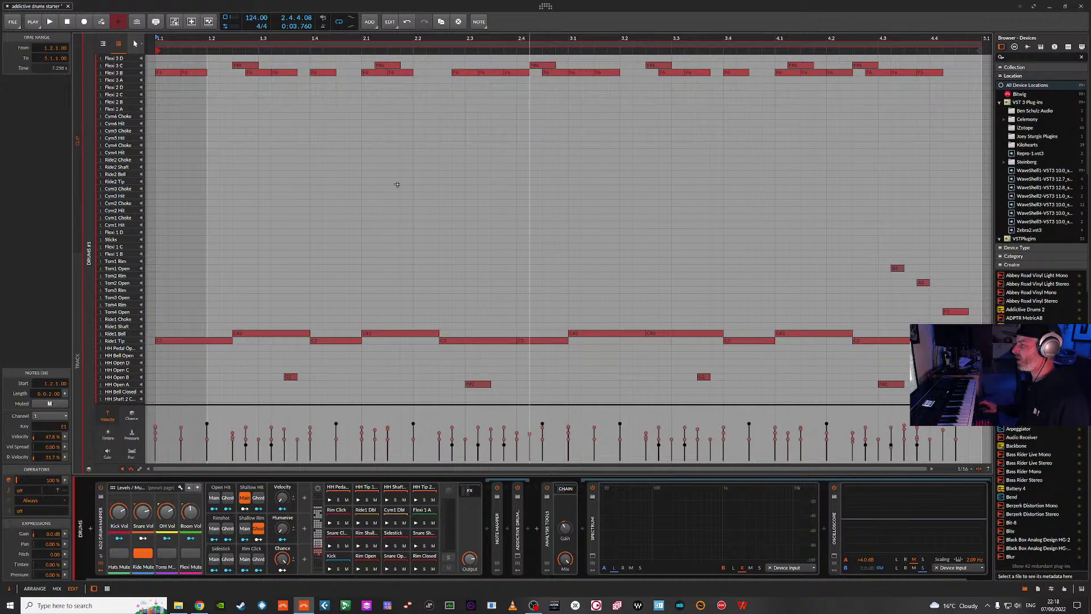
{"action": "scroll", "coordinate": [876, 250], "scroll_direction": "down", "scroll_amount": 8}
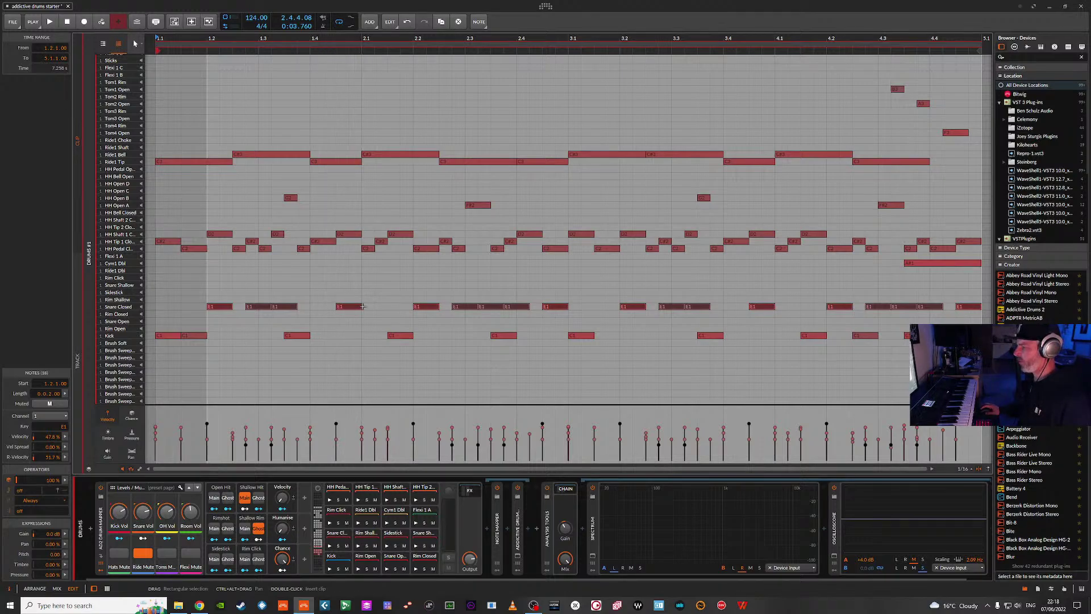
{"action": "left_click_drag", "start_coordinate": [282, 500], "coordinate": [282, 493]}
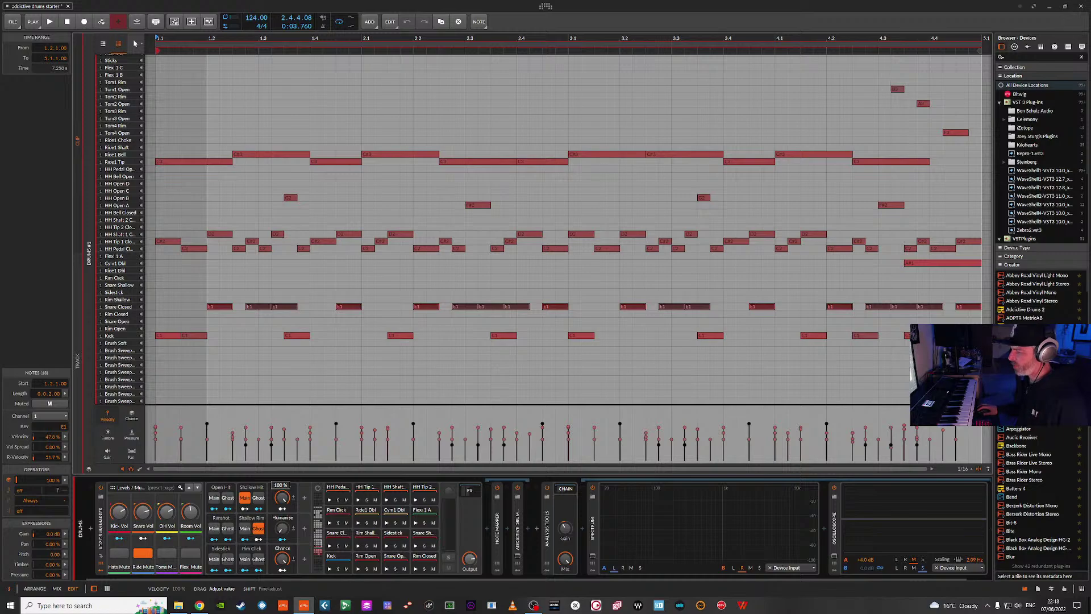
{"action": "left_click_drag", "start_coordinate": [283, 498], "coordinate": [283, 502]}
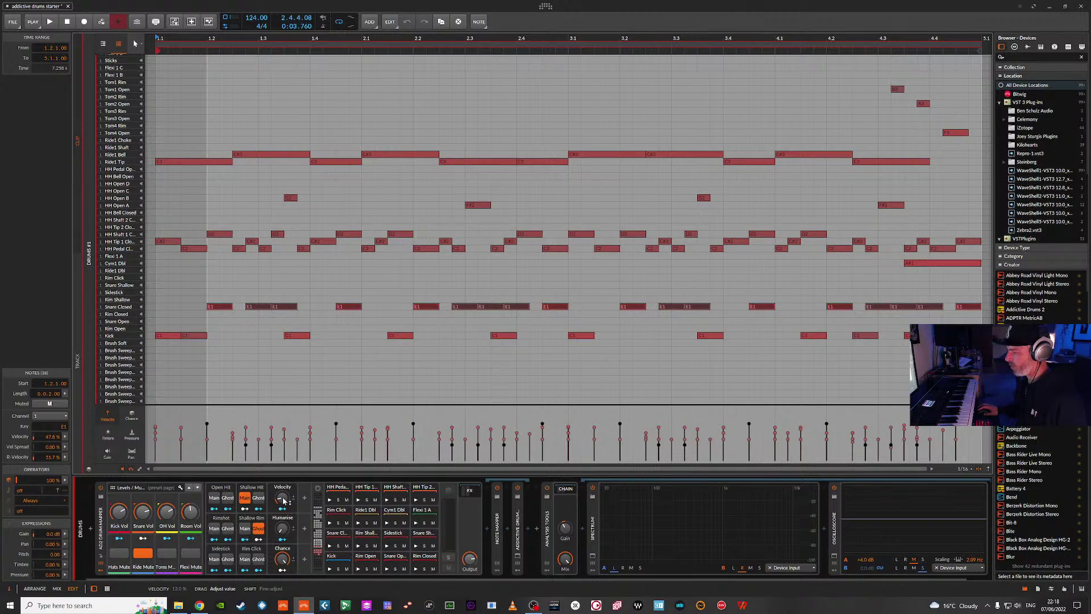
{"action": "left_click_drag", "start_coordinate": [284, 500], "coordinate": [286, 502]}
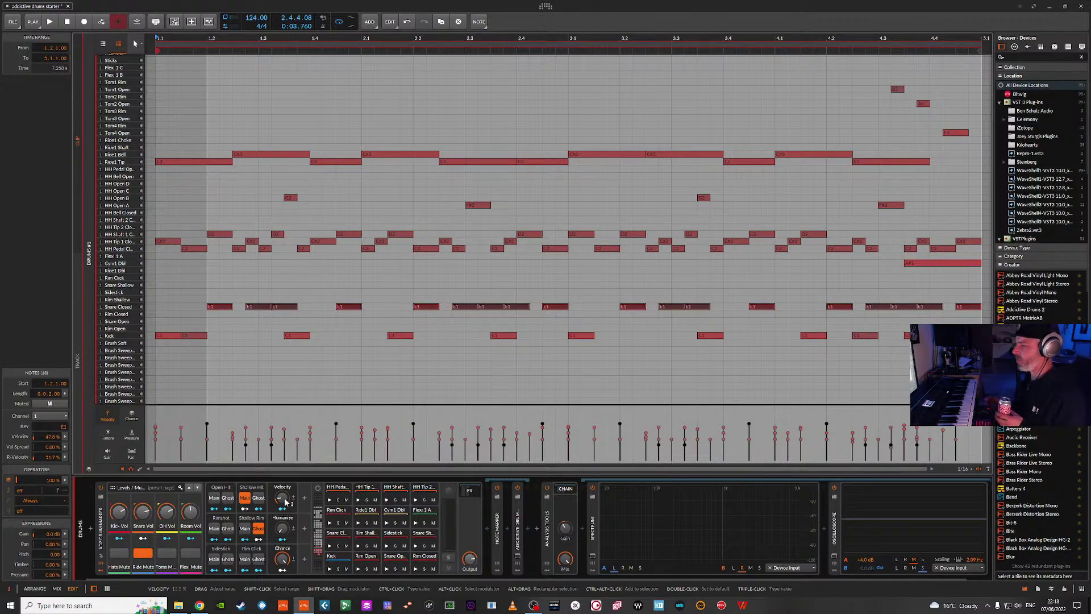
{"action": "left_click_drag", "start_coordinate": [286, 501], "coordinate": [286, 499]}
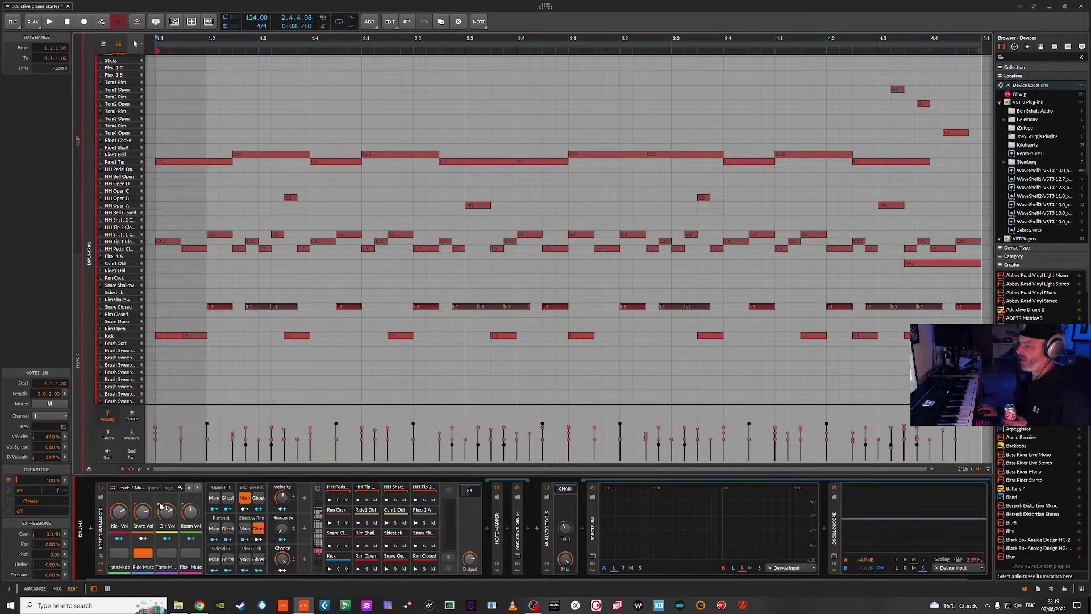
- Look through the Drum Mapper's Kick / Snare, Hats / Cymbals and Toms / Flexi remote control pages
{"action": "left_click", "coordinate": [198, 487]}
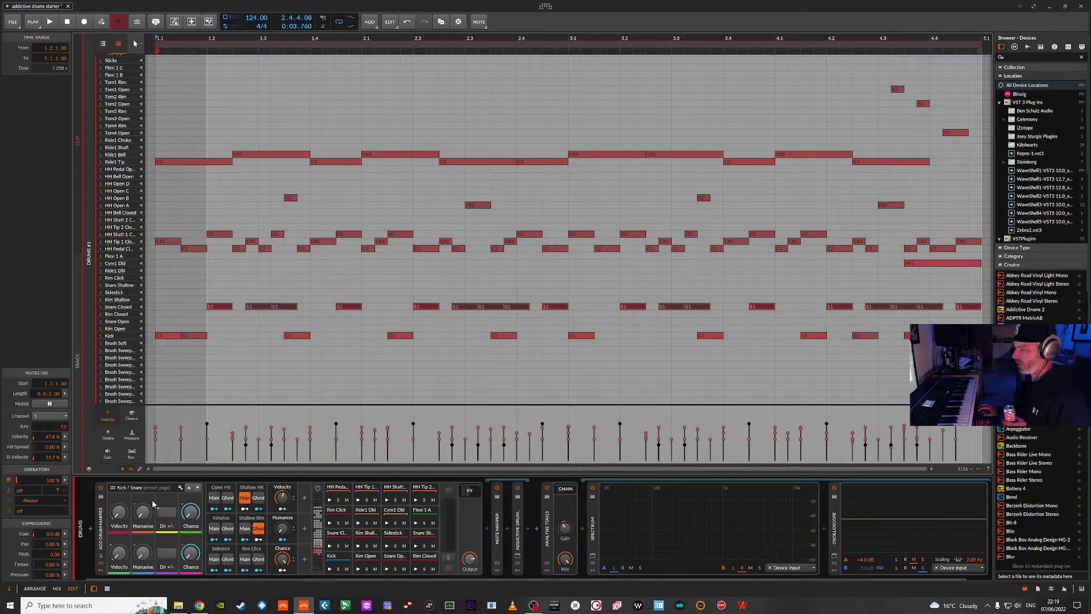
{"action": "left_click", "coordinate": [198, 488]}
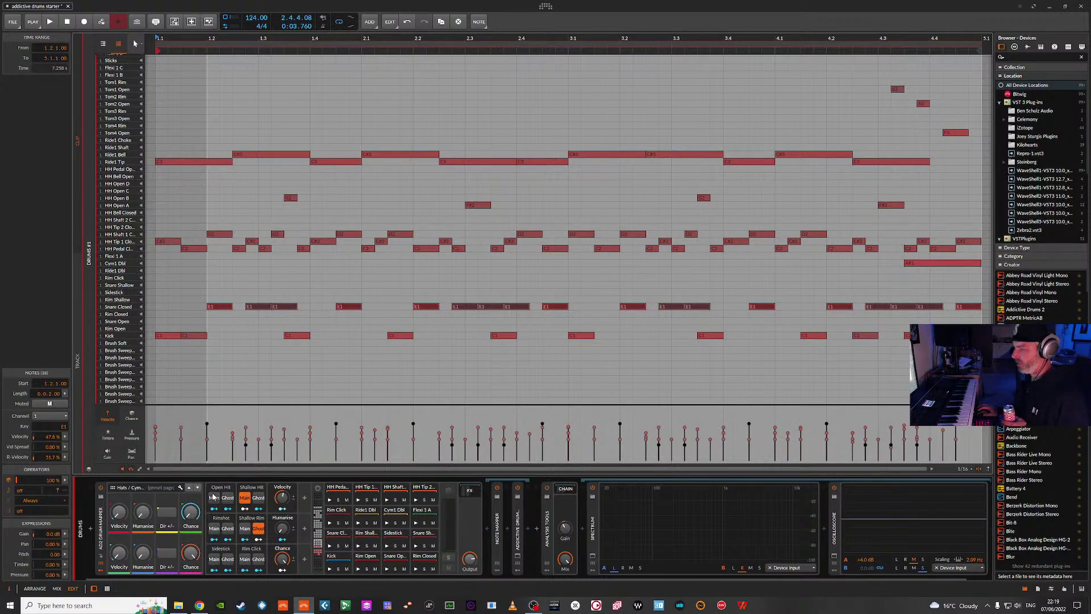
{"action": "left_click", "coordinate": [198, 488]}
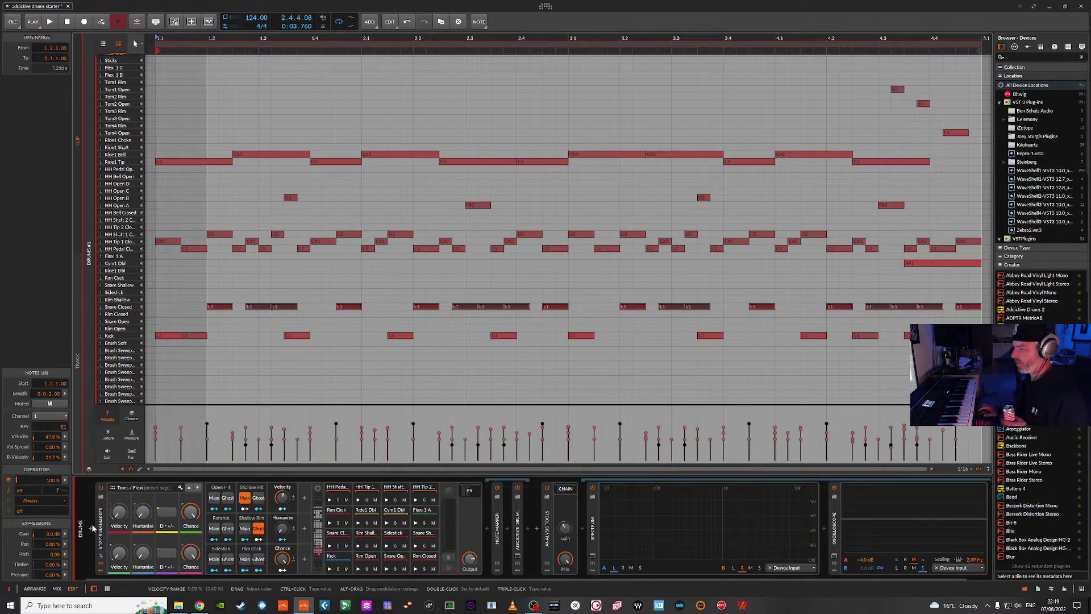
- Try a Toms / Flexi Humanise control at 2.75 ms, and return to the Drum Mapper's level and mute controls
{"action": "left_click_drag", "start_coordinate": [143, 512], "coordinate": [143, 520]}
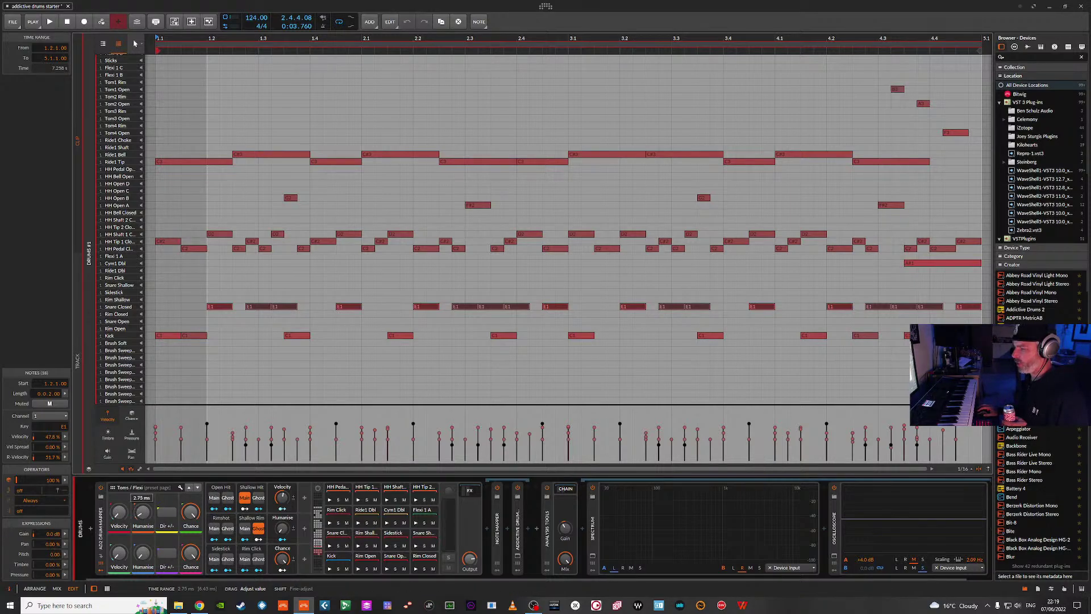
{"action": "left_click", "coordinate": [188, 489]}
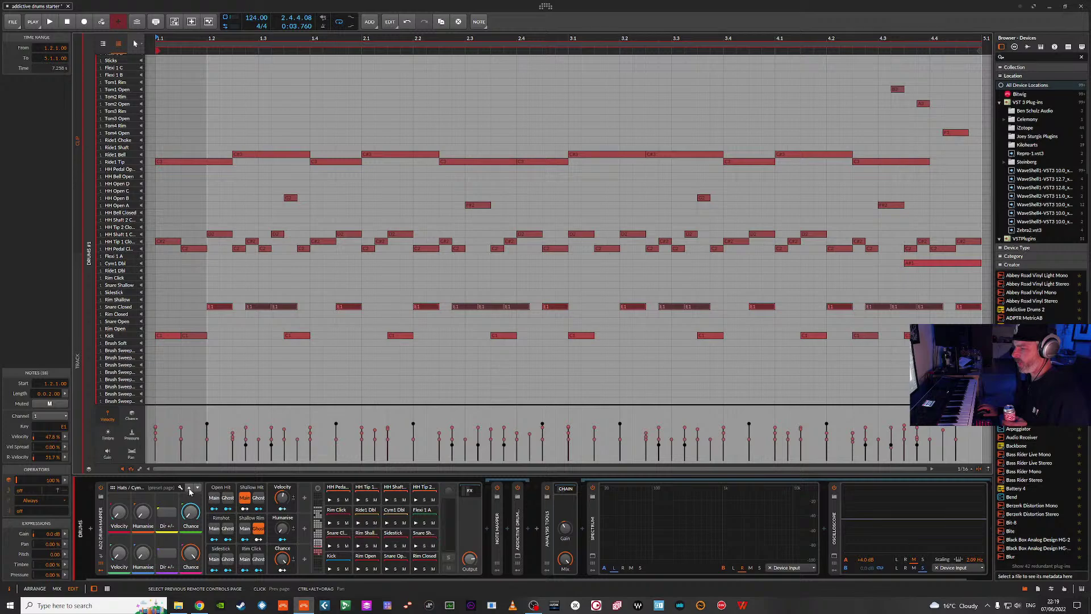
{"action": "left_click", "coordinate": [189, 489]}
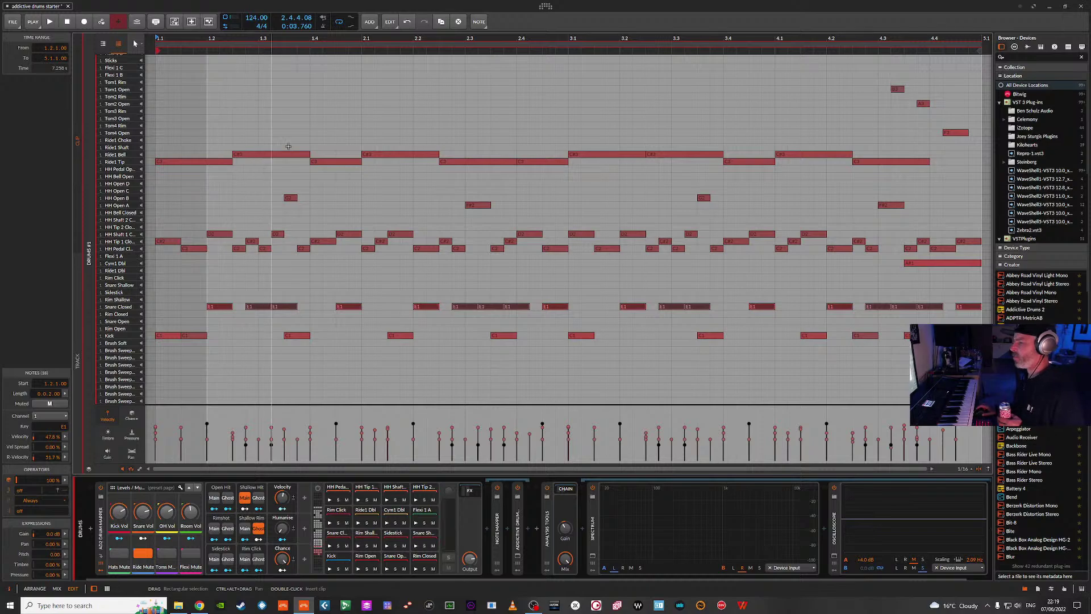
{"action": "scroll", "coordinate": [580, 155], "scroll_direction": "up", "scroll_amount": 6}
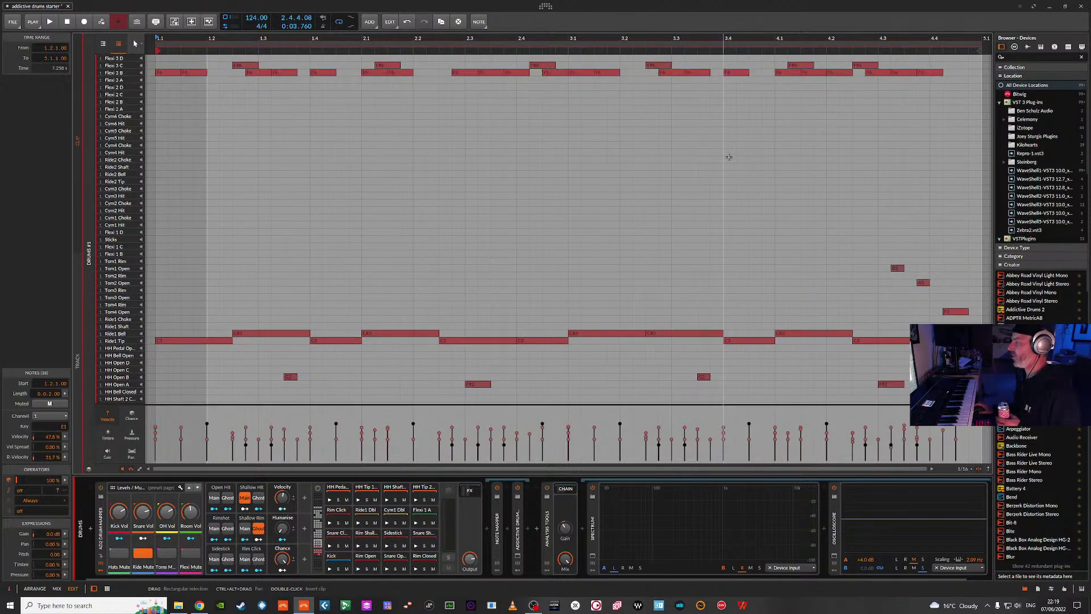
{"action": "scroll", "coordinate": [715, 132], "scroll_direction": "down", "scroll_amount": 6}
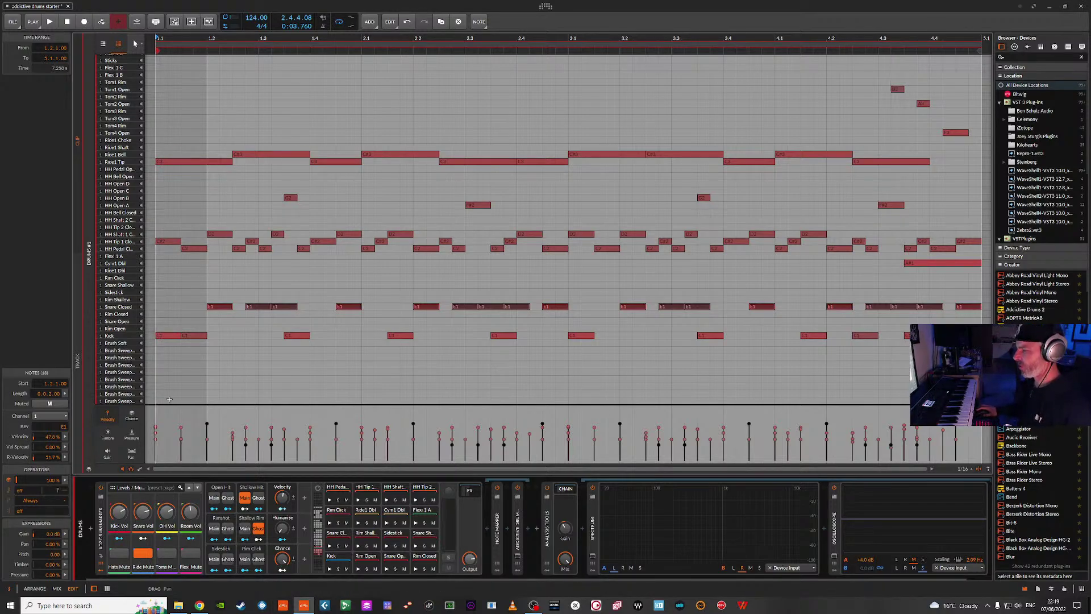
{"action": "scroll", "coordinate": [165, 396], "scroll_direction": "right", "scroll_amount": 1}
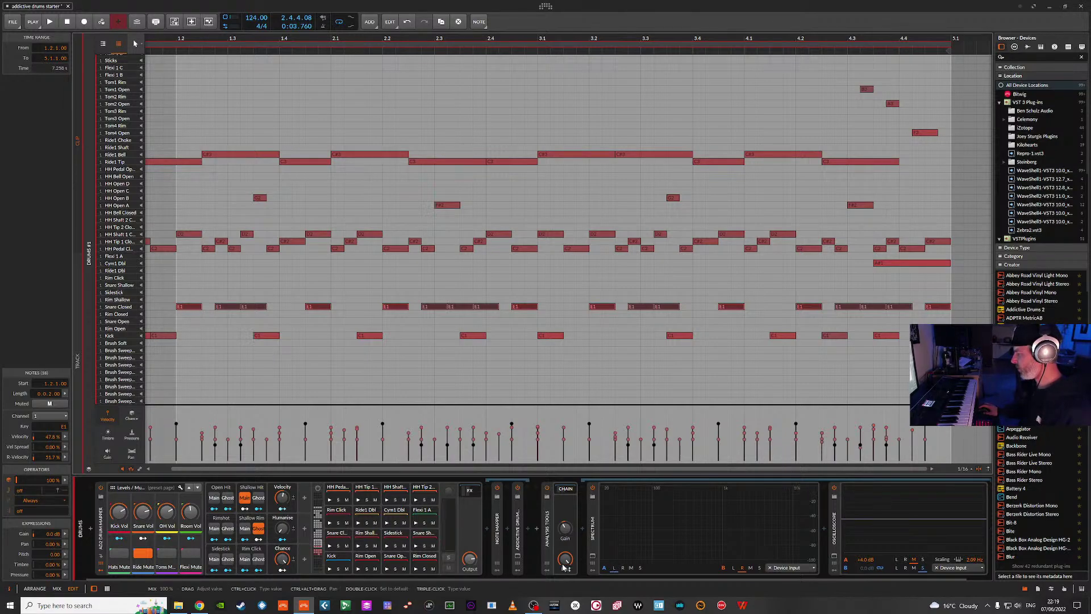
- Open the Addictive Drums 2 plug-in window in its kit picture view and place it below the ride and hi-hat notes
{"action": "left_click", "coordinate": [518, 555]}
{"action": "key", "text": "space"}
{"action": "key", "text": "space"}
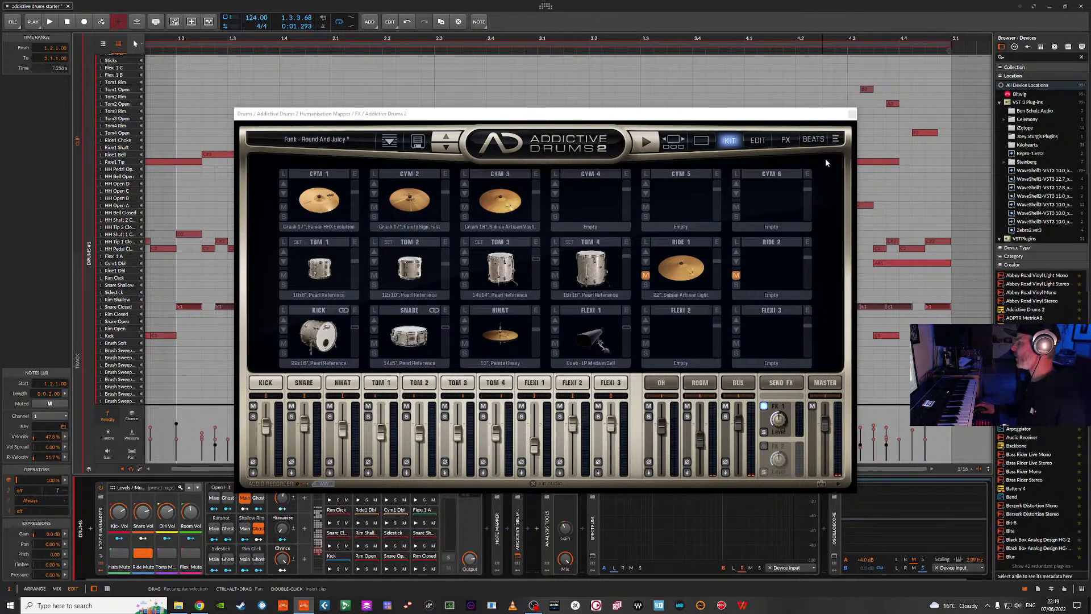
{"action": "left_click", "coordinate": [702, 140]}
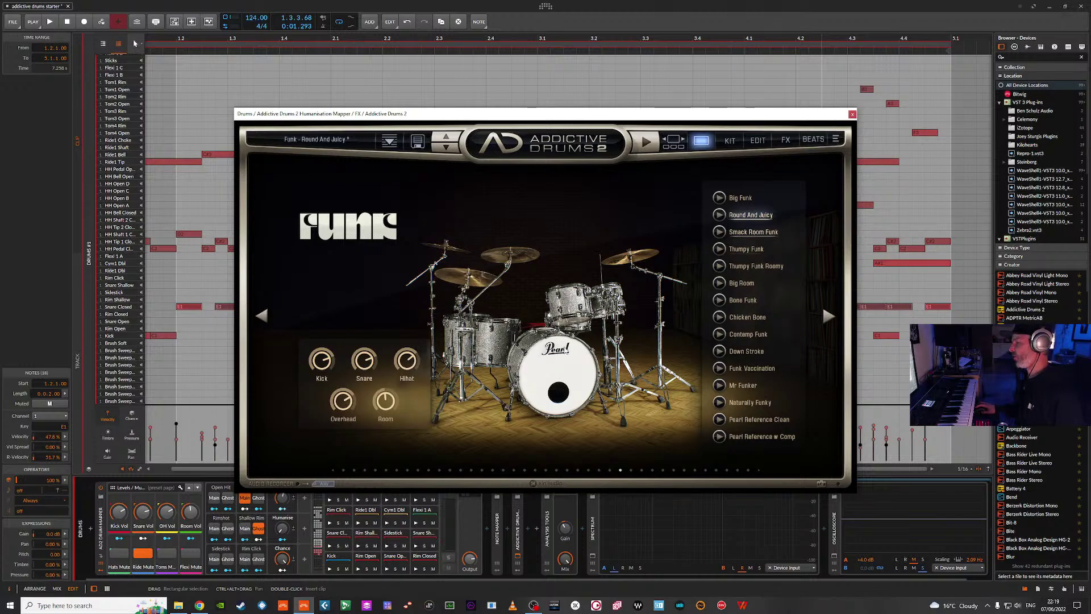
{"action": "left_click_drag", "start_coordinate": [658, 118], "coordinate": [669, 313]}
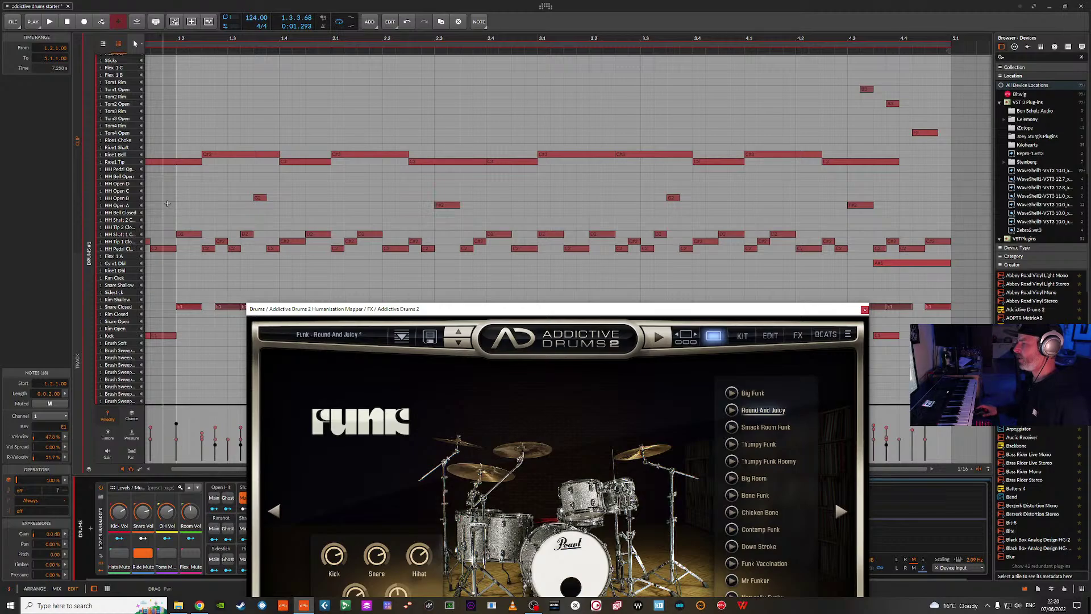
- Select the HH Open B note at 1.3.3 and play the start of the clip several times to hear the open hi-hat
{"action": "left_click", "coordinate": [260, 198]}
{"action": "key", "text": "space"}
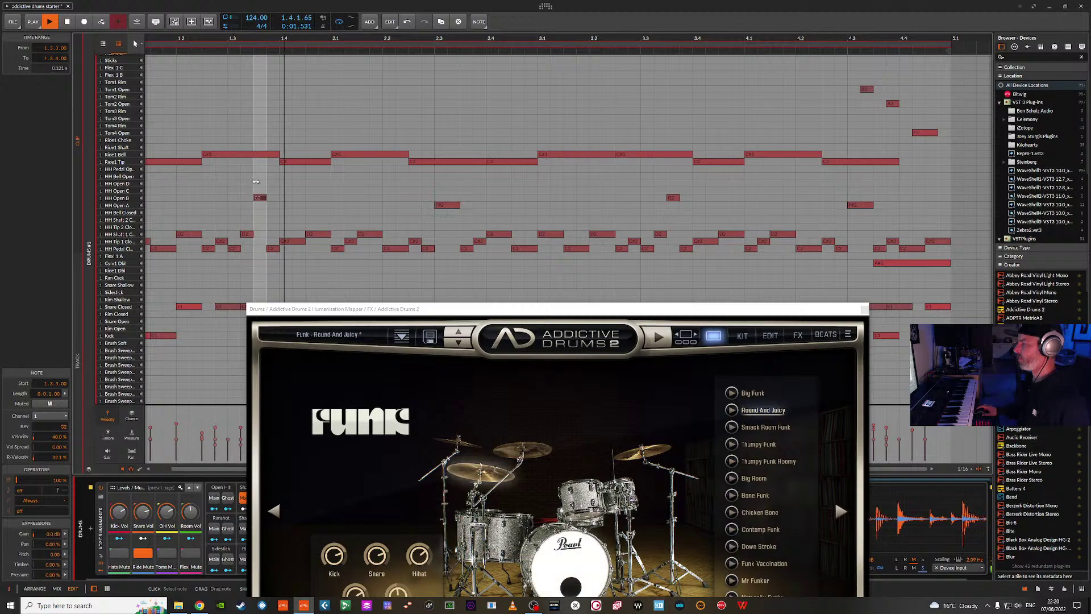
{"action": "key", "text": "space"}
{"action": "key", "text": "space"}
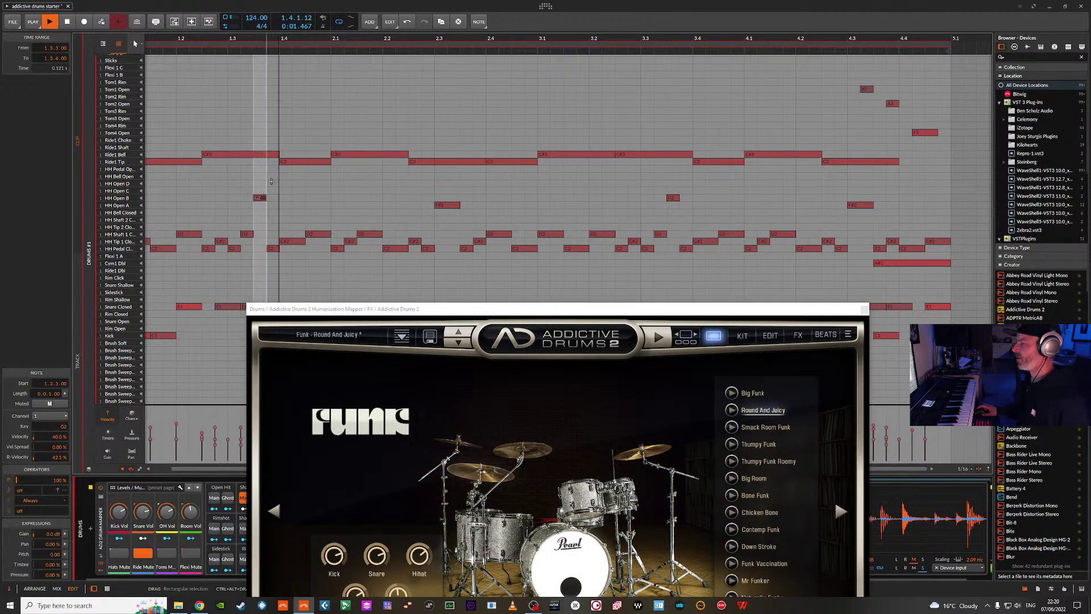
{"action": "key", "text": "space"}
{"action": "key", "text": "space"}
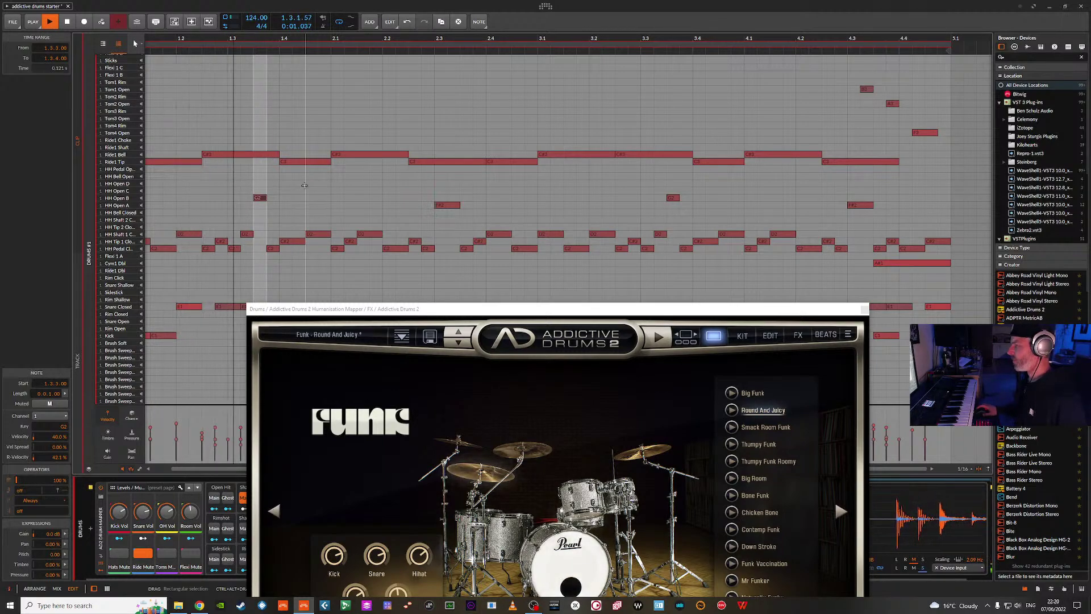
{"action": "key", "text": "space"}
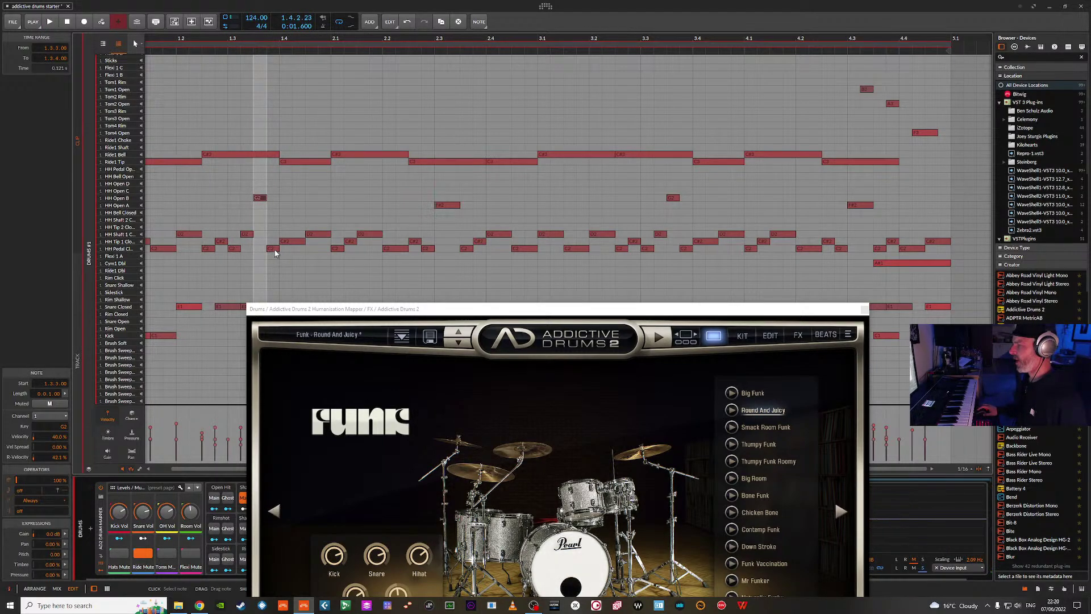
- Try the HH Pedal Closed note one sixteenth later at 1.4.1, play the clip, and move the note back to 1.3.4
{"action": "left_click", "coordinate": [274, 250]}
{"action": "left_click_drag", "start_coordinate": [286, 250], "coordinate": [286, 251]}
{"action": "key", "text": "space"}
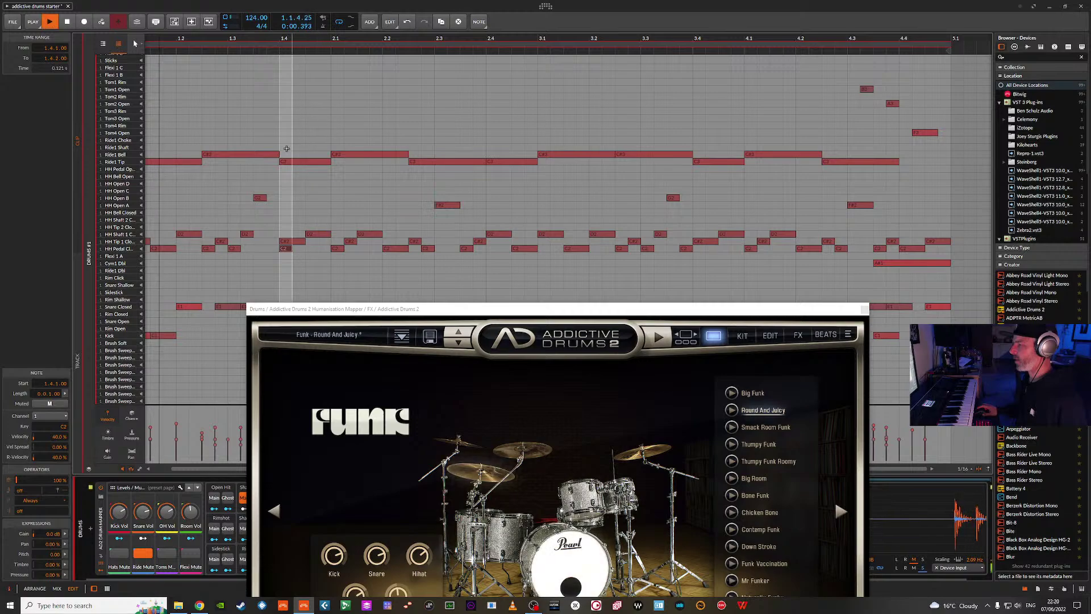
{"action": "key", "text": "space"}
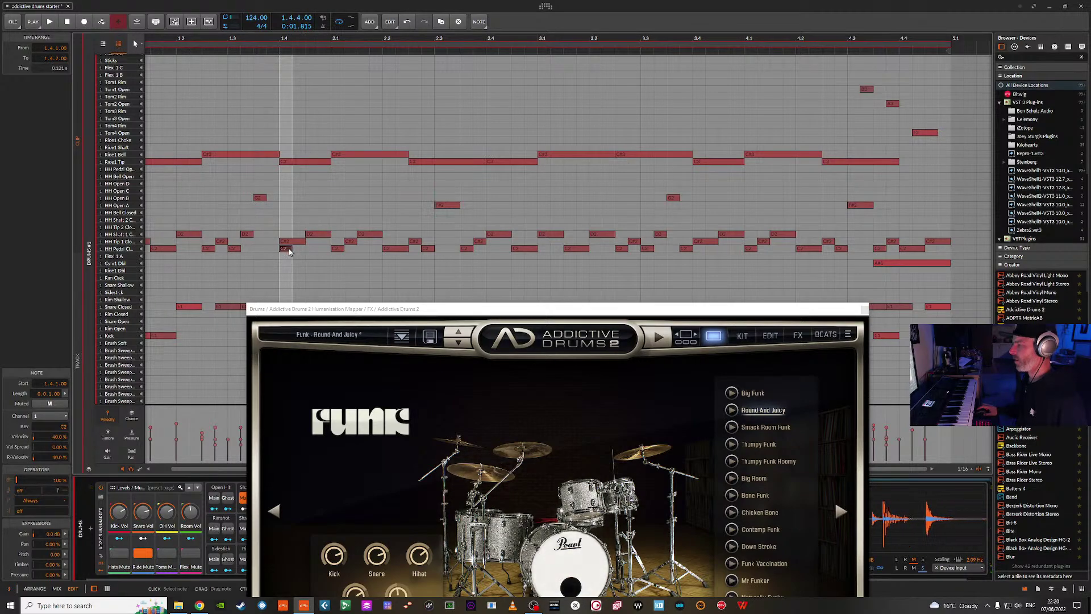
{"action": "left_click_drag", "start_coordinate": [288, 251], "coordinate": [277, 249]}
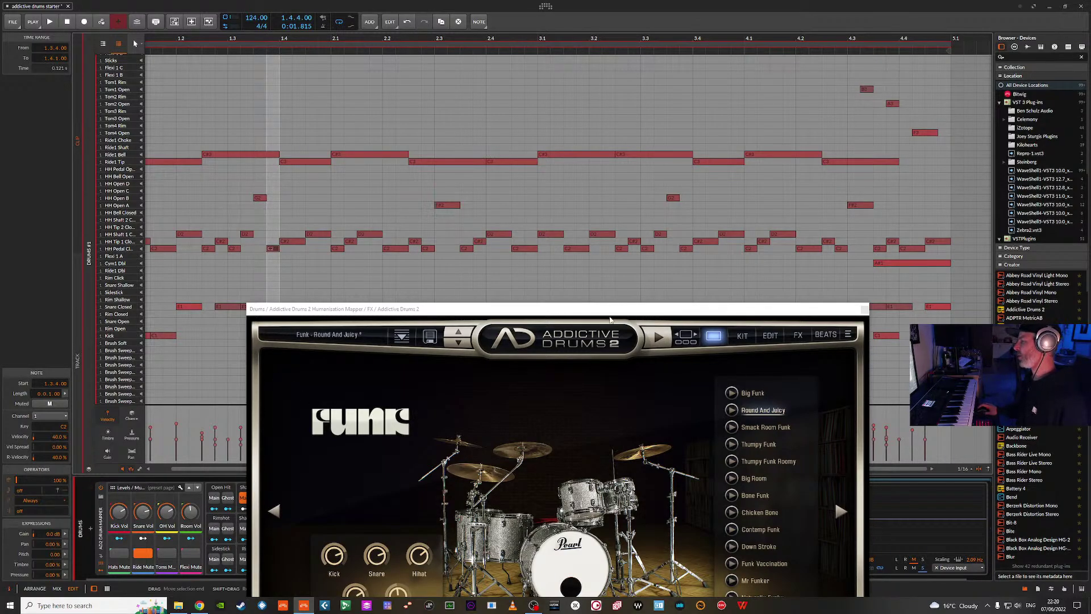
- Move the Addictive Drums 2 window up and clear of the first bar's notes and the Drum Mapper's controls
{"action": "left_click_drag", "start_coordinate": [630, 314], "coordinate": [609, 107]}
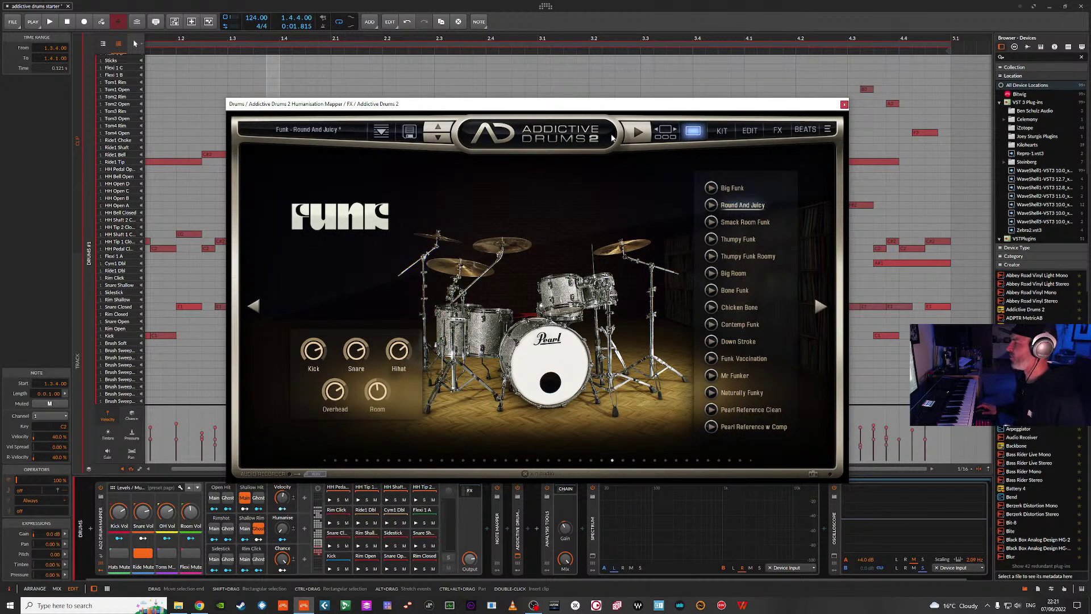
{"action": "left_click_drag", "start_coordinate": [612, 106], "coordinate": [566, 85]}
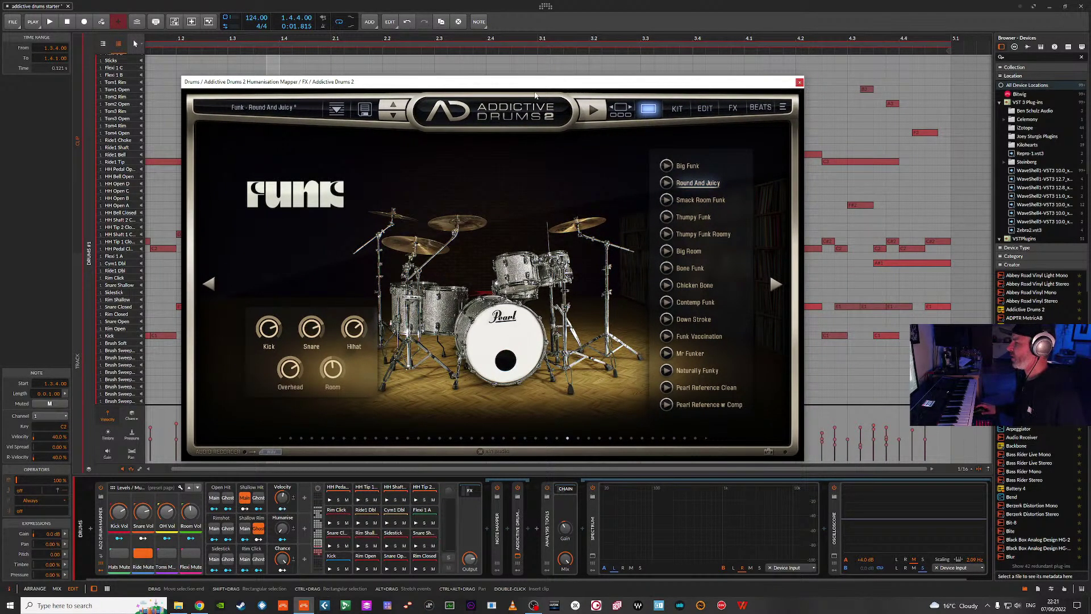
{"action": "left_click_drag", "start_coordinate": [541, 83], "coordinate": [681, 74]}
- Play the clip, swap the Shallow Hit Main modulator for Rimshot Main, and play it again
{"action": "key", "text": "space"}
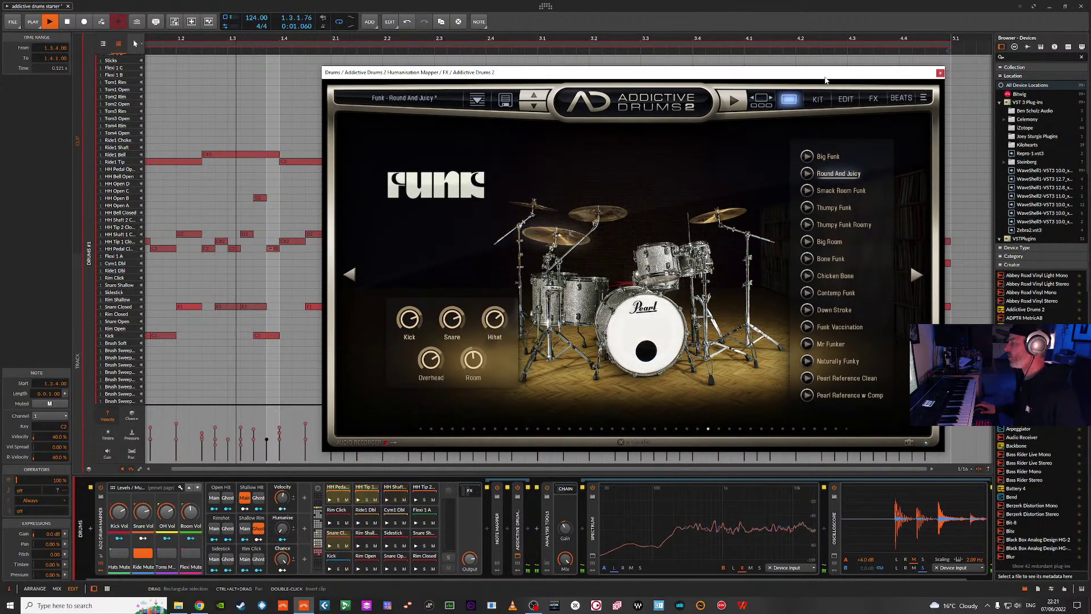
{"action": "key", "text": "space"}
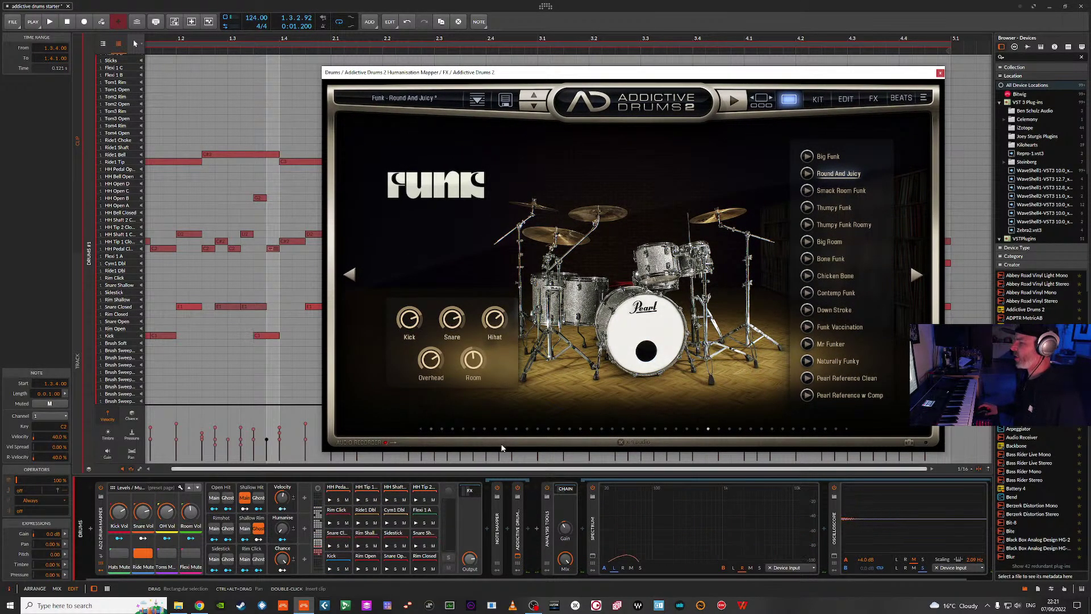
{"action": "left_click", "coordinate": [214, 529]}
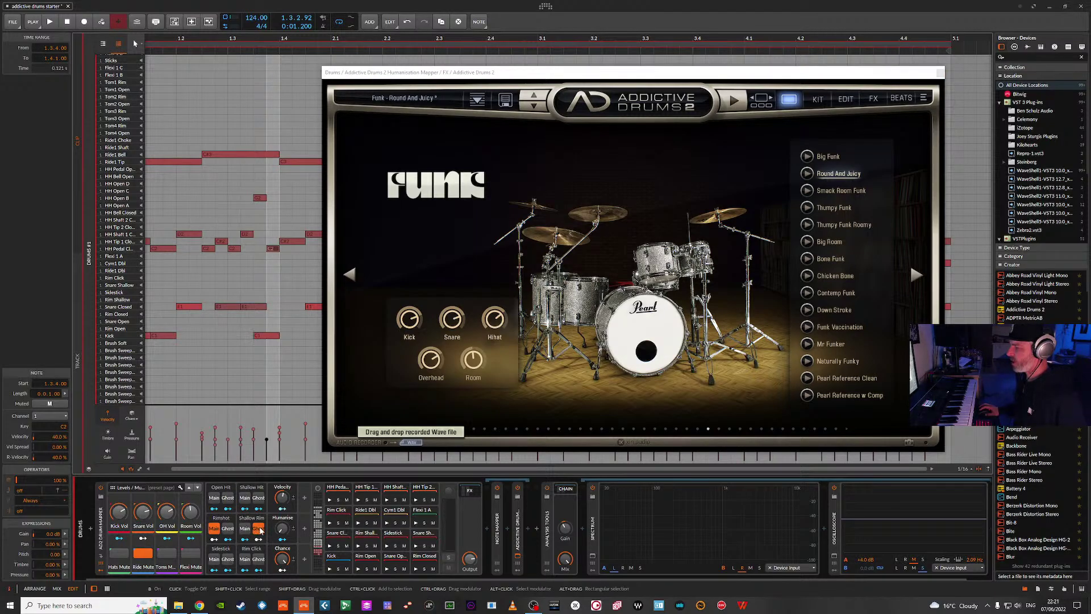
{"action": "key", "text": "space"}
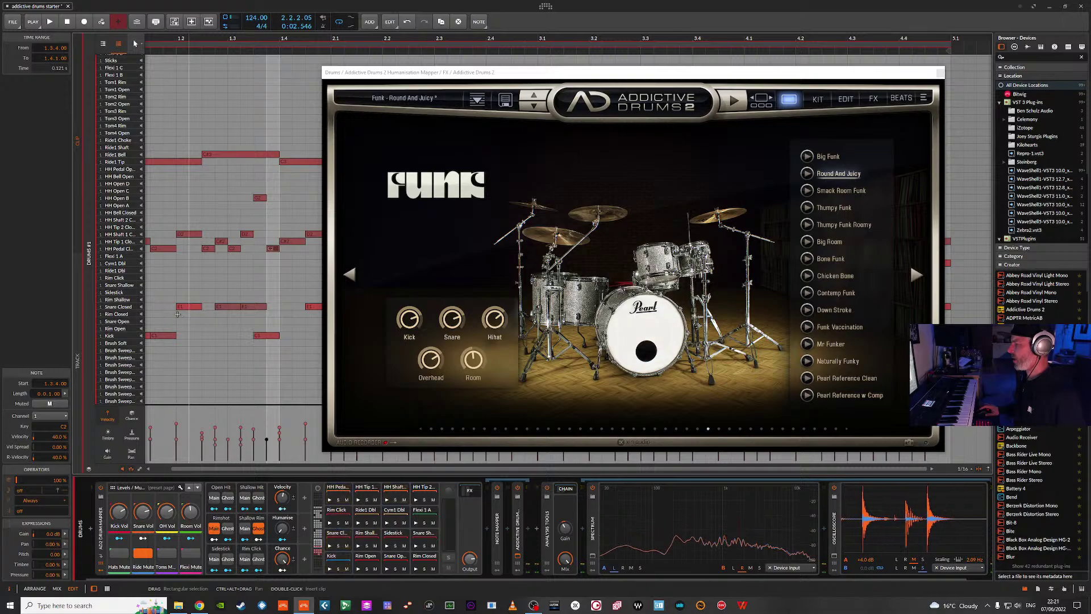
- Move all the Snare Closed notes down to the Snare Open lane (D1), and close the Addictive Drums 2 window
{"action": "key", "text": "ctrl+a"}
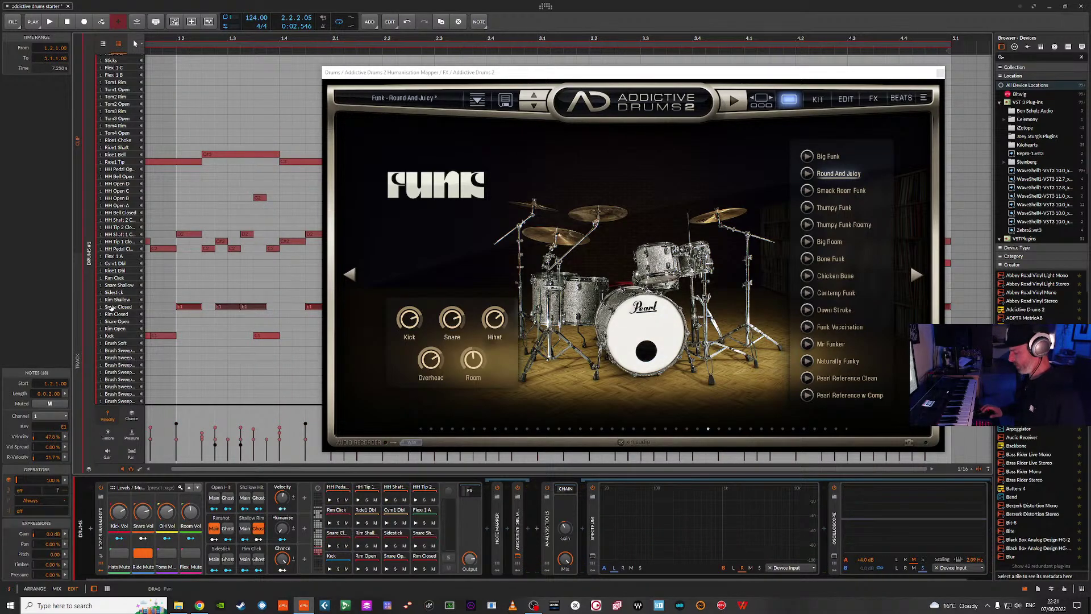
{"action": "key", "text": "Down"}
{"action": "key", "text": "Down"}
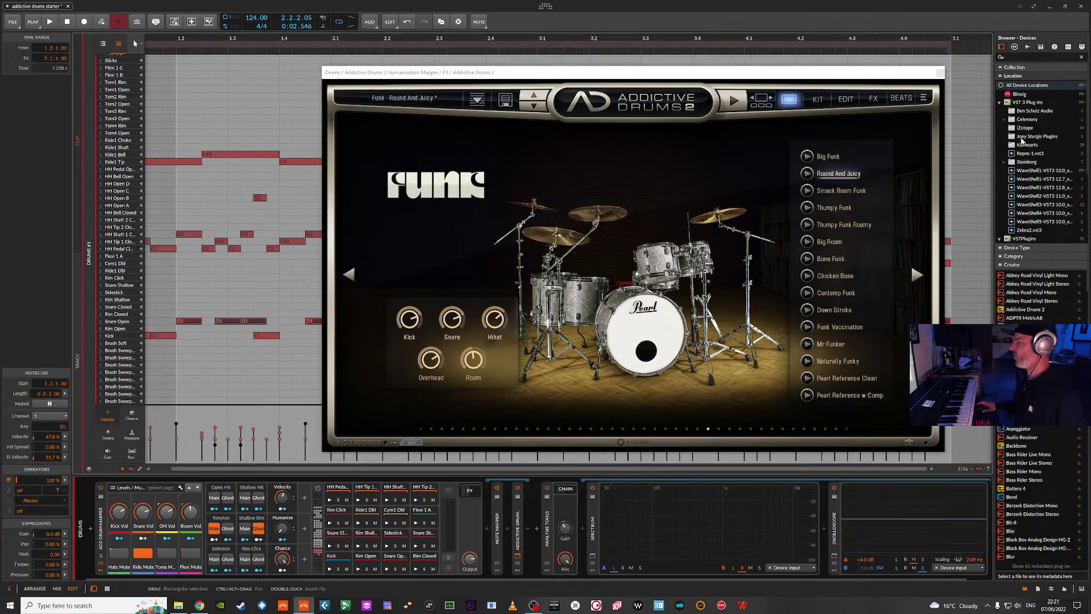
{"action": "left_click", "coordinate": [941, 74]}
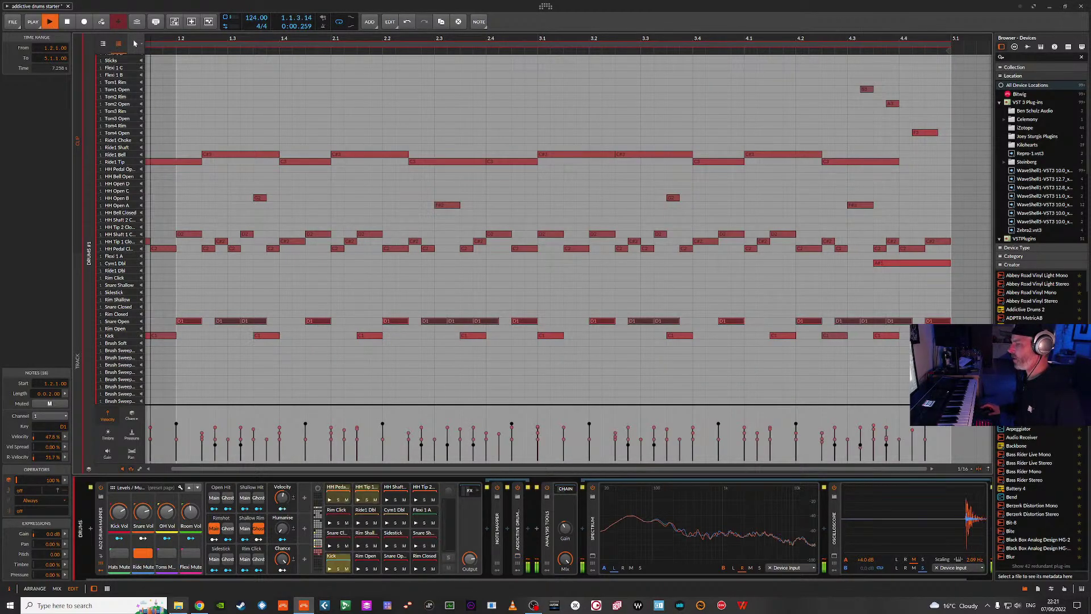
- Replace the Rimshot Main and Shallow Rim Ghost modulators with Open Hit Main and Rimshot Ghost, and play the clip
{"action": "left_click", "coordinate": [214, 530]}
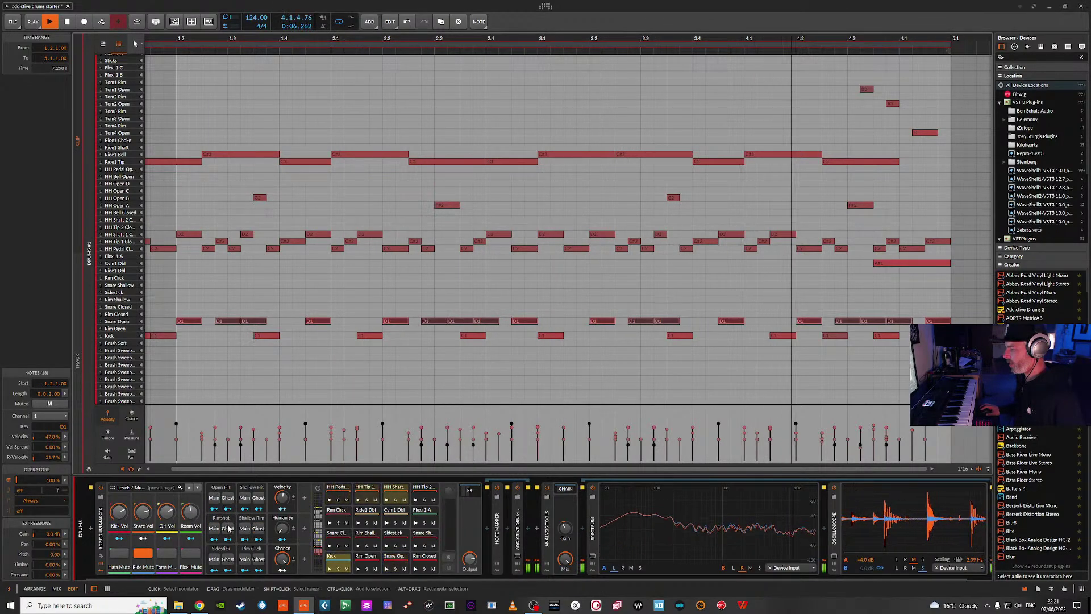
{"action": "left_click", "coordinate": [228, 528]}
{"action": "left_click", "coordinate": [214, 498]}
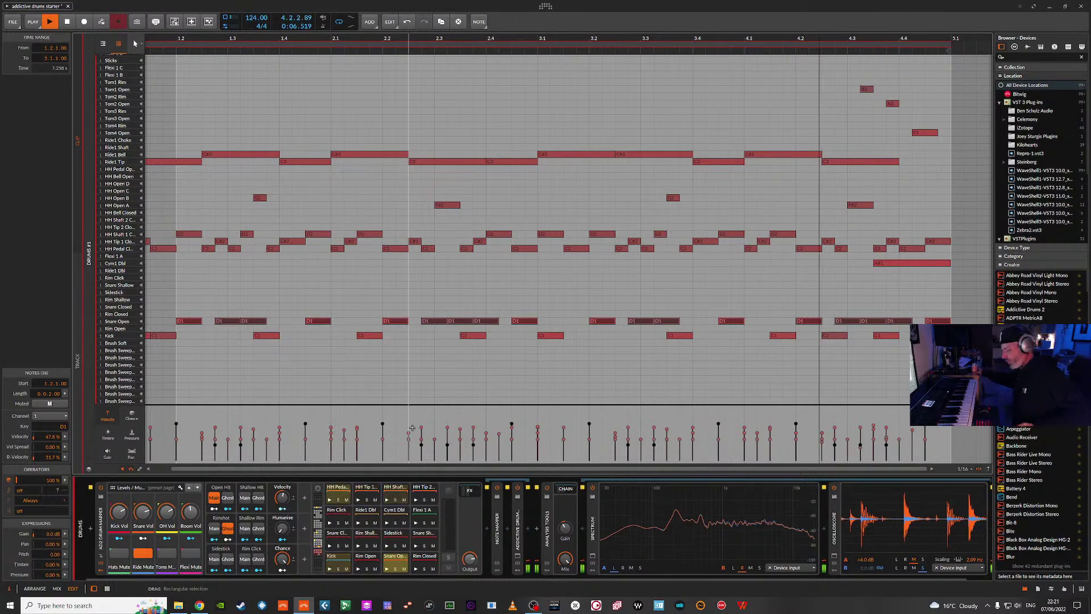
{"action": "key", "text": "space"}
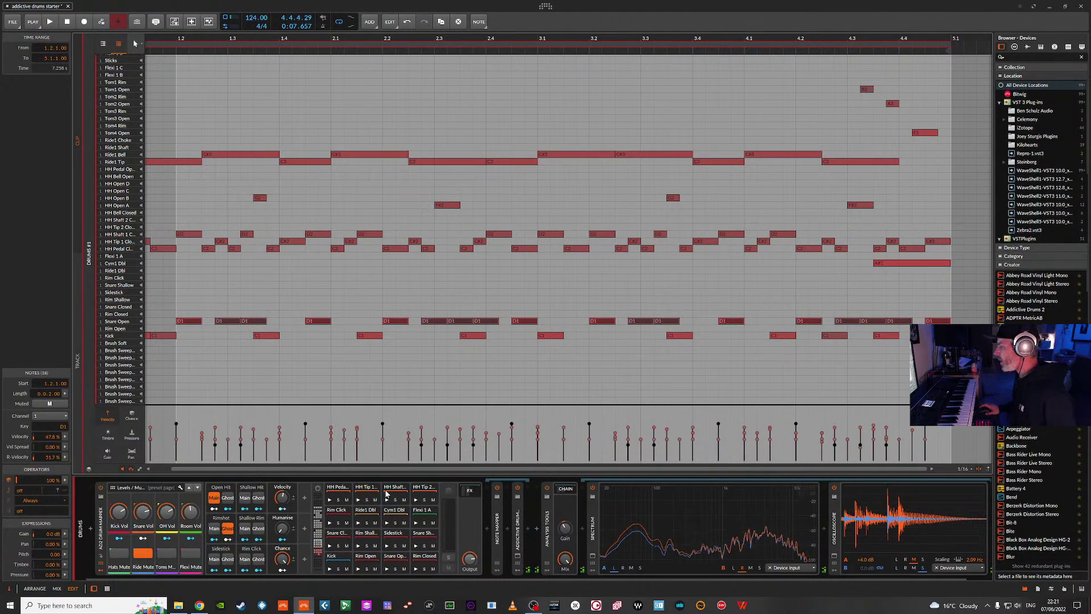
- Turn down the Drum Mapper's Velocity macro and play the clip
{"action": "left_click", "coordinate": [282, 499]}
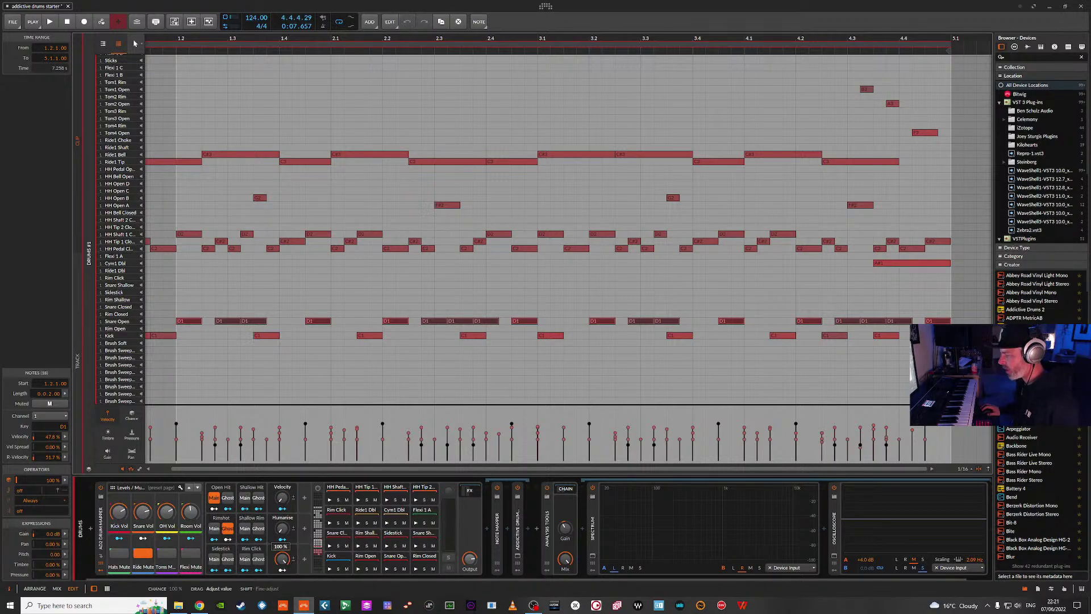
{"action": "key", "text": "space"}
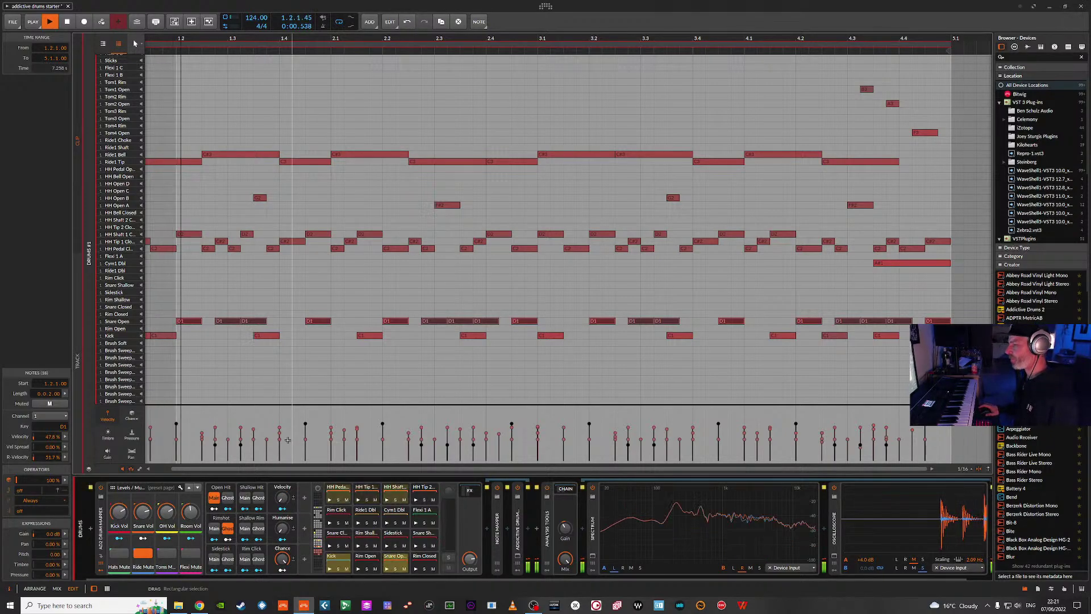
{"action": "key", "text": "space"}
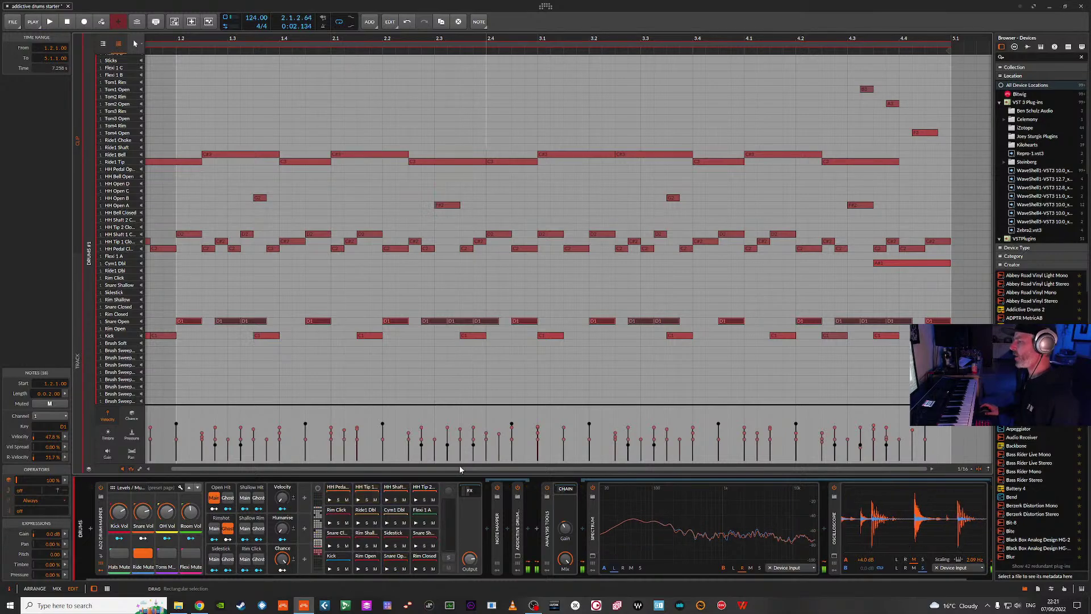
- Look through the remote control pages as far as Toms / Flexi, return to the level and mute controls, and play the clip
{"action": "left_click", "coordinate": [198, 489]}
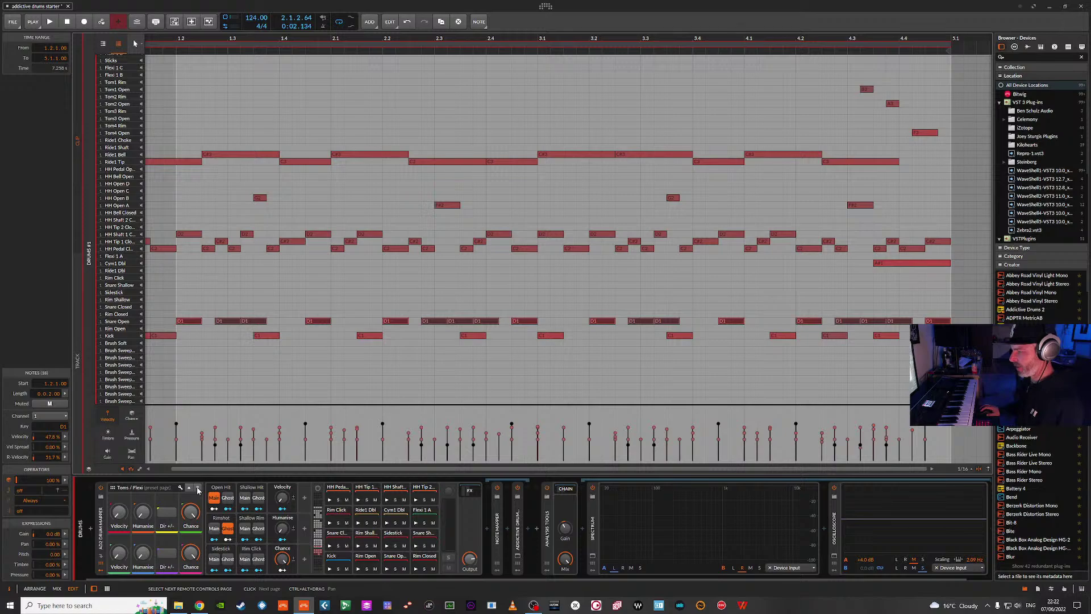
{"action": "left_click", "coordinate": [189, 489]}
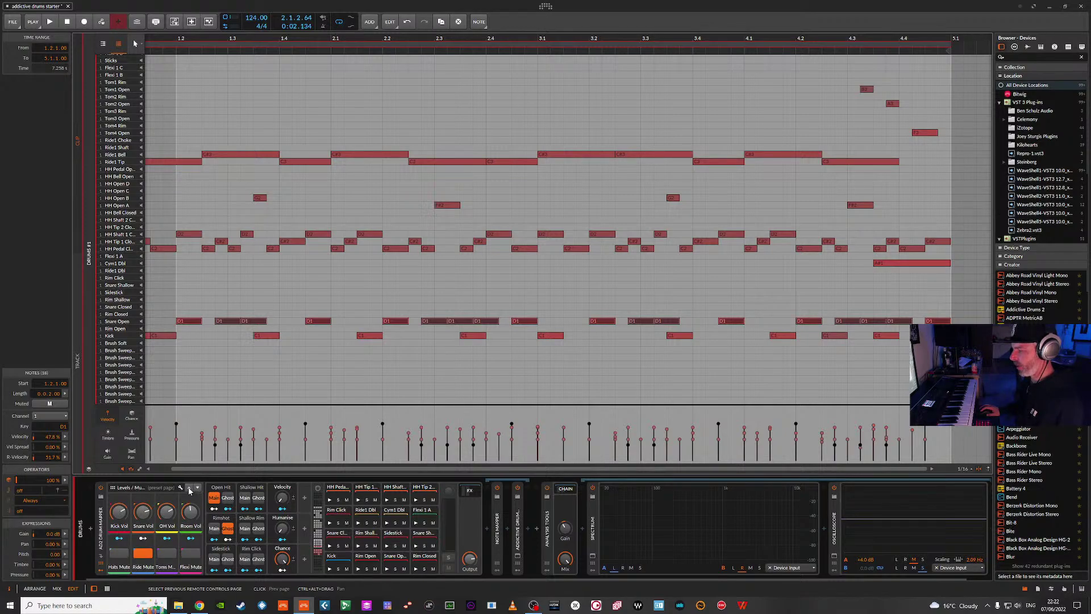
{"action": "key", "text": "space"}
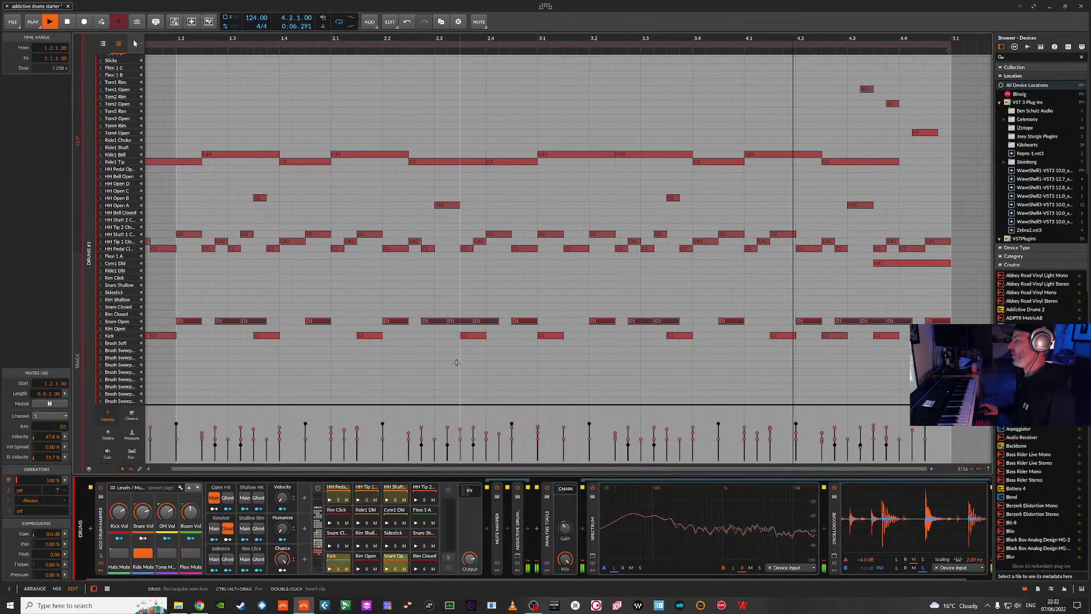
{"action": "key", "text": "space"}
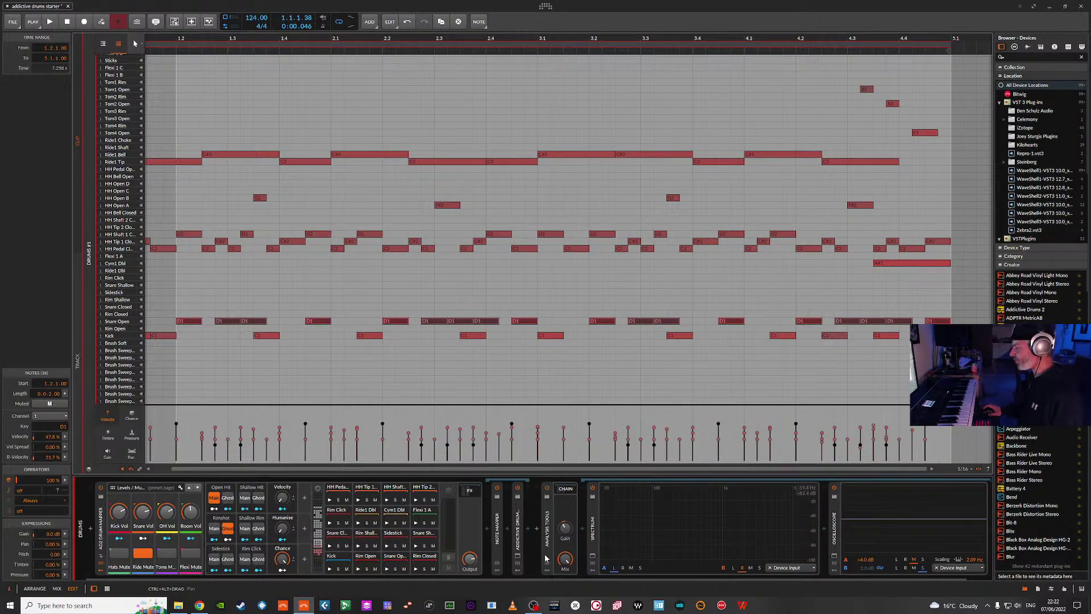
- Inspect the Kit page and the snare's Edit settings in Addictive Drums 2, and play the clip
{"action": "left_click", "coordinate": [517, 555]}
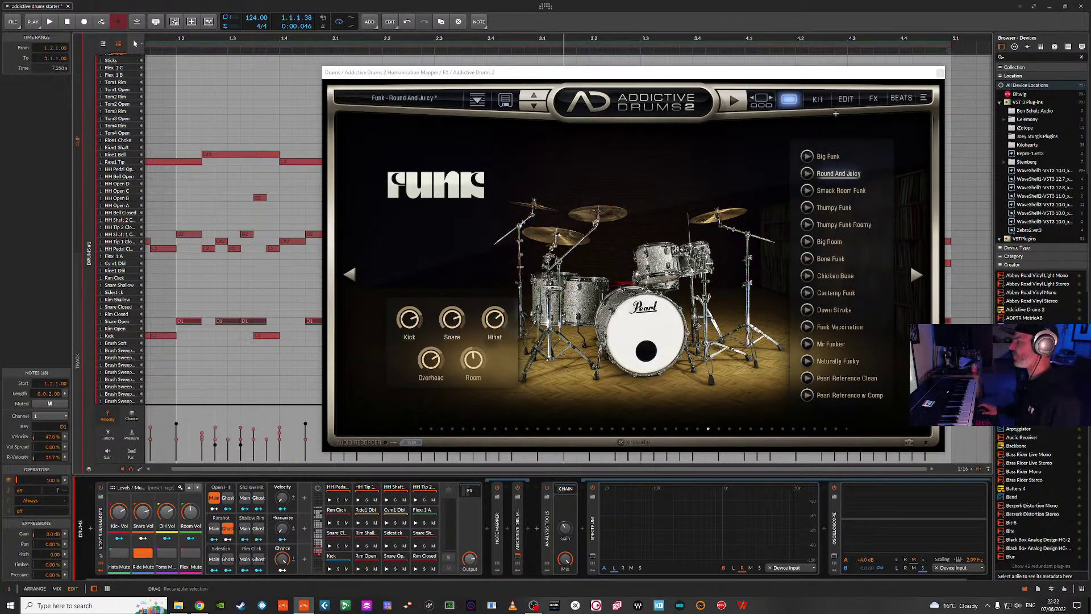
{"action": "left_click", "coordinate": [819, 99]}
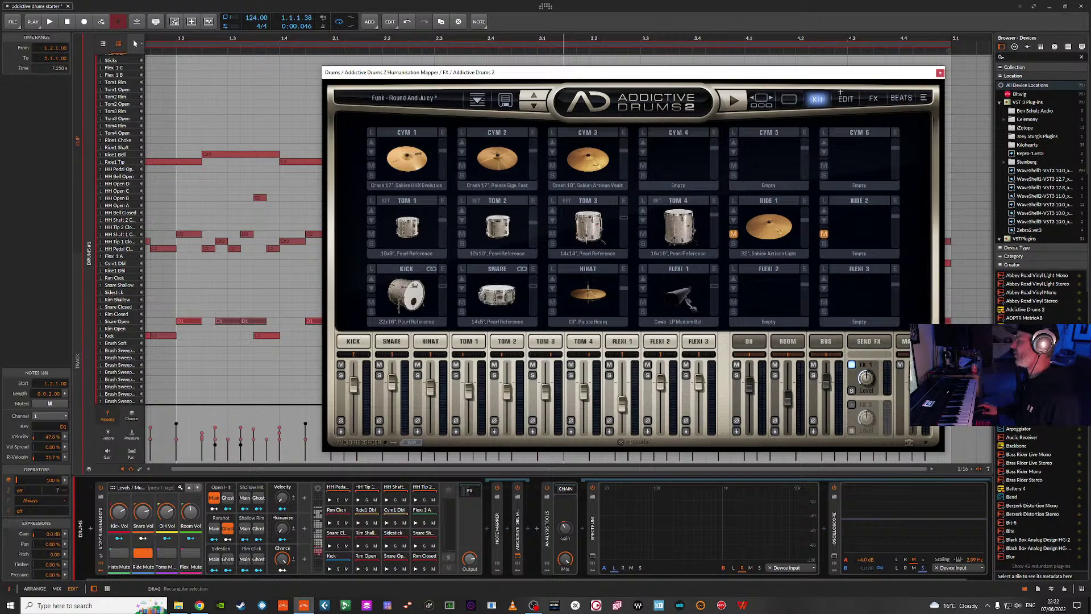
{"action": "left_click", "coordinate": [846, 97]}
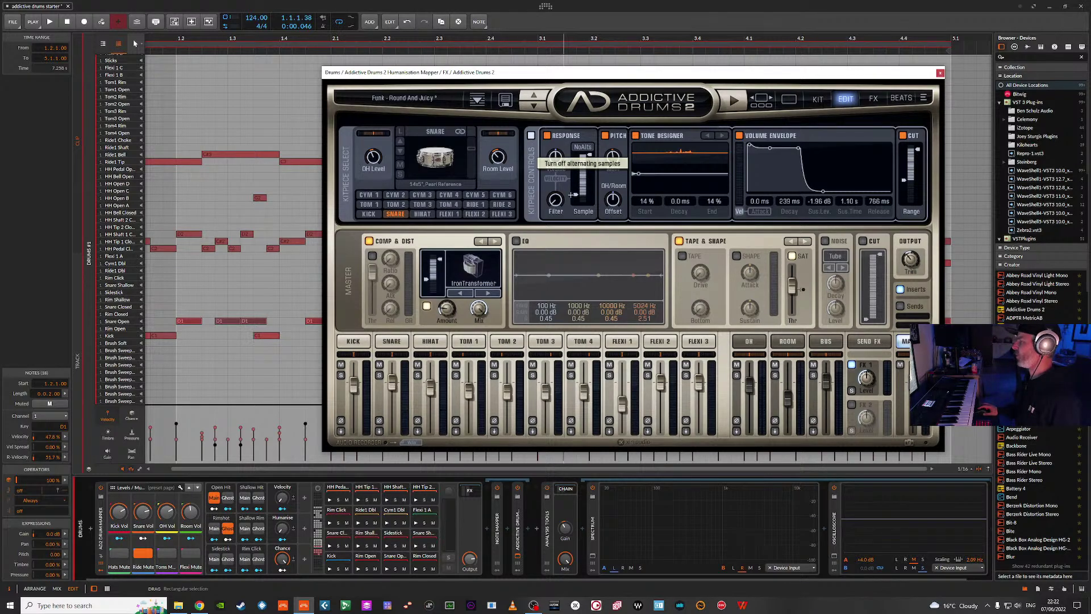
{"action": "key", "text": "space"}
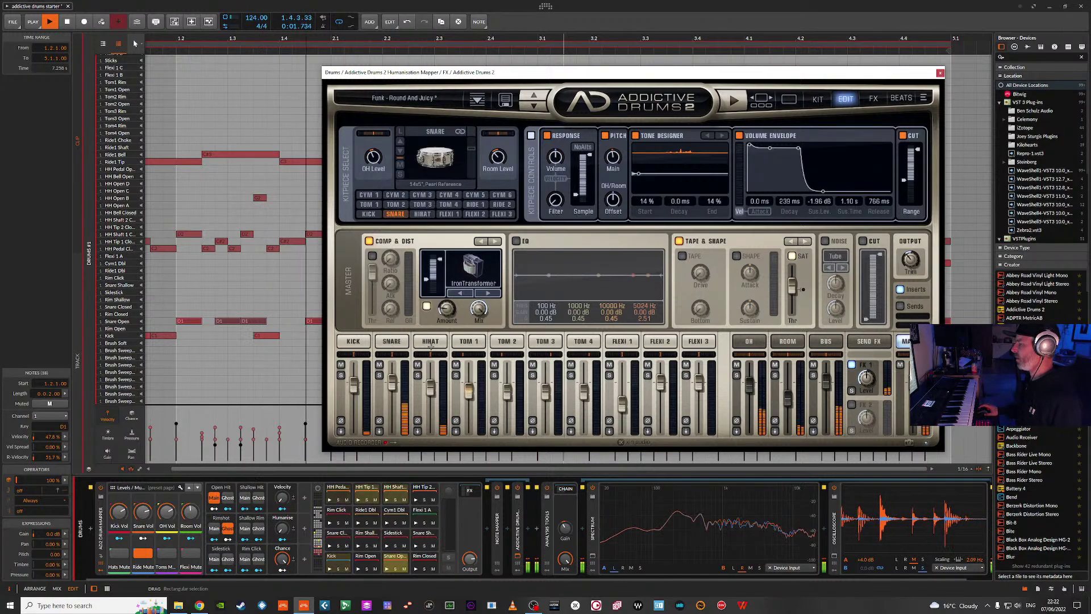
{"action": "key", "text": "space"}
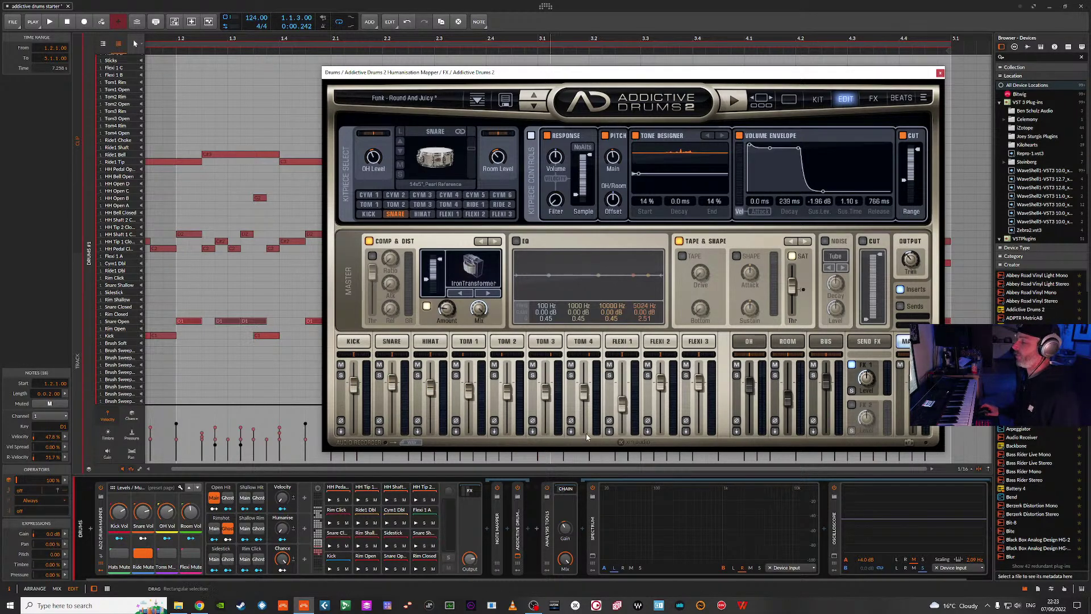
- Switch off the Open Hit Main and Rimshot Ghost modulators while auditioning the clip
{"action": "key", "text": "space"}
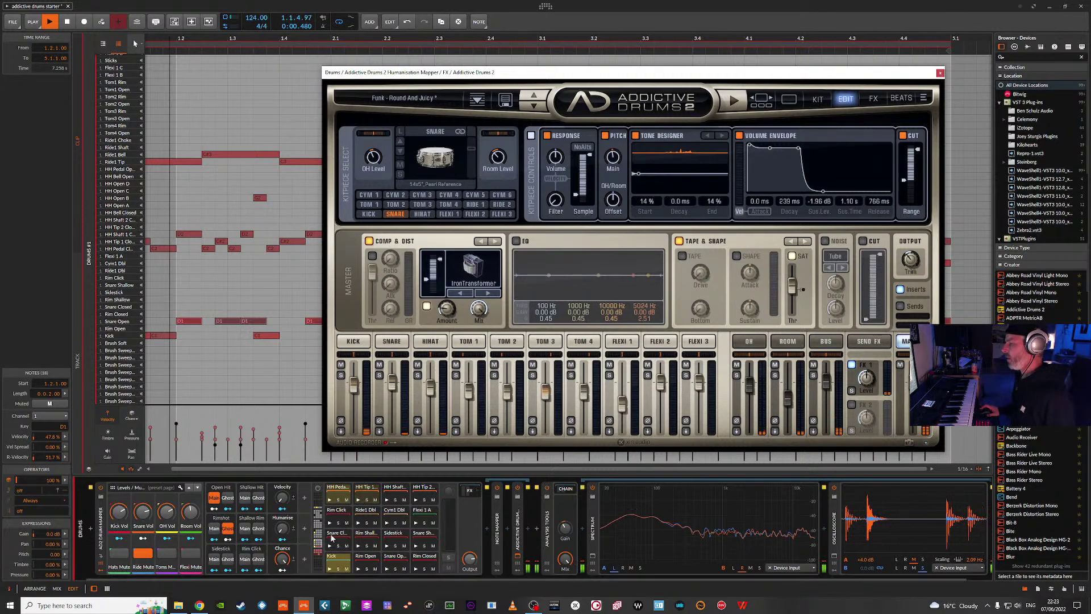
{"action": "left_click", "coordinate": [227, 528]}
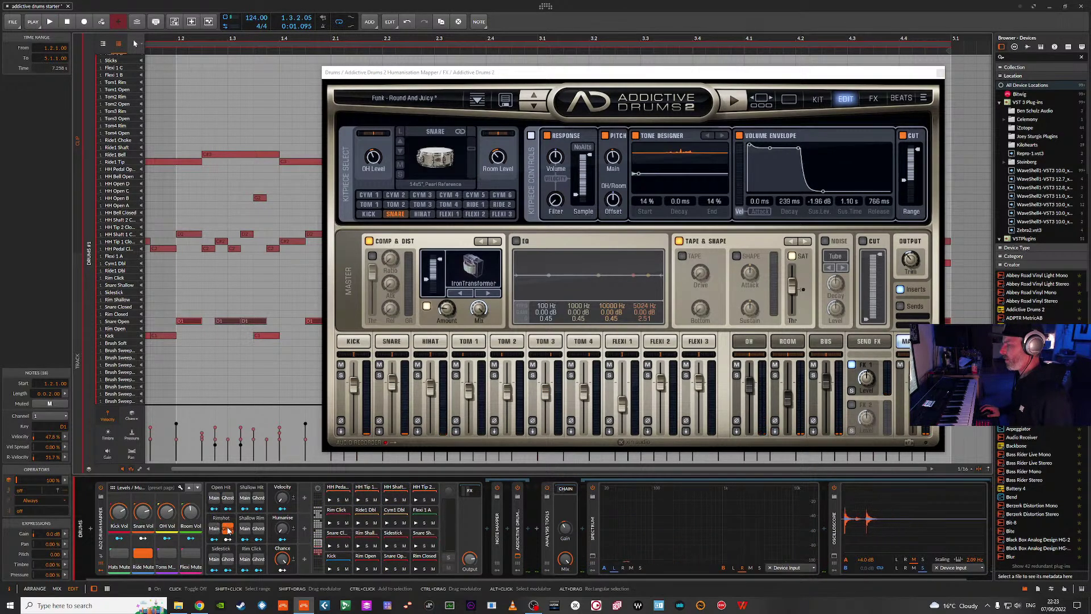
{"action": "key", "text": "space"}
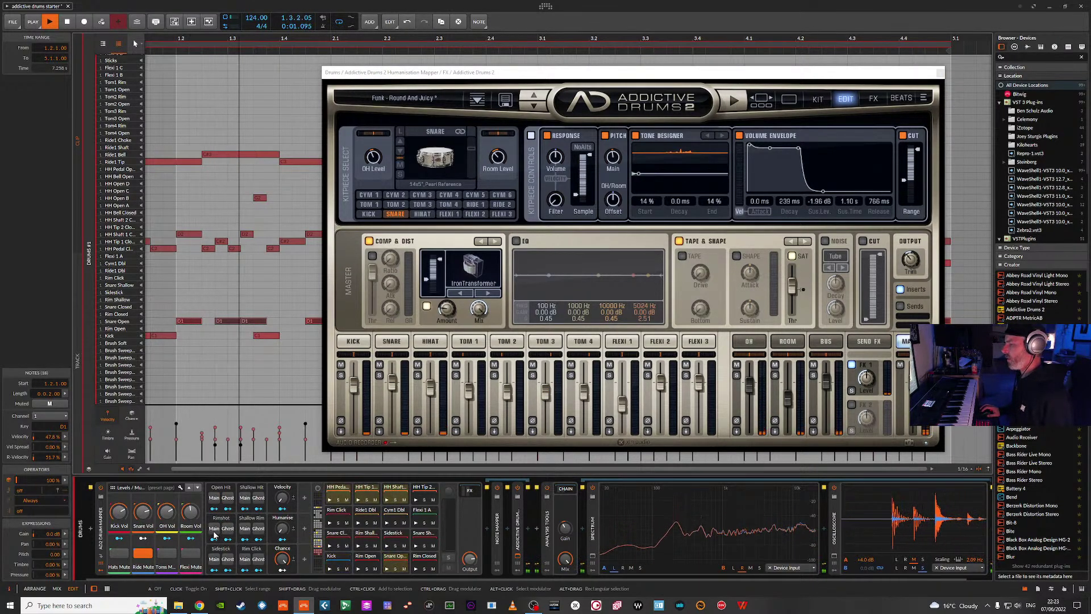
{"action": "key", "text": "space"}
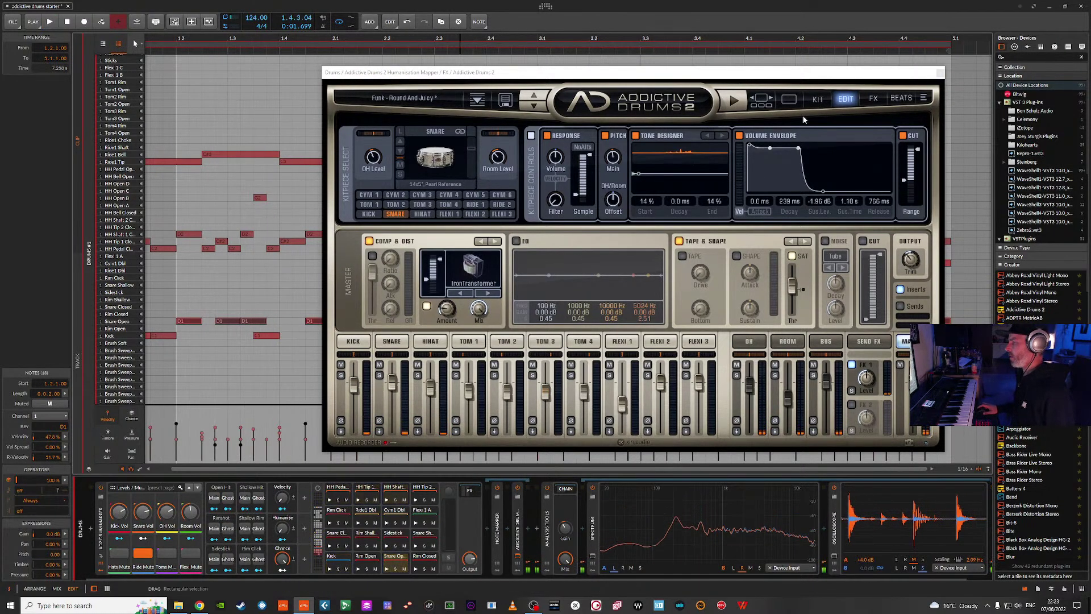
- Load the Late Show Jazz preset from the Modern Jazz Sticks kit, audition it with the clip, and close the Addictive Drums 2 window
{"action": "left_click", "coordinate": [535, 110]}
{"action": "key", "text": "space"}
{"action": "left_click", "coordinate": [789, 100]}
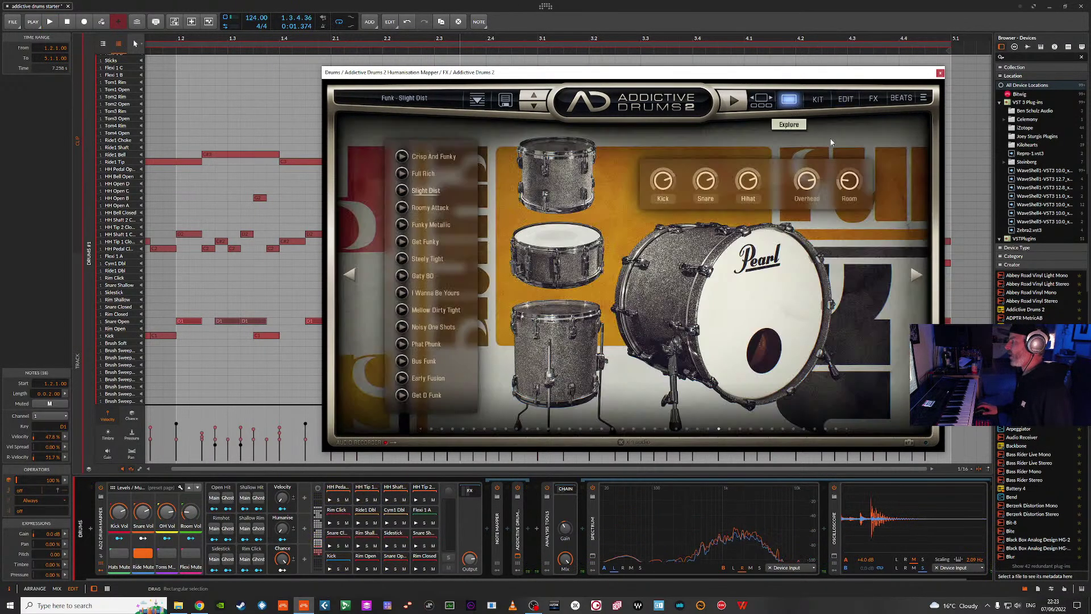
{"action": "left_click", "coordinate": [915, 275]}
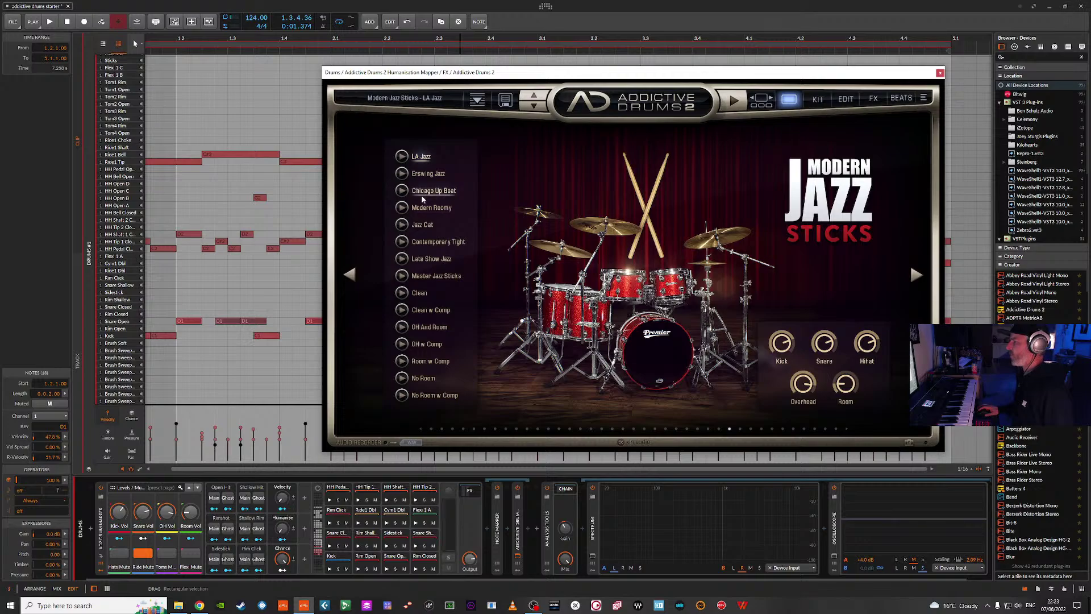
{"action": "left_click", "coordinate": [429, 225]}
{"action": "key", "text": "space"}
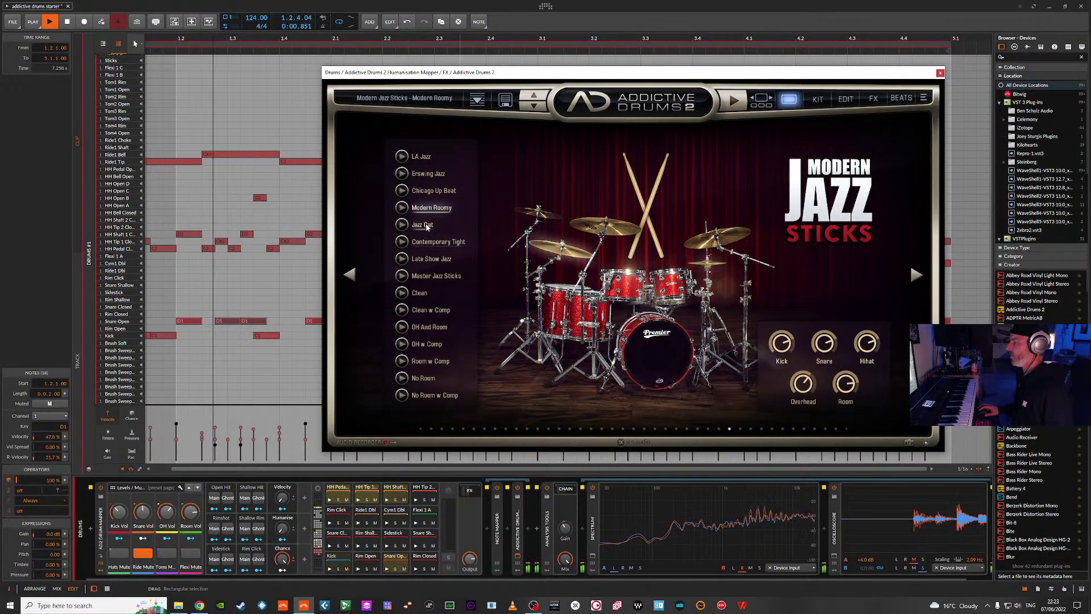
{"action": "left_click", "coordinate": [433, 259]}
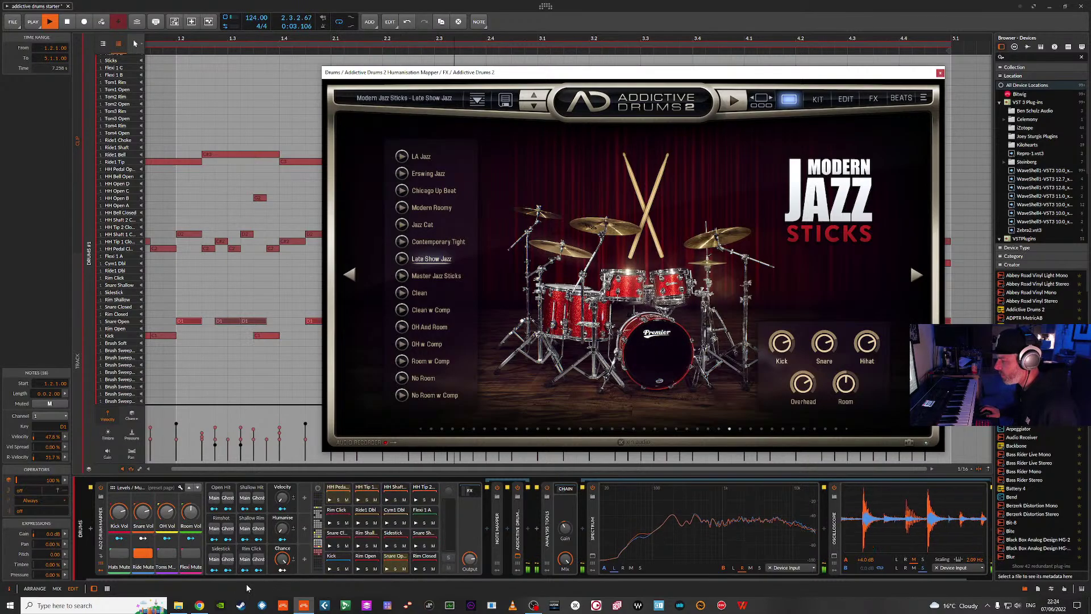
{"action": "key", "text": "space"}
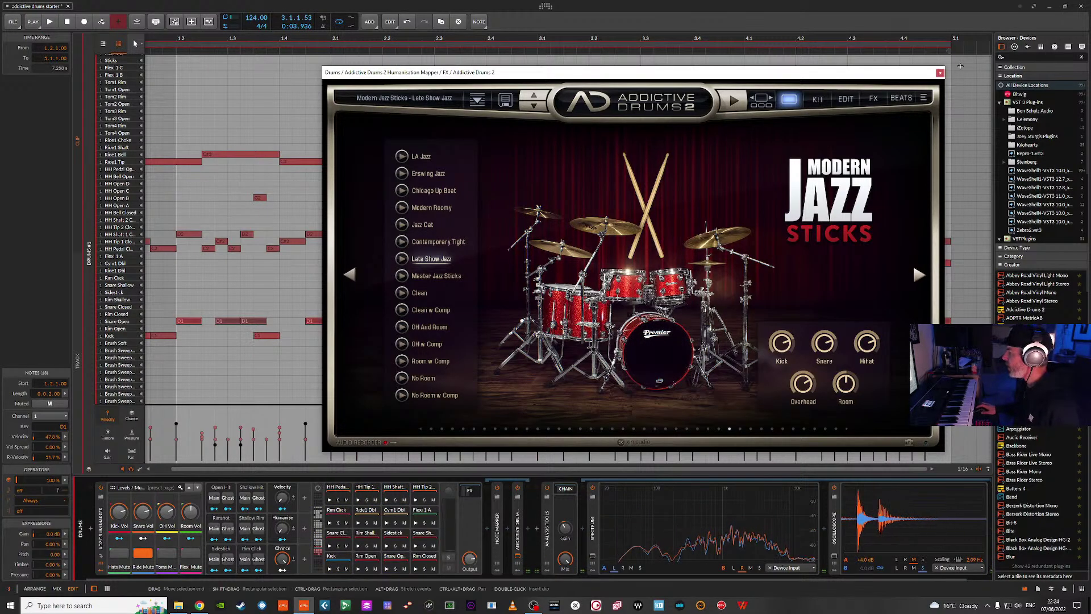
{"action": "left_click", "coordinate": [940, 73]}
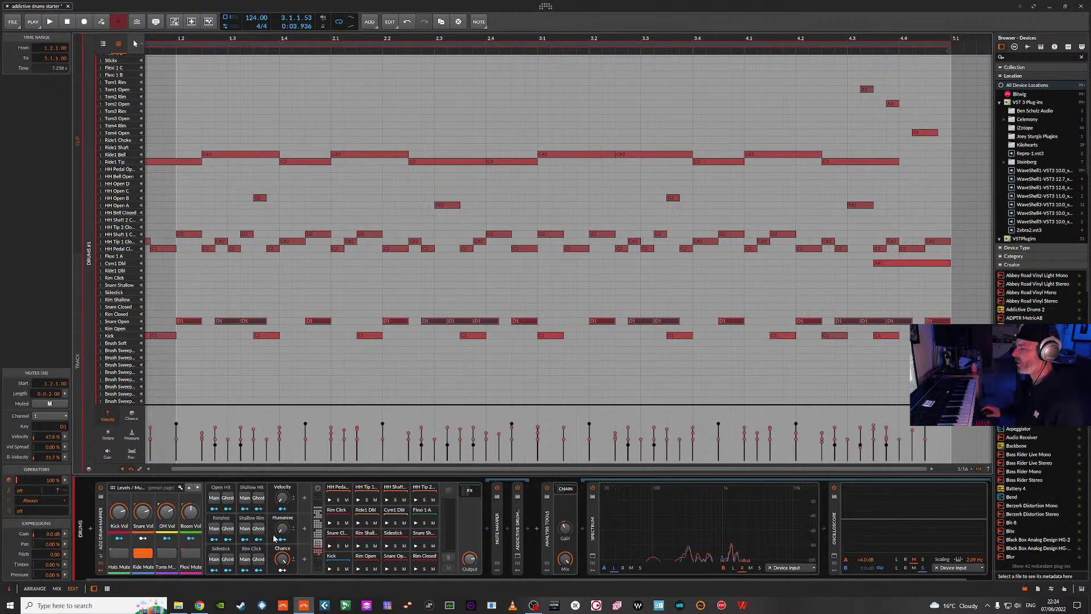
- Activate only the Rimshot Main and Shallow Rim Ghost modulators, keep the ride muted, and play the clip
{"action": "left_click", "coordinate": [143, 555]}
{"action": "left_click", "coordinate": [142, 554]}
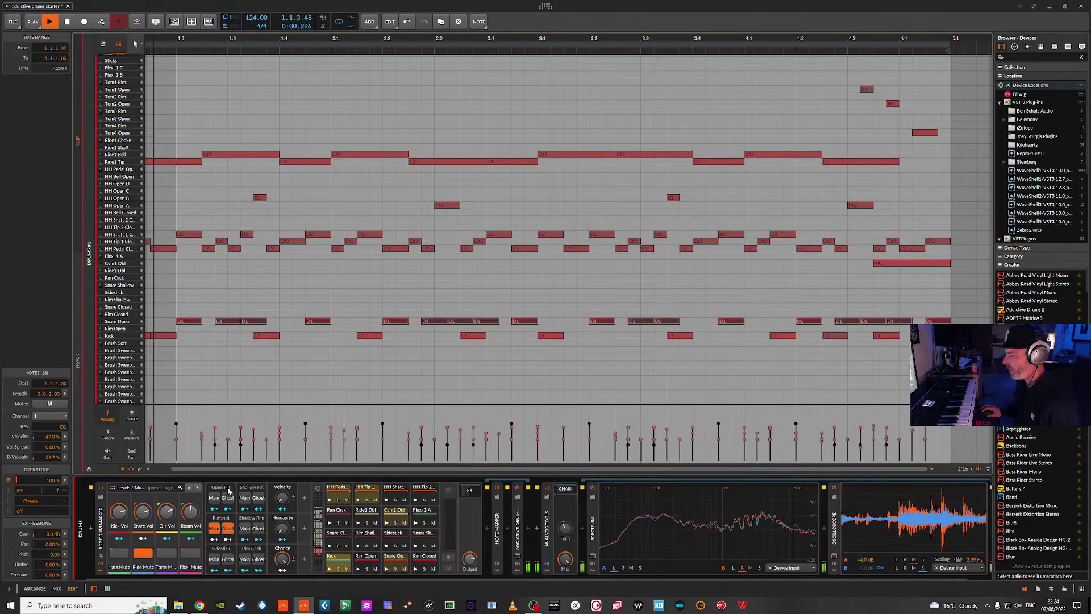
{"action": "left_click", "coordinate": [227, 529]}
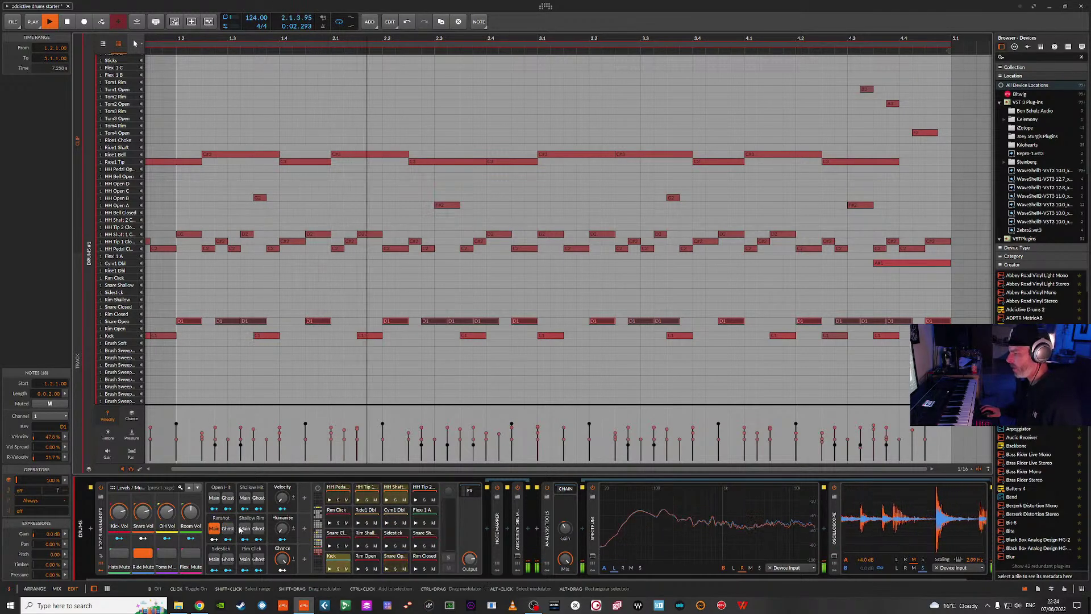
{"action": "left_click", "coordinate": [259, 529]}
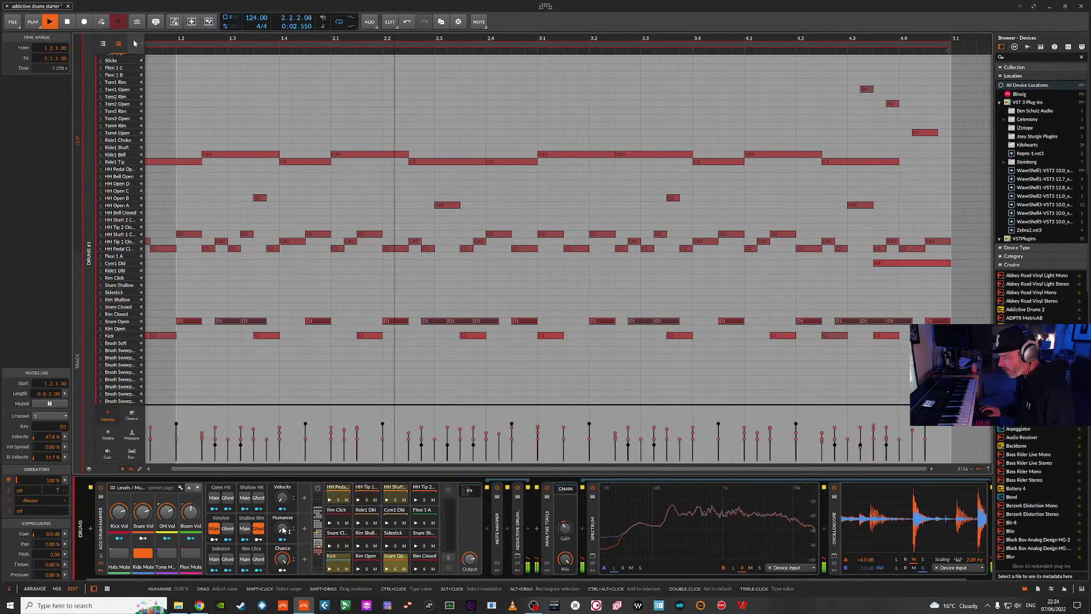
{"action": "key", "text": "space"}
- Raise the Drum Mapper's Velocity macro to 100 % and play the clip
{"action": "left_click_drag", "start_coordinate": [281, 498], "coordinate": [281, 490]}
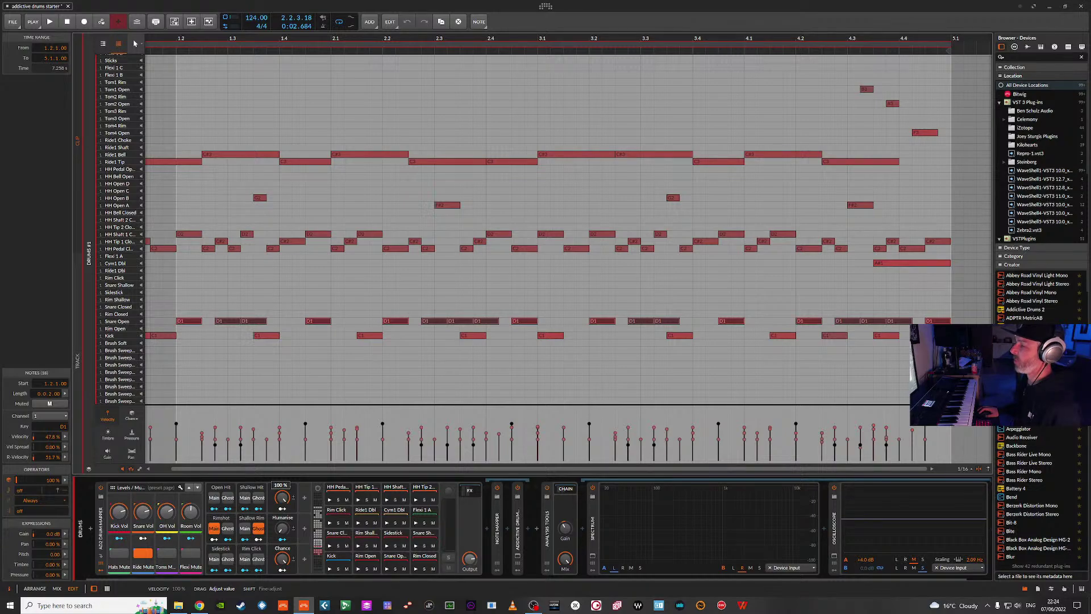
{"action": "key", "text": "space"}
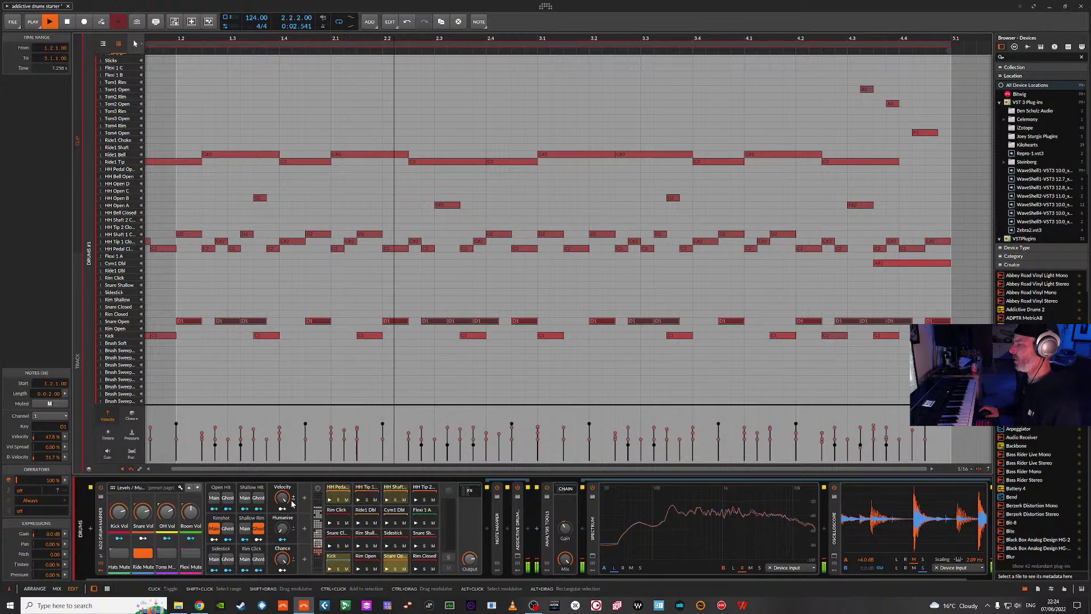
{"action": "key", "text": "space"}
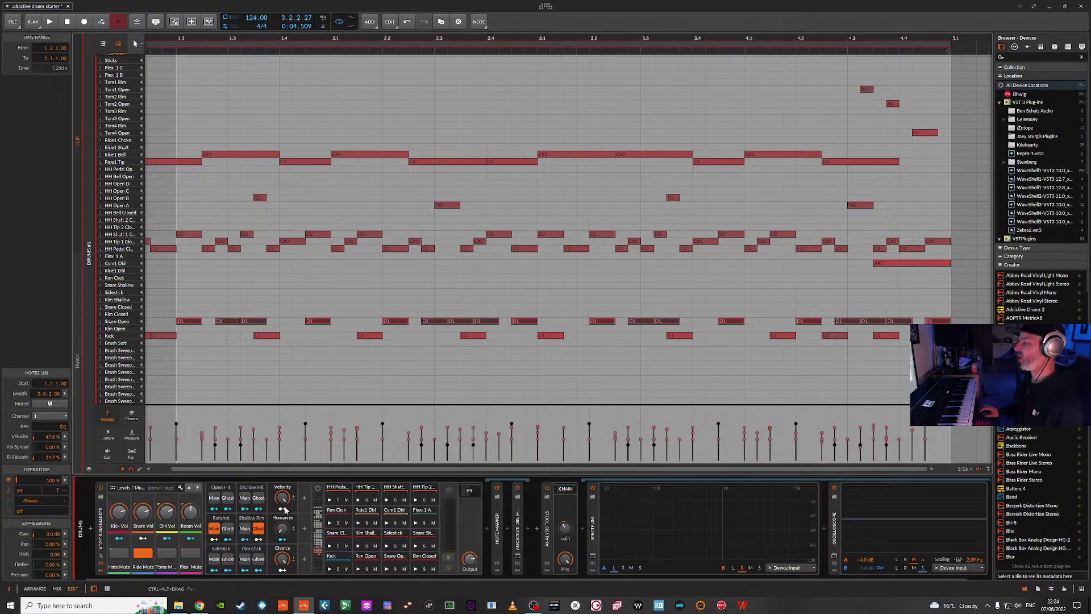
- Turn the Velocity macro back down to its middle position and play the clip
{"action": "left_click_drag", "start_coordinate": [283, 498], "coordinate": [282, 503]}
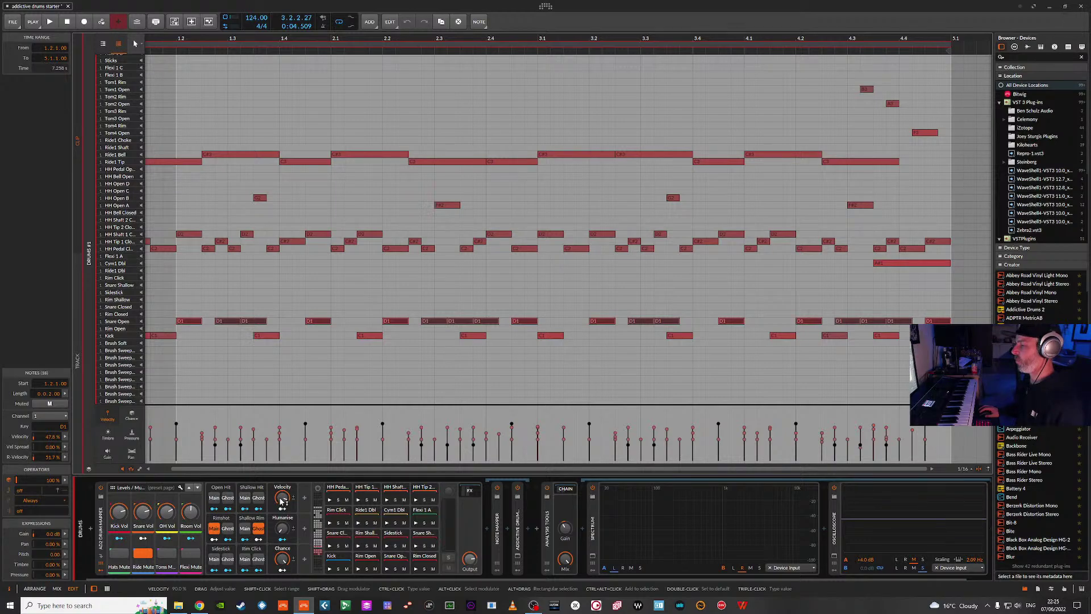
{"action": "left_click_drag", "start_coordinate": [282, 498], "coordinate": [282, 520]}
{"action": "key", "text": "space"}
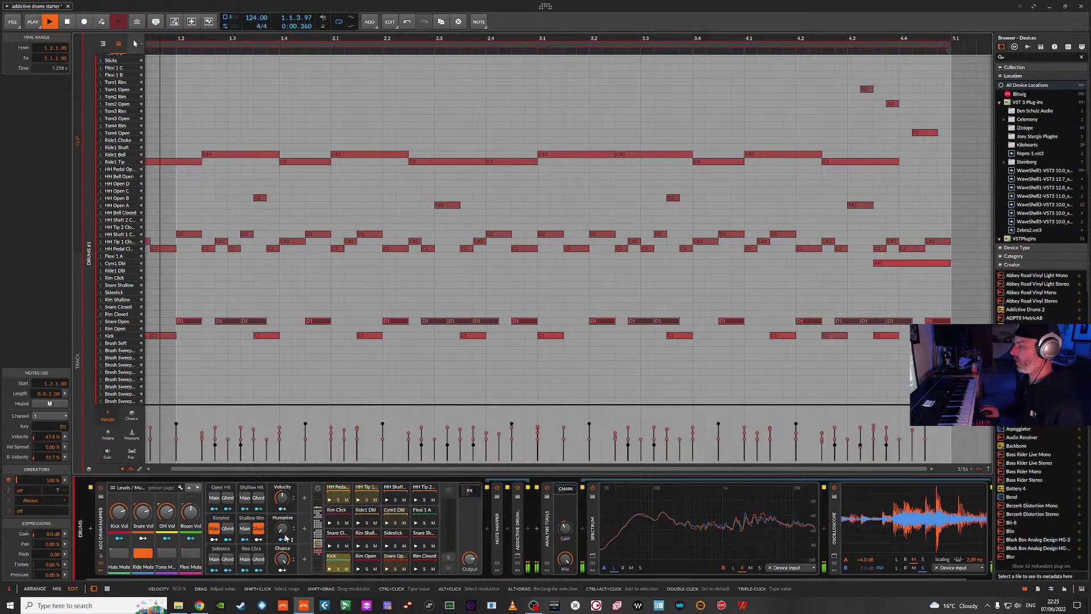
{"action": "key", "text": "space"}
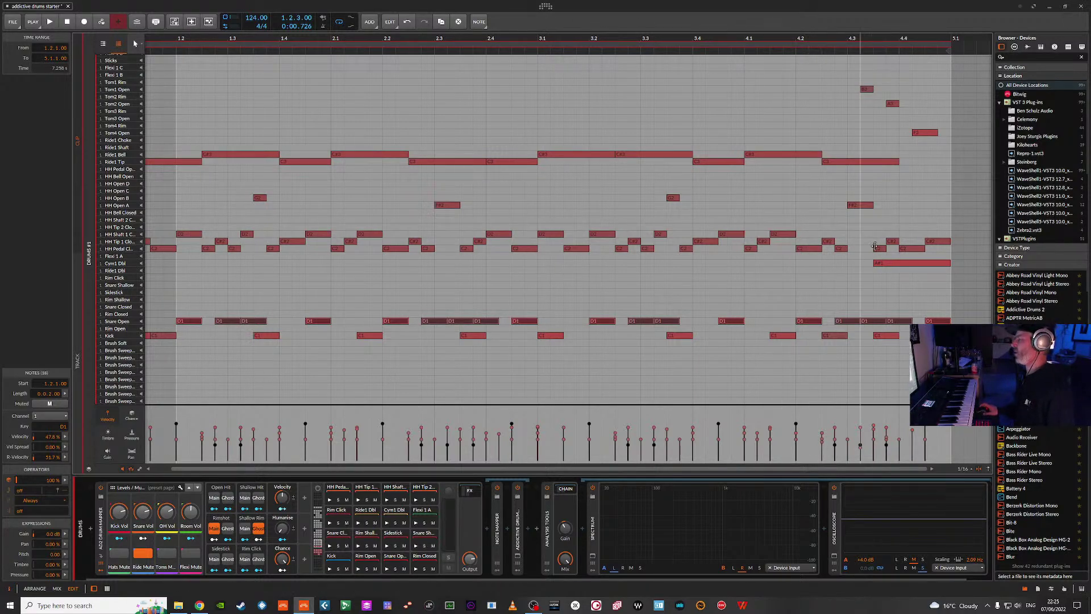
- Bring the Flexi 3 percussion notes into view and raise the Humanise macro while the clip plays
{"action": "scroll", "coordinate": [868, 140], "scroll_direction": "up", "scroll_amount": 5}
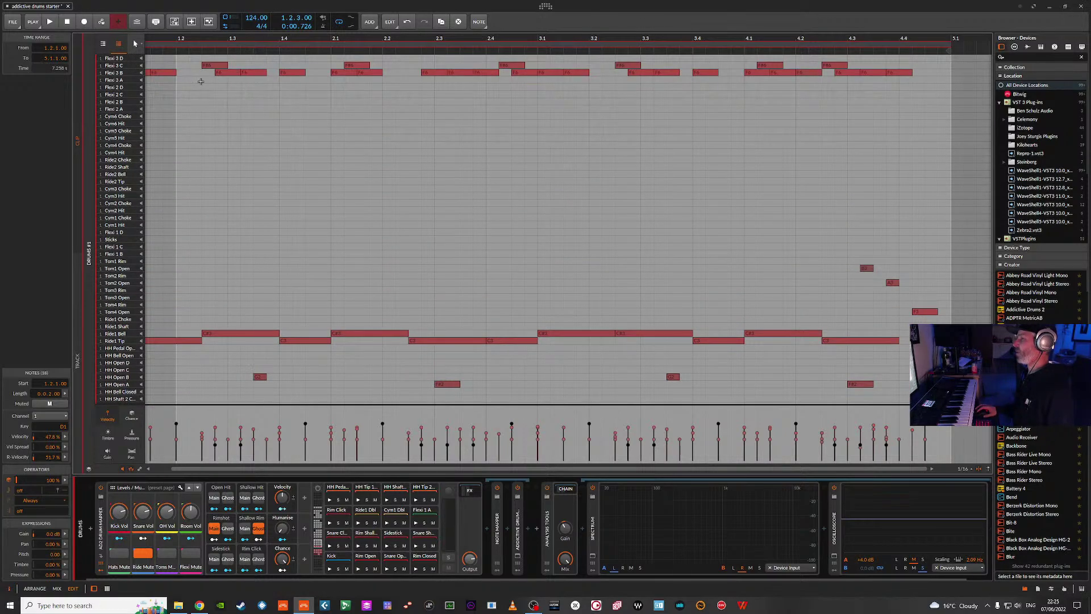
{"action": "key", "text": "space"}
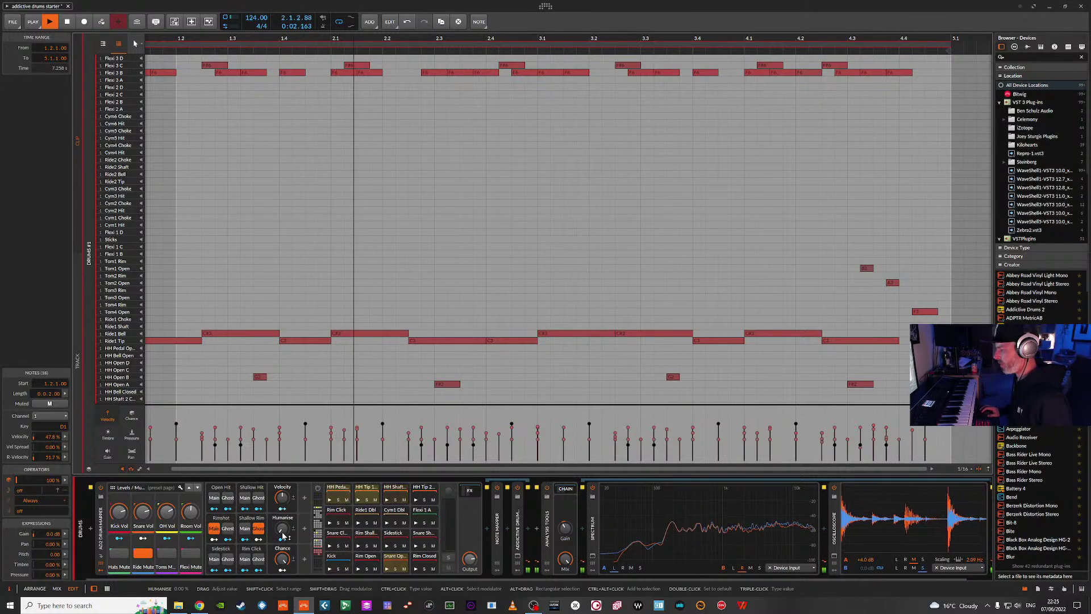
{"action": "left_click_drag", "start_coordinate": [281, 528], "coordinate": [281, 502]}
{"action": "key", "text": "space"}
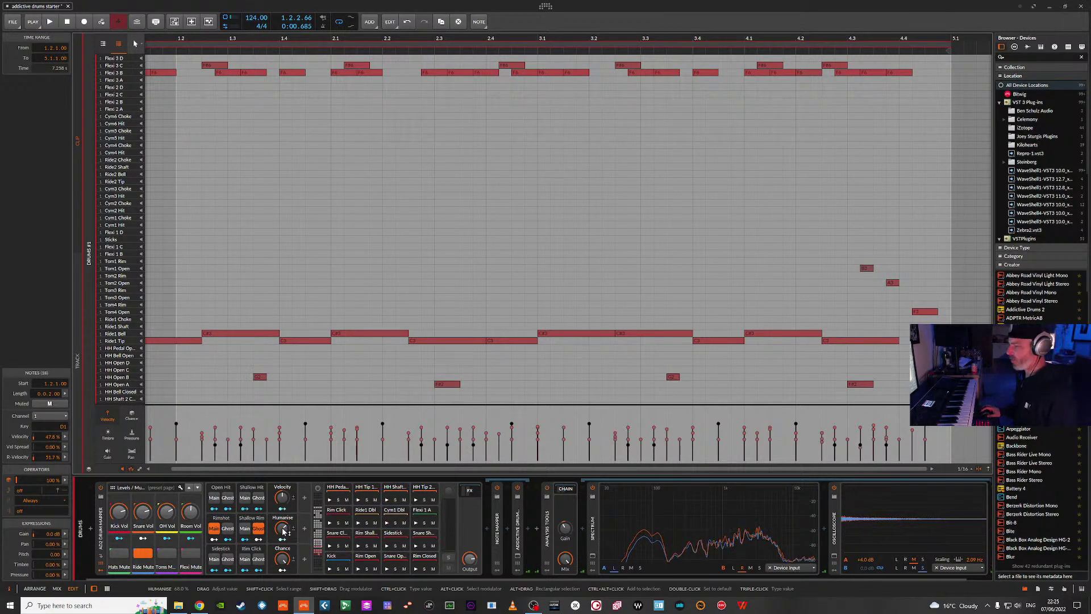
- Play back the drum loop to audition the current Humanise amount, and stop it
{"action": "left_click_drag", "start_coordinate": [284, 529], "coordinate": [284, 529]}
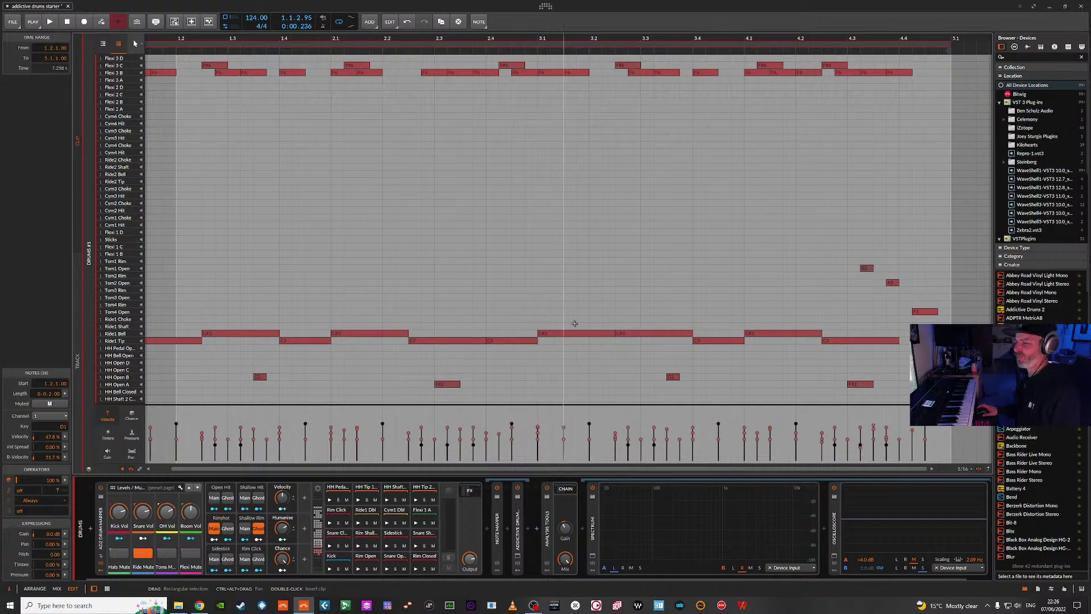
{"action": "key", "text": "space"}
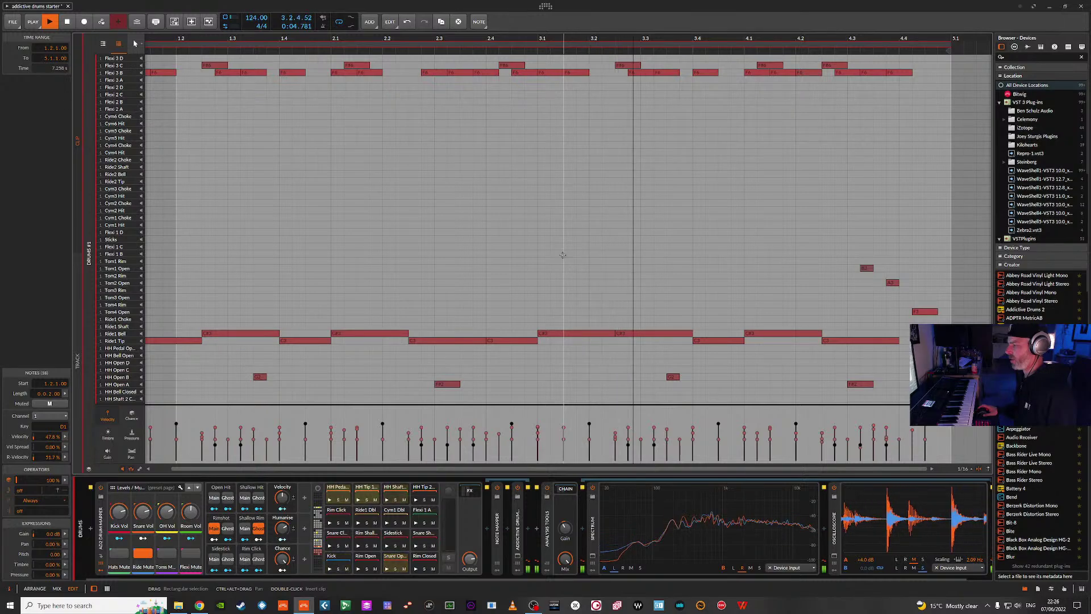
{"action": "key", "text": "space"}
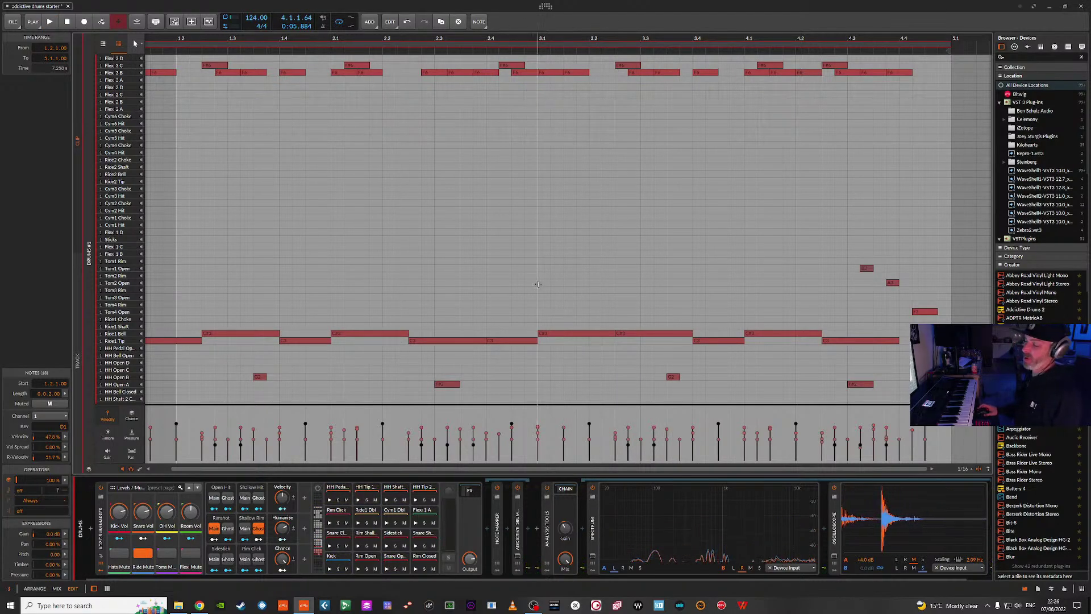
- Lower the drum mapper's Humanise amount to 33% while auditioning the drum loop
{"action": "key", "text": "space"}
{"action": "left_click_drag", "start_coordinate": [284, 534], "coordinate": [284, 563]}
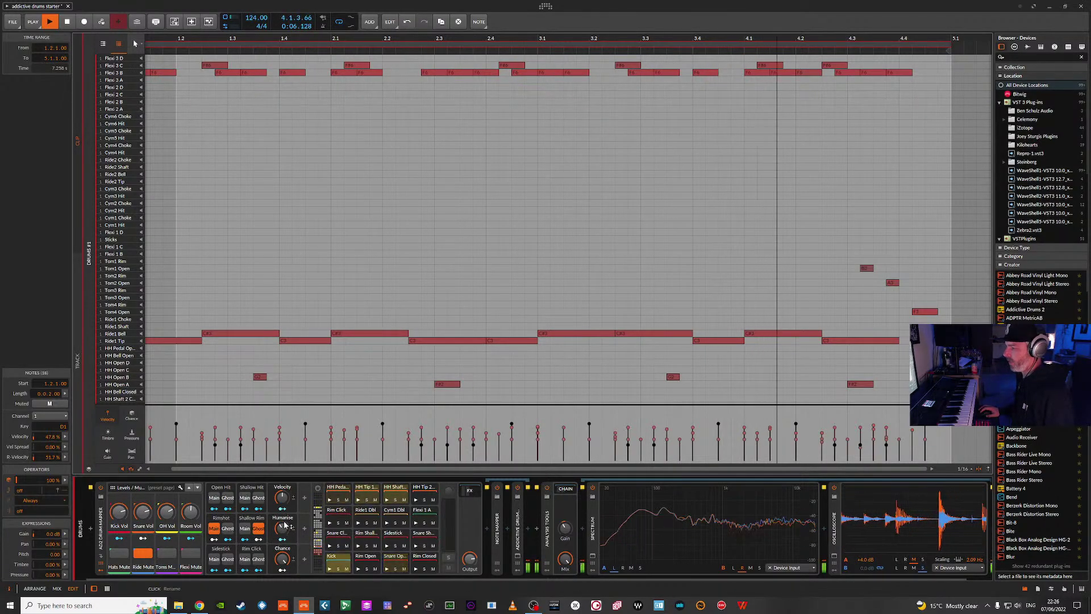
{"action": "key", "text": "space"}
{"action": "left_click_drag", "start_coordinate": [285, 532], "coordinate": [284, 534]}
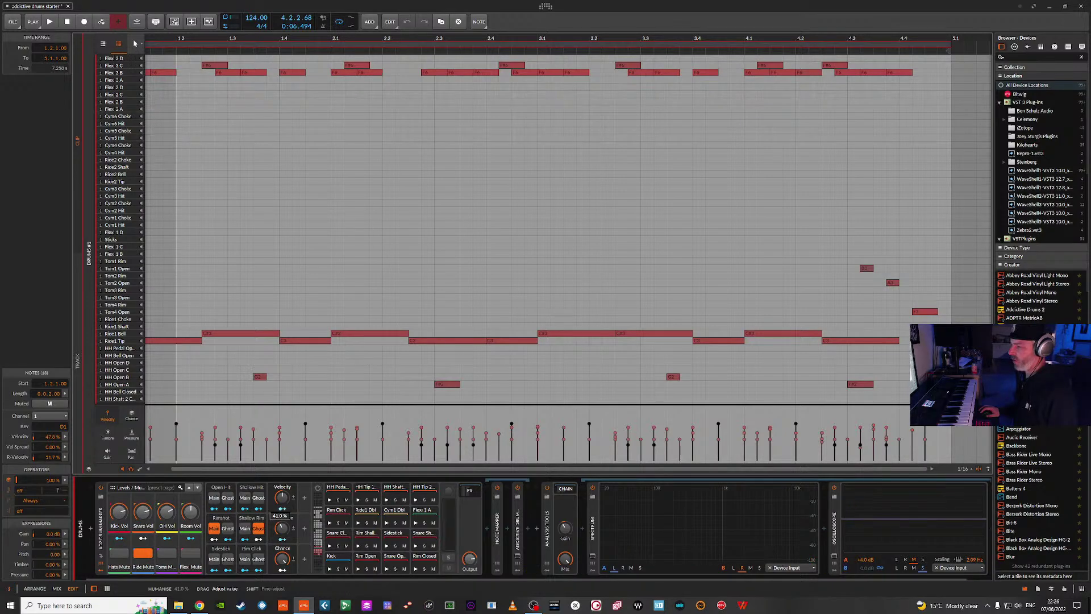
{"action": "left_click_drag", "start_coordinate": [283, 532], "coordinate": [283, 531]}
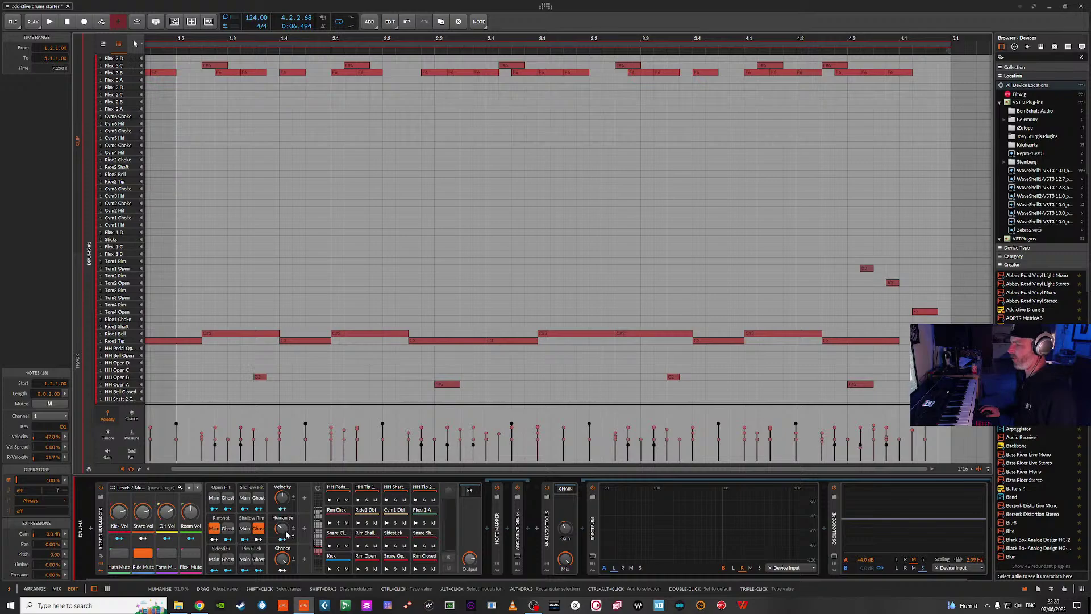
{"action": "key", "text": "space"}
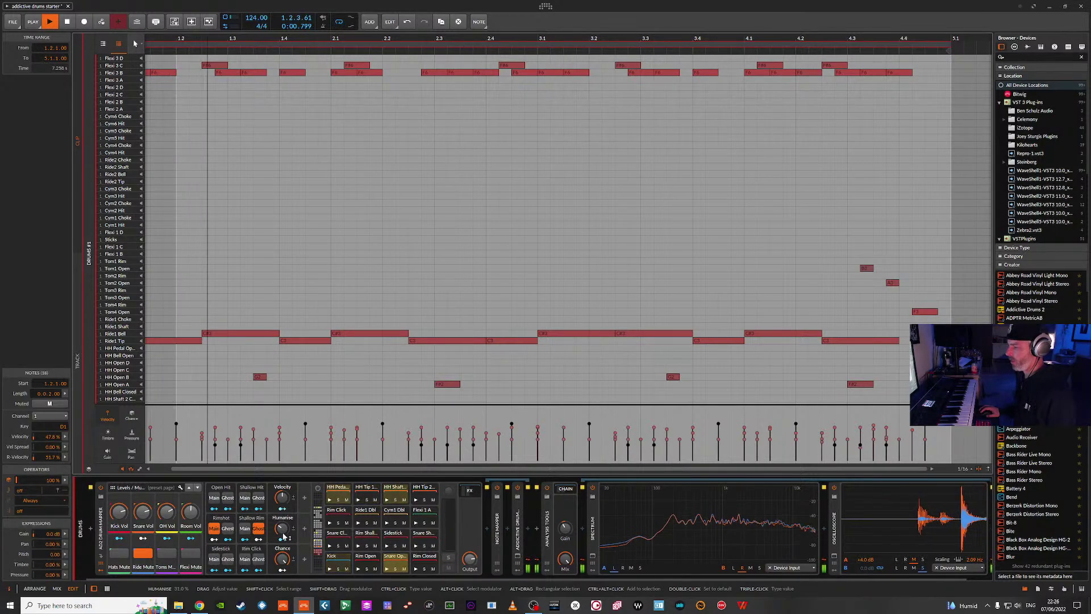
{"action": "left_click_drag", "start_coordinate": [284, 537], "coordinate": [284, 535]}
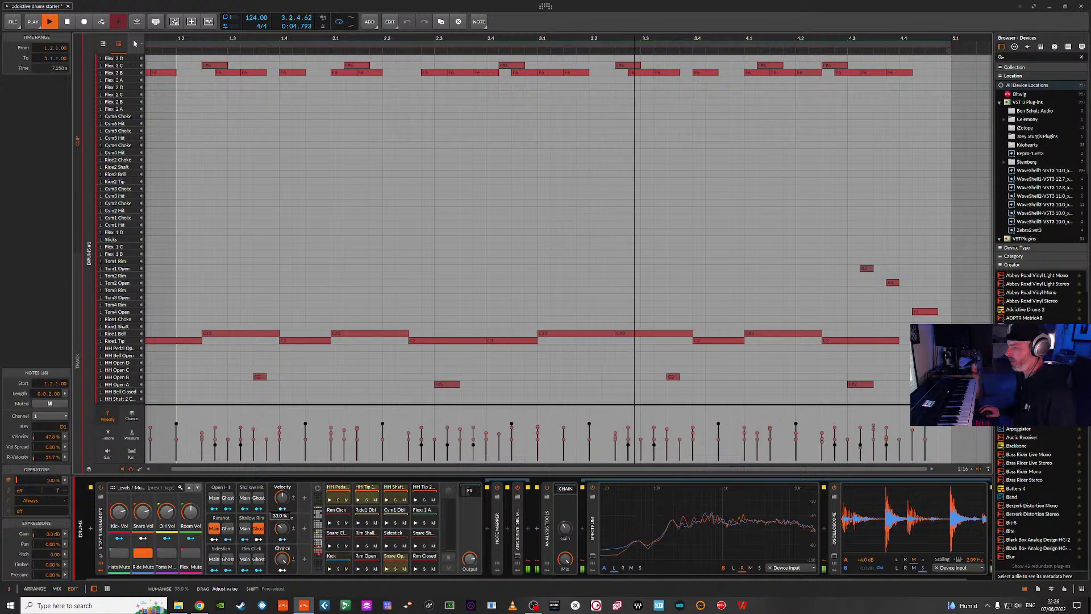
{"action": "key", "text": "space"}
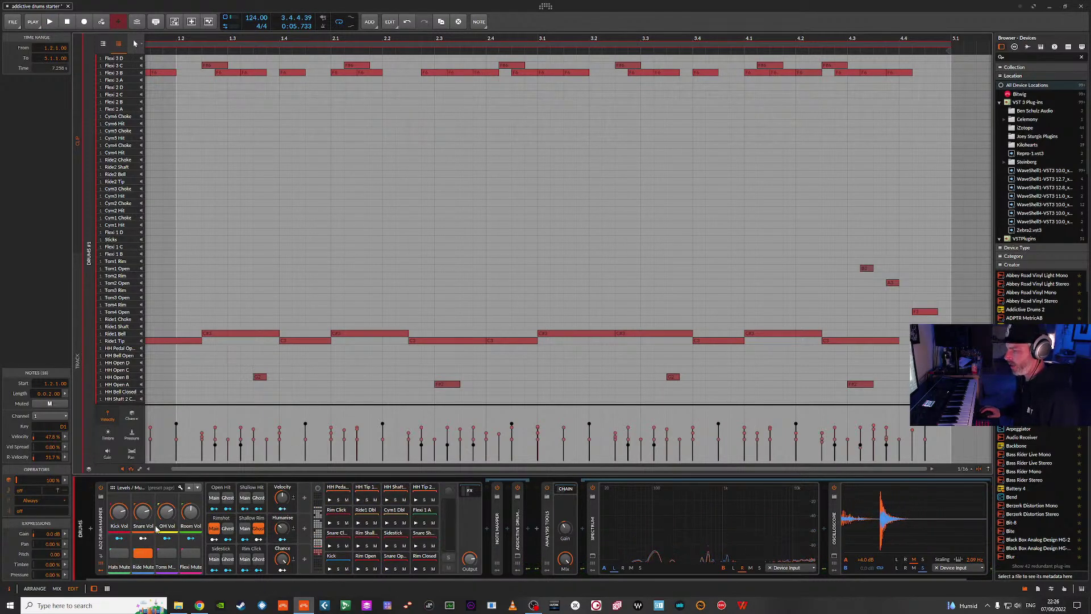
- Toggle the lower Dir +/- control on the Kick / Snare remote page and move on to the toms and flexi page
{"action": "left_click", "coordinate": [197, 488]}
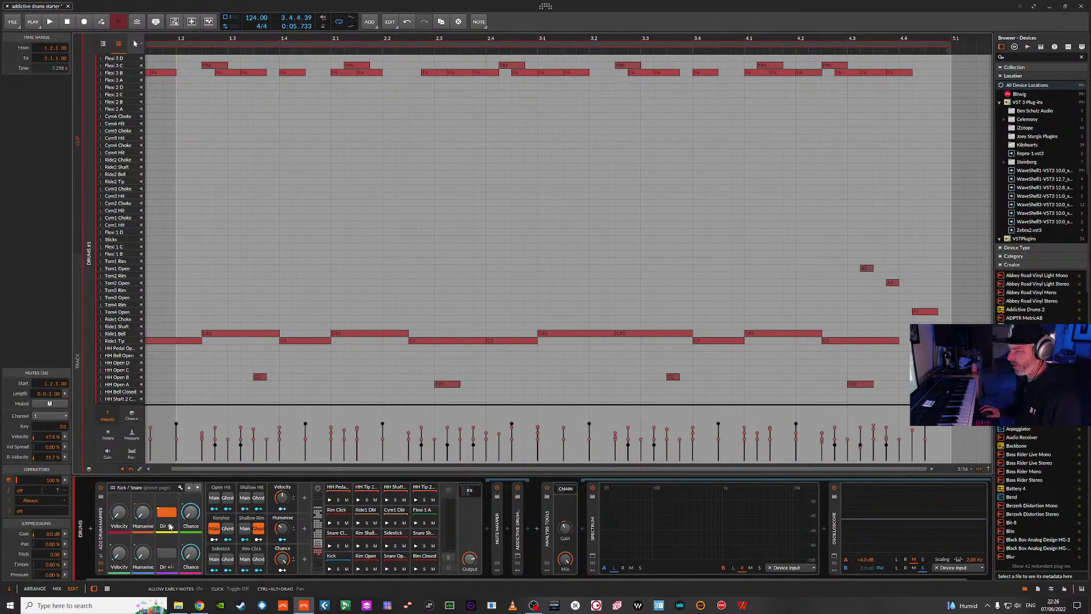
{"action": "left_click", "coordinate": [166, 552]}
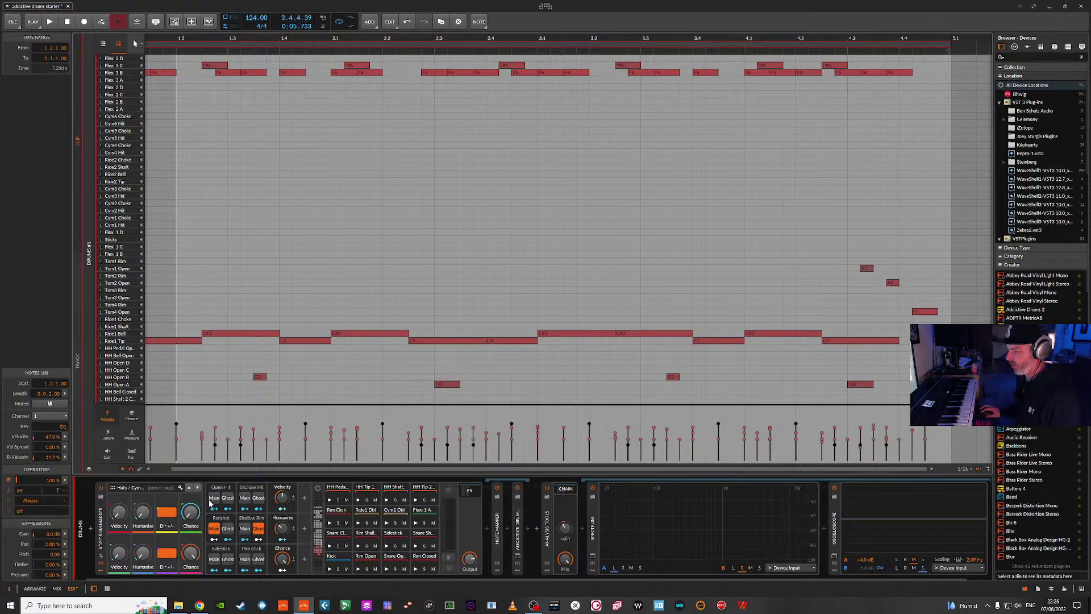
{"action": "left_click", "coordinate": [198, 487]}
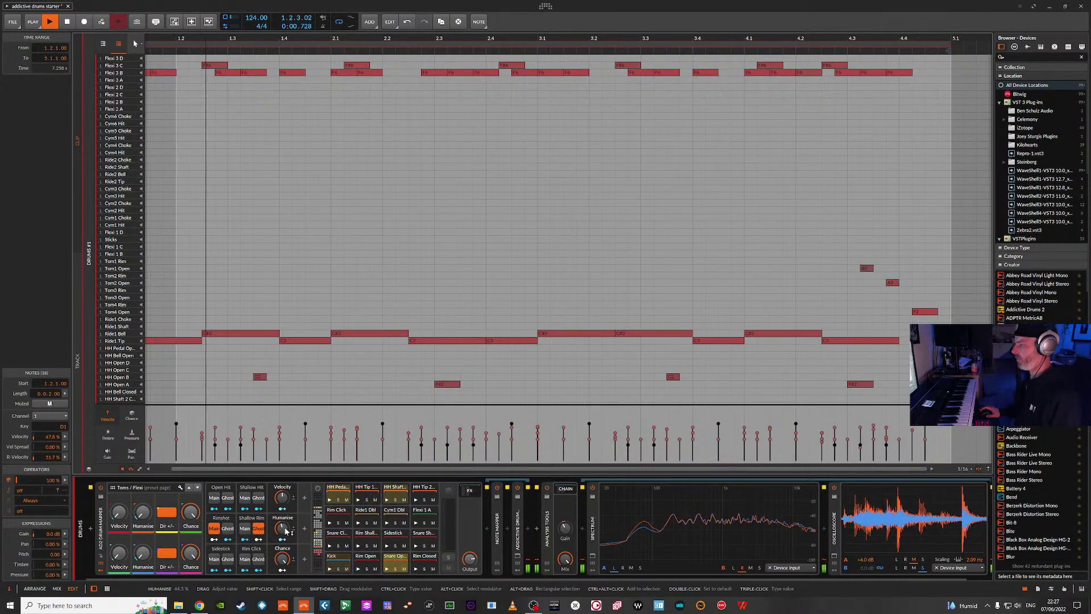
{"action": "key", "text": "space"}
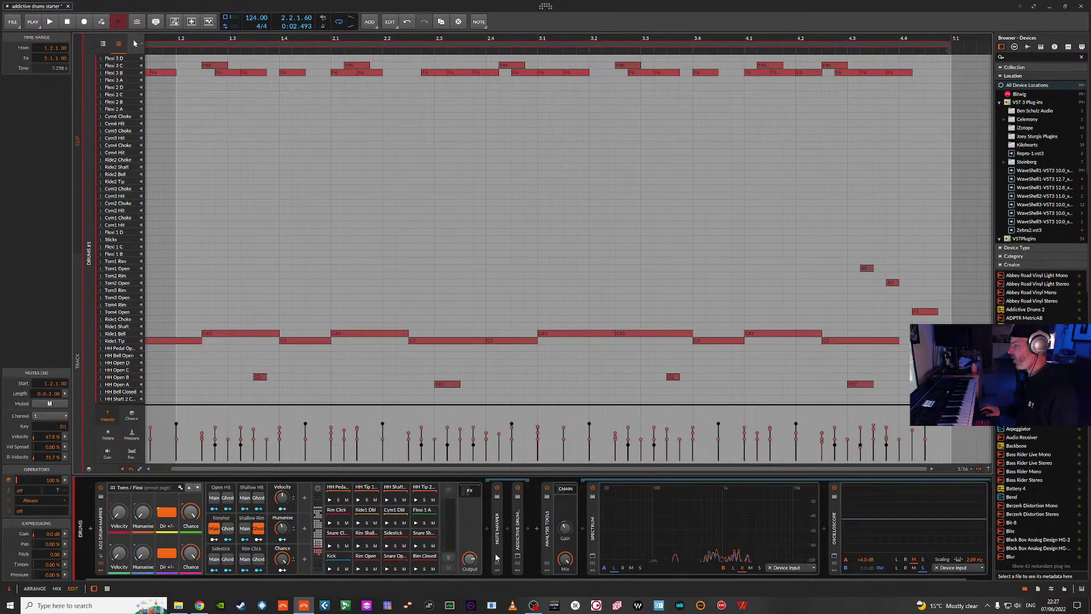
- Switch the Addictive Drums 2 kit to the Funk preset Naturally Funky and audition it with the loop
{"action": "left_click", "coordinate": [516, 557]}
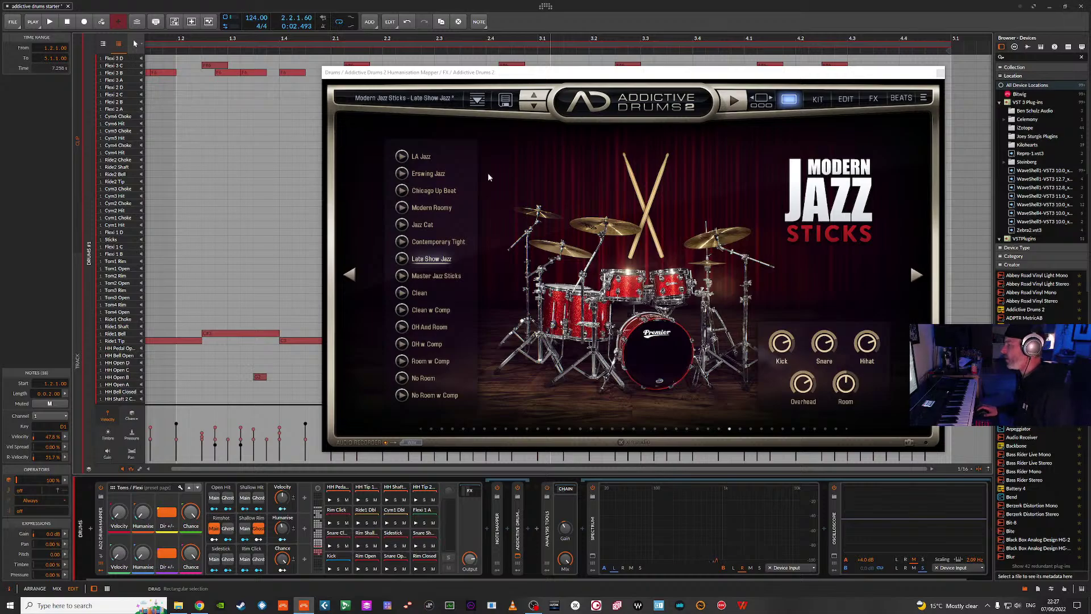
{"action": "left_click", "coordinate": [347, 275]}
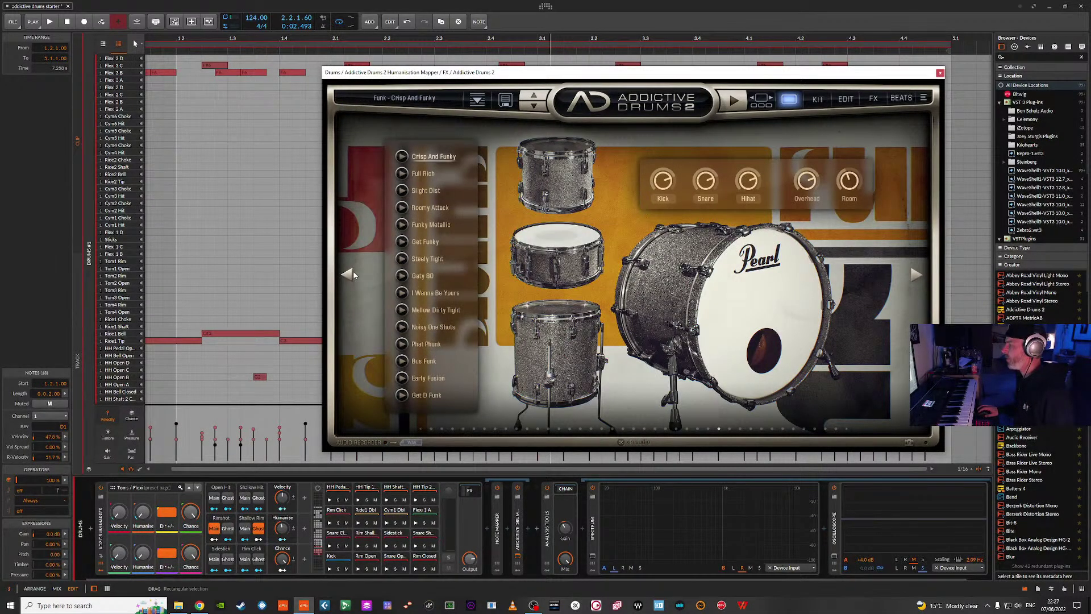
{"action": "left_click", "coordinate": [348, 275]}
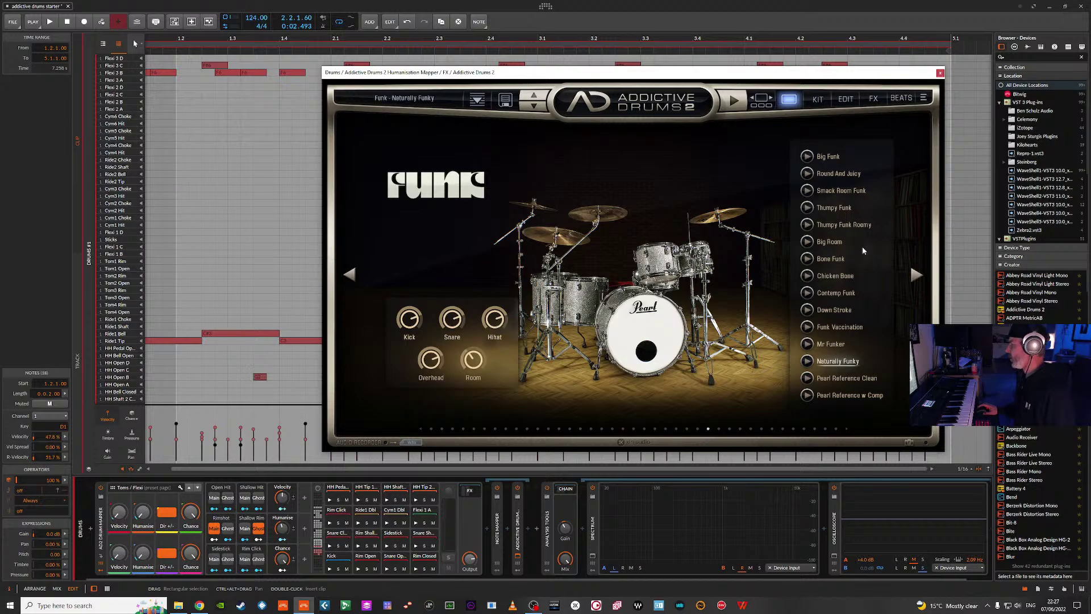
{"action": "key", "text": "space"}
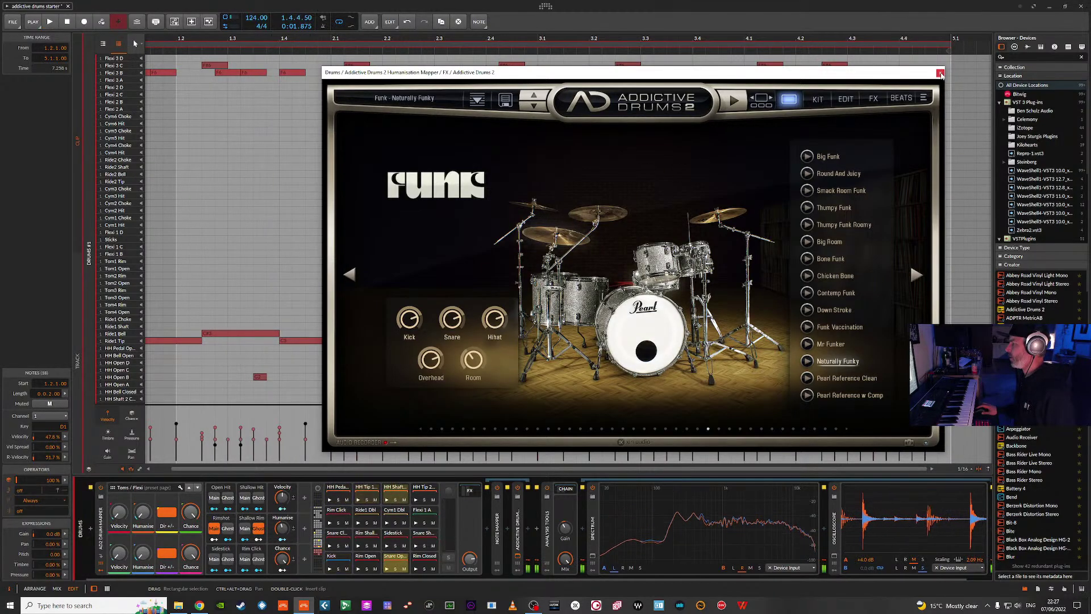
{"action": "left_click", "coordinate": [940, 75]}
{"action": "key", "text": "space"}
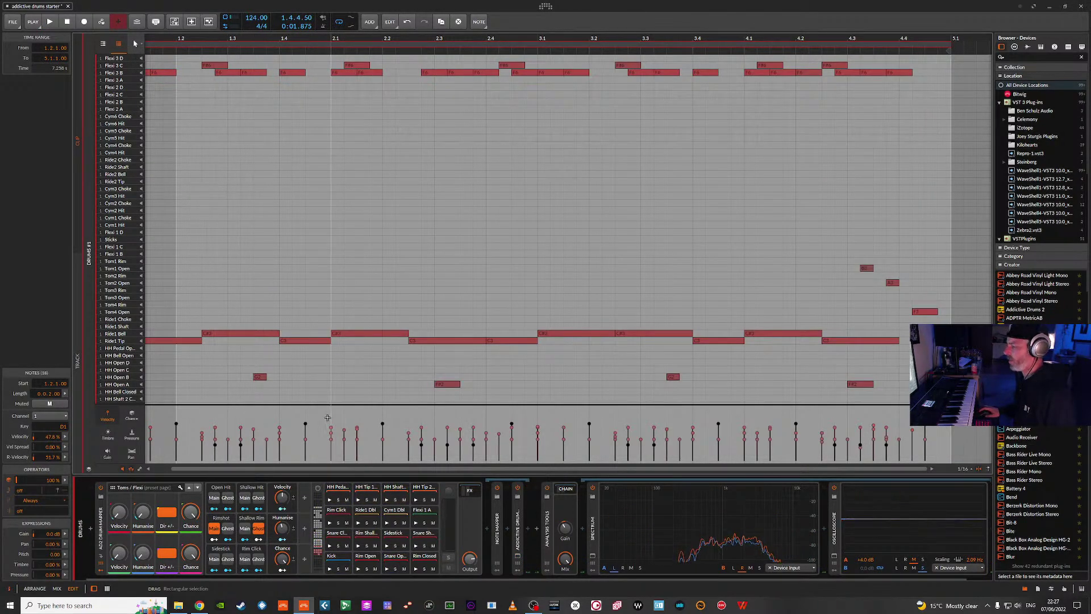
- Load the 11" Conga, Skin on Skin into the Flexi 3 slot of the Addictive Drums 2 kit
{"action": "left_click", "coordinate": [514, 569]}
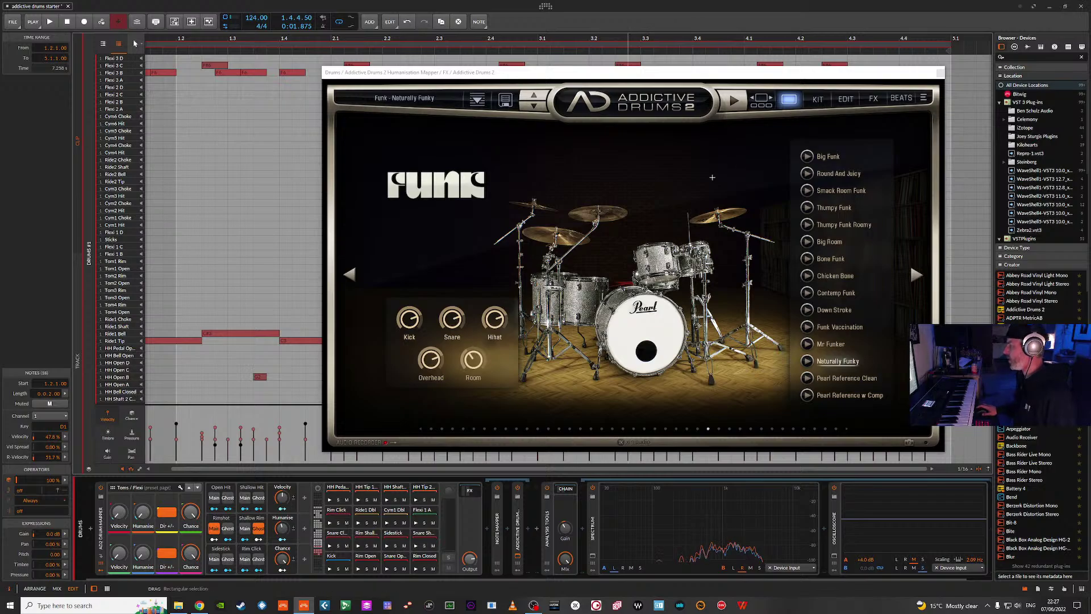
{"action": "left_click", "coordinate": [830, 100]}
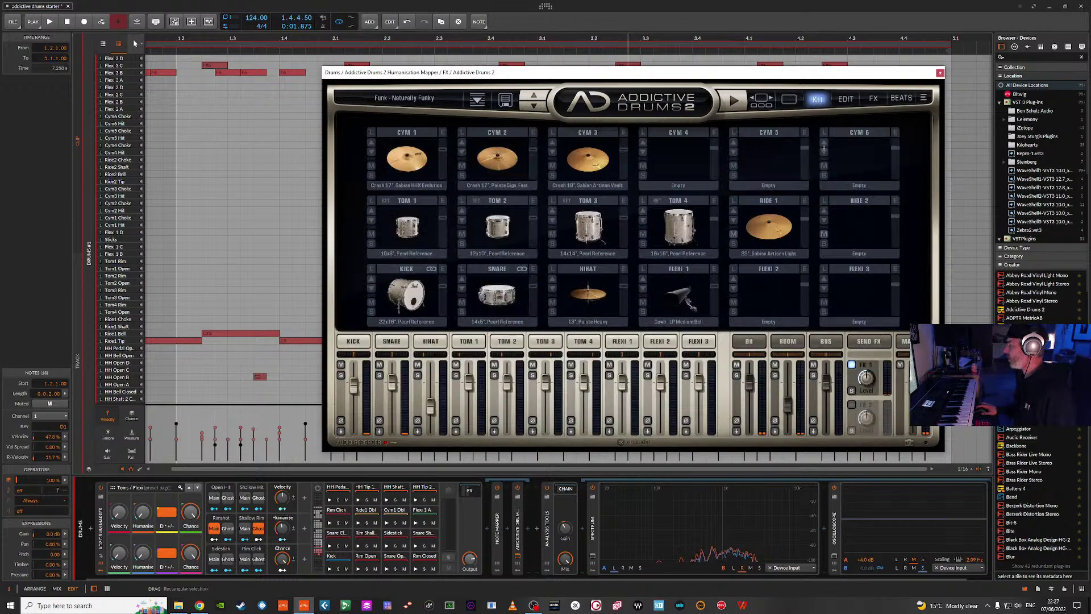
{"action": "left_click", "coordinate": [825, 268]}
{"action": "left_click", "coordinate": [676, 366]}
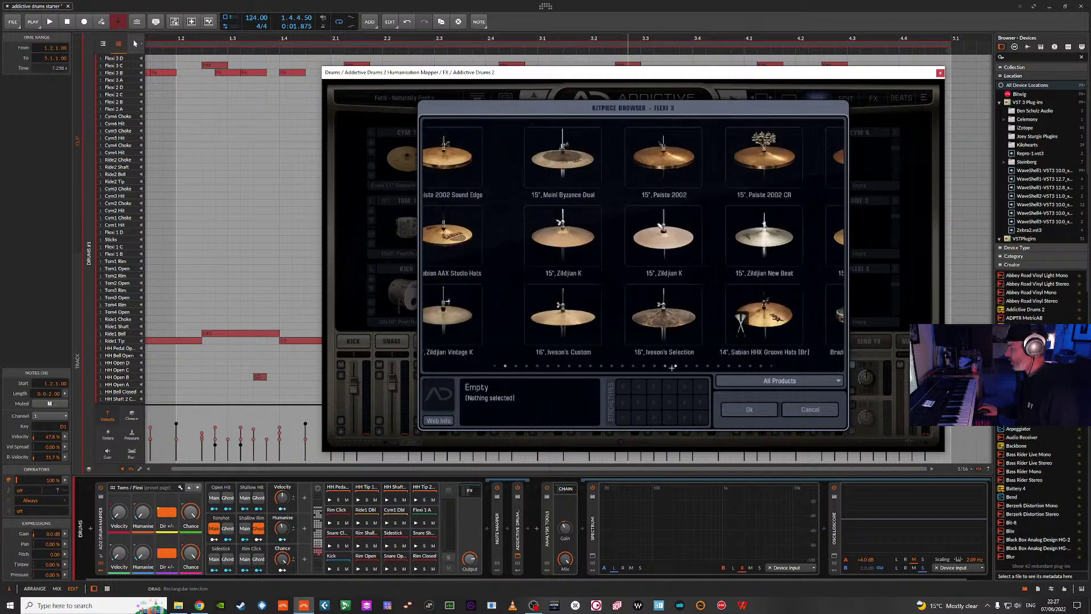
{"action": "left_click", "coordinate": [690, 245]}
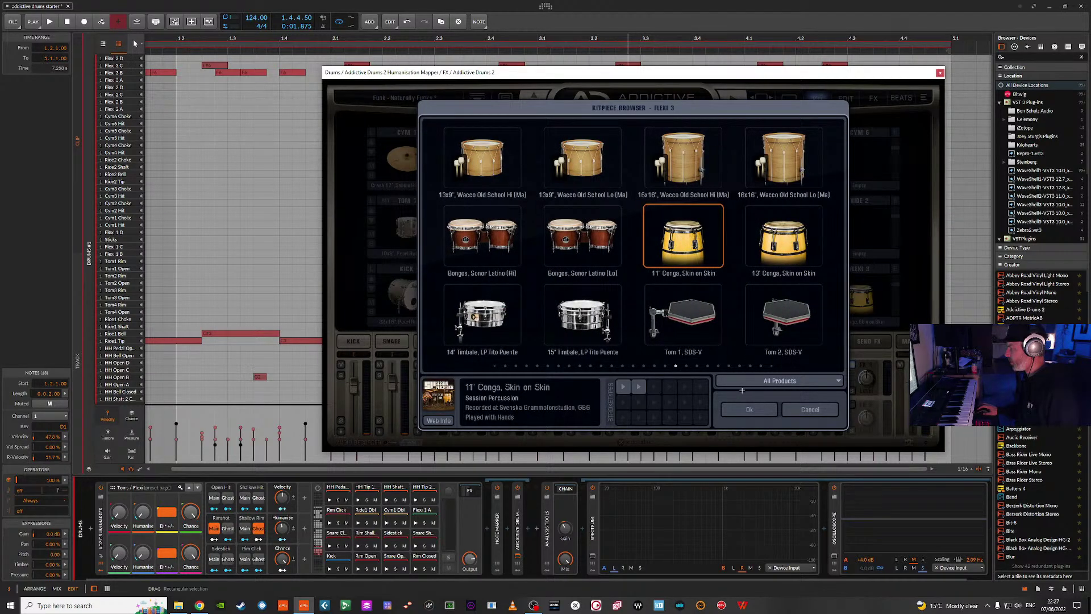
{"action": "left_click", "coordinate": [750, 408]}
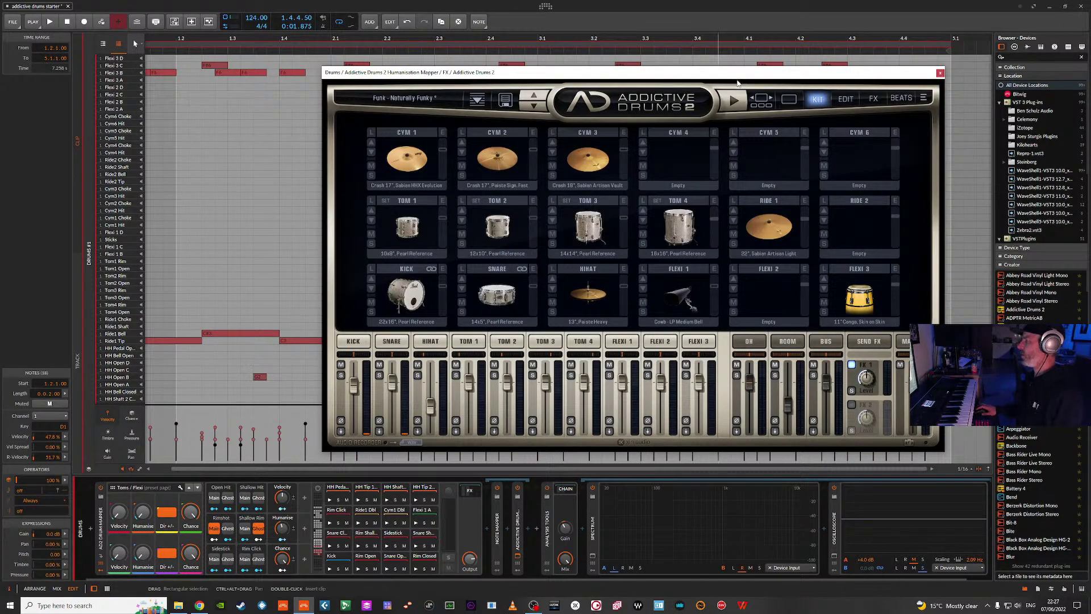
{"action": "left_click", "coordinate": [941, 74]}
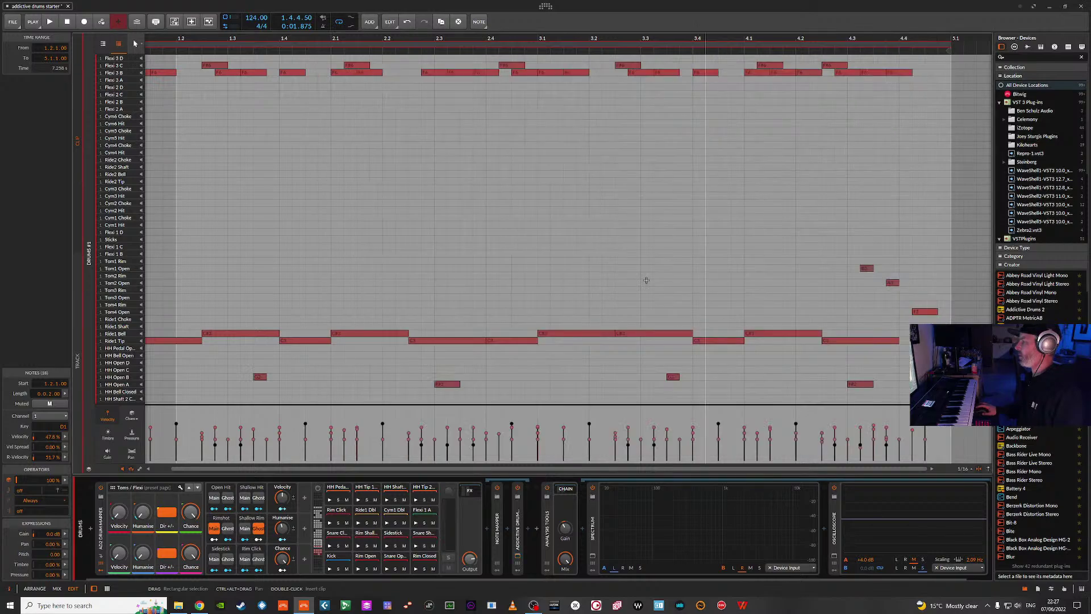
- Audition the loop with the conga and return the mapper's remote controls to the levels and mutes page
{"action": "key", "text": "space"}
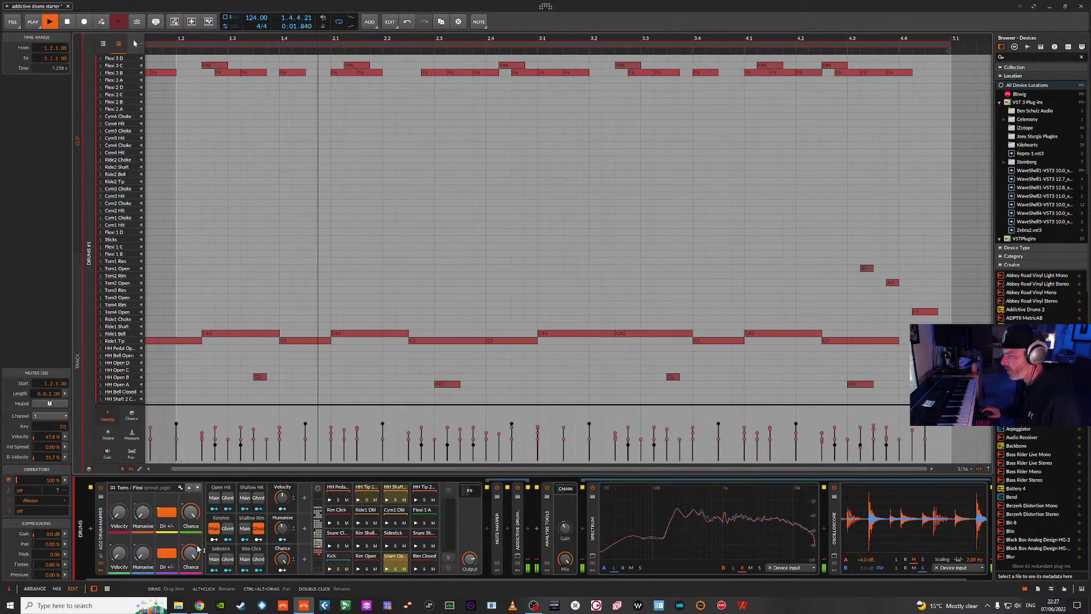
{"action": "left_click", "coordinate": [189, 488]}
{"action": "left_click", "coordinate": [189, 489]}
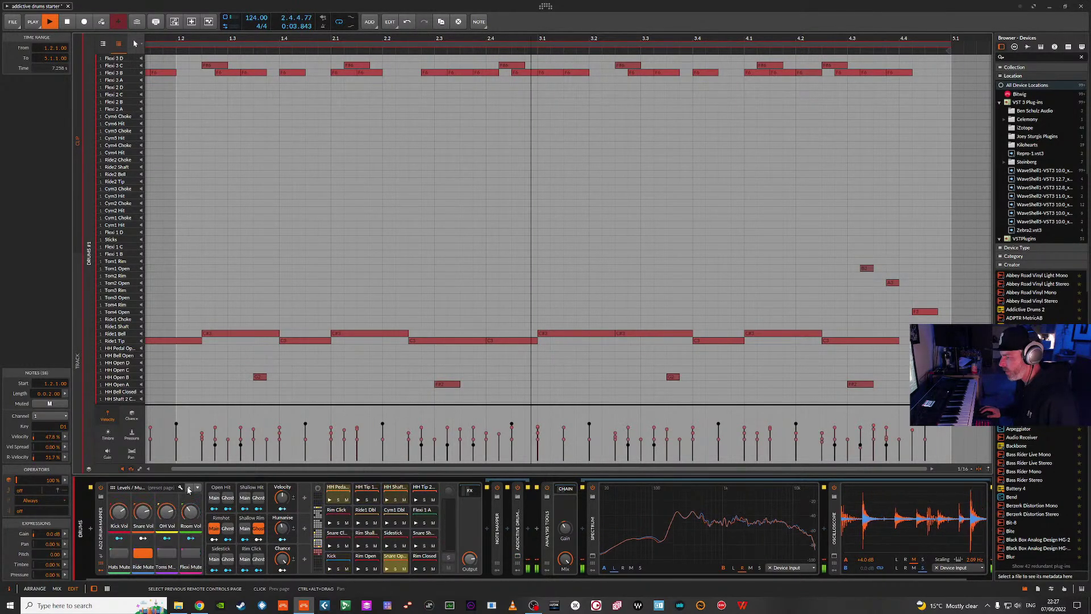
{"action": "key", "text": "space"}
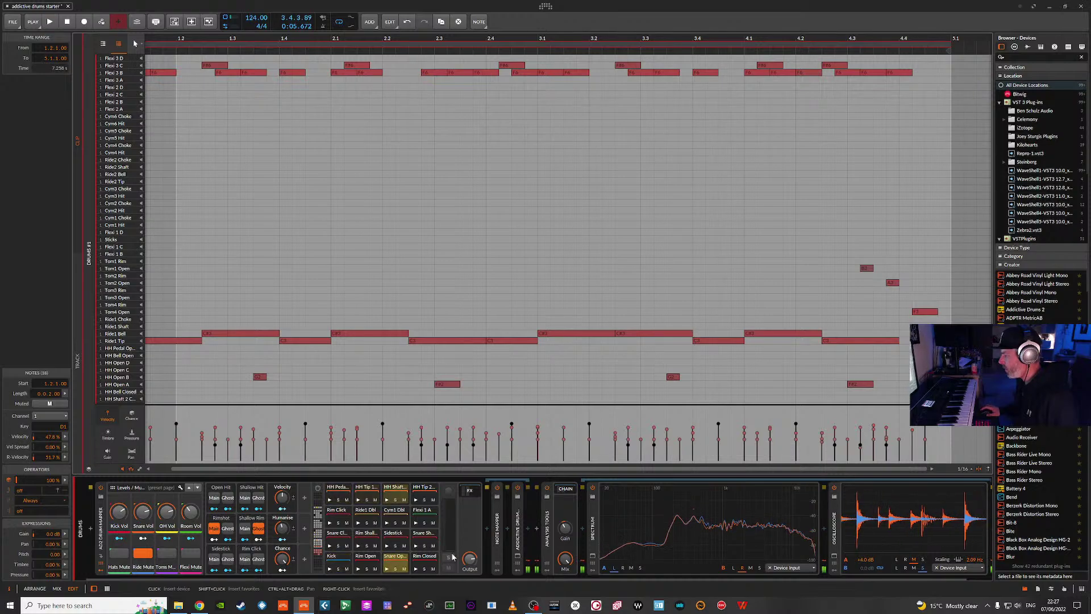
- Enable the EQ on Flexi 3 and cut about 5.4 dB around 685 Hz, comparing the conga with the EQ off and on during playback
{"action": "left_click", "coordinate": [513, 558]}
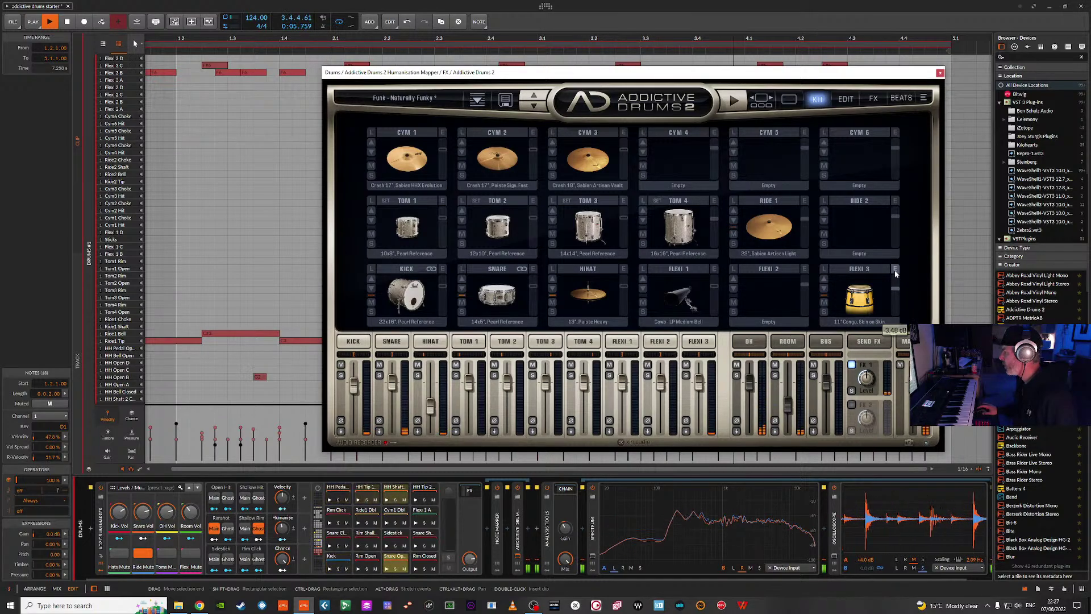
{"action": "left_click", "coordinate": [895, 272]}
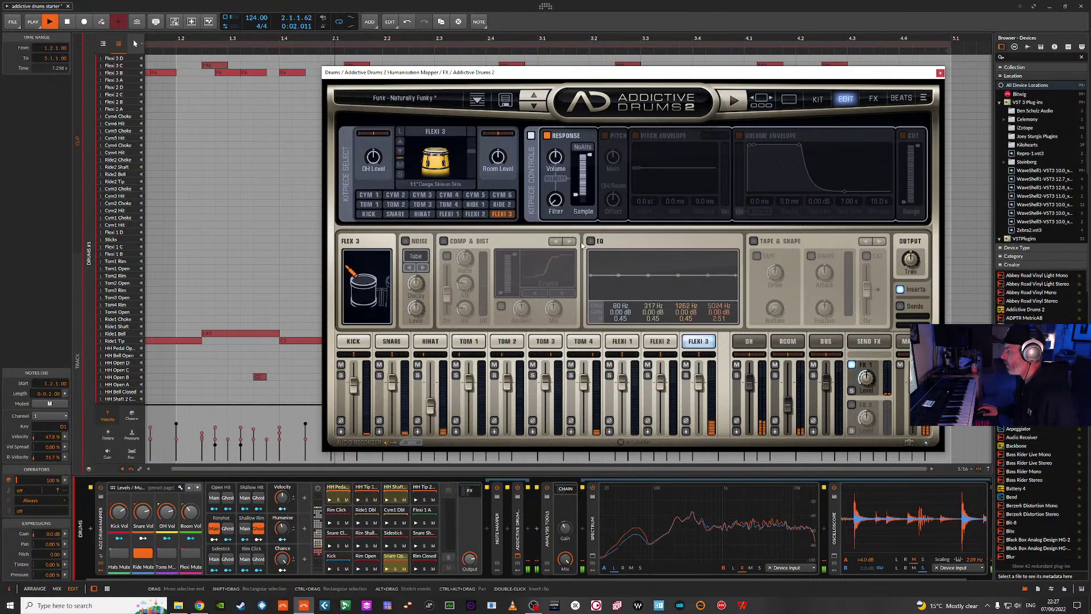
{"action": "left_click", "coordinate": [591, 242]}
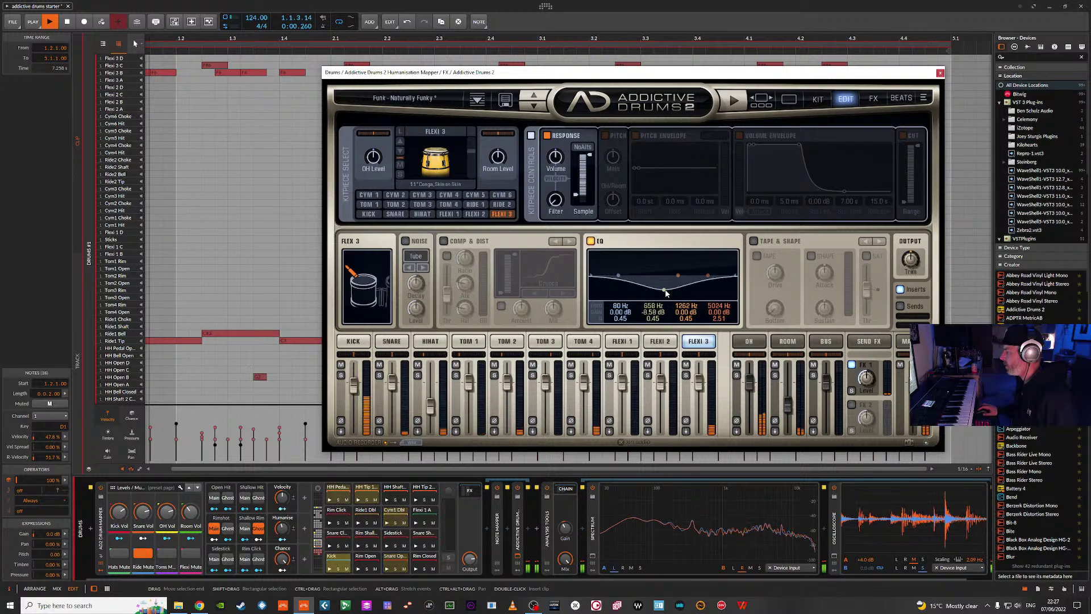
{"action": "left_click_drag", "start_coordinate": [666, 292], "coordinate": [667, 289]}
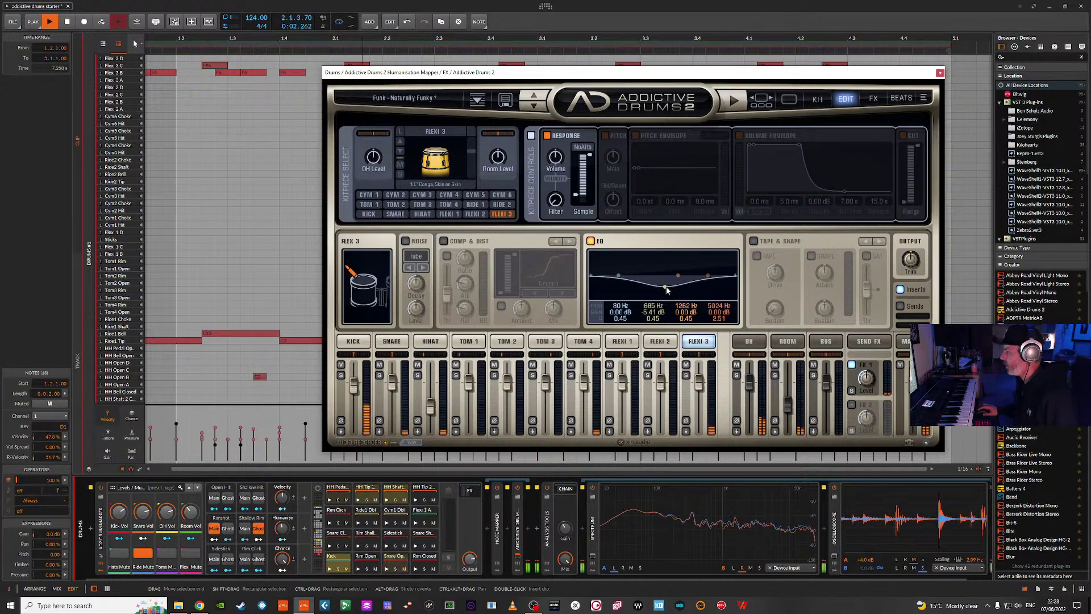
{"action": "left_click", "coordinate": [597, 243]}
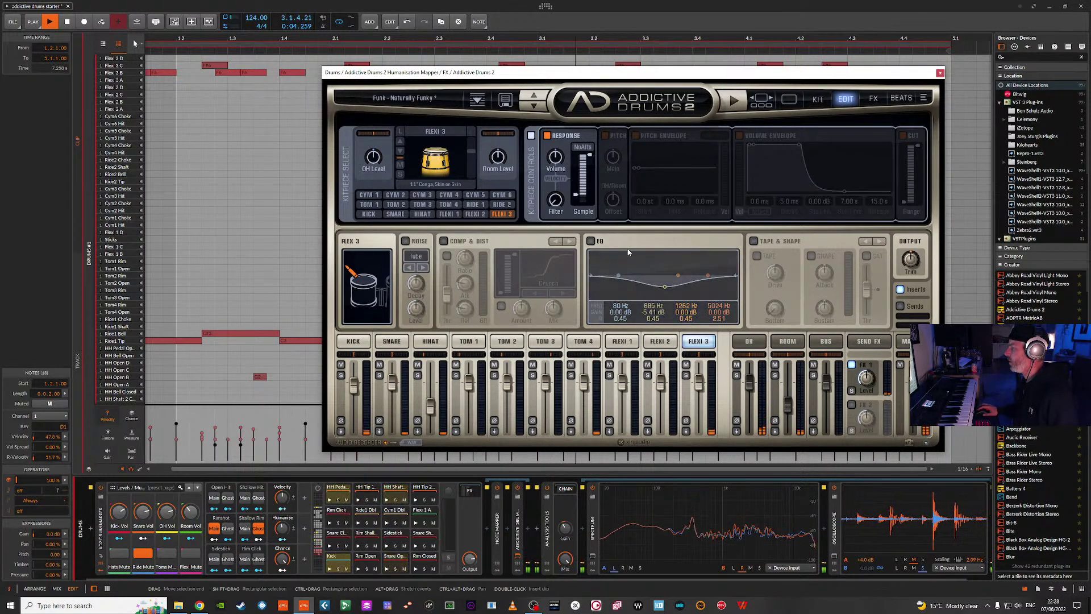
{"action": "left_click", "coordinate": [591, 242]}
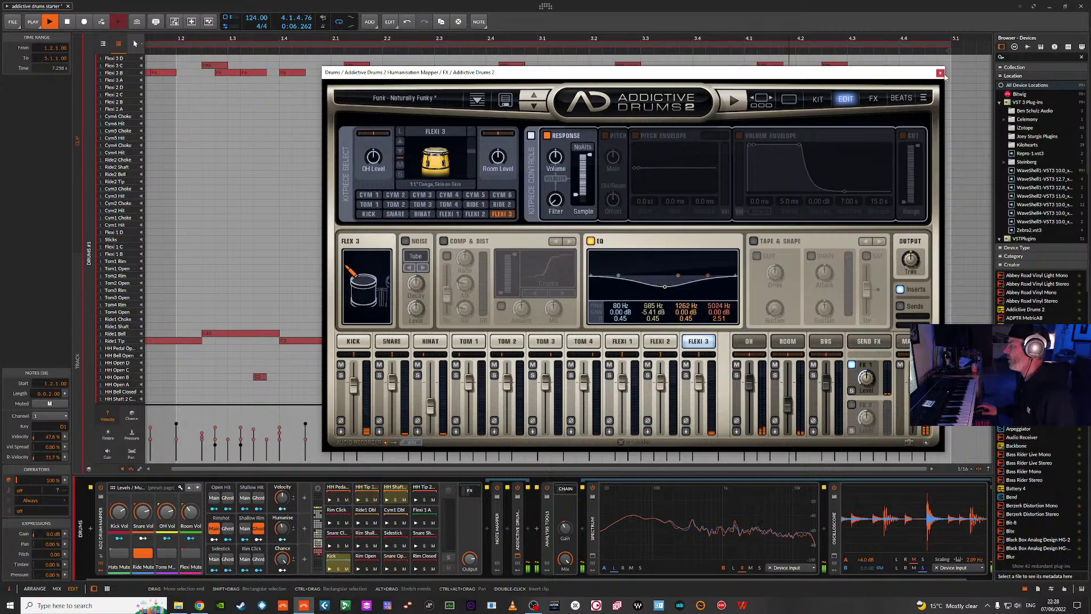
{"action": "key", "text": "space"}
{"action": "left_click", "coordinate": [941, 74]}
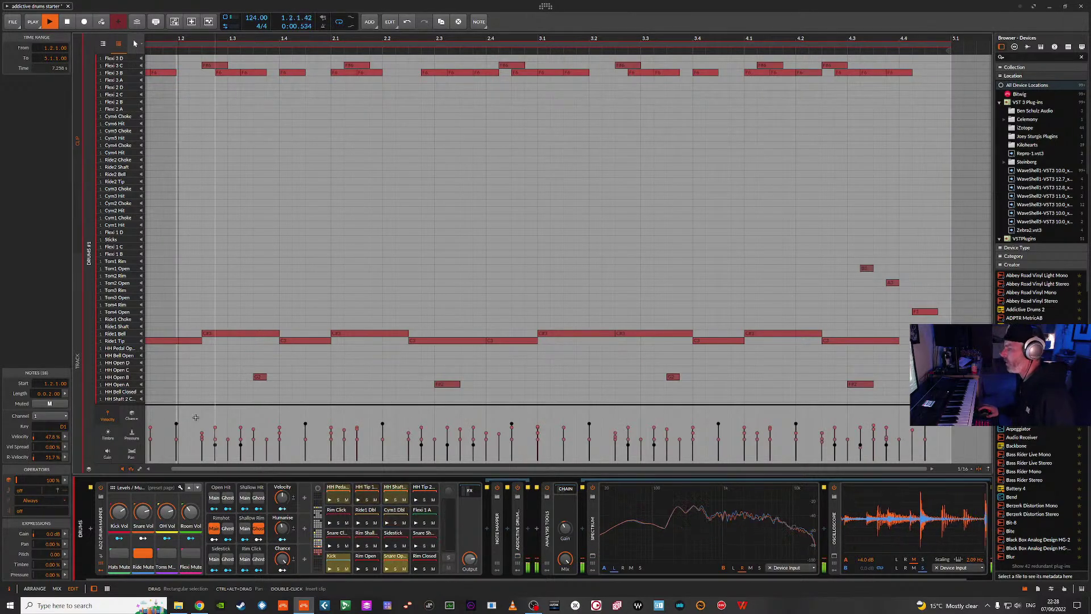
{"action": "key", "text": "space"}
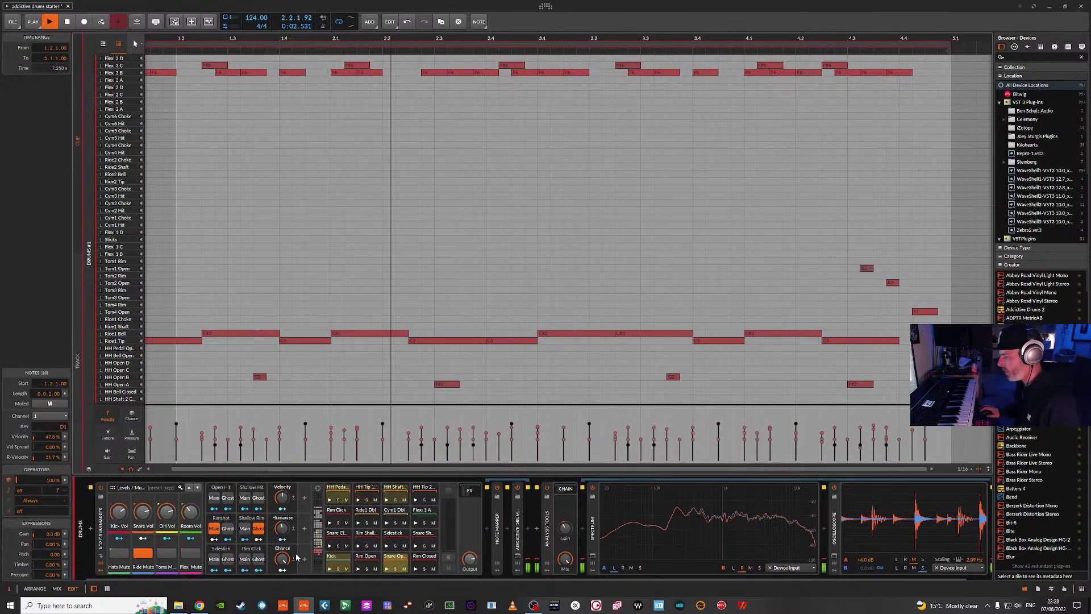
- Try different Chance amounts in the drum mapper, including 67.0%, while auditioning the loop
{"action": "key", "text": "space"}
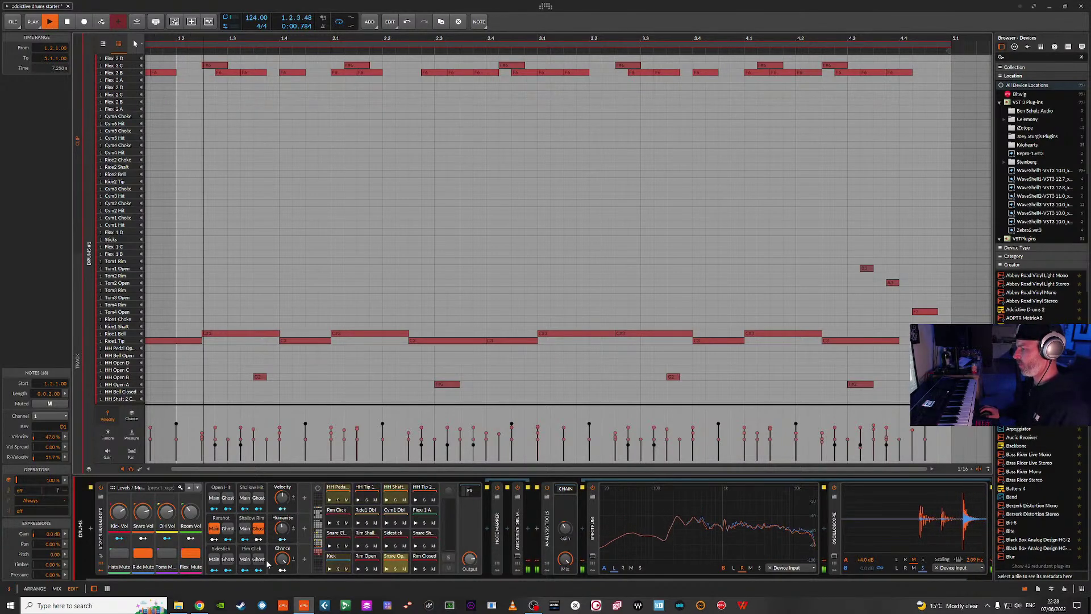
{"action": "left_click_drag", "start_coordinate": [283, 560], "coordinate": [283, 591]}
{"action": "key", "text": "space"}
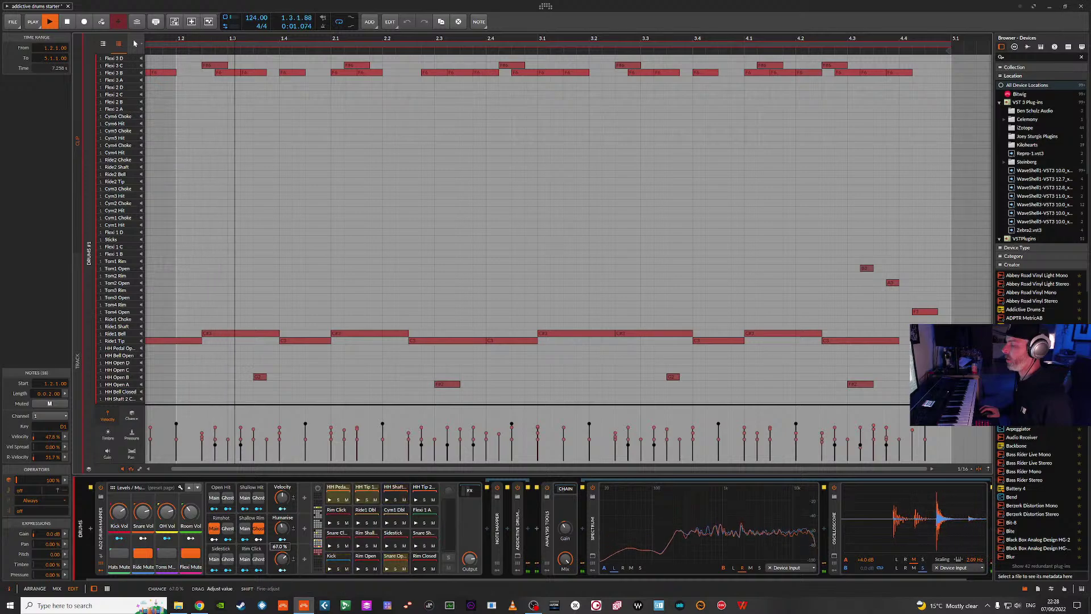
{"action": "left_click_drag", "start_coordinate": [282, 560], "coordinate": [282, 547]}
{"action": "key", "text": "space"}
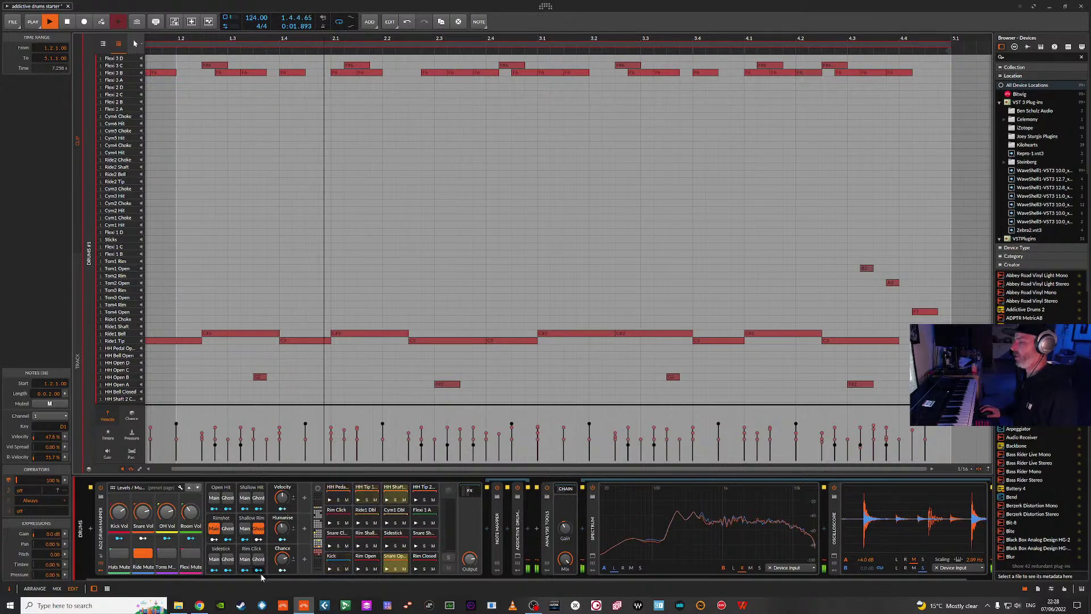
{"action": "left_click_drag", "start_coordinate": [281, 561], "coordinate": [282, 574]}
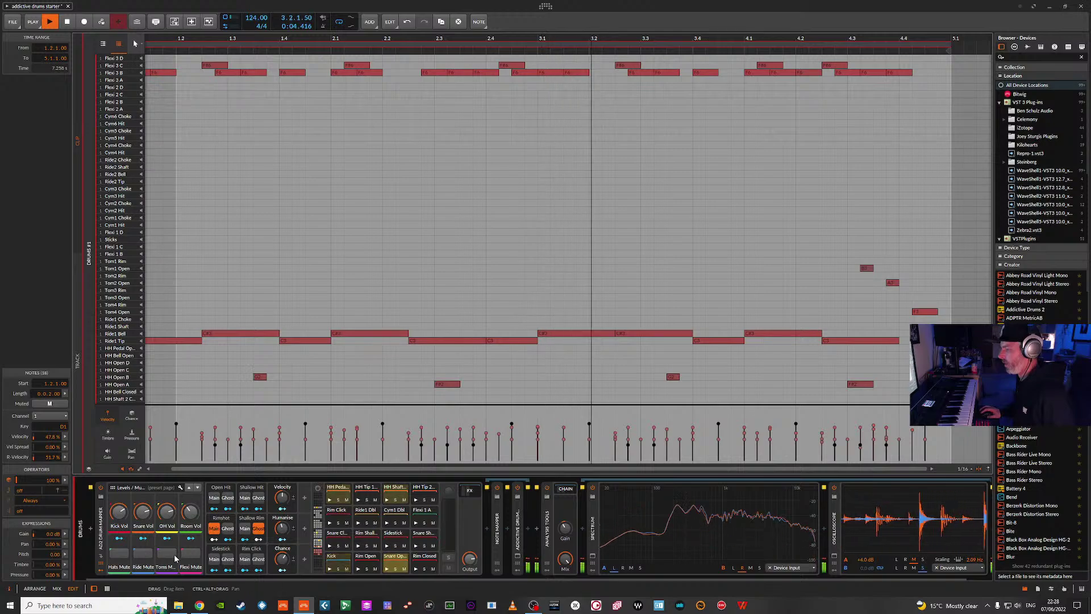
- Mute the Flexi pieces and audition changed snare articulations, with Shallow Hit as main and Rimshot as ghost
{"action": "left_click", "coordinate": [192, 555]}
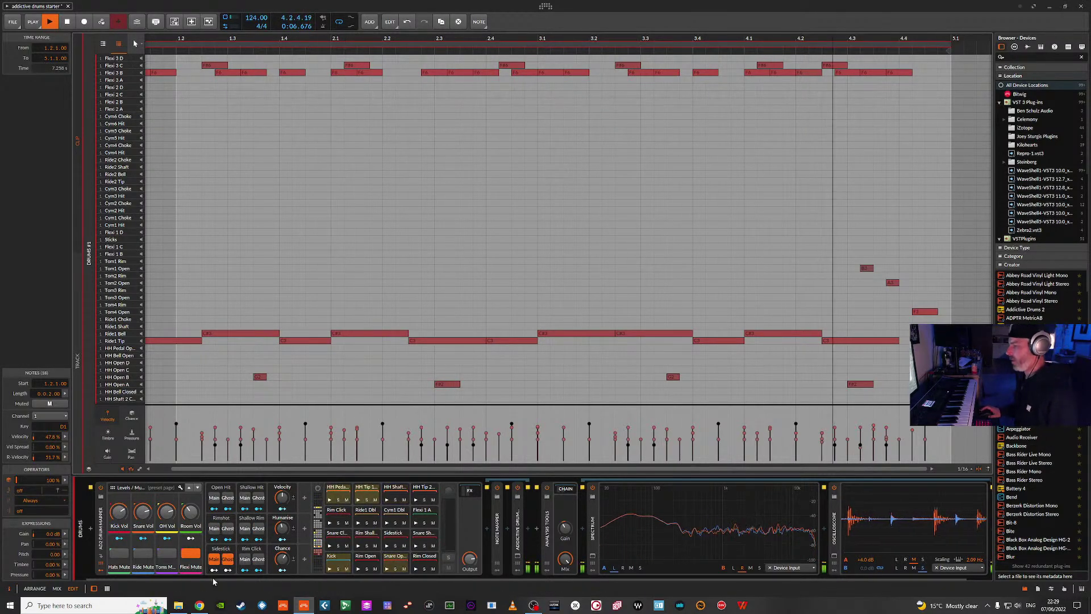
{"action": "left_click", "coordinate": [227, 559]}
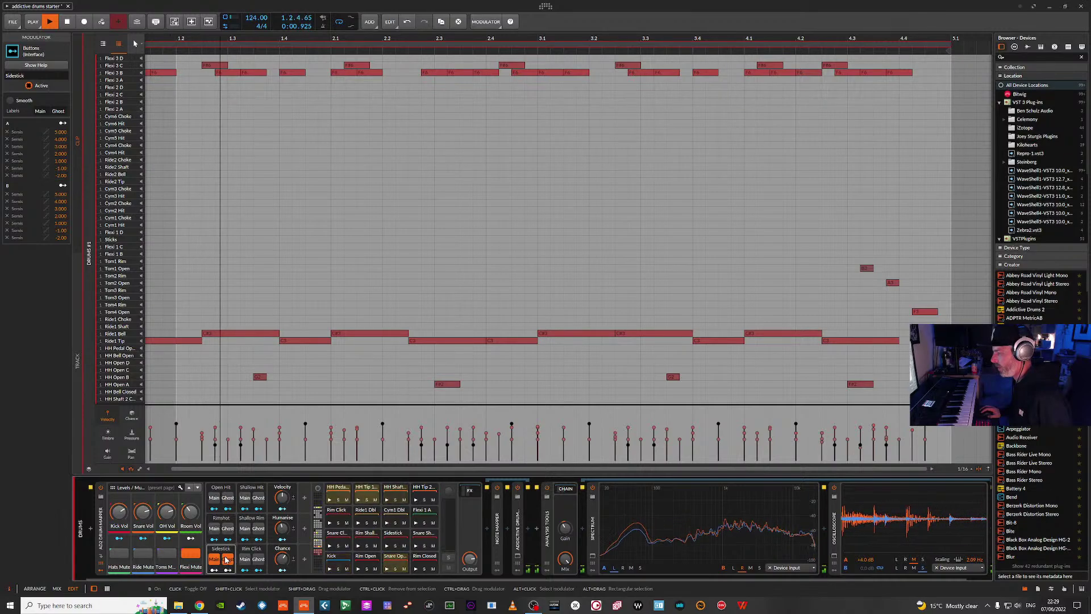
{"action": "left_click", "coordinate": [228, 529]}
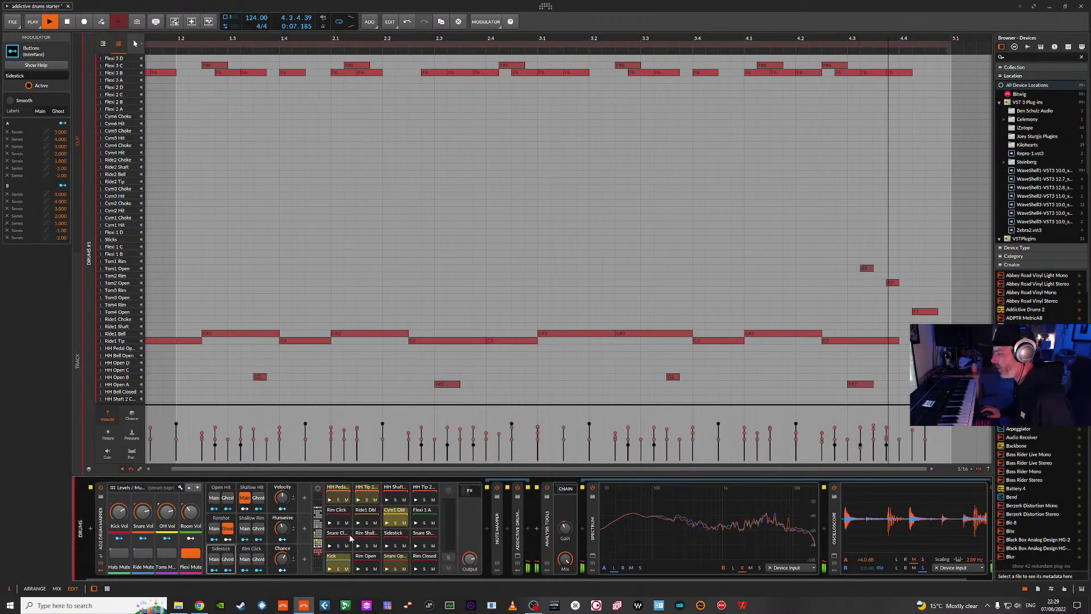
{"action": "key", "text": "space"}
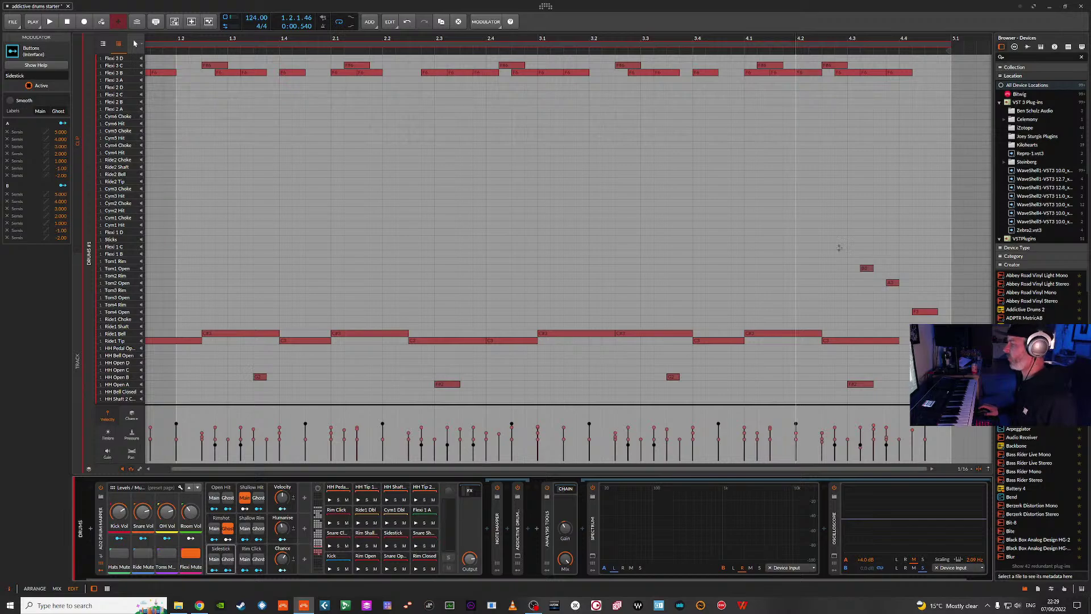
- Show the arrangement with the device chain below it and select the Drums #1 clip
{"action": "left_click", "coordinate": [35, 588]}
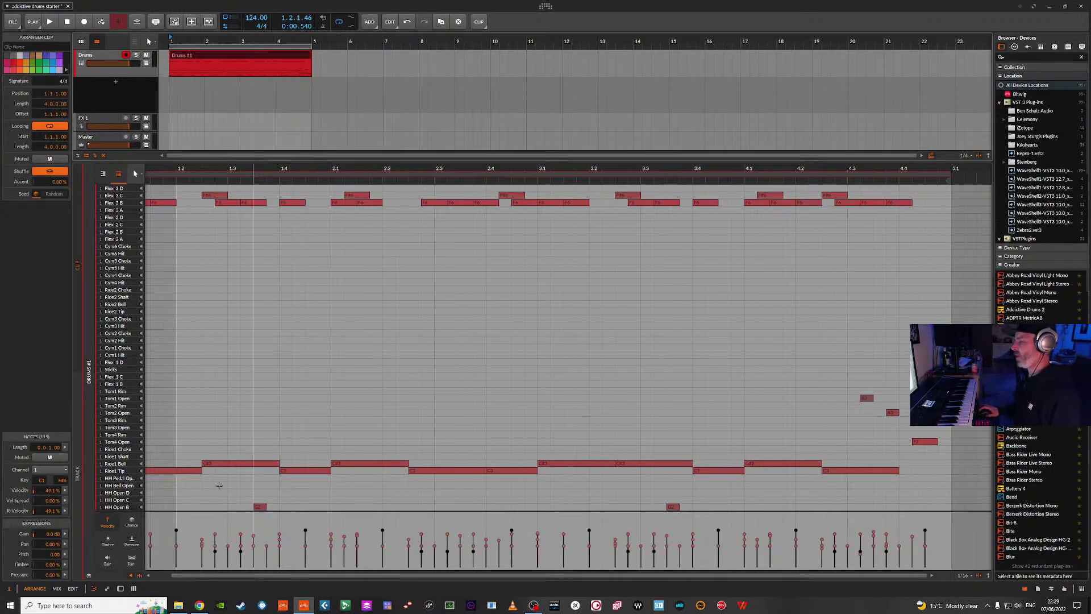
{"action": "left_click", "coordinate": [121, 588]}
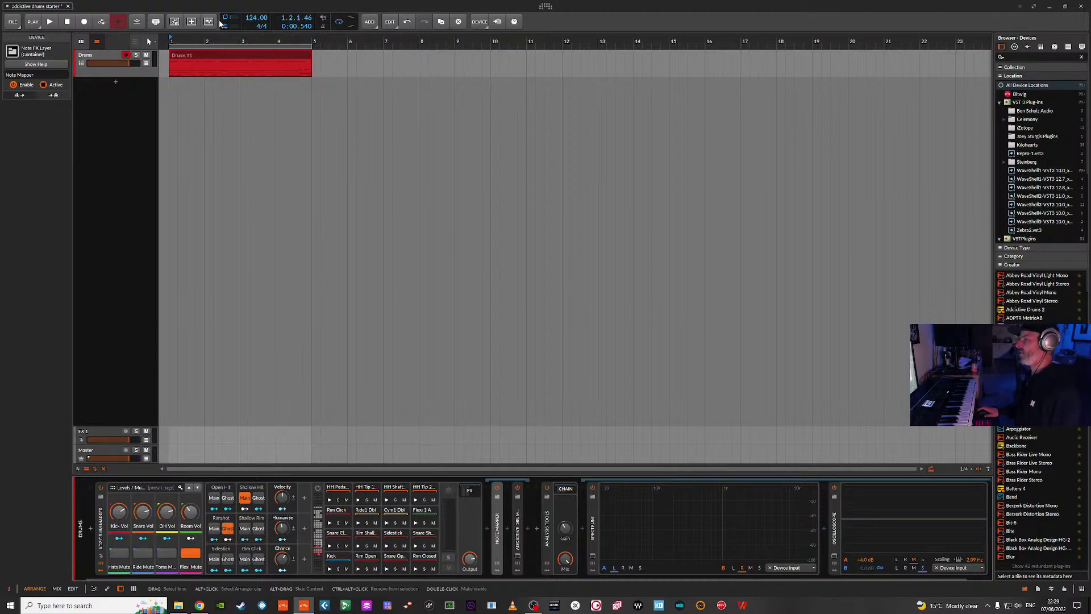
{"action": "left_click", "coordinate": [238, 53]}
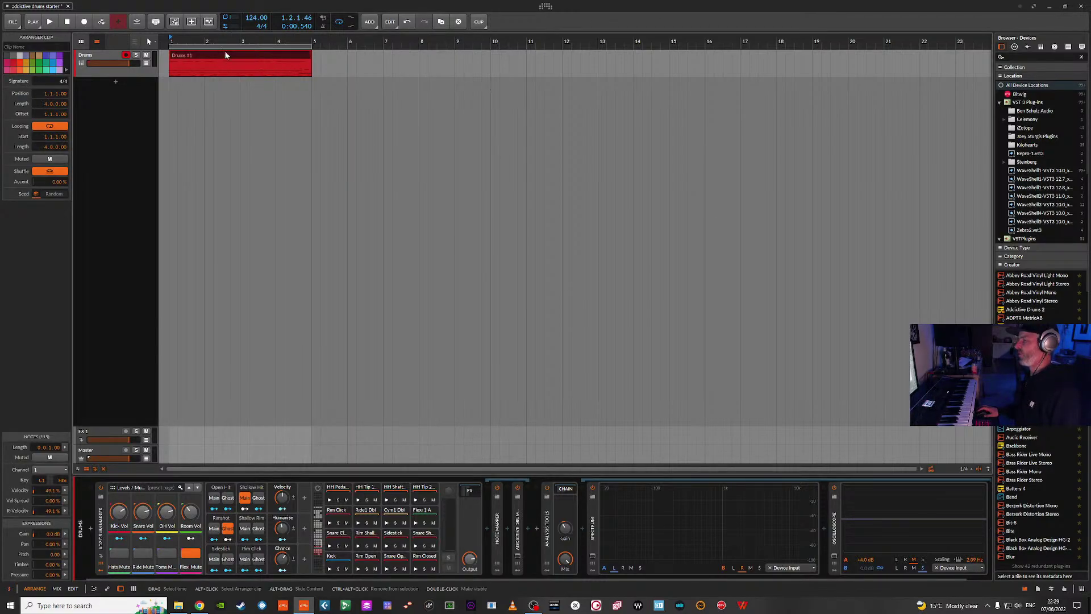
- Audition snare articulation combinations in the mapper and assign Rimshot to both main and ghost hits
{"action": "key", "text": "space"}
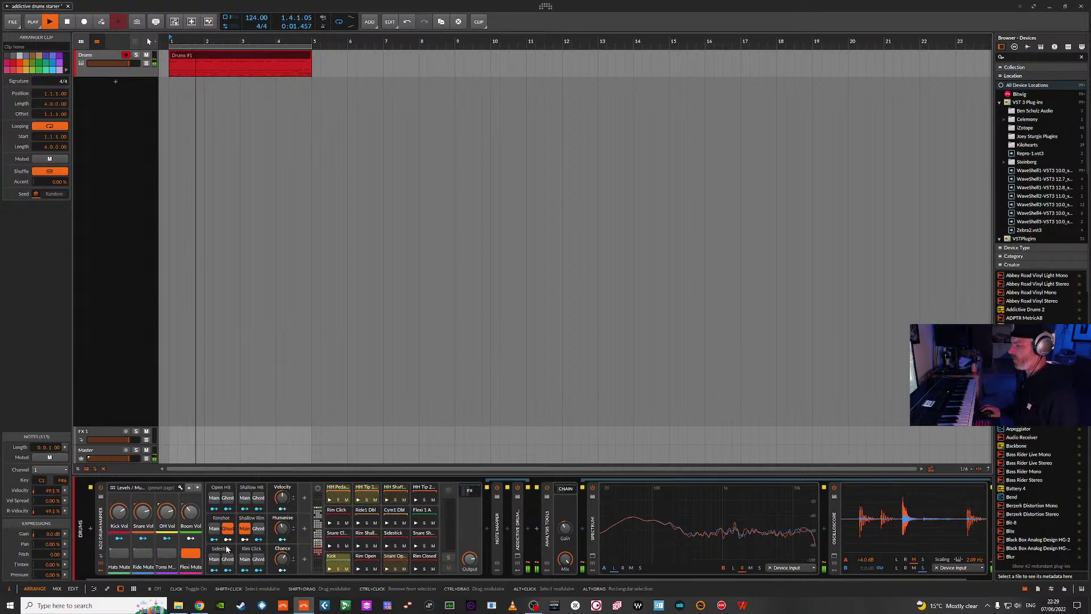
{"action": "key", "text": "space"}
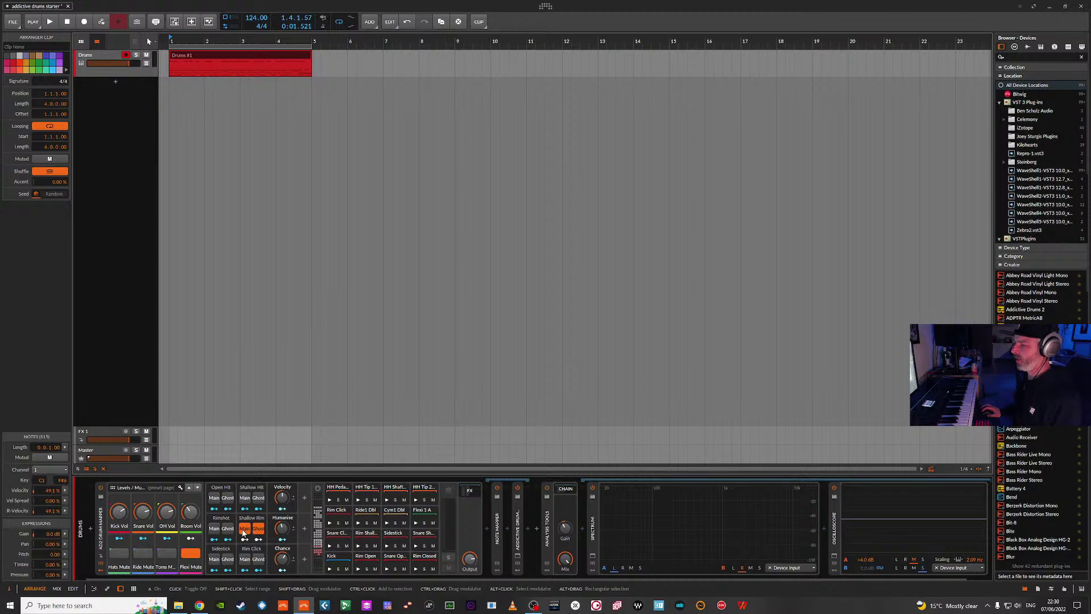
{"action": "key", "text": "space"}
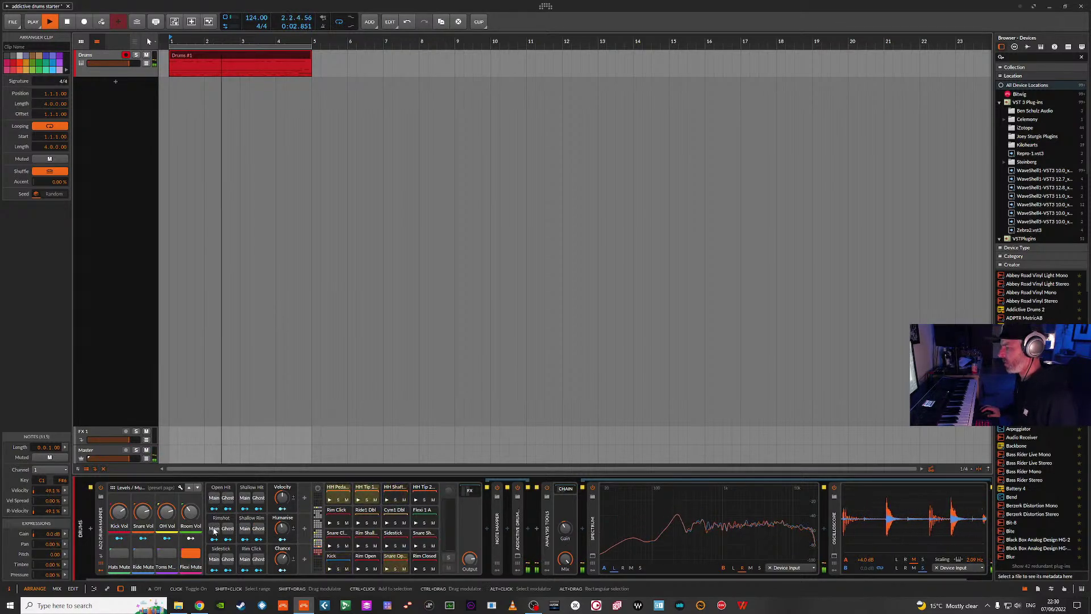
{"action": "left_click", "coordinate": [228, 528]}
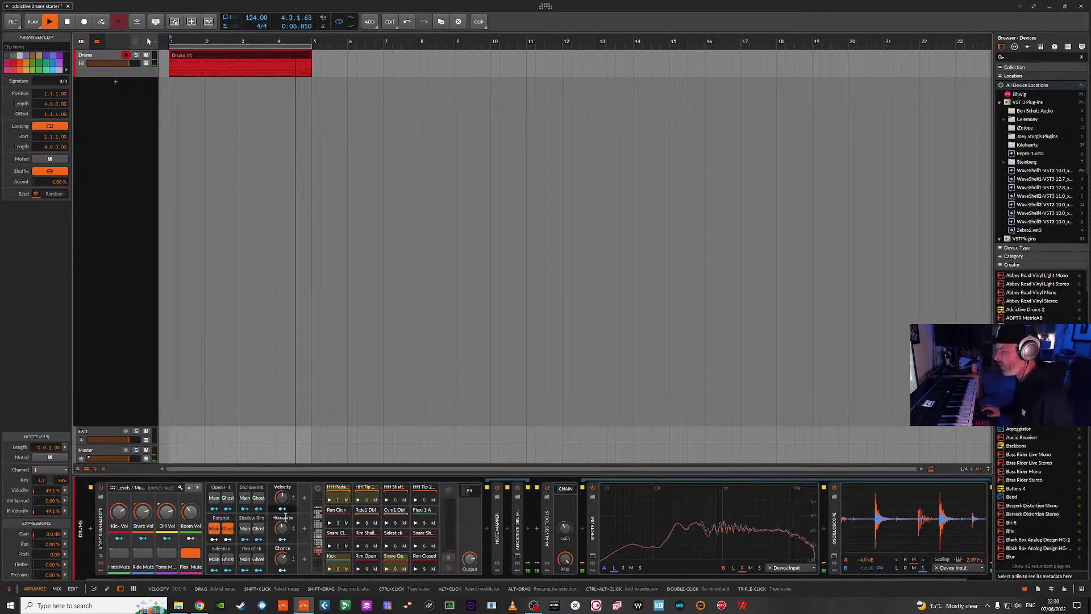
- Set Humanise to 89.0% and Chance to 88.5%, and raise the Velocity amount while the loop plays
{"action": "left_click_drag", "start_coordinate": [282, 528], "coordinate": [282, 491]}
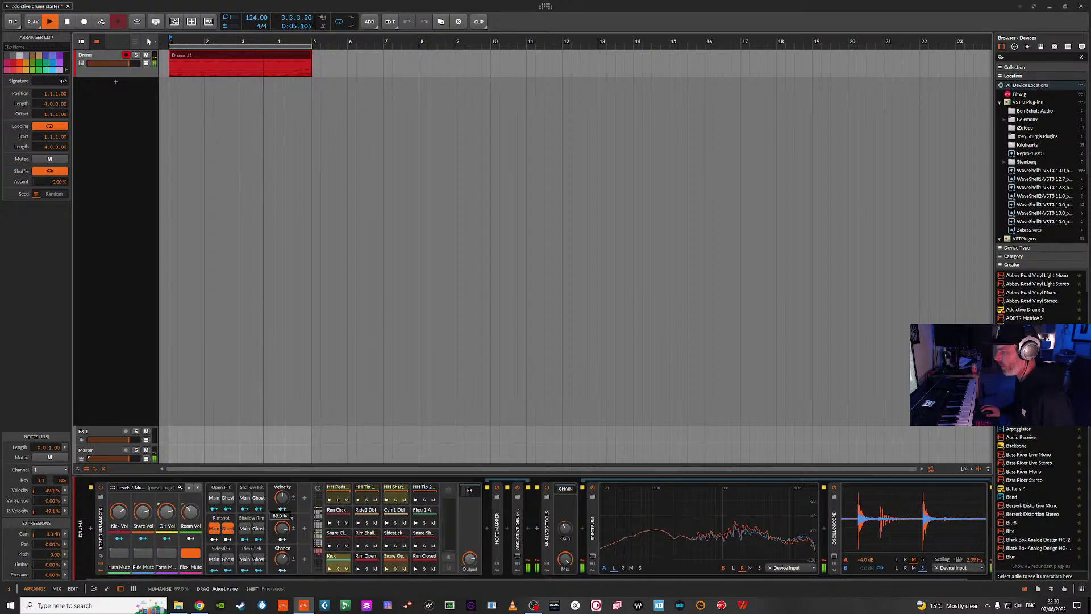
{"action": "mouse_move", "coordinate": [282, 558]}
{"action": "left_mouse_down"}
{"action": "mouse_move", "coordinate": [282, 570]}
{"action": "mouse_move", "coordinate": [282, 556]}
{"action": "left_mouse_up"}
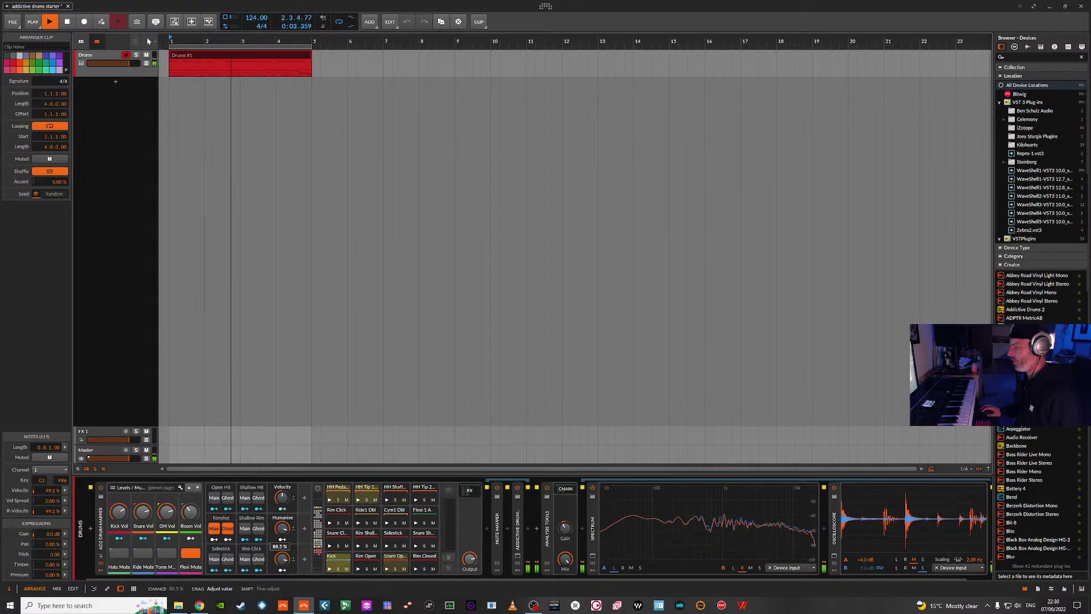
{"action": "left_click_drag", "start_coordinate": [285, 500], "coordinate": [285, 485]}
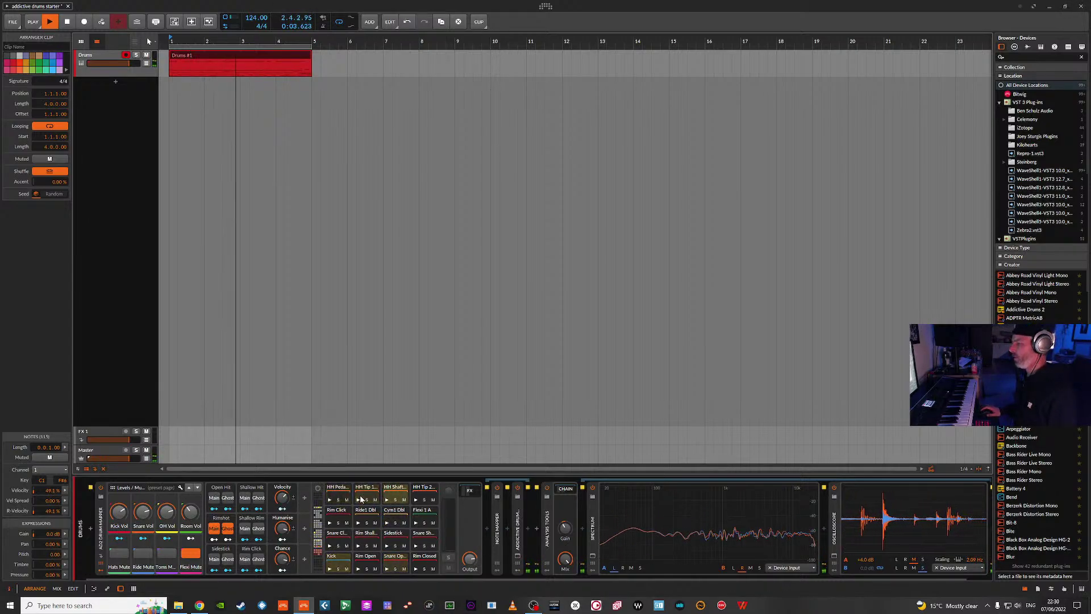
{"action": "key", "text": "space"}
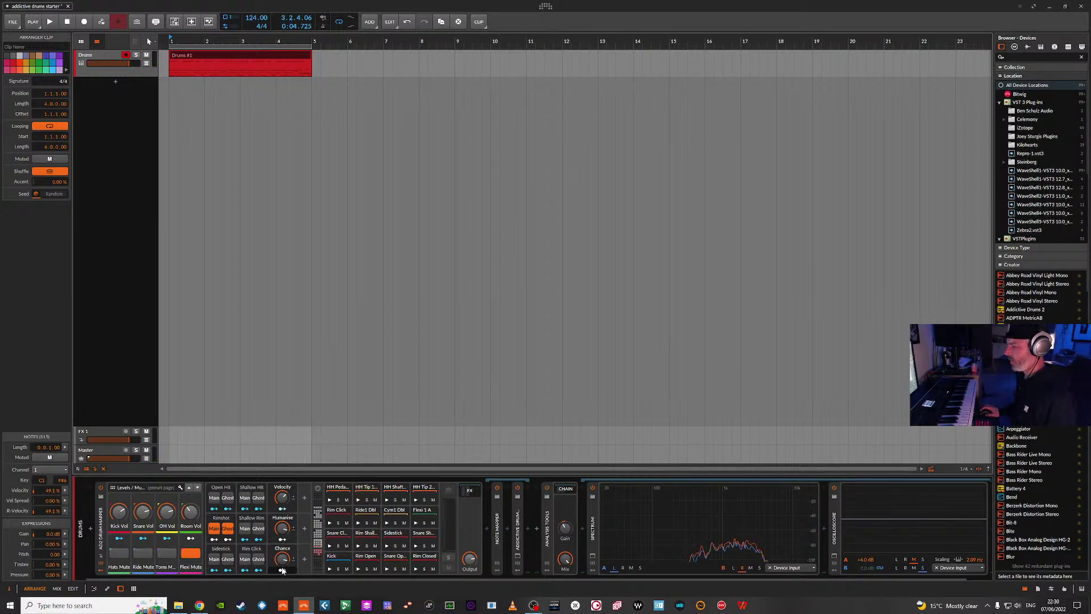
- Fine-tune the mapper's Chance amount and play the loop briefly to check it
{"action": "key", "text": "space"}
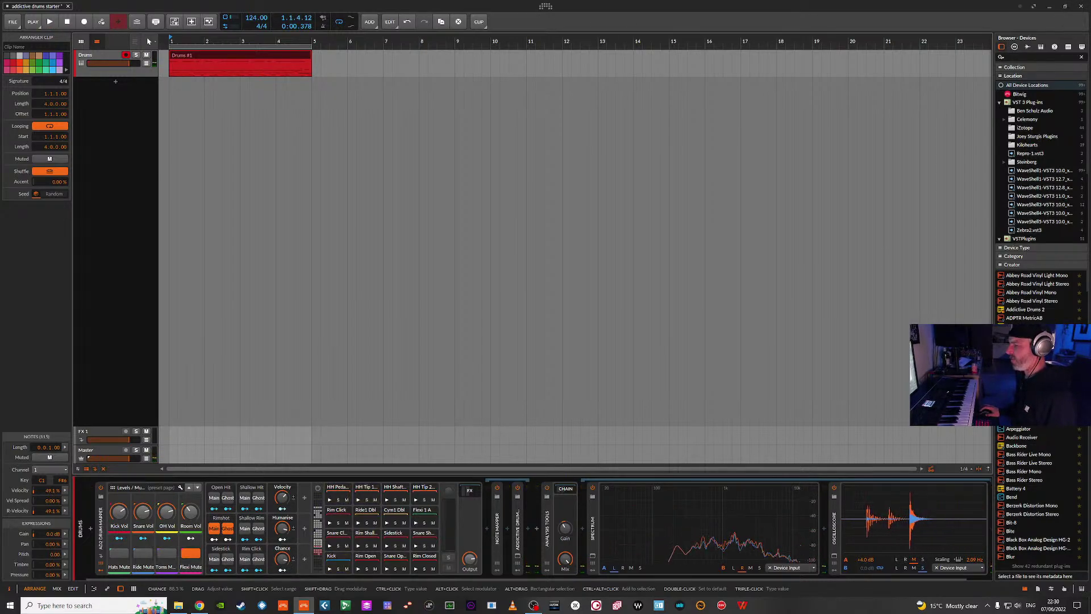
{"action": "left_click_drag", "start_coordinate": [283, 559], "coordinate": [282, 551]}
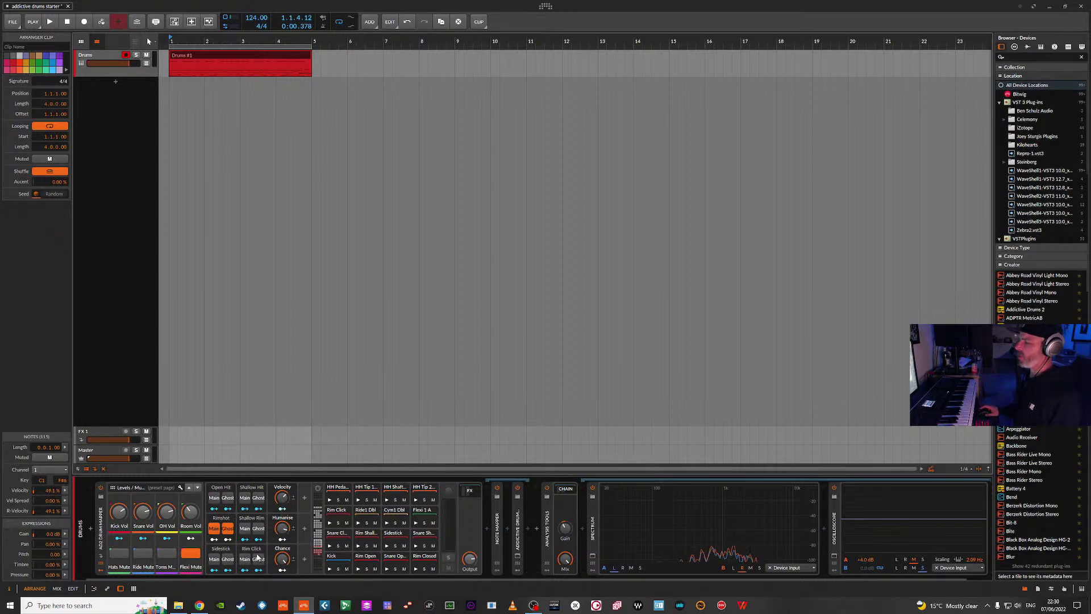
{"action": "left_click_drag", "start_coordinate": [288, 559], "coordinate": [282, 562]}
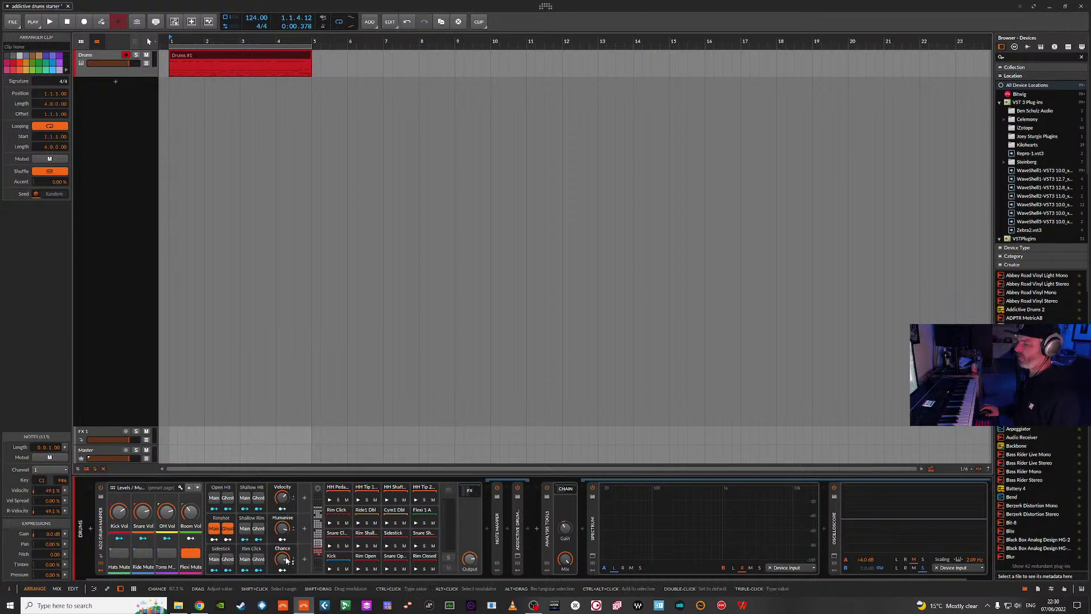
{"action": "left_click_drag", "start_coordinate": [288, 562], "coordinate": [287, 560]}
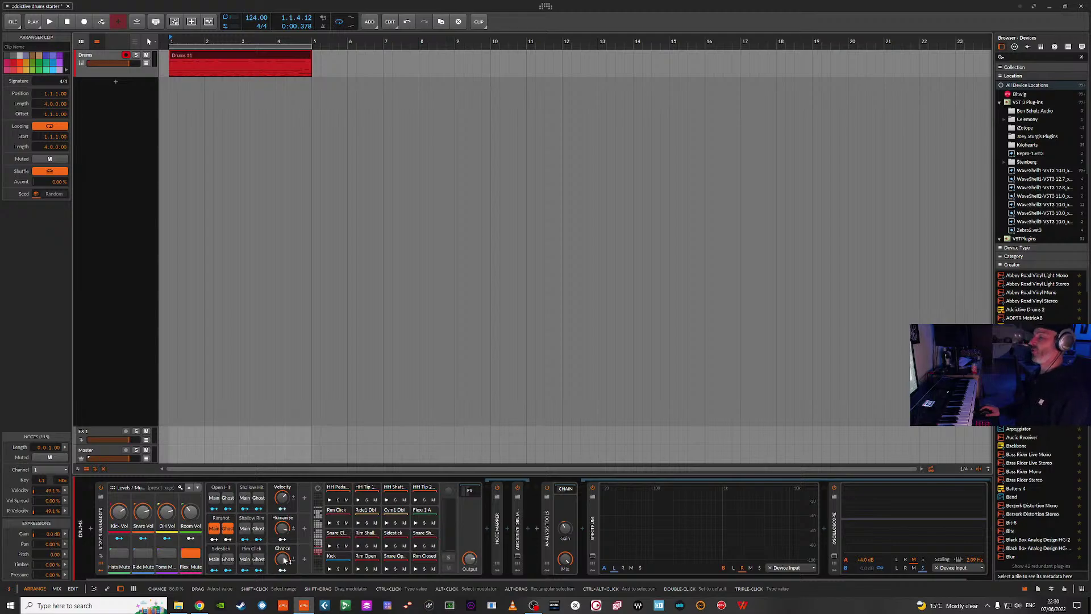
{"action": "key", "text": "space"}
{"action": "key", "text": "space"}
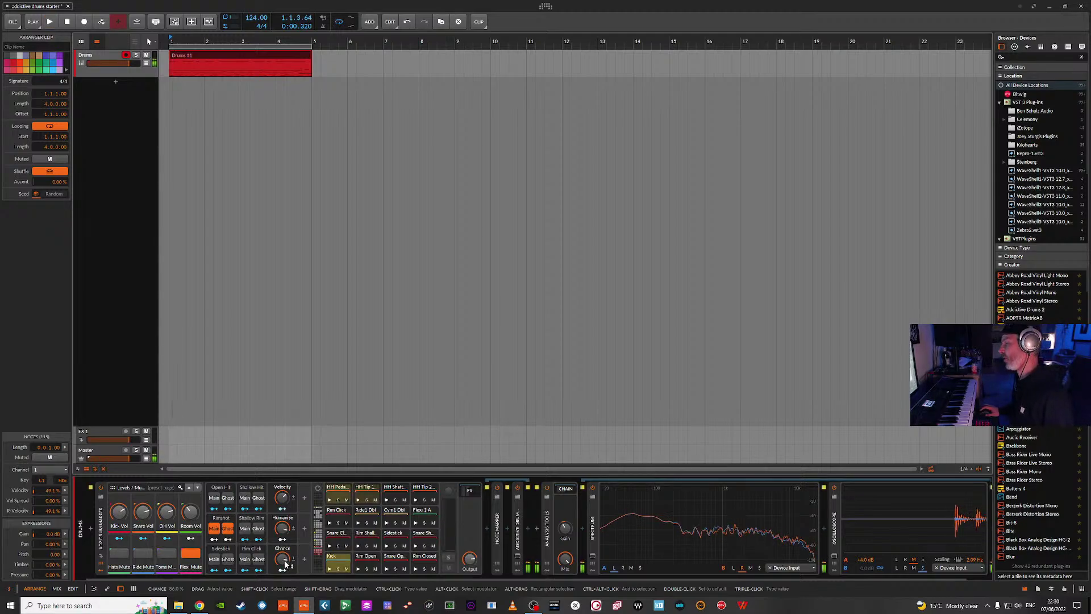
- Open the Drums #1 clip in the note editor, examine its hi-hat, snare and kick notes, and play it briefly
{"action": "double_click", "coordinate": [244, 55]}
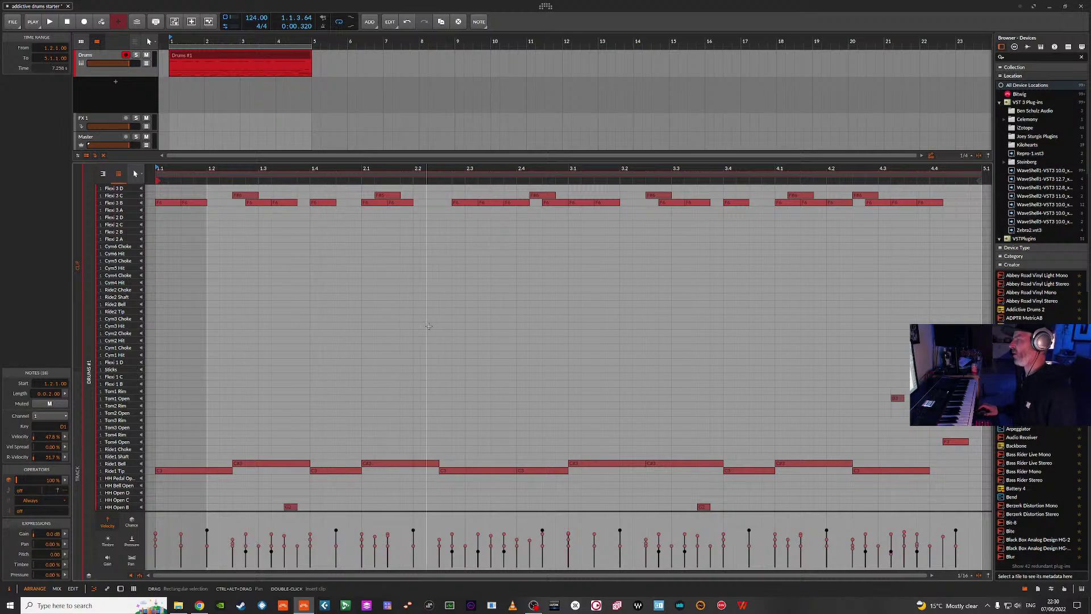
{"action": "scroll", "coordinate": [280, 291], "scroll_direction": "down", "scroll_amount": 3}
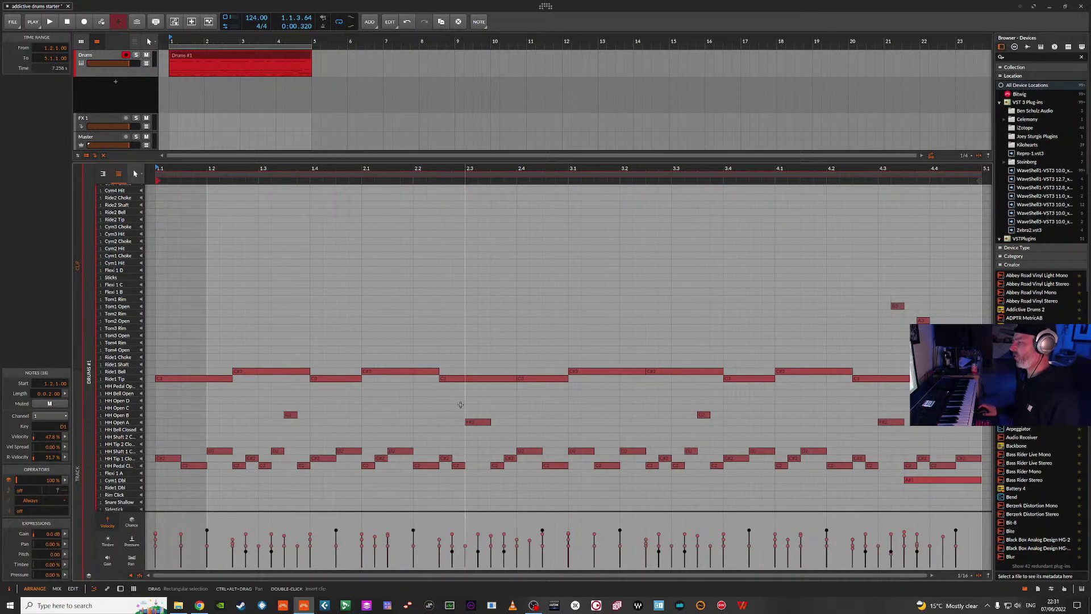
{"action": "scroll", "coordinate": [460, 404], "scroll_direction": "down", "scroll_amount": 3}
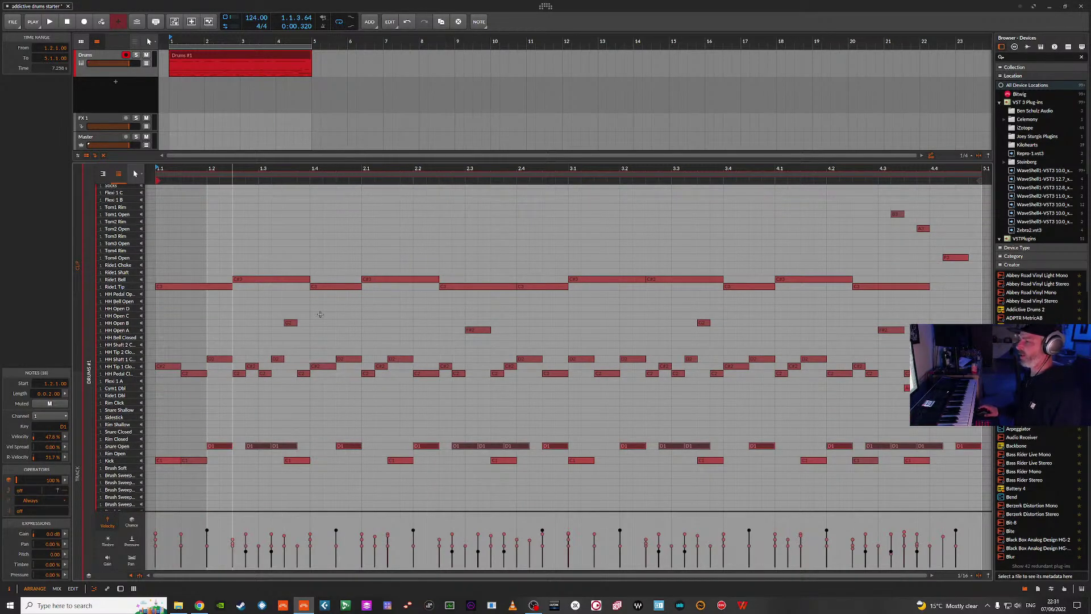
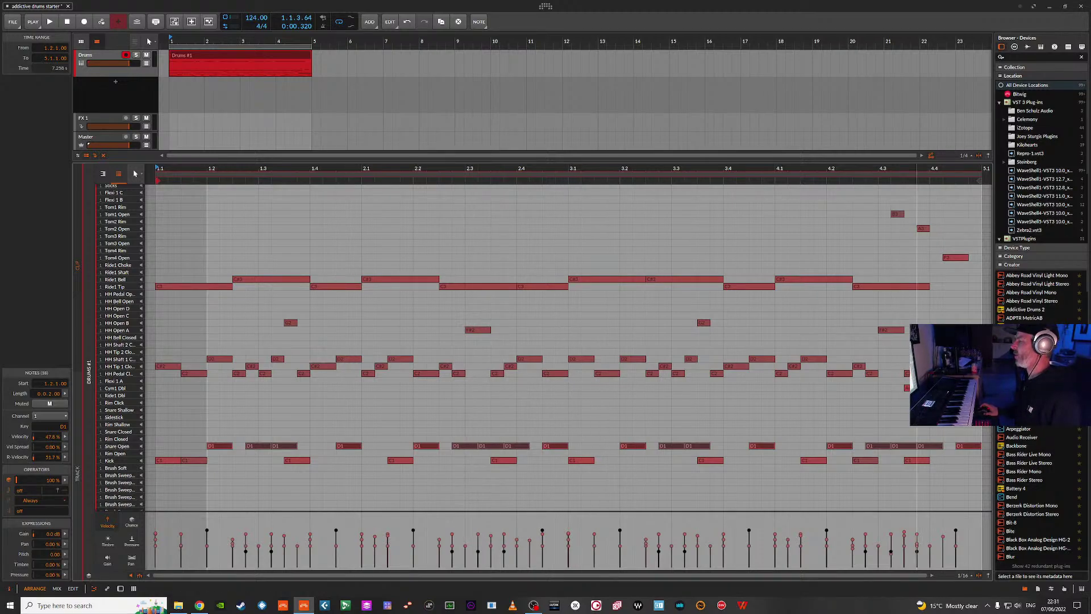
{"action": "key", "text": "space"}
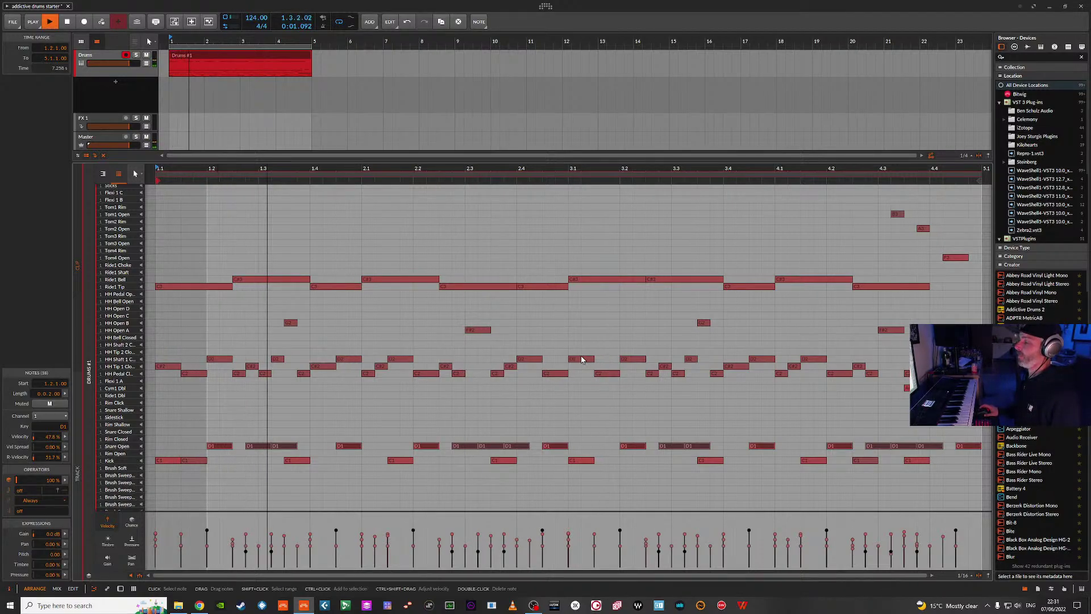
{"action": "key", "text": "space"}
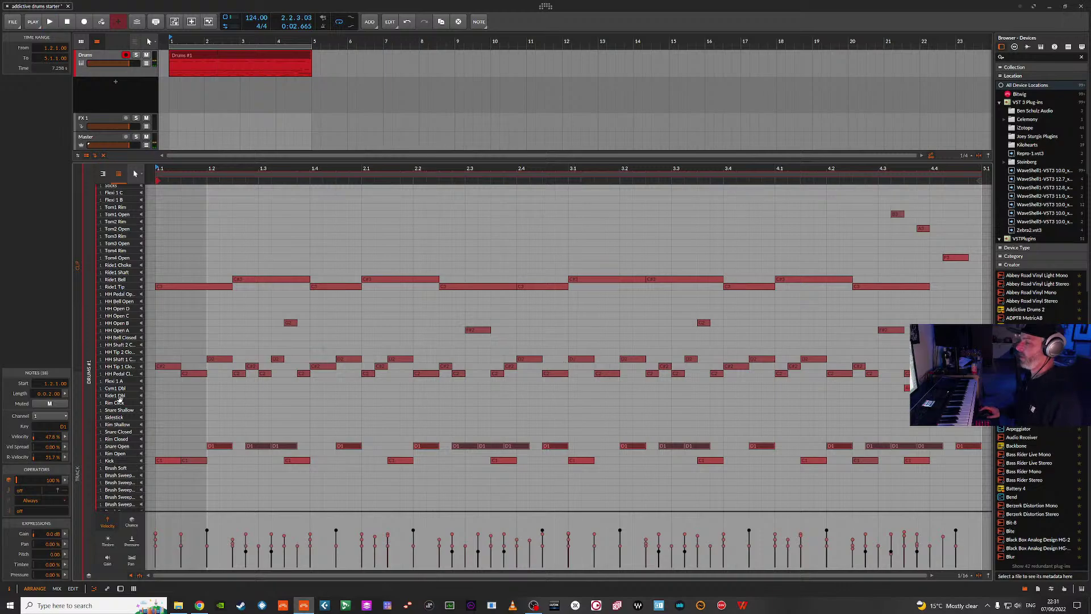
- Show the device chain again and set the mapper's Chance to 67.5%, auditioning 62.5% first with the loop
{"action": "left_click", "coordinate": [120, 589]}
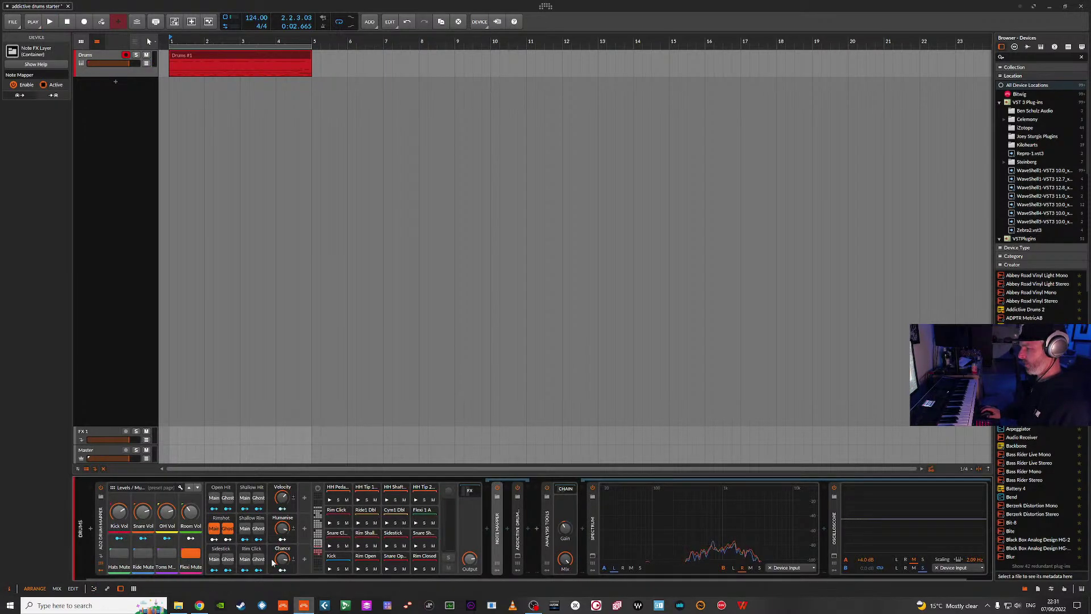
{"action": "left_click_drag", "start_coordinate": [281, 558], "coordinate": [282, 568]}
{"action": "key", "text": "space"}
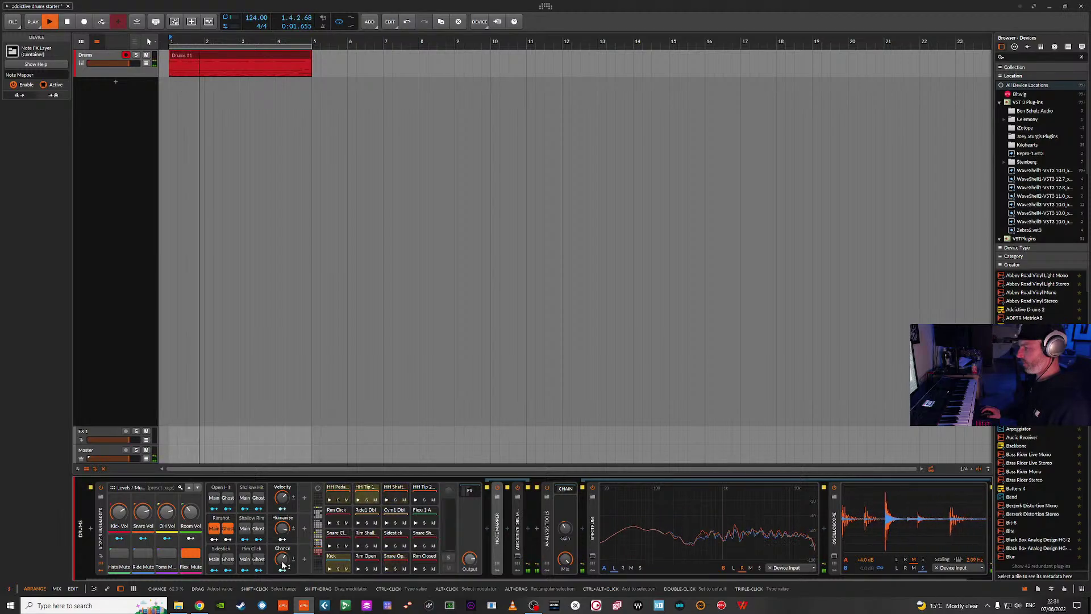
{"action": "left_click_drag", "start_coordinate": [282, 564], "coordinate": [283, 564]}
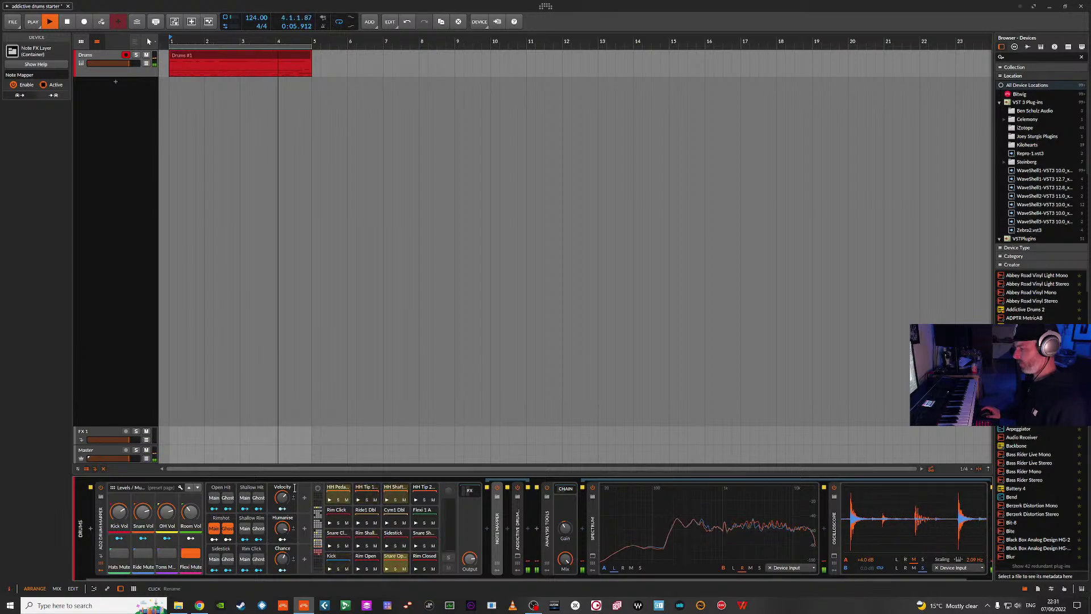
{"action": "key", "text": "space"}
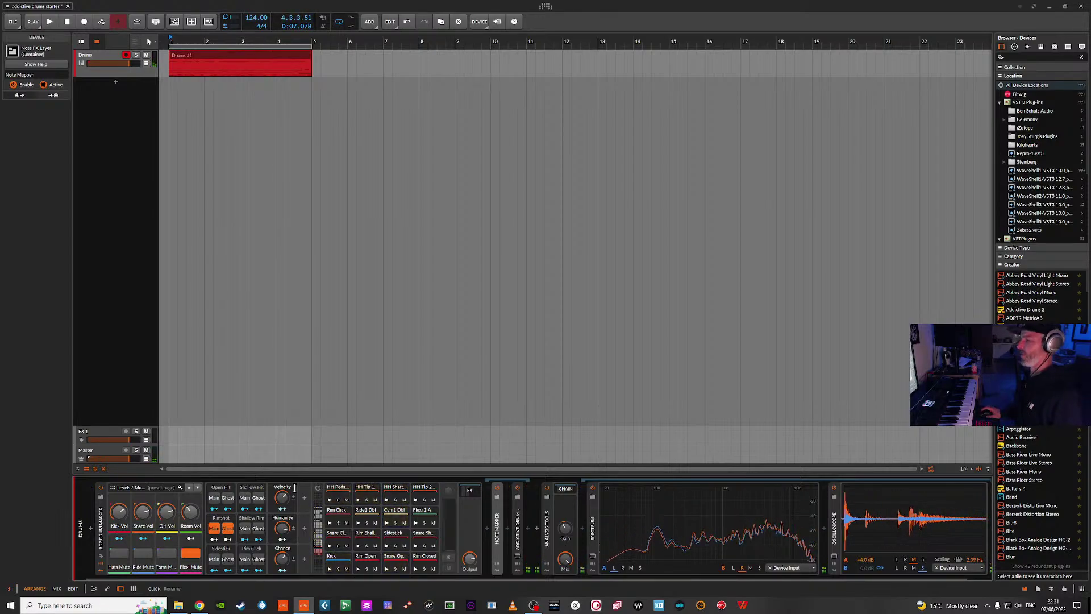
{"action": "key", "text": "space"}
{"action": "left_click_drag", "start_coordinate": [282, 563], "coordinate": [282, 555]}
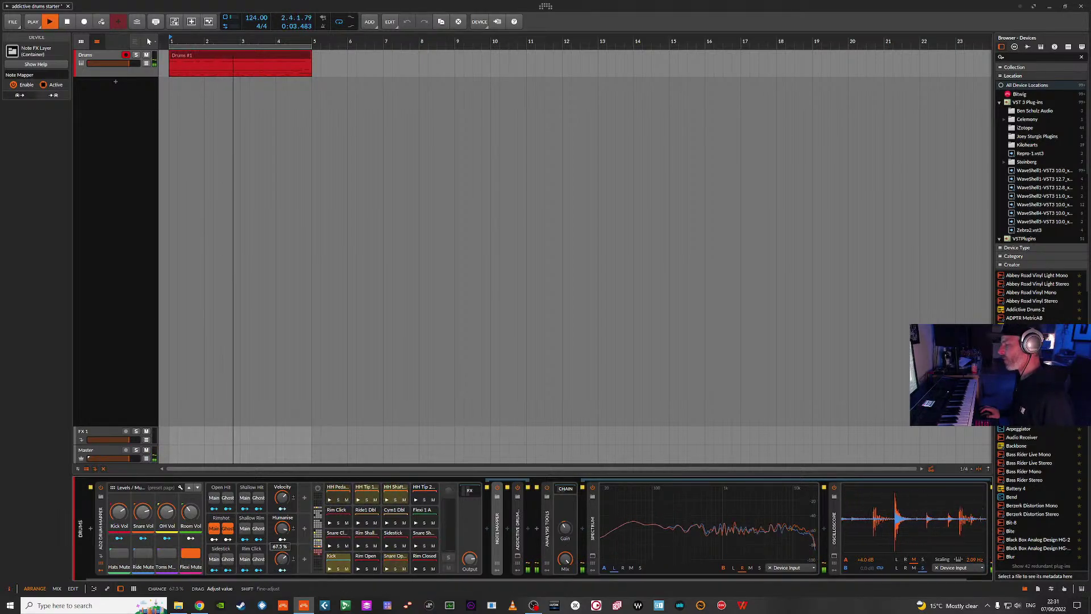
- Audition the drum loop with stops and restarts, muting the ride in the mapper while it plays
{"action": "key", "text": "space"}
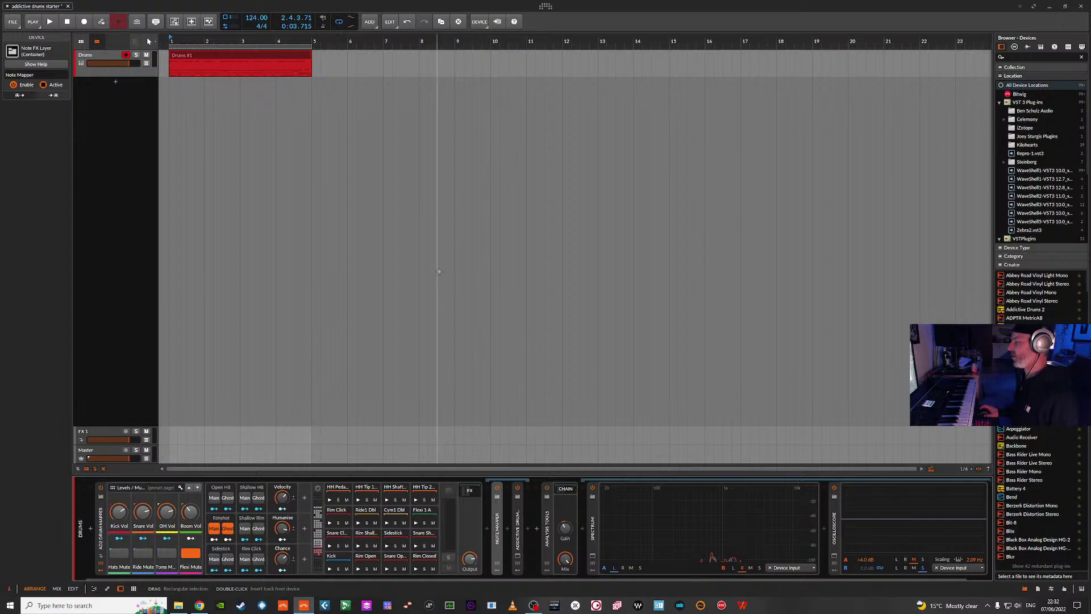
{"action": "key", "text": "space"}
{"action": "key", "text": "space"}
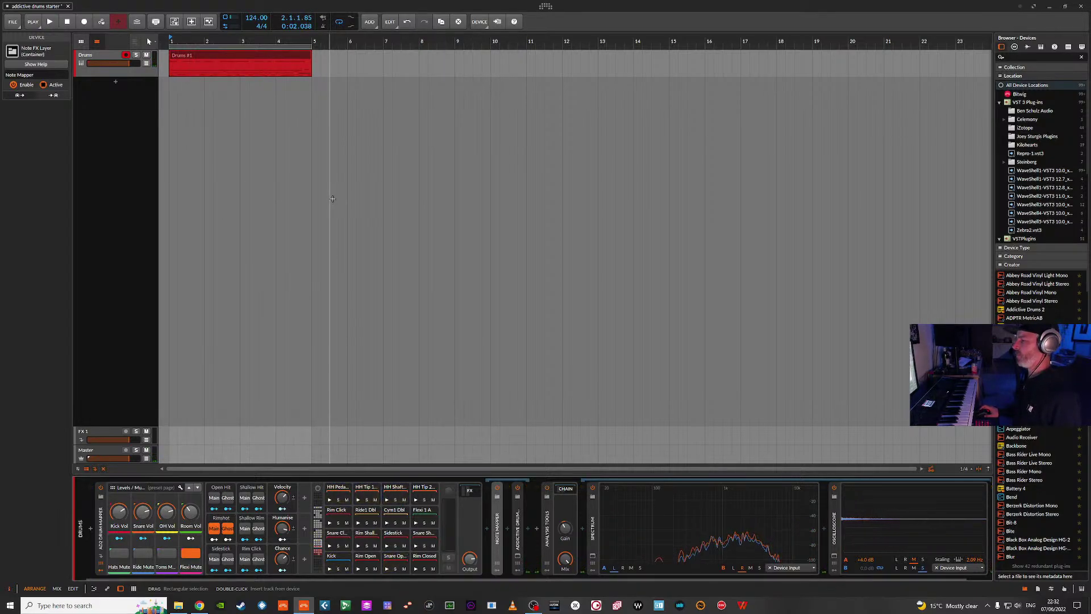
{"action": "key", "text": "space"}
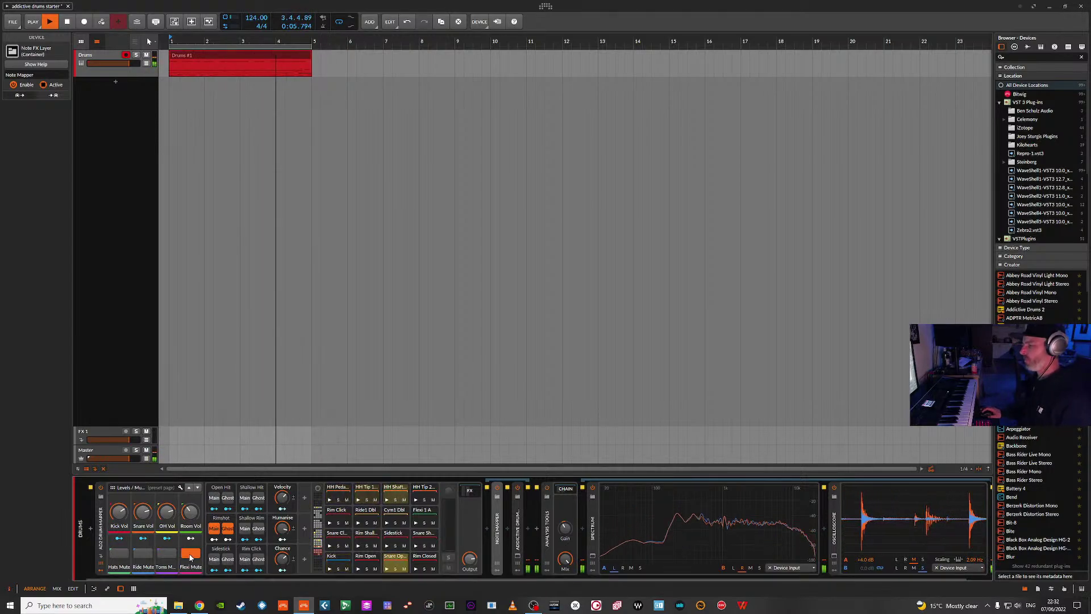
{"action": "left_click", "coordinate": [140, 552]}
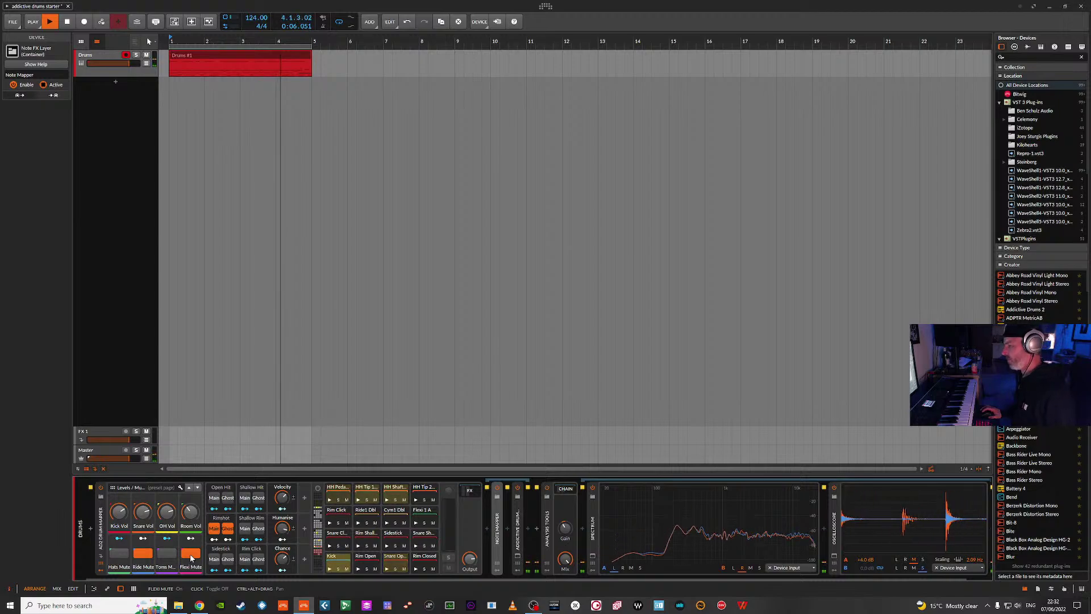
{"action": "key", "text": "space"}
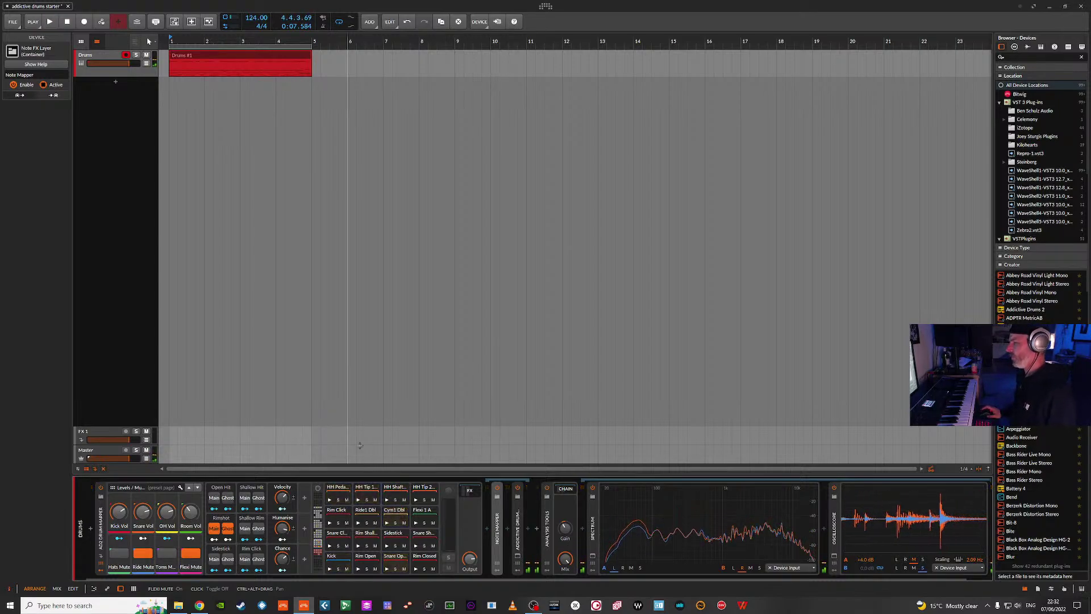
- Enable the global groove, open the Drums #1 clip in the note editor and examine its notes and velocities
{"action": "left_click", "coordinate": [35, 22]}
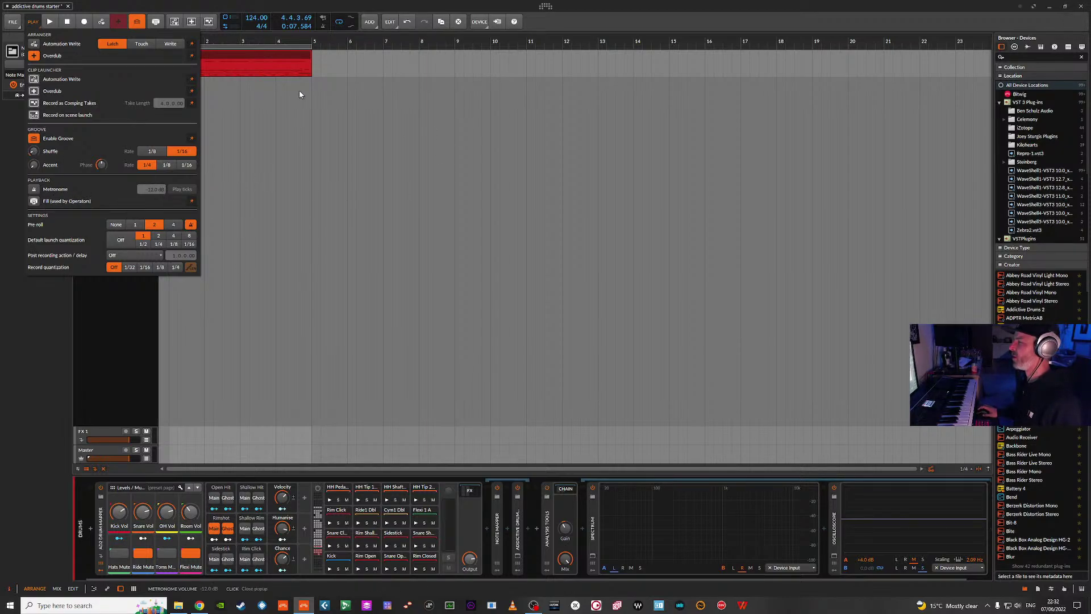
{"action": "left_click", "coordinate": [264, 56]}
{"action": "double_click", "coordinate": [255, 55]}
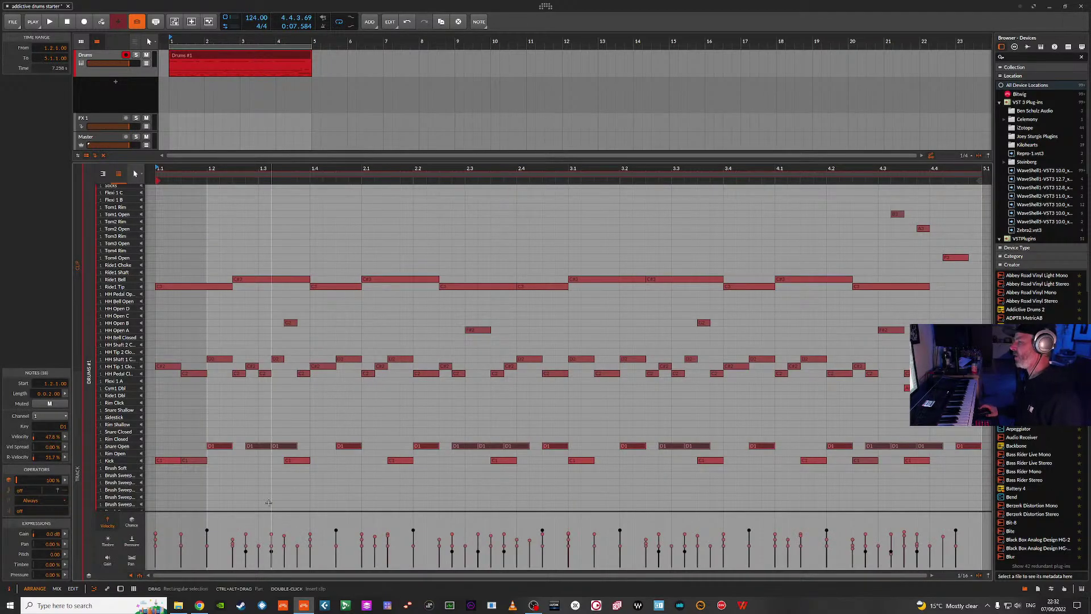
{"action": "scroll", "coordinate": [659, 401], "scroll_direction": "up", "scroll_amount": 5}
{"action": "scroll", "coordinate": [659, 402], "scroll_direction": "down", "scroll_amount": 8}
{"action": "scroll", "coordinate": [660, 402], "scroll_direction": "up", "scroll_amount": 4}
{"action": "scroll", "coordinate": [659, 402], "scroll_direction": "down", "scroll_amount": 2}
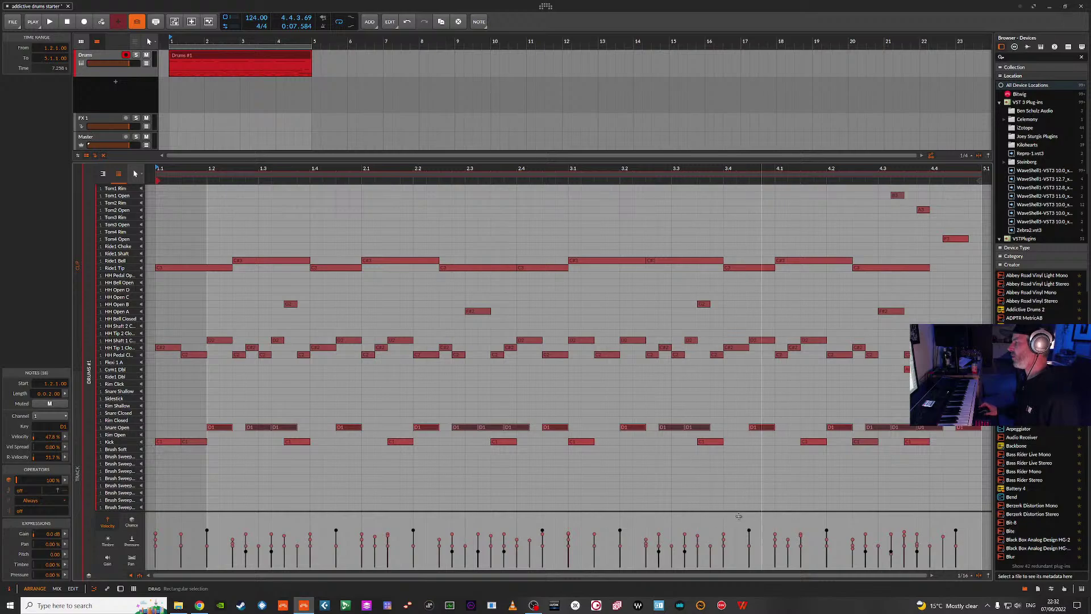
{"action": "scroll", "coordinate": [307, 372], "scroll_direction": "up", "scroll_amount": 4}
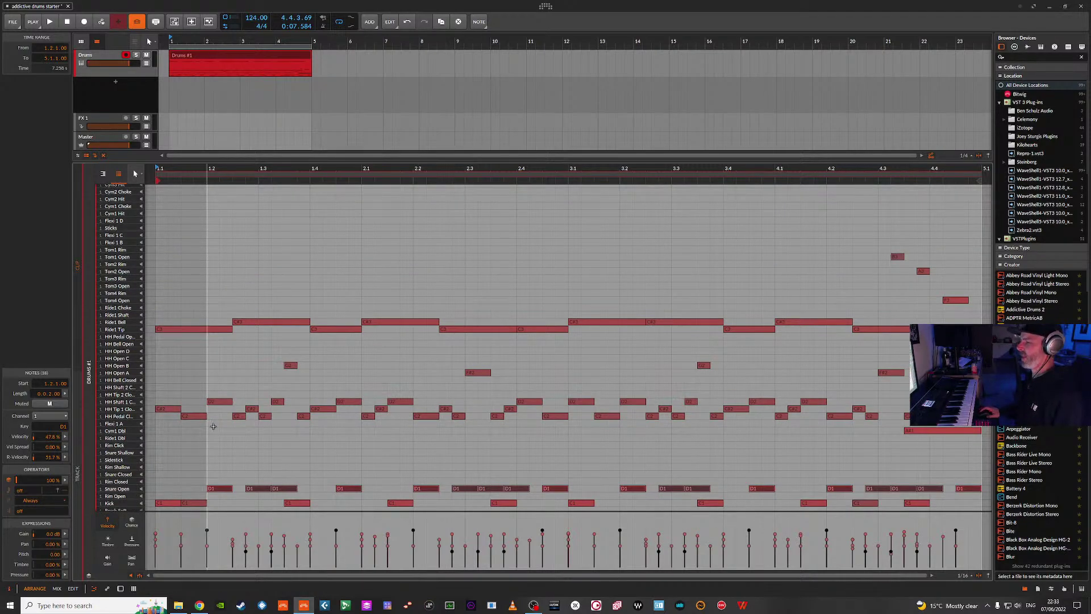
- In the mapper, clear the mutes and snare articulations, turn down Velocity and Humanise, turn up Chance, and play the loop briefly
{"action": "left_click", "coordinate": [121, 589]}
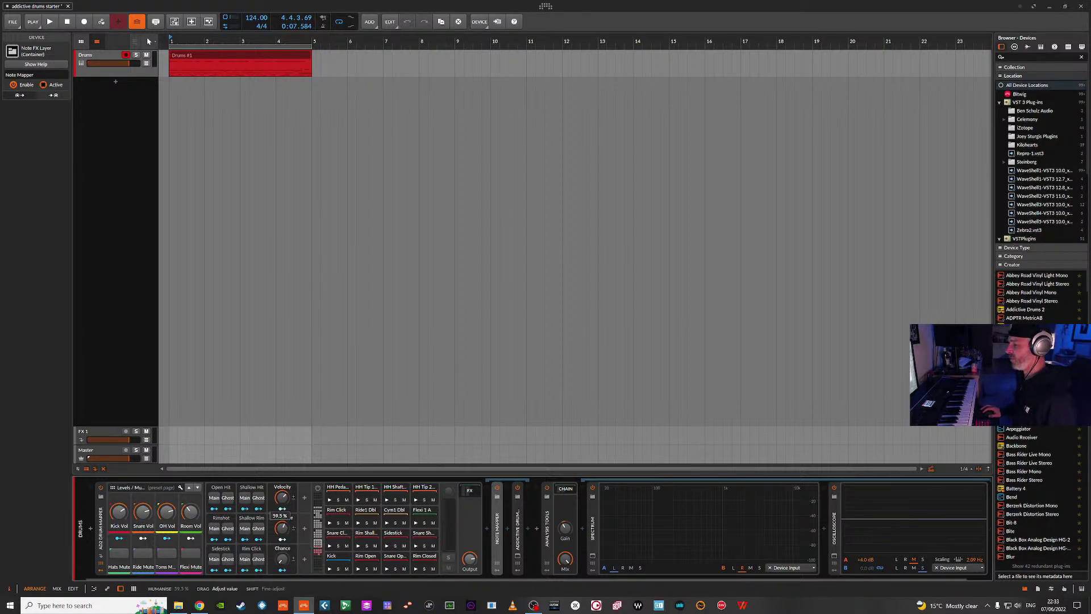
{"action": "left_click_drag", "start_coordinate": [287, 493], "coordinate": [287, 493]}
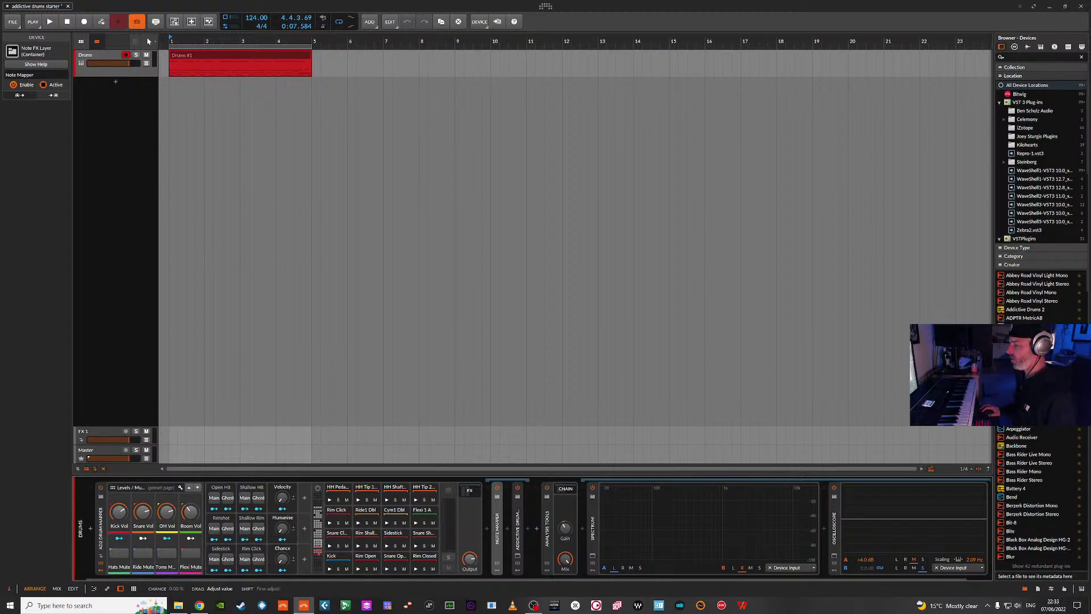
{"action": "key", "text": "space"}
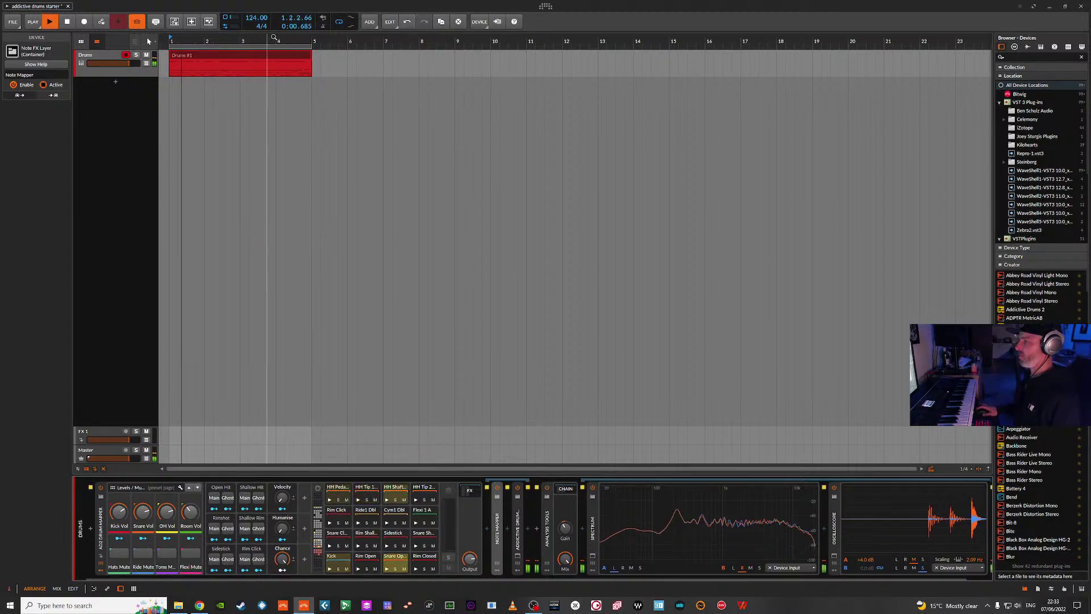
{"action": "key", "text": "space"}
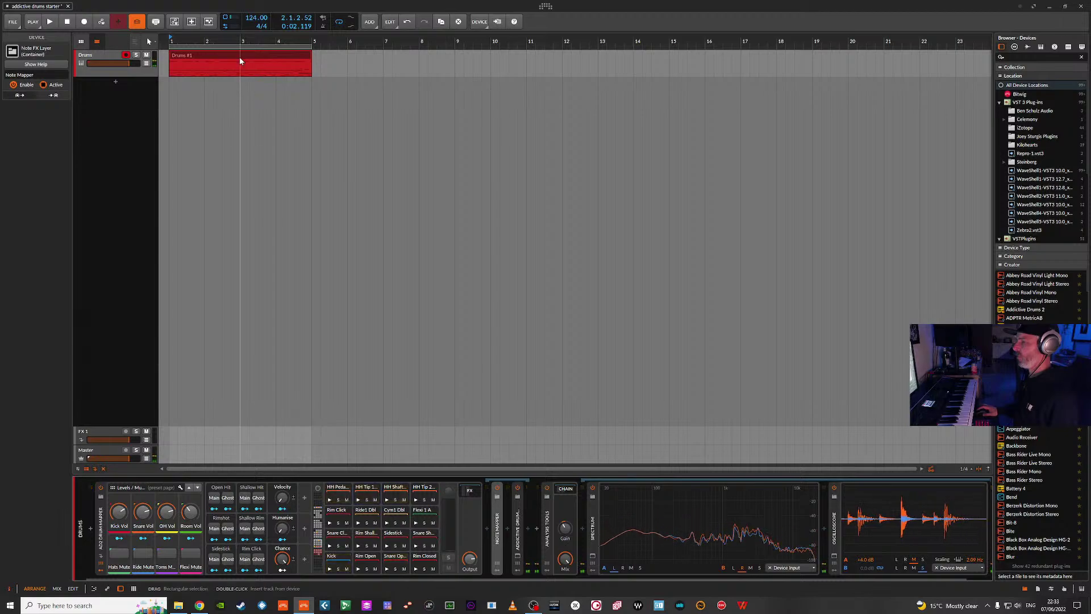
- Open the Drums #1 clip in the note editor and play it through
{"action": "double_click", "coordinate": [248, 59]}
{"action": "key", "text": "space"}
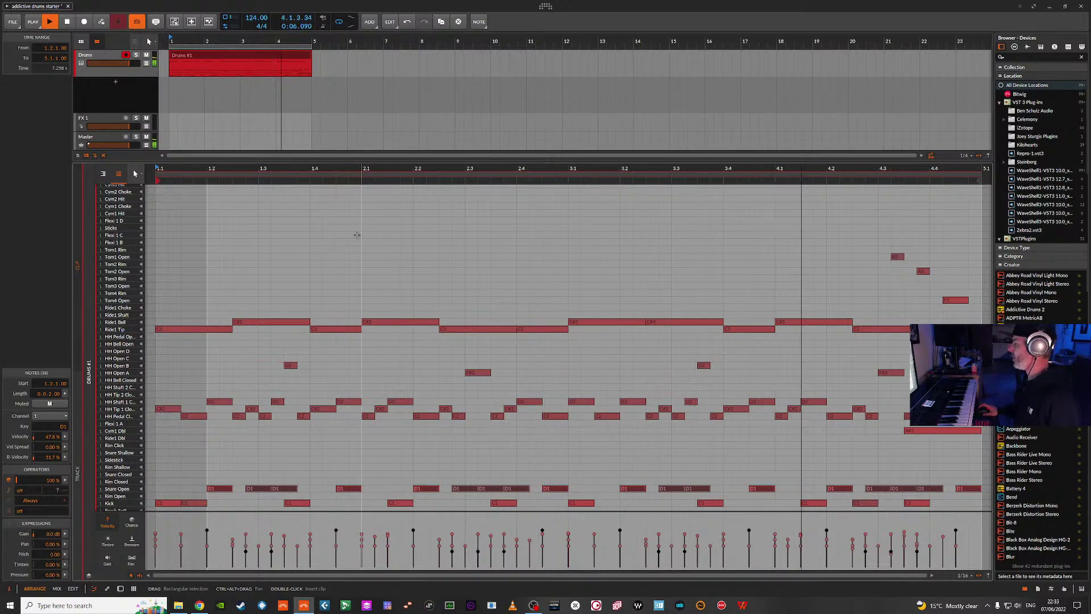
{"action": "key", "text": "space"}
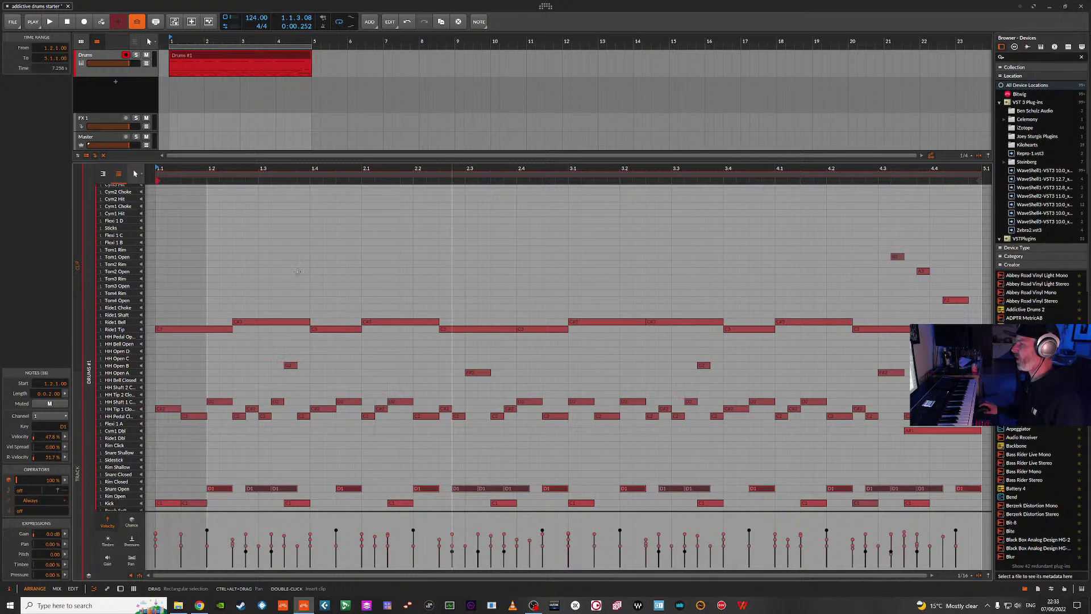
- Inspect the Tom1 Open, Tom2 Open and Tom4 Open notes of the bar 4 fill and play the pattern briefly
{"action": "scroll", "coordinate": [136, 271], "scroll_direction": "up", "scroll_amount": 2}
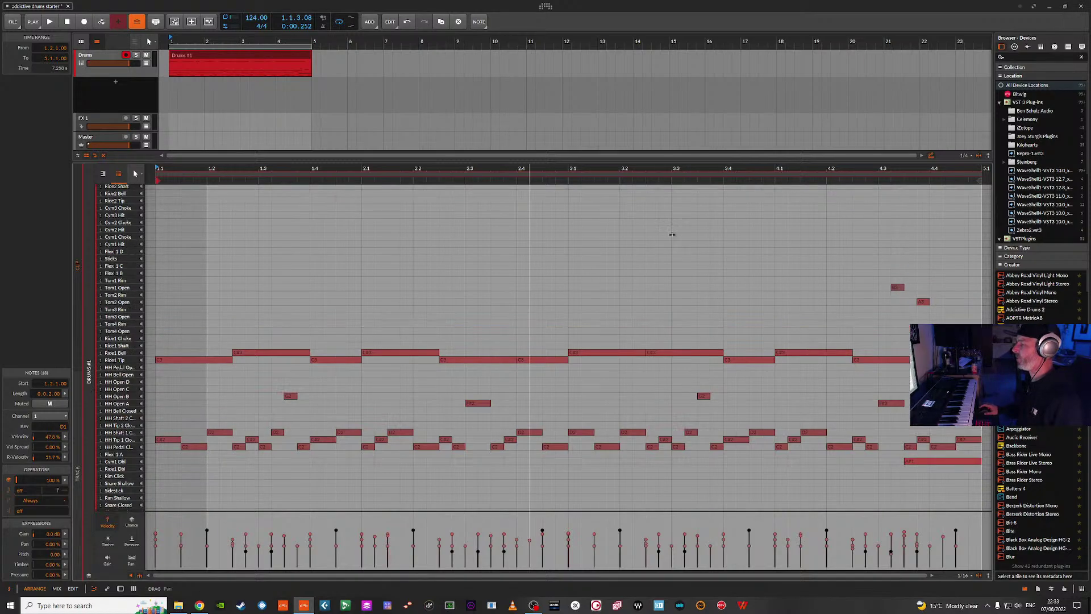
{"action": "left_click", "coordinate": [897, 288]}
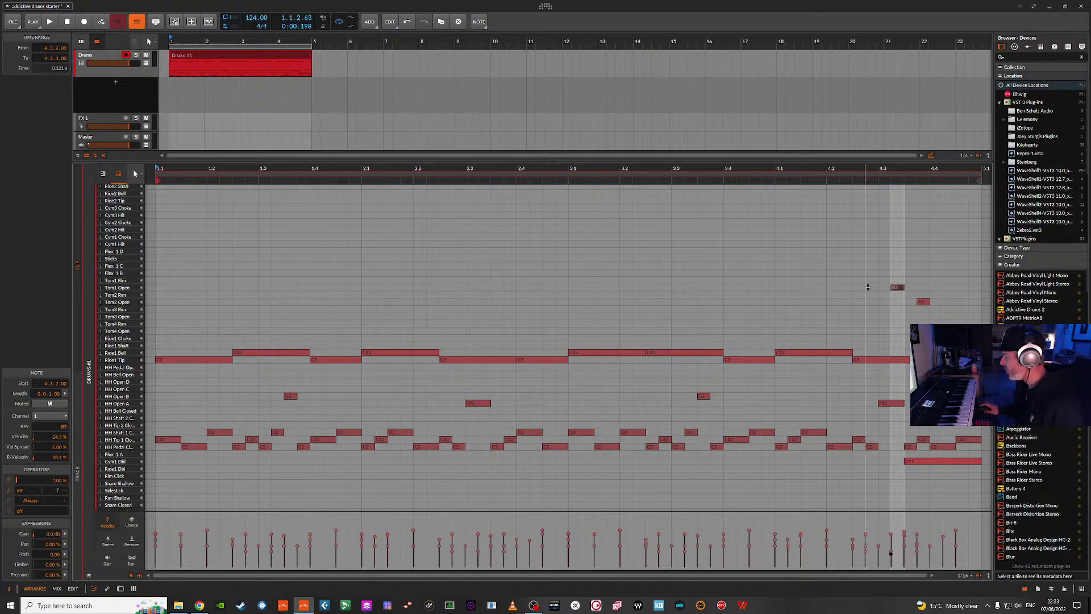
{"action": "left_click", "coordinate": [923, 303]}
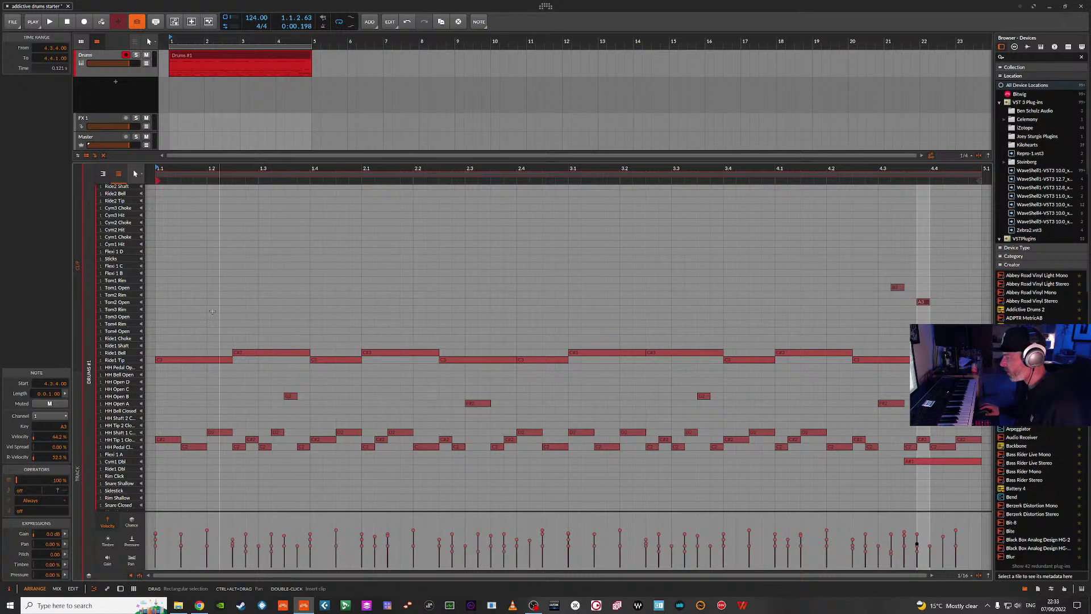
{"action": "left_click", "coordinate": [955, 332]}
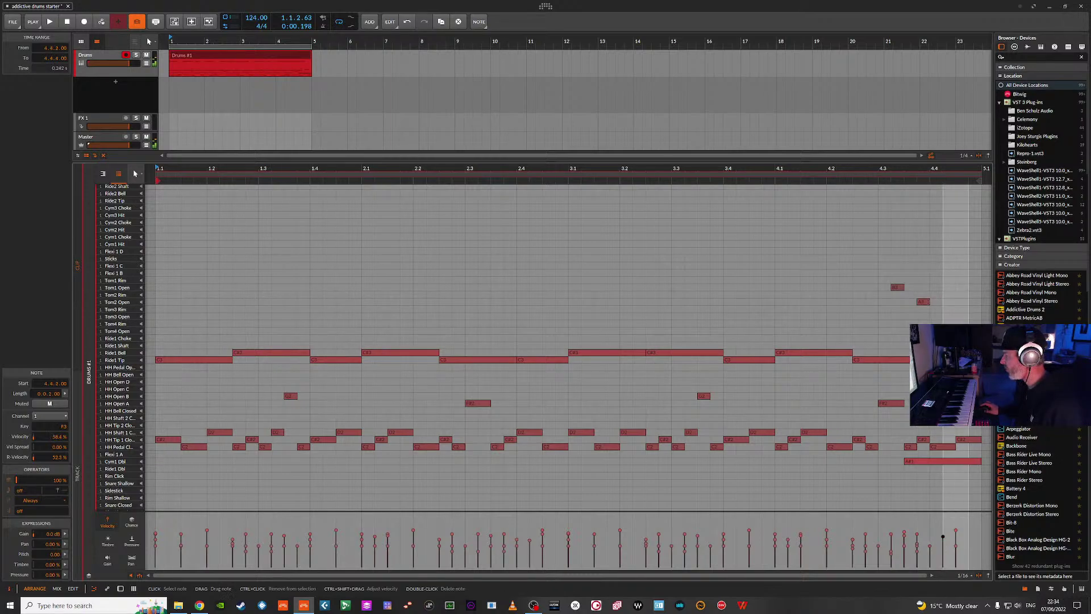
{"action": "key", "text": "space"}
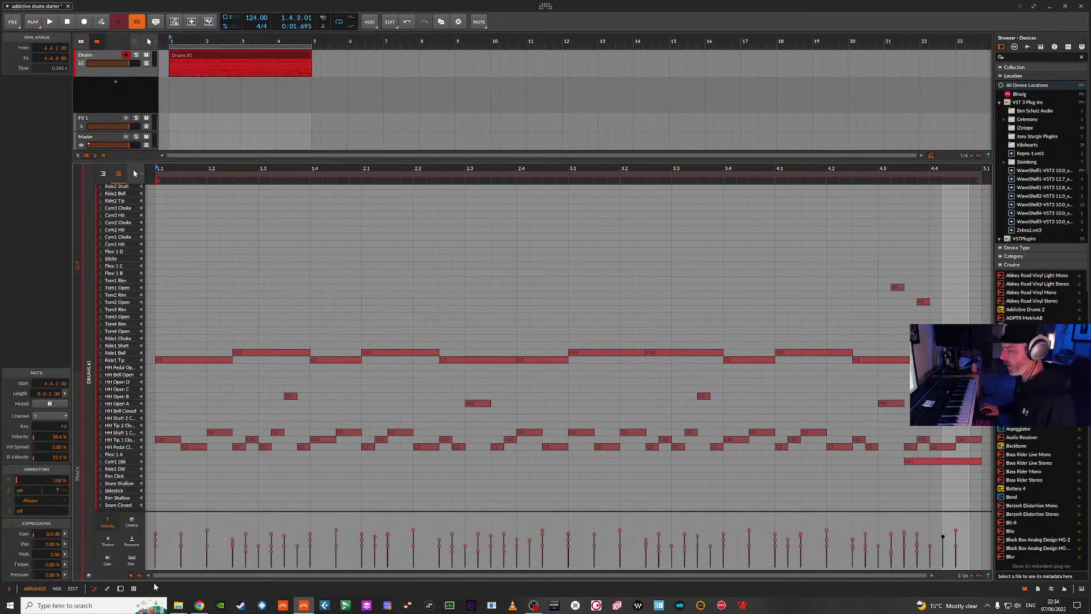
- Show the device chain again and play the loop briefly while watching the drum pads
{"action": "left_click", "coordinate": [120, 589]}
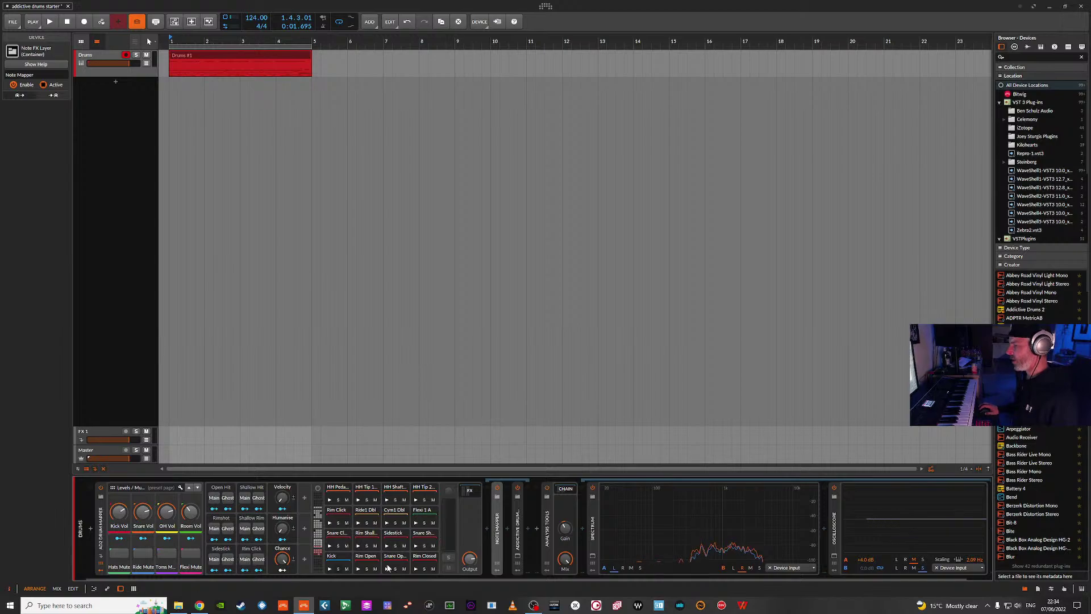
{"action": "key", "text": "space"}
{"action": "left_click", "coordinate": [330, 387]}
{"action": "left_click", "coordinate": [294, 353]}
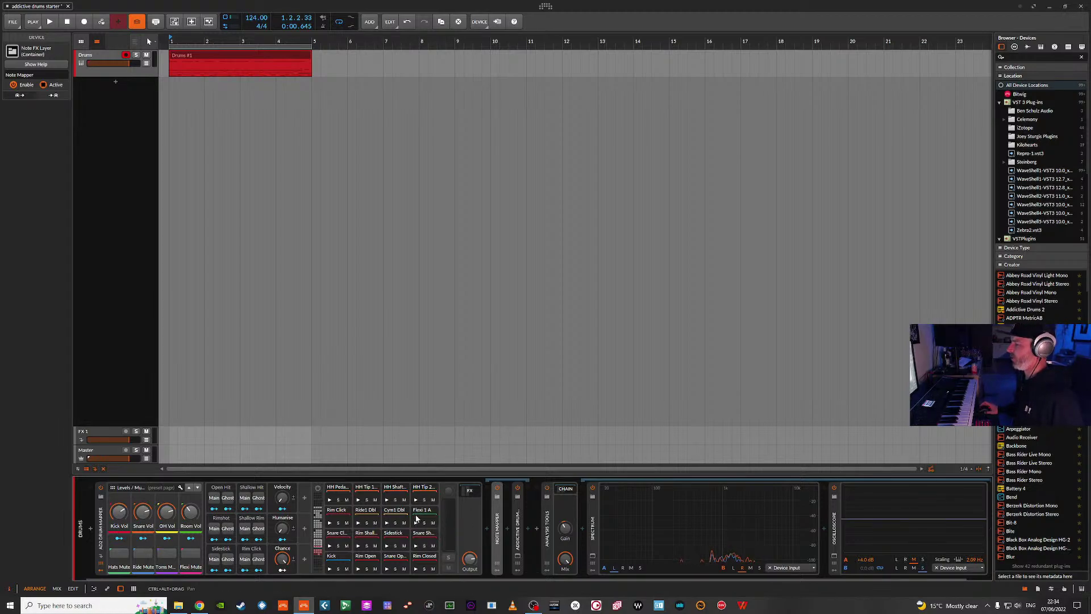
- Reopen the Drums #1 clip and examine the named note lanes from cymbals and toms down to snare, kick and brushes
{"action": "double_click", "coordinate": [192, 57]}
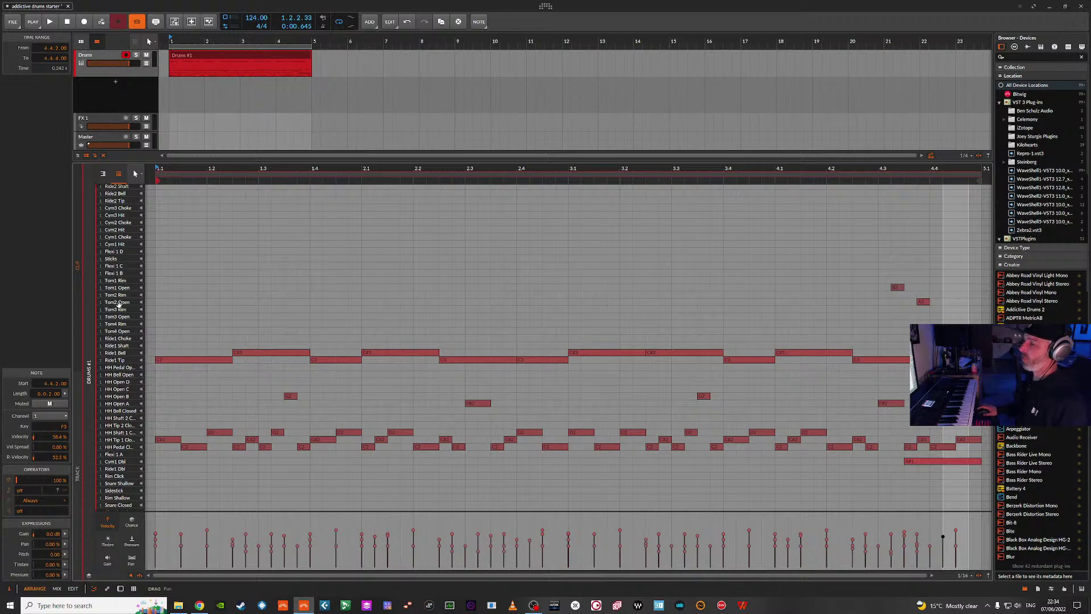
{"action": "scroll", "coordinate": [120, 304], "scroll_direction": "down", "scroll_amount": 3}
{"action": "scroll", "coordinate": [131, 408], "scroll_direction": "up", "scroll_amount": 3}
{"action": "scroll", "coordinate": [130, 398], "scroll_direction": "down", "scroll_amount": 3}
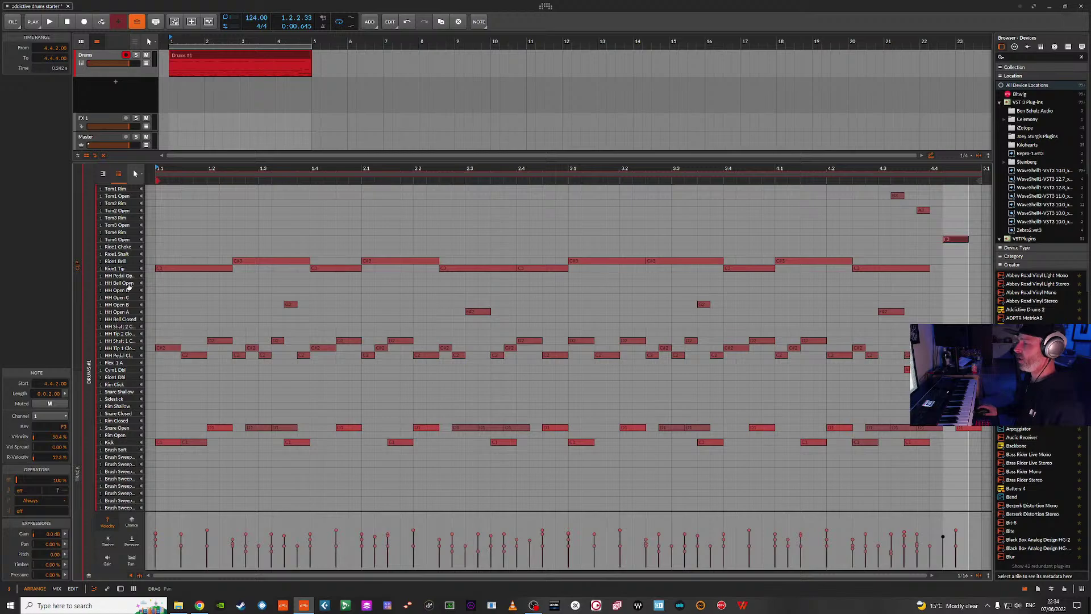
{"action": "scroll", "coordinate": [128, 330], "scroll_direction": "up", "scroll_amount": 4}
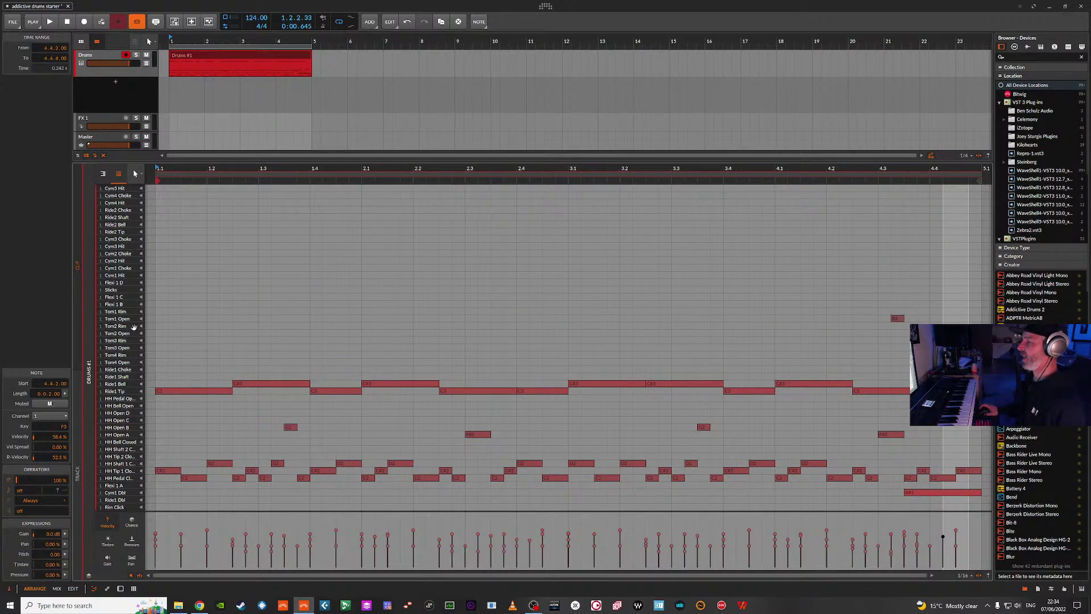
{"action": "scroll", "coordinate": [142, 448], "scroll_direction": "down", "scroll_amount": 2}
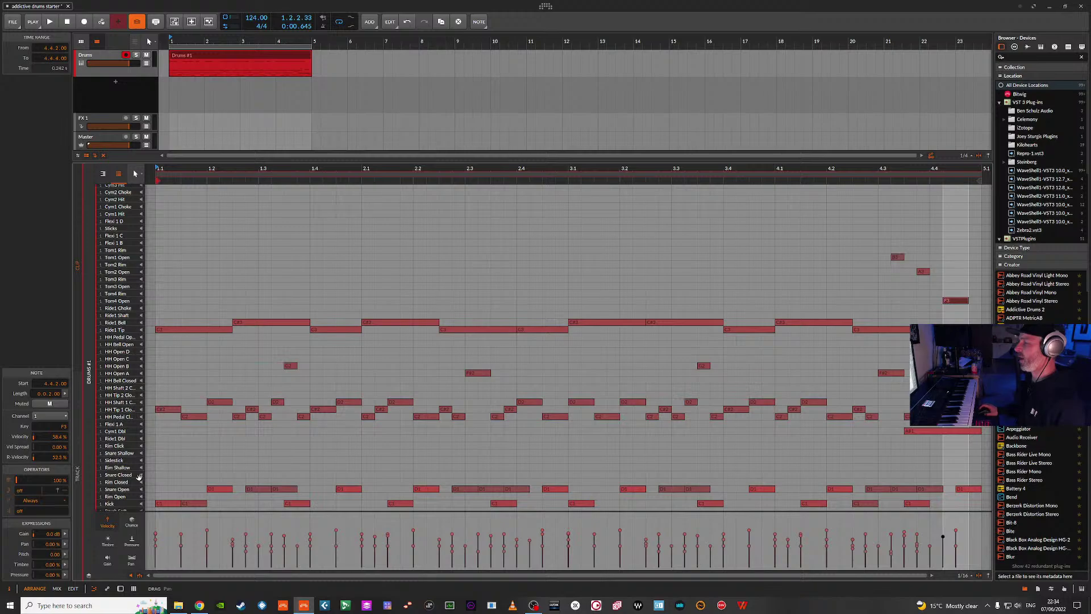
{"action": "scroll", "coordinate": [139, 477], "scroll_direction": "down", "scroll_amount": 2}
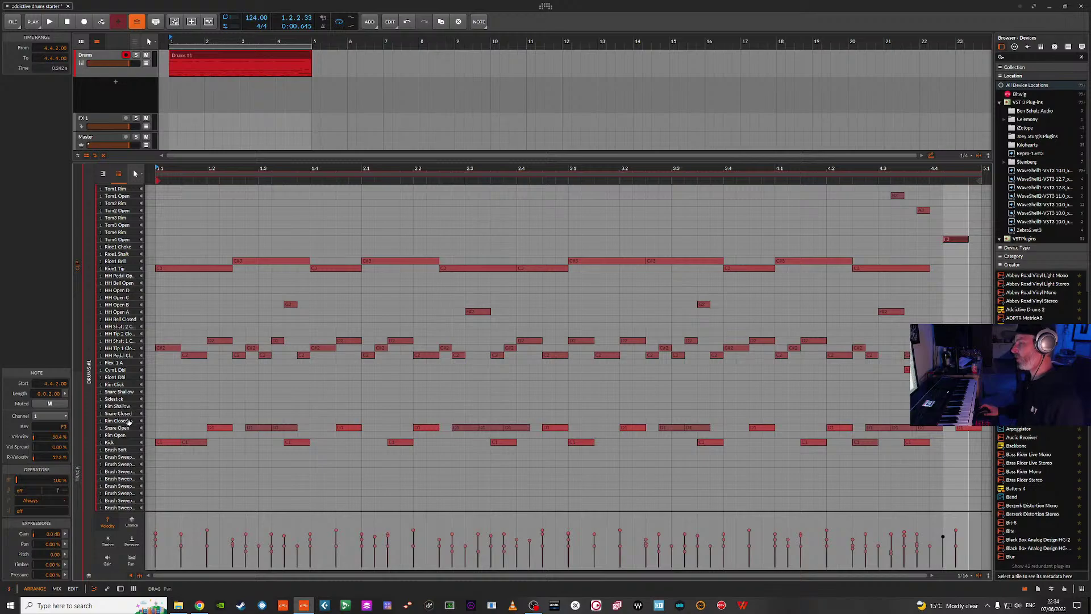
{"action": "scroll", "coordinate": [128, 421], "scroll_direction": "up", "scroll_amount": 5}
{"action": "scroll", "coordinate": [128, 421], "scroll_direction": "down", "scroll_amount": 4}
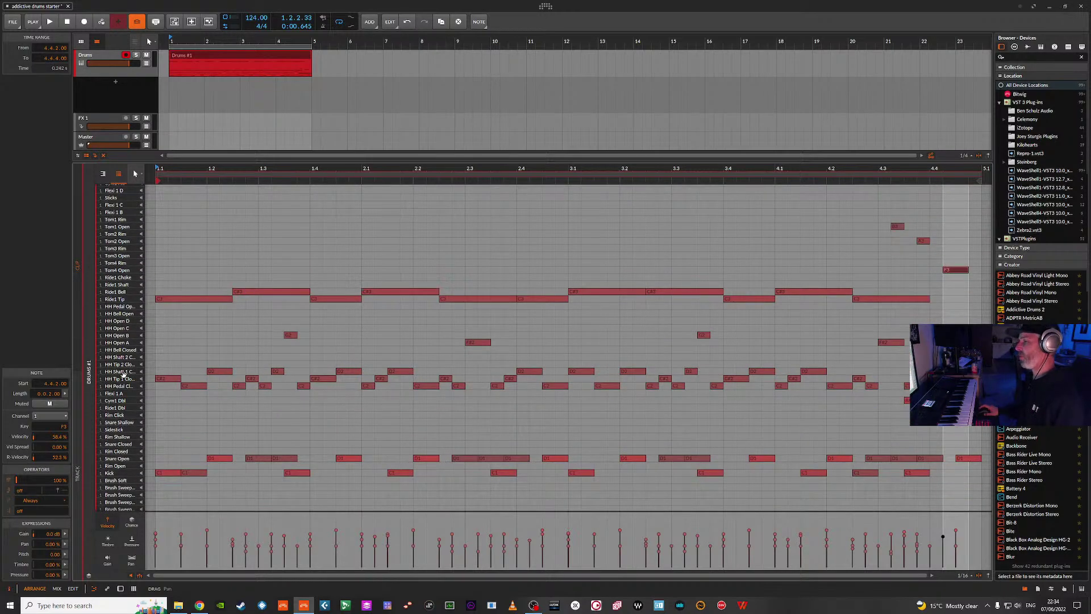
- Show the device chain and expand the Note Mapper and Addictive Drums 2 devices
{"action": "left_click", "coordinate": [120, 589]}
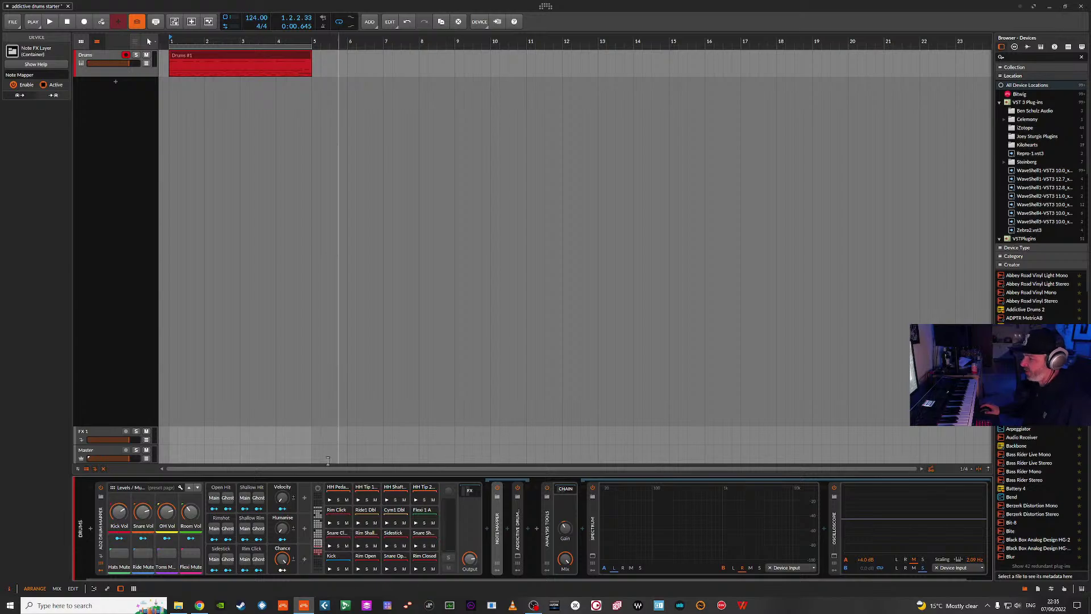
{"action": "double_click", "coordinate": [500, 528]}
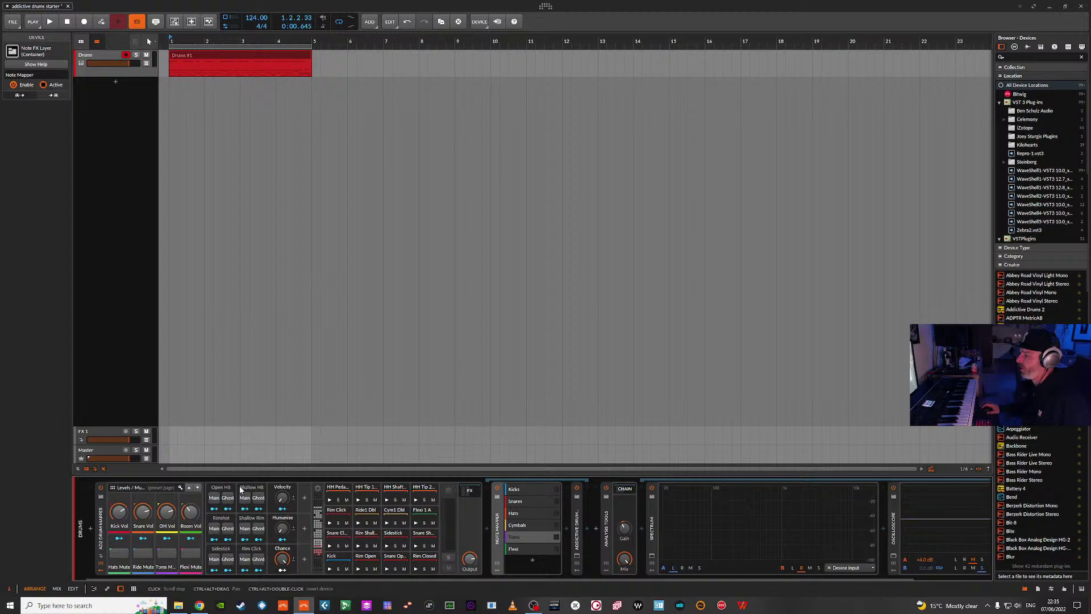
{"action": "double_click", "coordinate": [579, 525]}
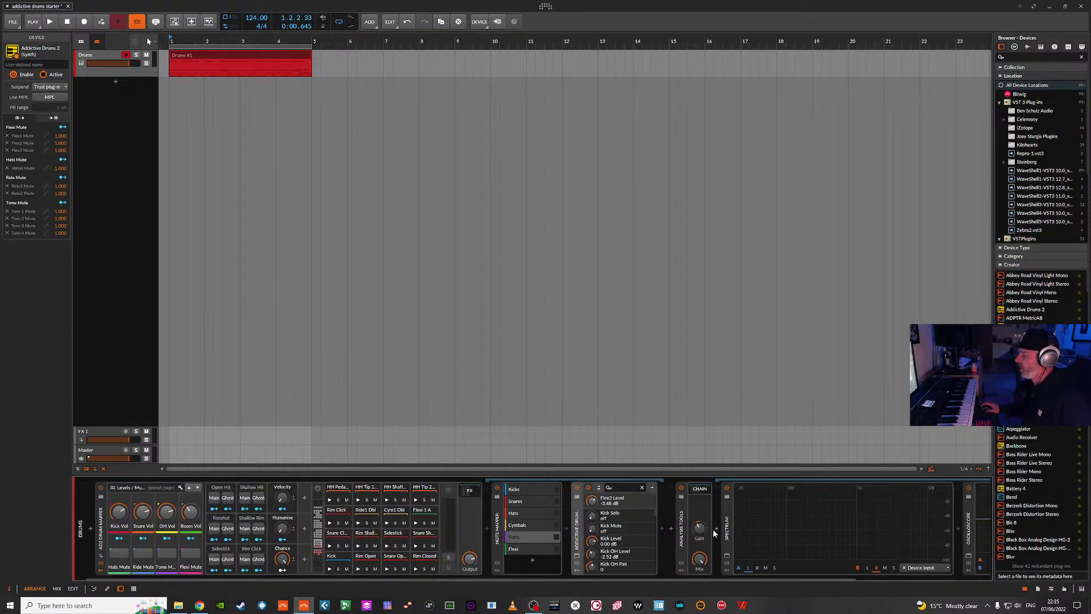
- Hide the nested Spectrum and Oscilloscope of the Analysis Tools chain, collapse that device, and start the loop
{"action": "double_click", "coordinate": [683, 524]}
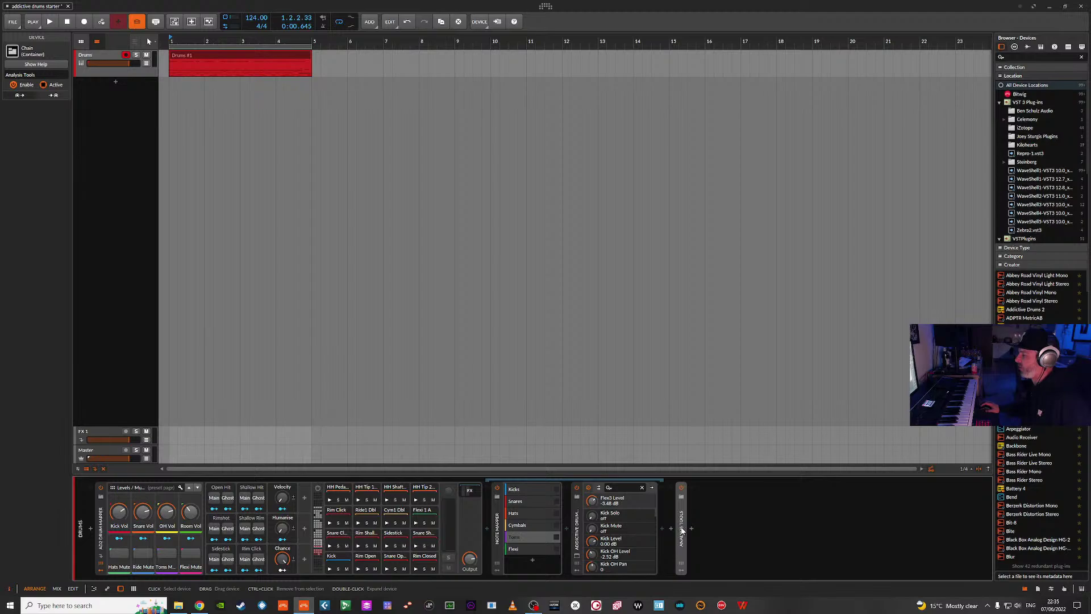
{"action": "double_click", "coordinate": [684, 529]}
{"action": "left_click", "coordinate": [705, 488]}
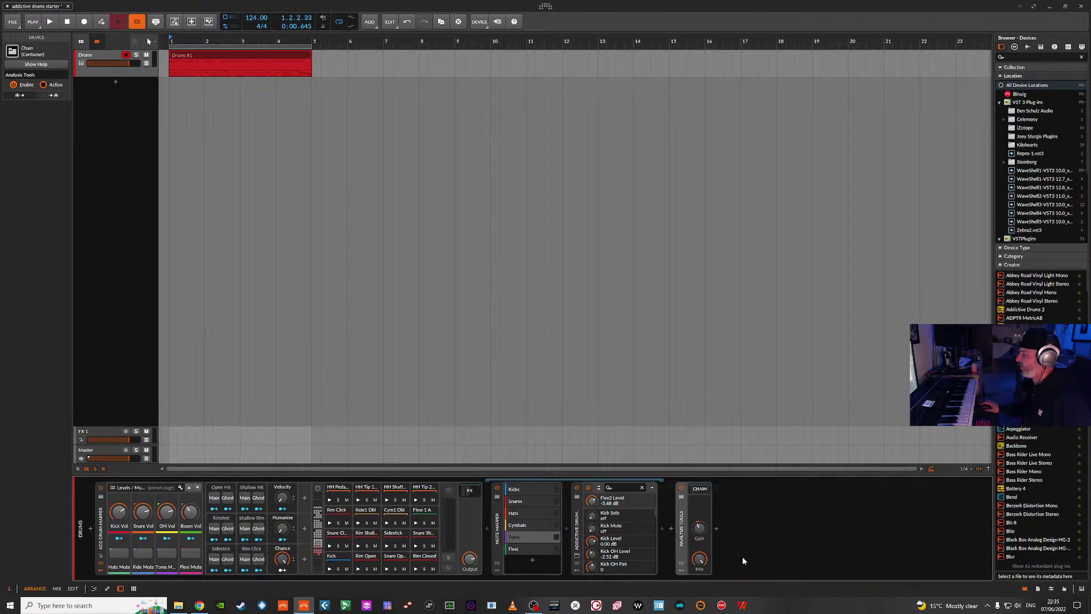
{"action": "double_click", "coordinate": [682, 528]}
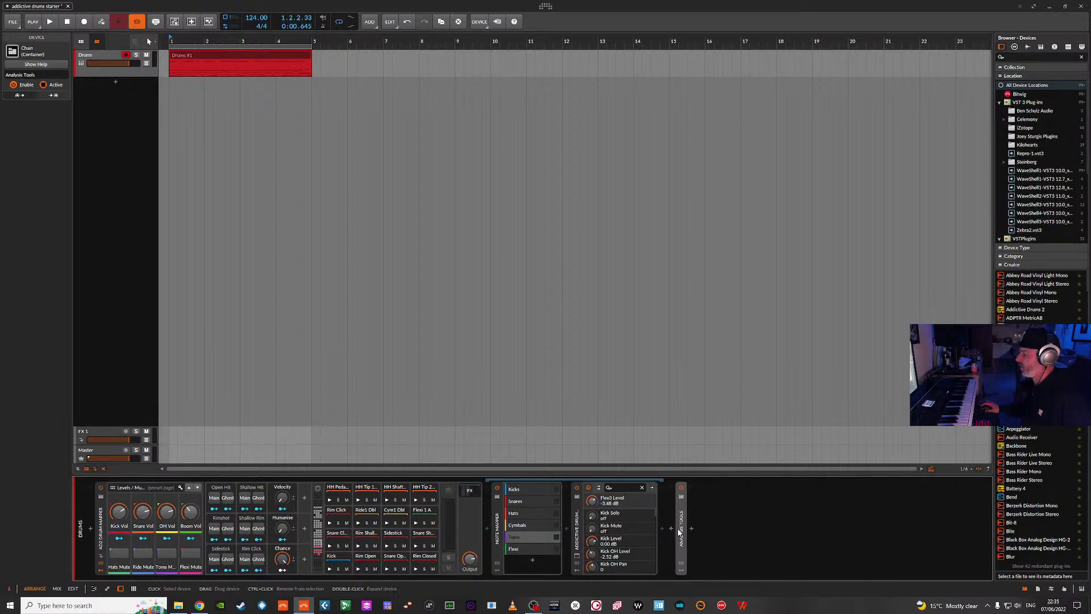
{"action": "key", "text": "space"}
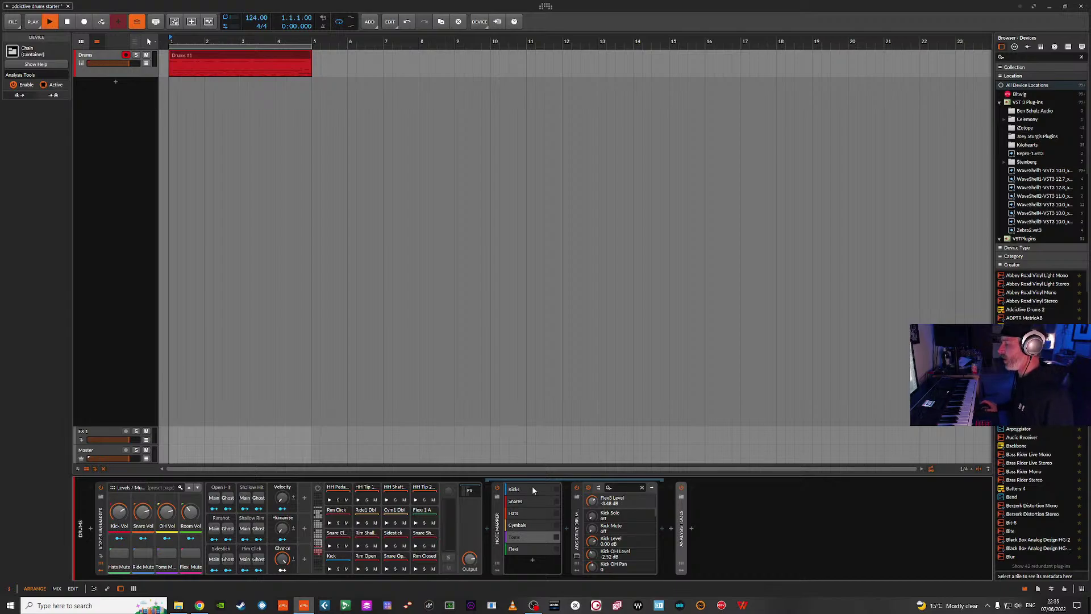
- Hide the FX chain, show the Kick / Snare controls, and raise the snare's Humanise to about 24 ms while the loop plays
{"action": "left_click", "coordinate": [477, 491]}
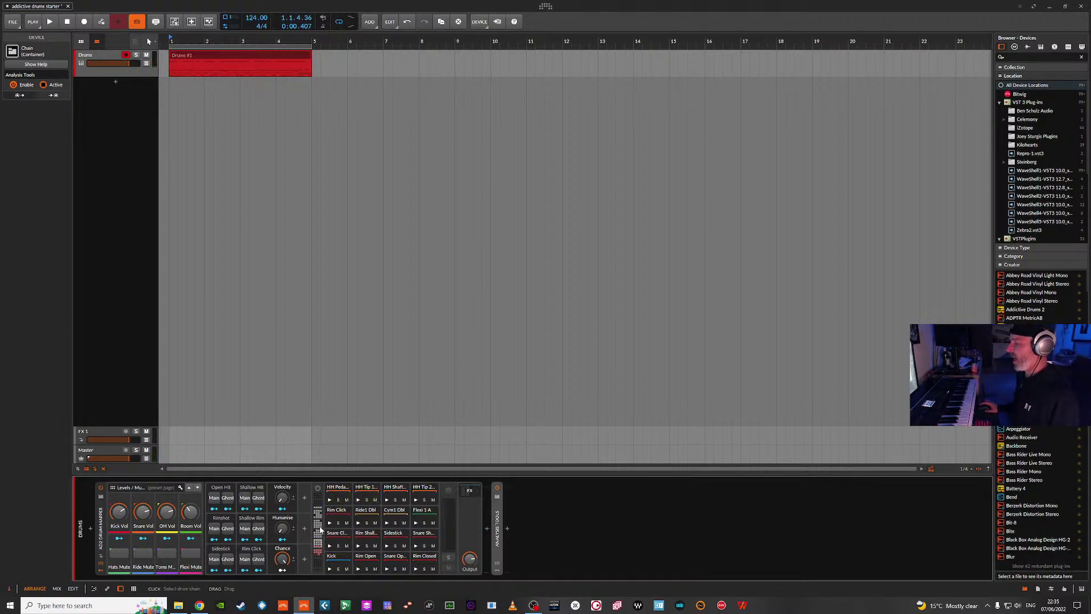
{"action": "left_click", "coordinate": [197, 487]}
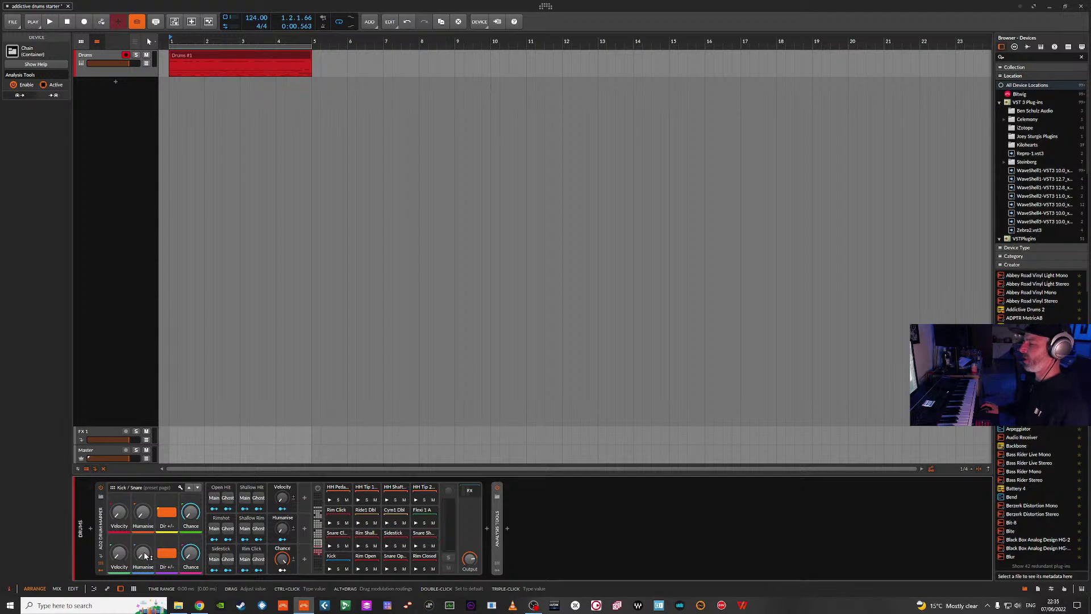
{"action": "key", "text": "space"}
{"action": "left_click_drag", "start_coordinate": [145, 555], "coordinate": [145, 523]}
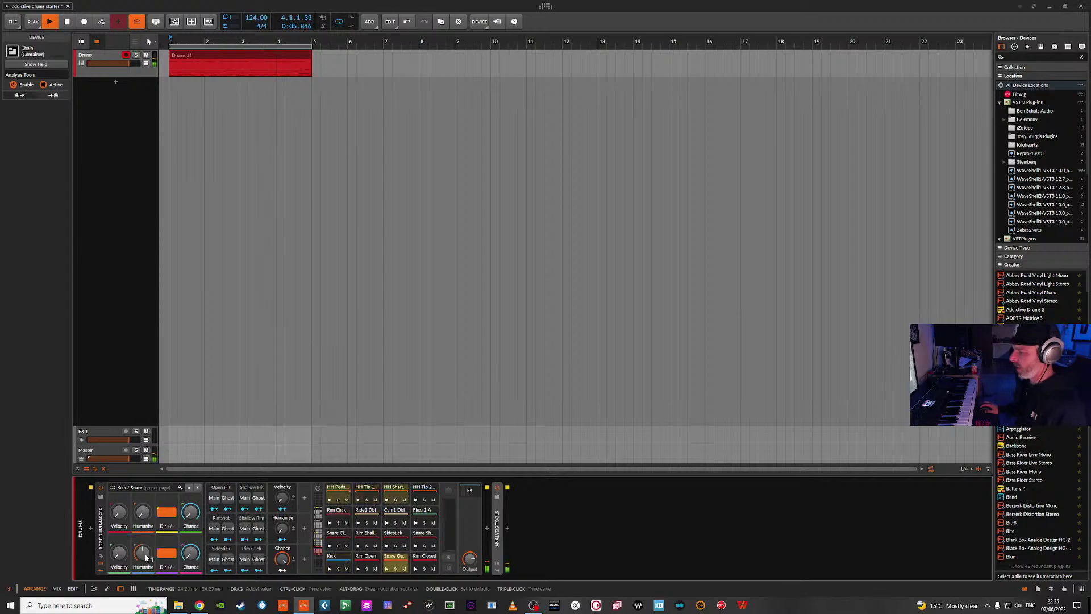
{"action": "key", "text": "space"}
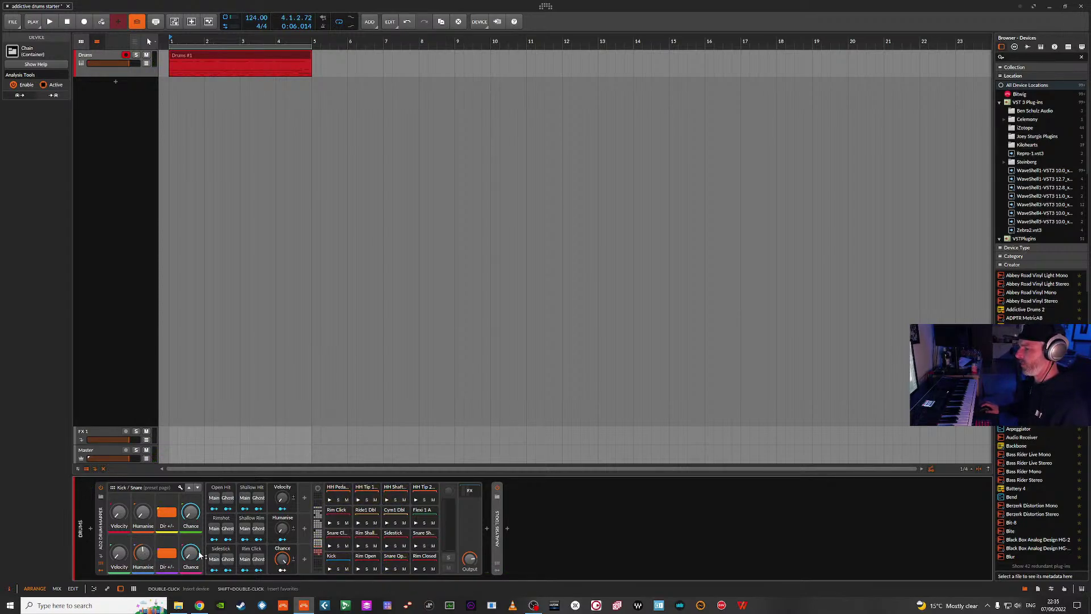
- Return to the levels and mutes page, mute the ride and flexi pieces, and play the loop
{"action": "left_click", "coordinate": [189, 489]}
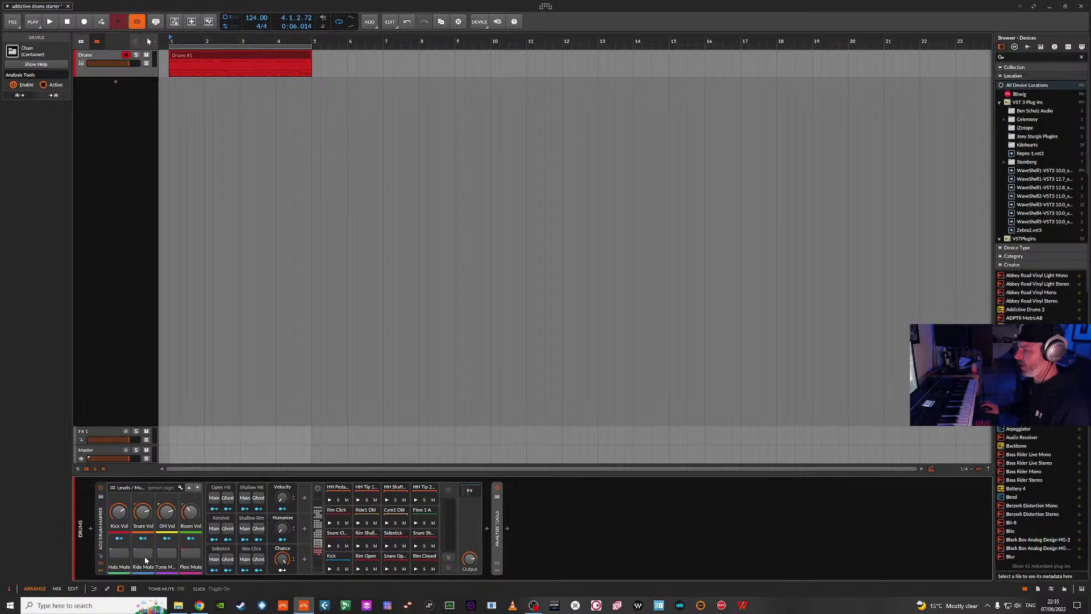
{"action": "left_click", "coordinate": [189, 556]}
{"action": "key", "text": "space"}
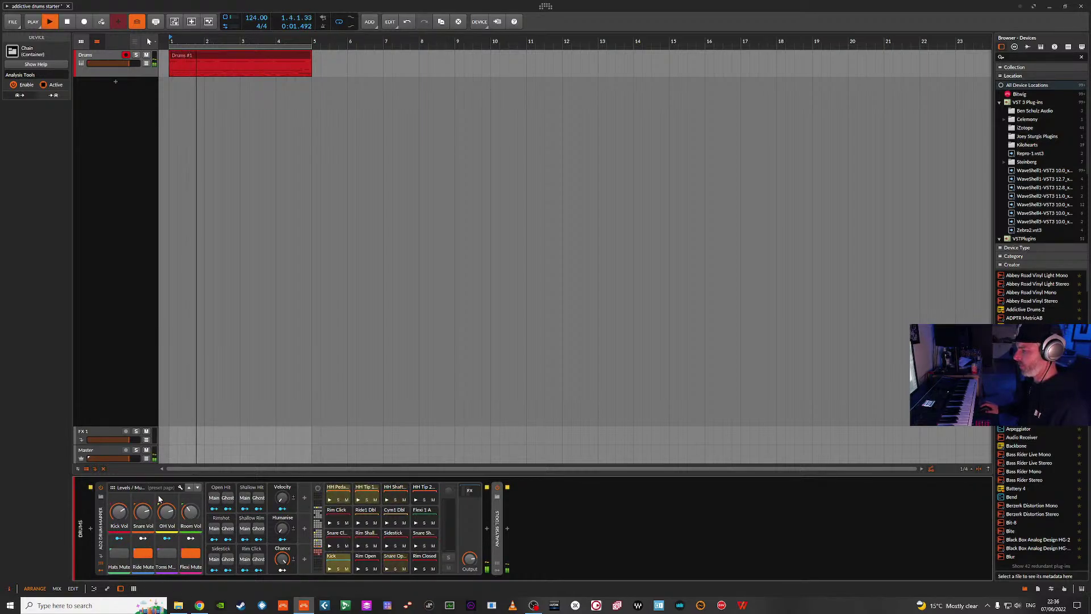
- Adjust the snare's Humanise amount again on the Kick / Snare page, and show the Hats / Cymbals controls
{"action": "left_click", "coordinate": [198, 489]}
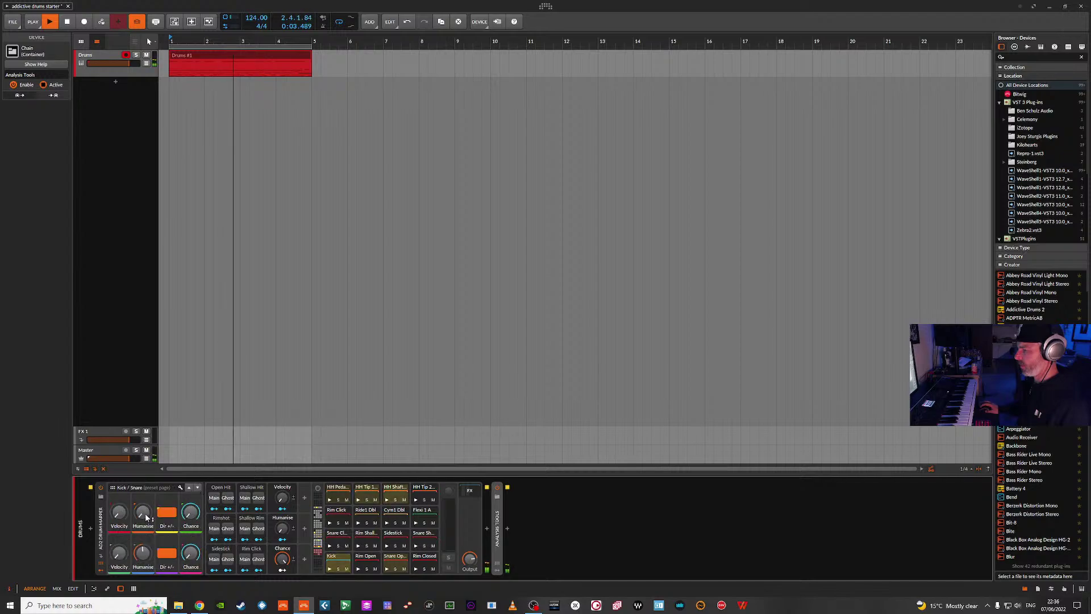
{"action": "left_click_drag", "start_coordinate": [142, 553], "coordinate": [142, 556]}
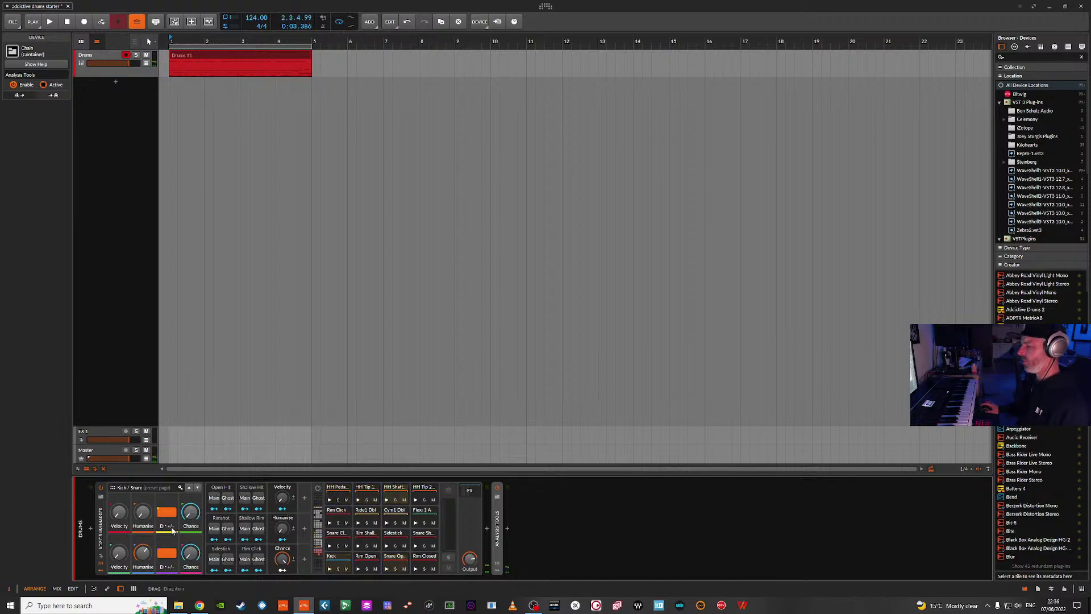
{"action": "left_click", "coordinate": [197, 488]}
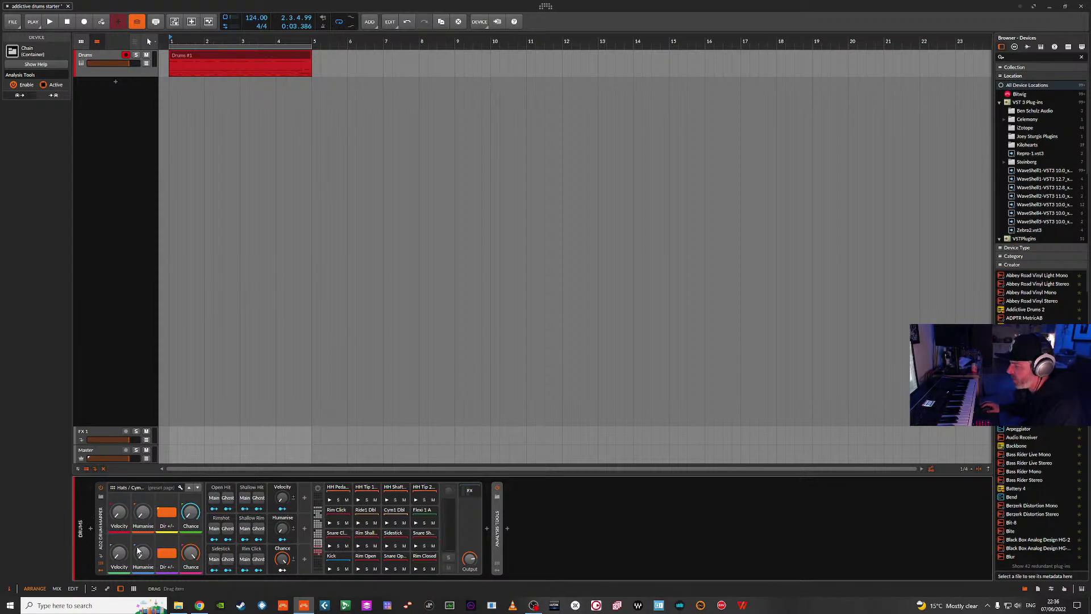
- Show the FX chain, examine the Note Mapper layers from Flexi and Toms up to Snares and Kicks, and collapse the Note Mapper
{"action": "left_click", "coordinate": [471, 490]}
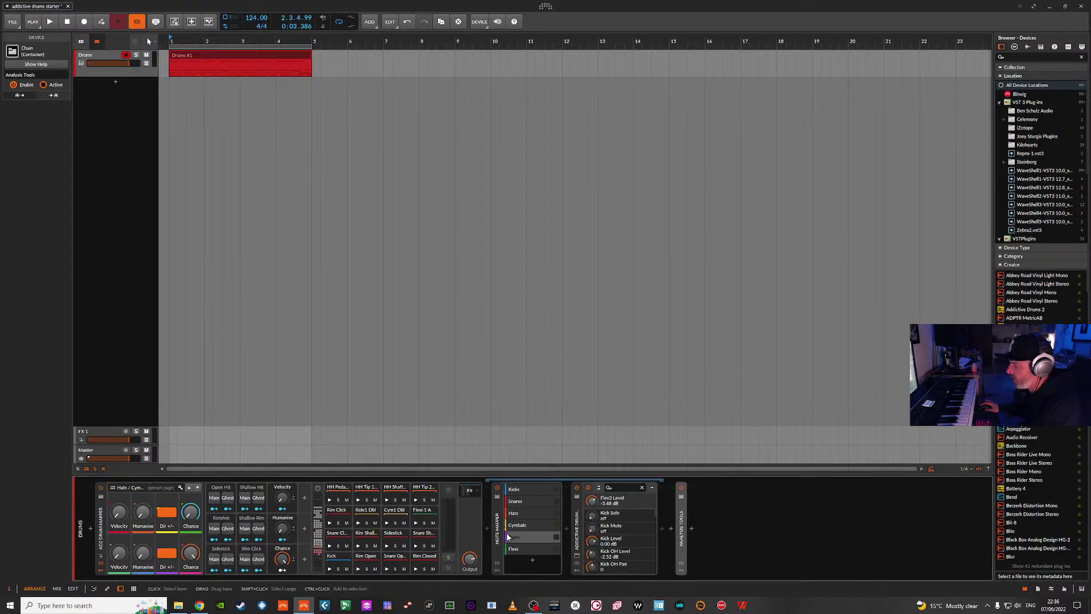
{"action": "left_click", "coordinate": [531, 536]}
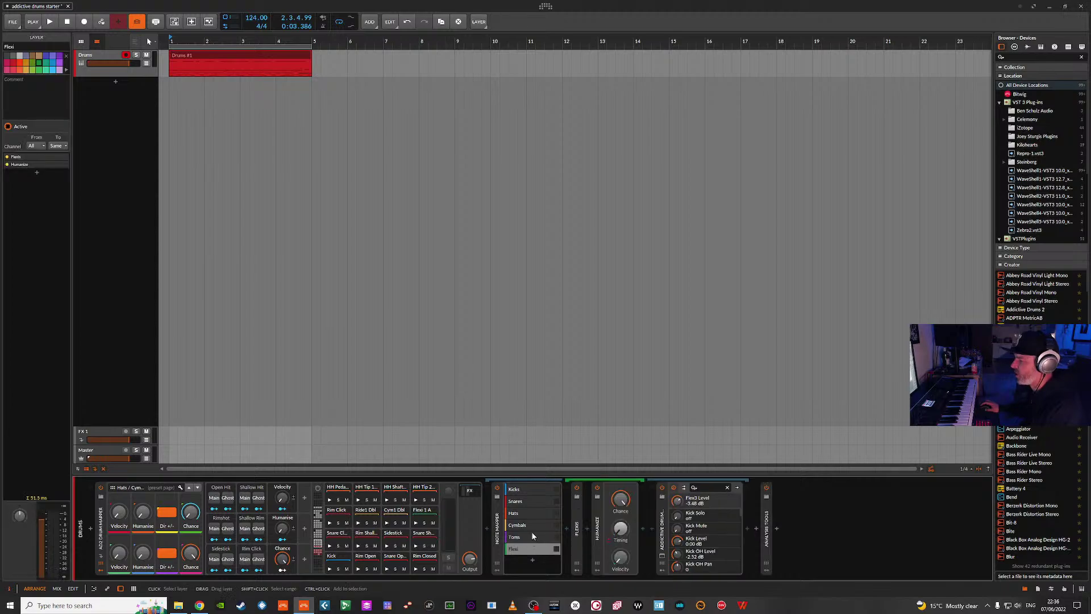
{"action": "left_click", "coordinate": [534, 524]}
{"action": "left_click", "coordinate": [537, 513]}
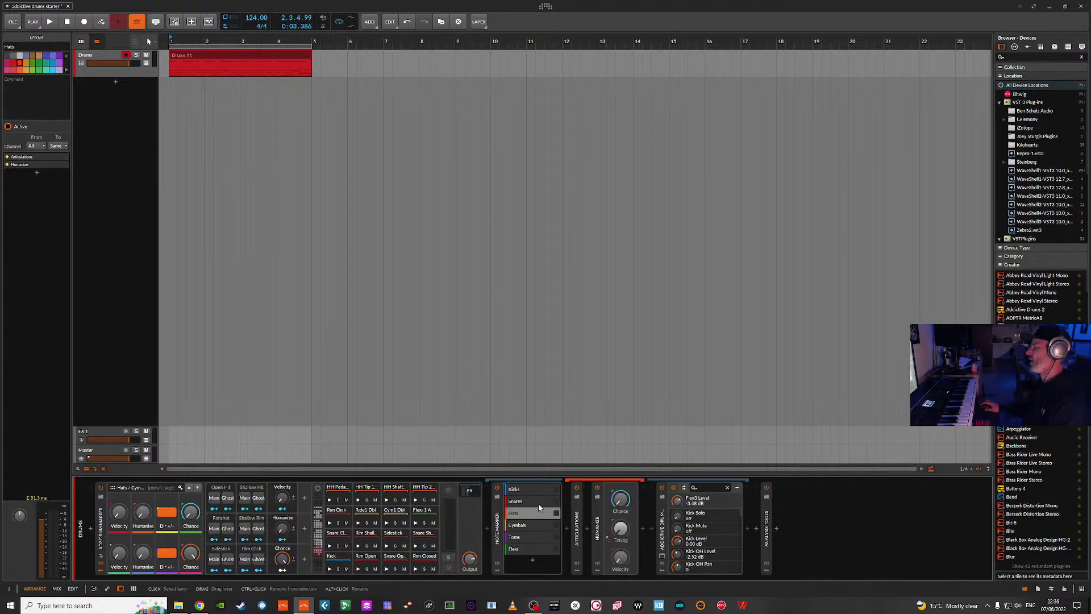
{"action": "left_click", "coordinate": [539, 501]}
{"action": "left_click", "coordinate": [535, 488]}
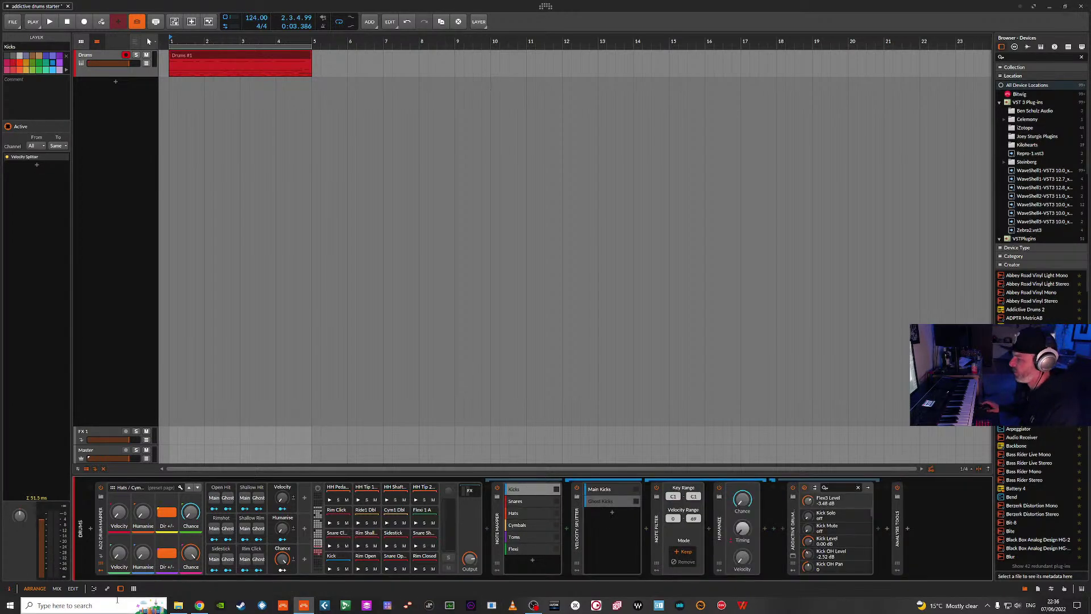
{"action": "left_click", "coordinate": [499, 518]}
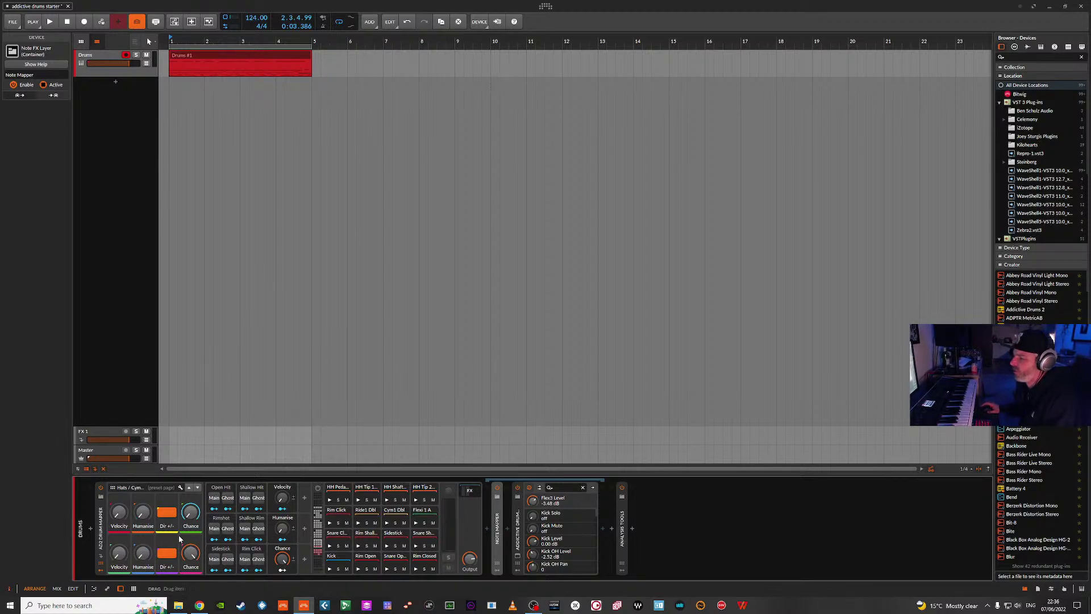
- Audition the loop briefly and inspect the properties of the Drums #1 clip, Note Mapper and Addictive Drums 2
{"action": "key", "text": "space"}
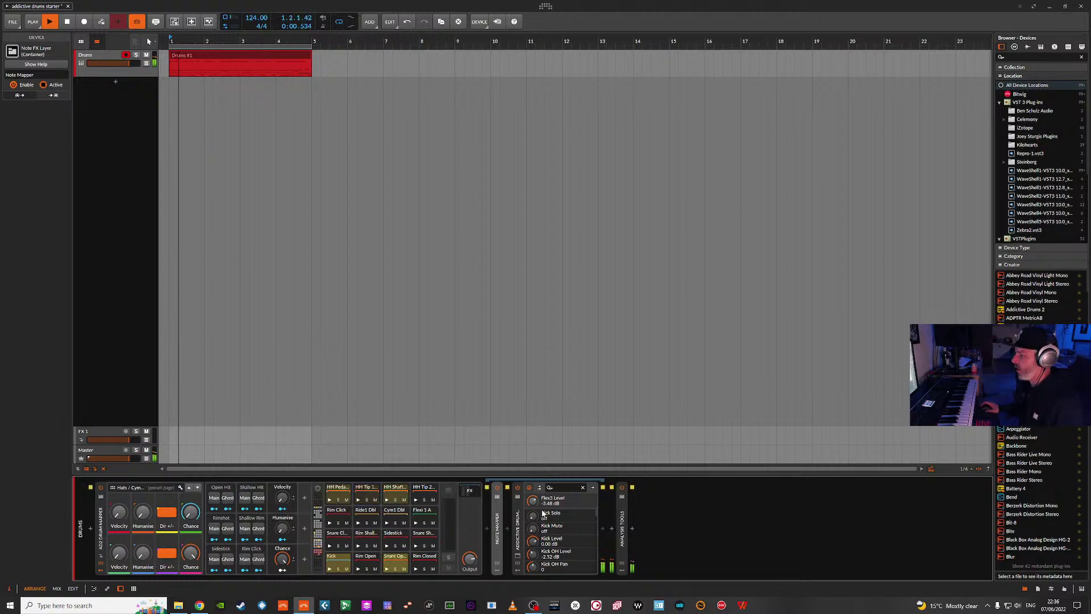
{"action": "key", "text": "space"}
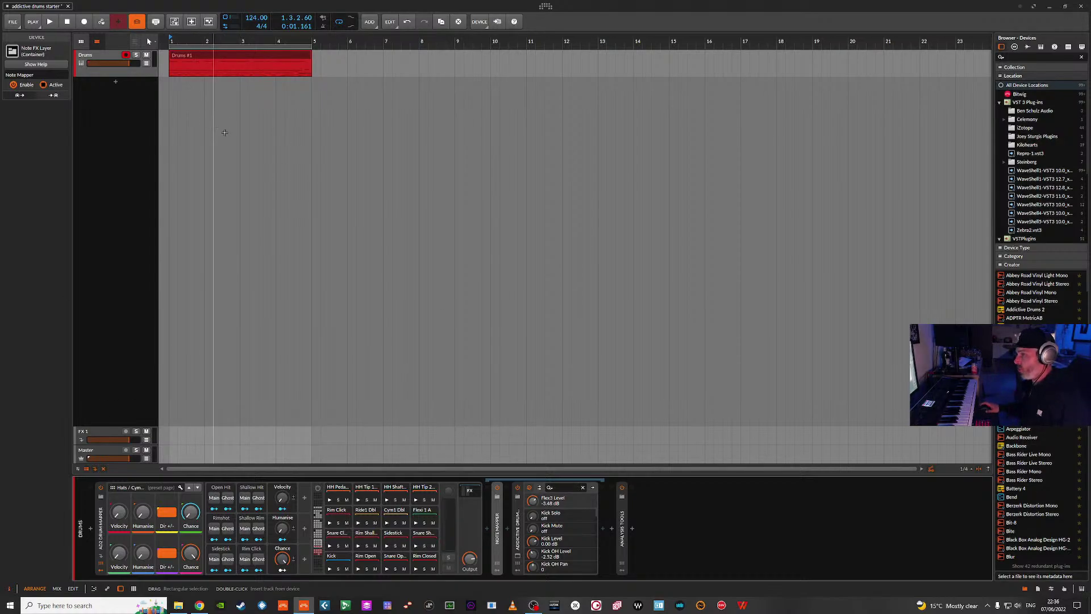
{"action": "left_click", "coordinate": [260, 59]}
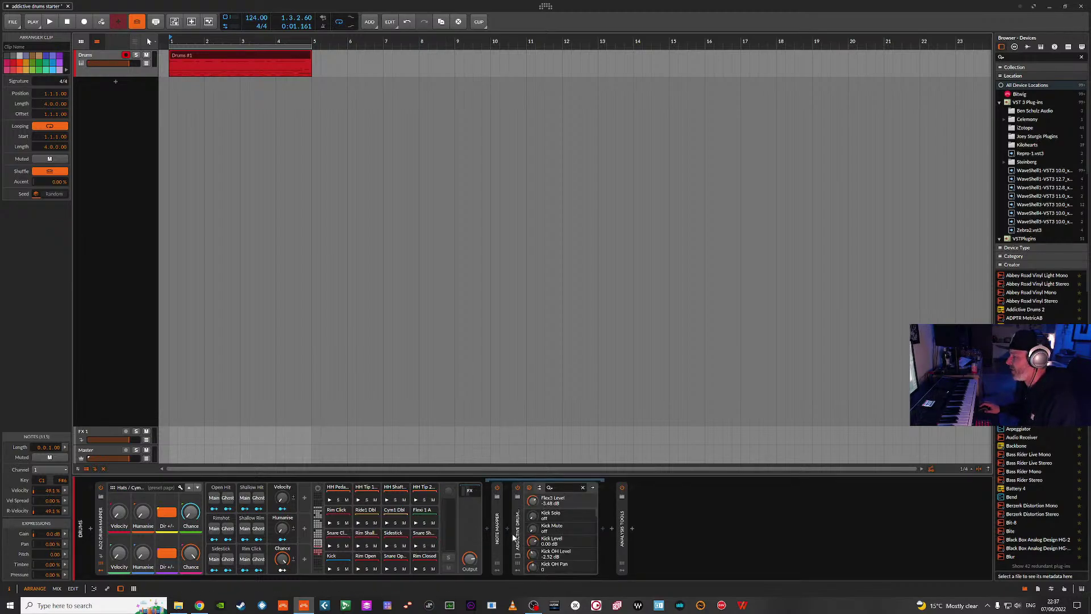
{"action": "left_click", "coordinate": [519, 539]}
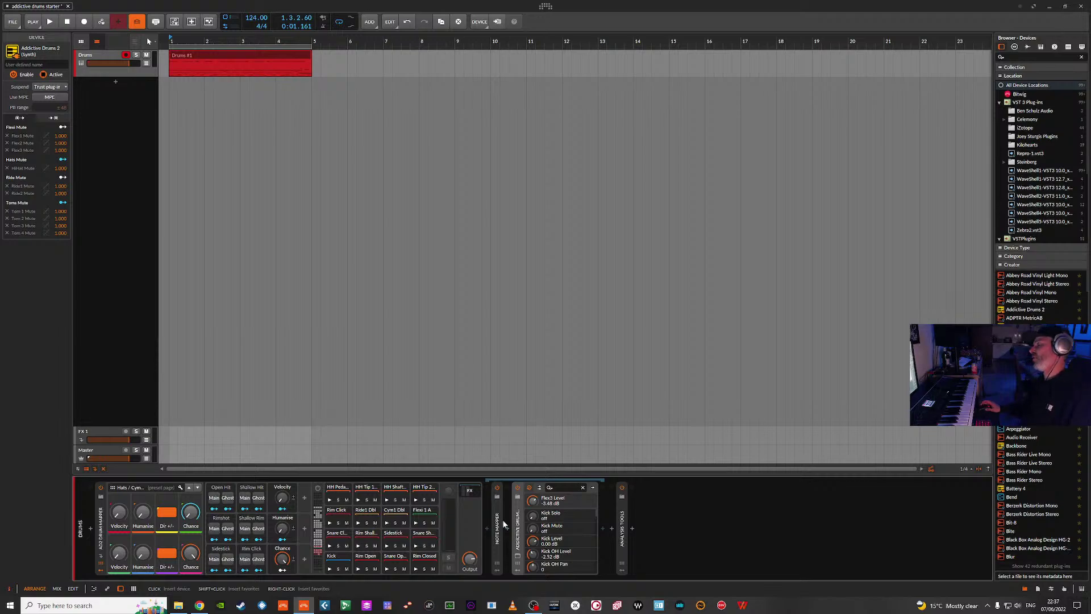
{"action": "left_click", "coordinate": [504, 523]}
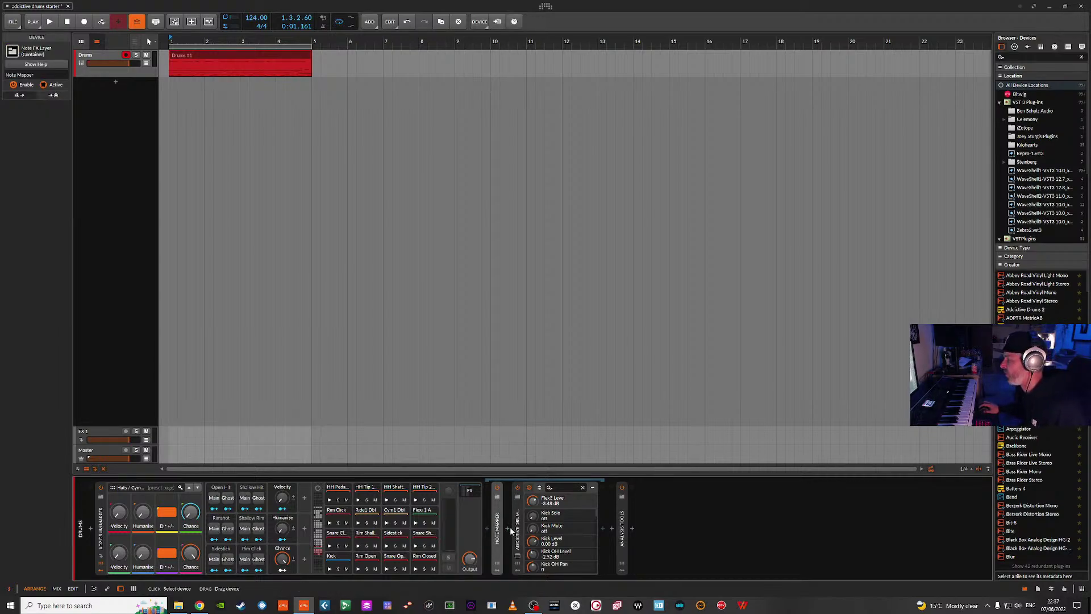
{"action": "left_click", "coordinate": [517, 527]}
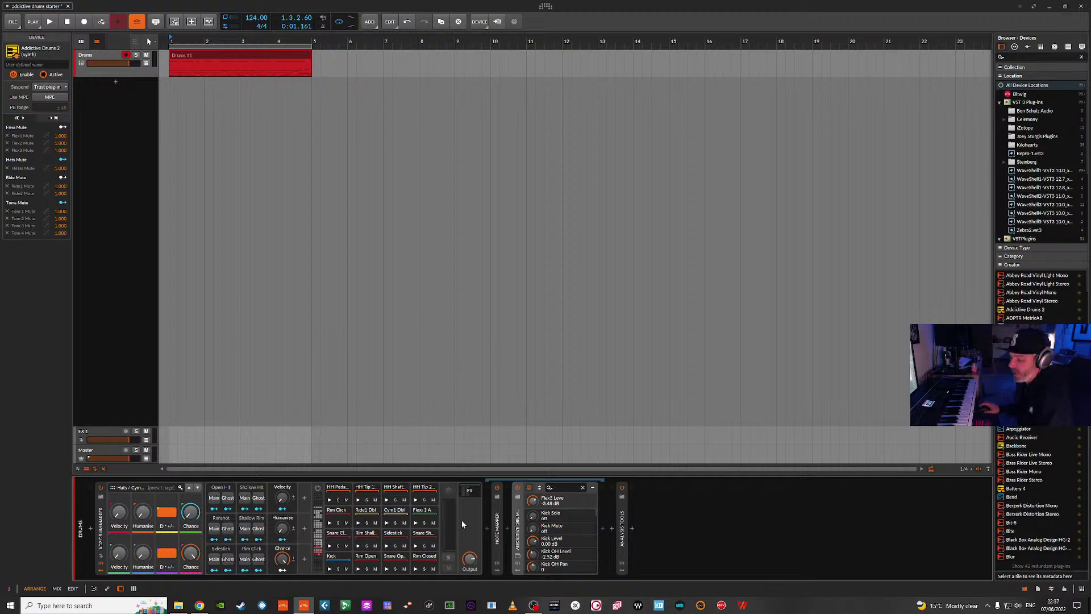
- Lower the mapper's overall Chance control to about 70.5% while auditioning the loop
{"action": "key", "text": "space"}
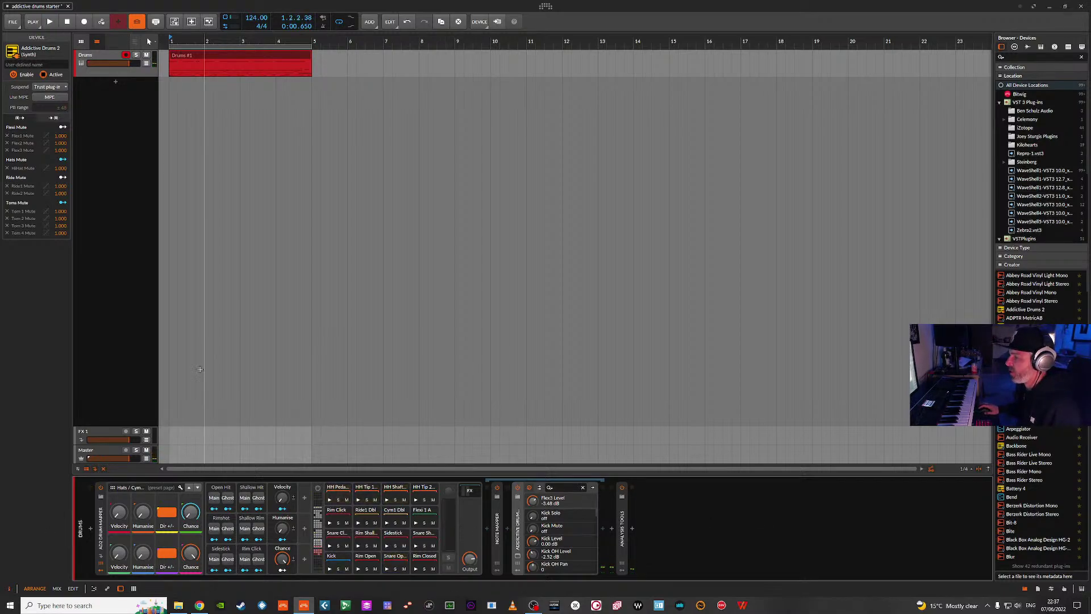
{"action": "key", "text": "space"}
{"action": "left_click_drag", "start_coordinate": [282, 559], "coordinate": [283, 561]}
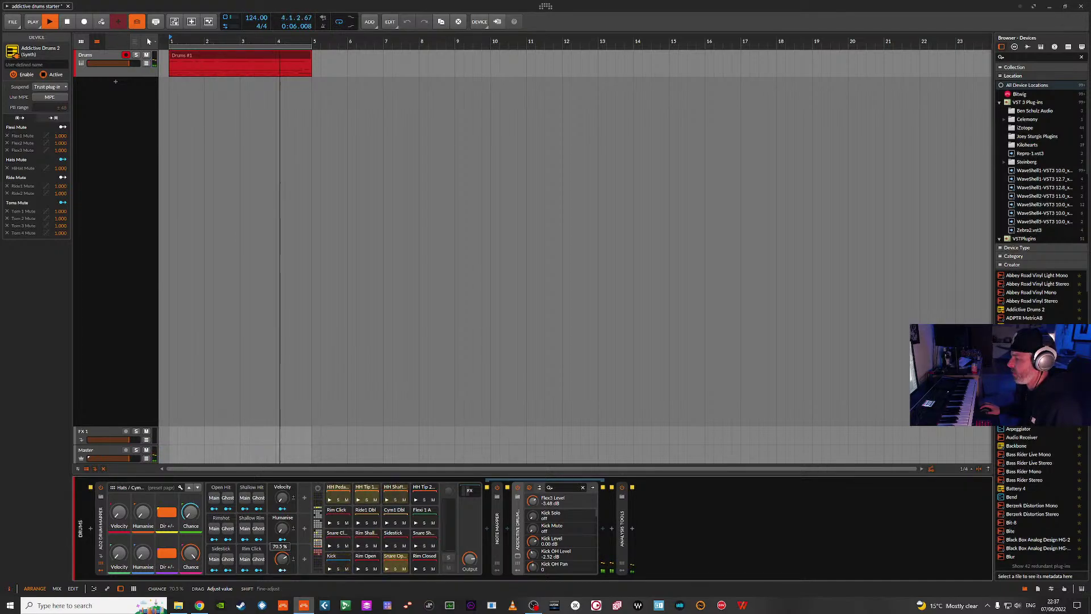
{"action": "key", "text": "space"}
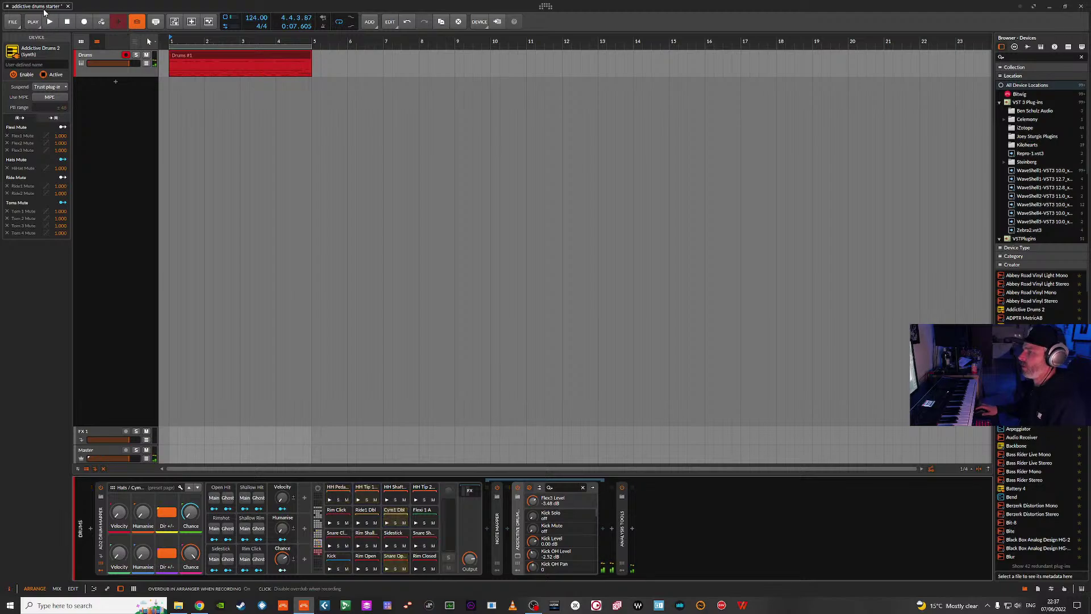
- Dismiss the project save dialog and increase the global groove's Shuffle amount for the loop
{"action": "left_click", "coordinate": [18, 25]}
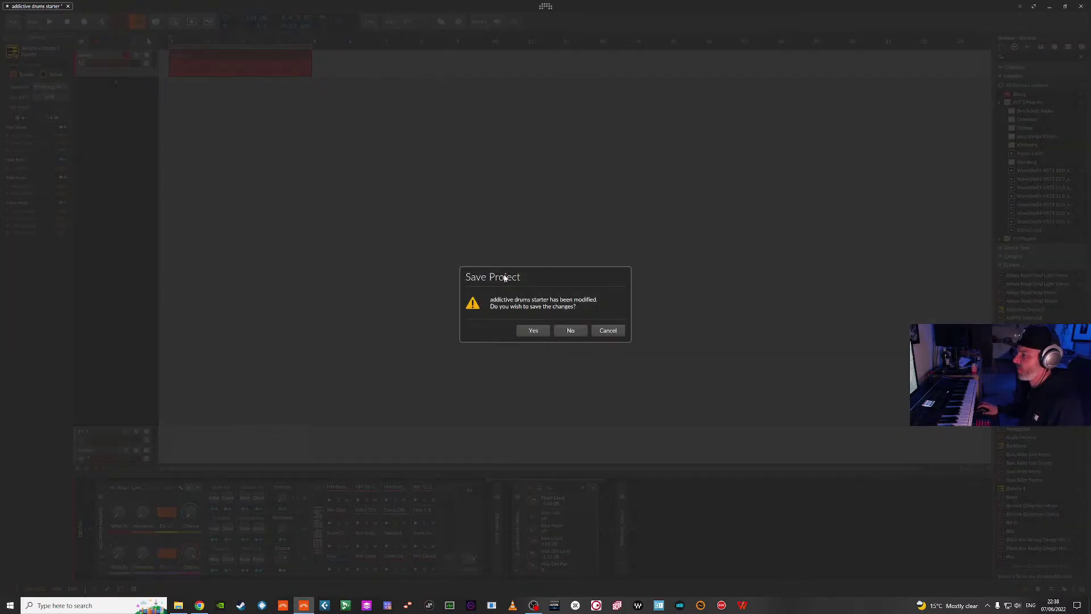
{"action": "left_click", "coordinate": [608, 332]}
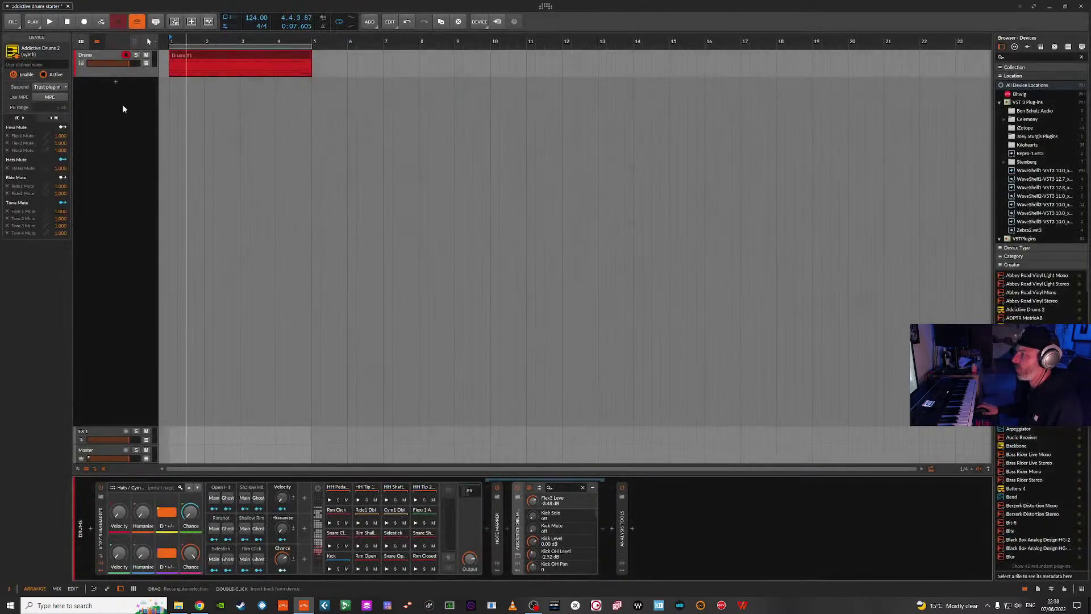
{"action": "left_click", "coordinate": [33, 22]}
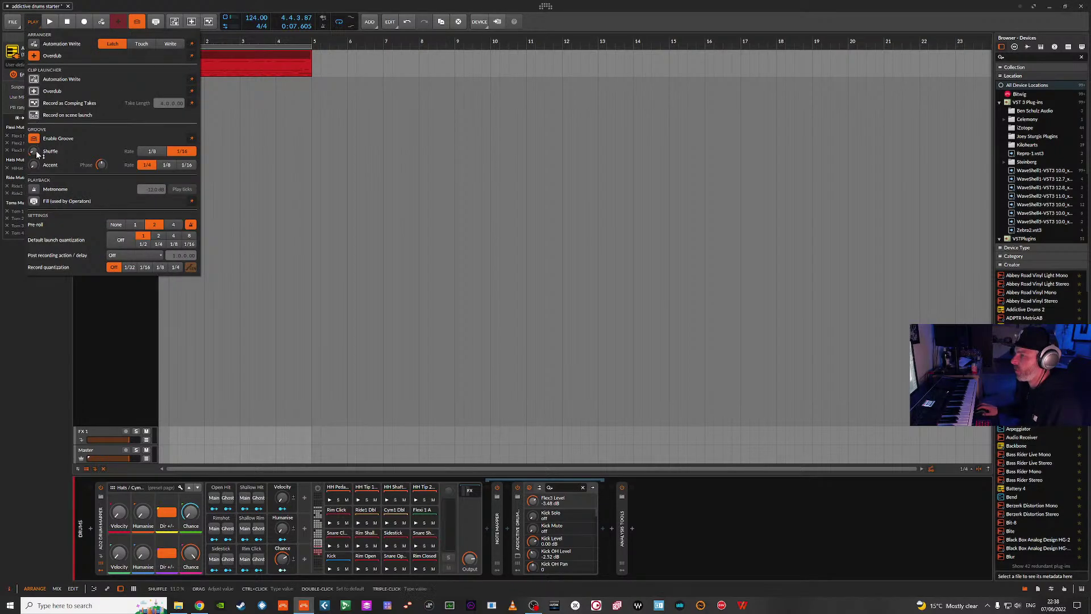
{"action": "mouse_move", "coordinate": [33, 151]}
{"action": "left_mouse_down"}
{"action": "mouse_move", "coordinate": [33, 162]}
{"action": "mouse_move", "coordinate": [33, 143]}
{"action": "left_mouse_up"}
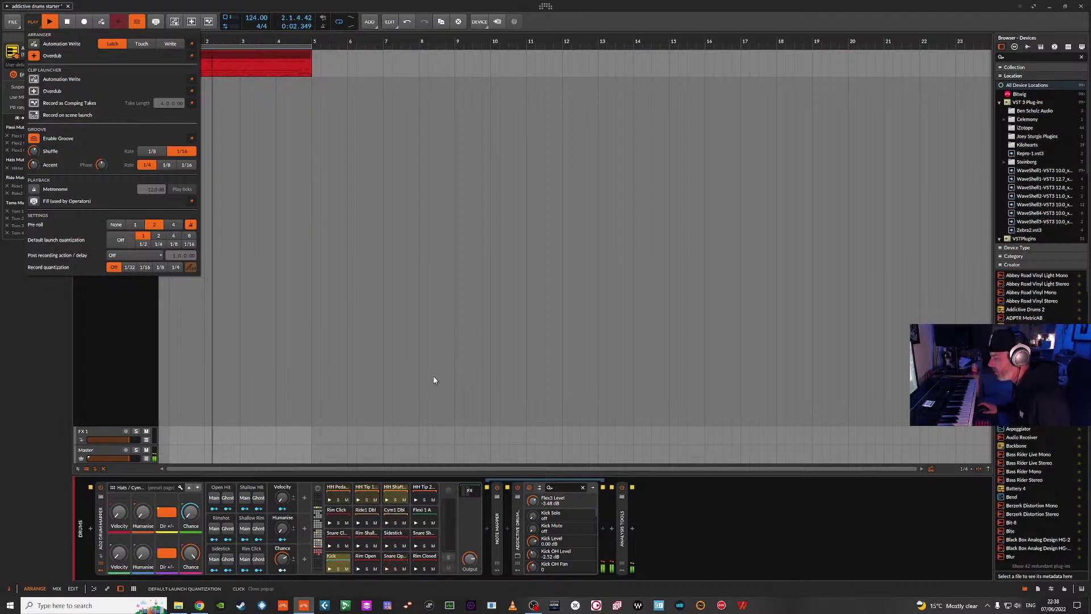
- Close the groove settings, set the mapper's overall Chance to about 89.5% while the loop plays, and stop playback
{"action": "left_click", "coordinate": [287, 554]}
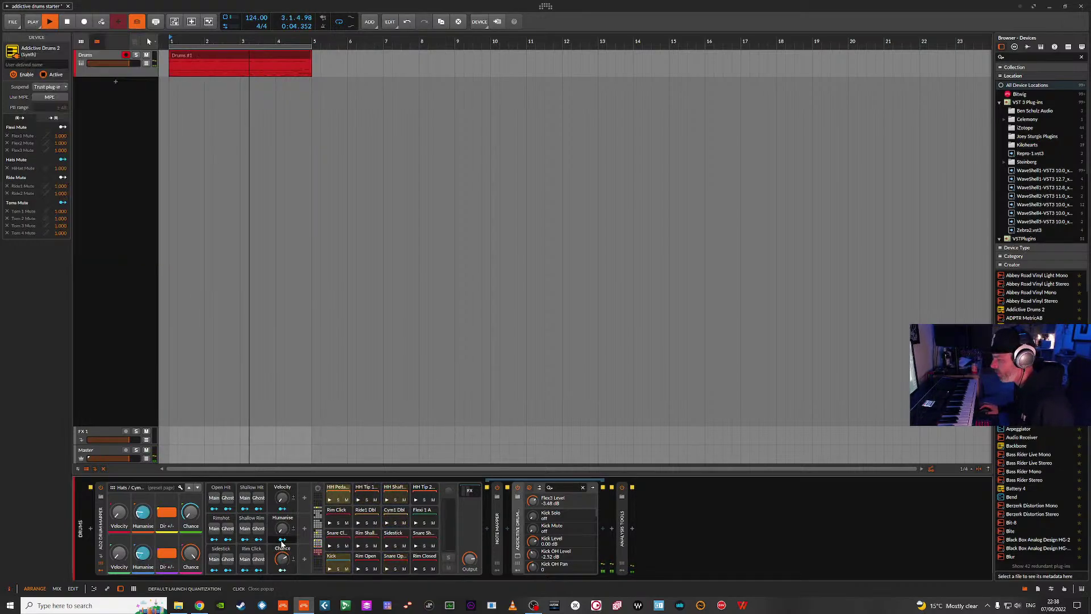
{"action": "left_click_drag", "start_coordinate": [283, 570], "coordinate": [282, 558]}
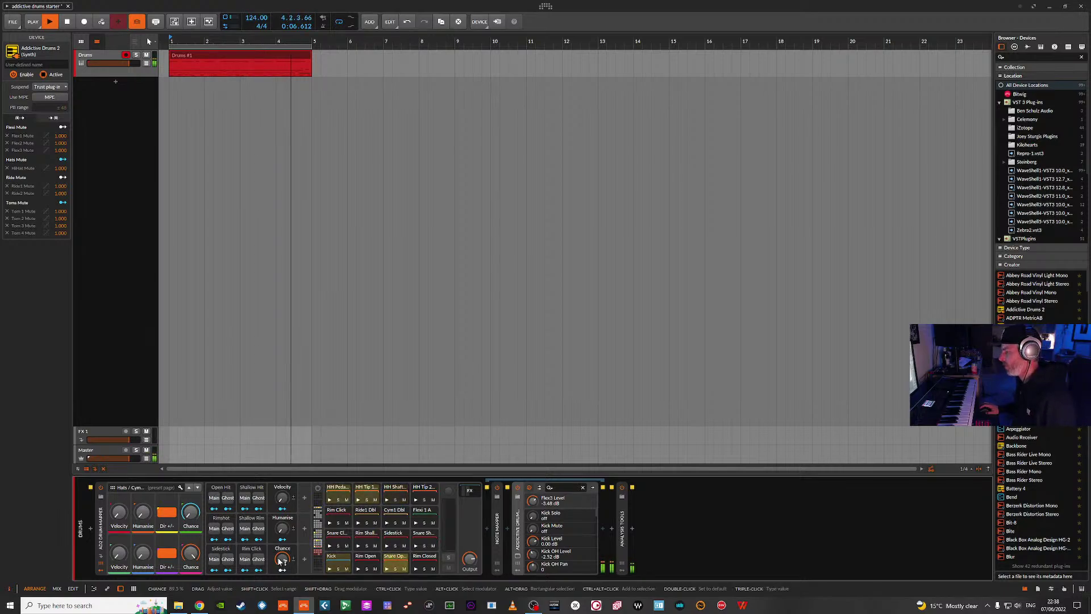
{"action": "key", "text": "space"}
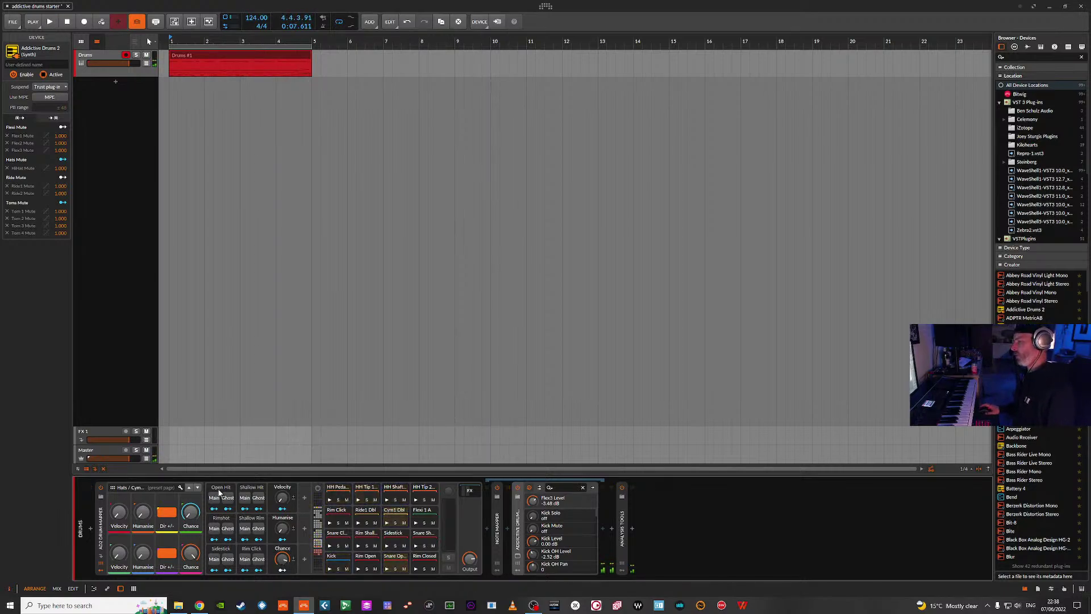
- Open the Addictive Drums 2 window and step forward through its kits to Retroplex - OH And Room, auditioning them with the loop
{"action": "left_click", "coordinate": [517, 560]}
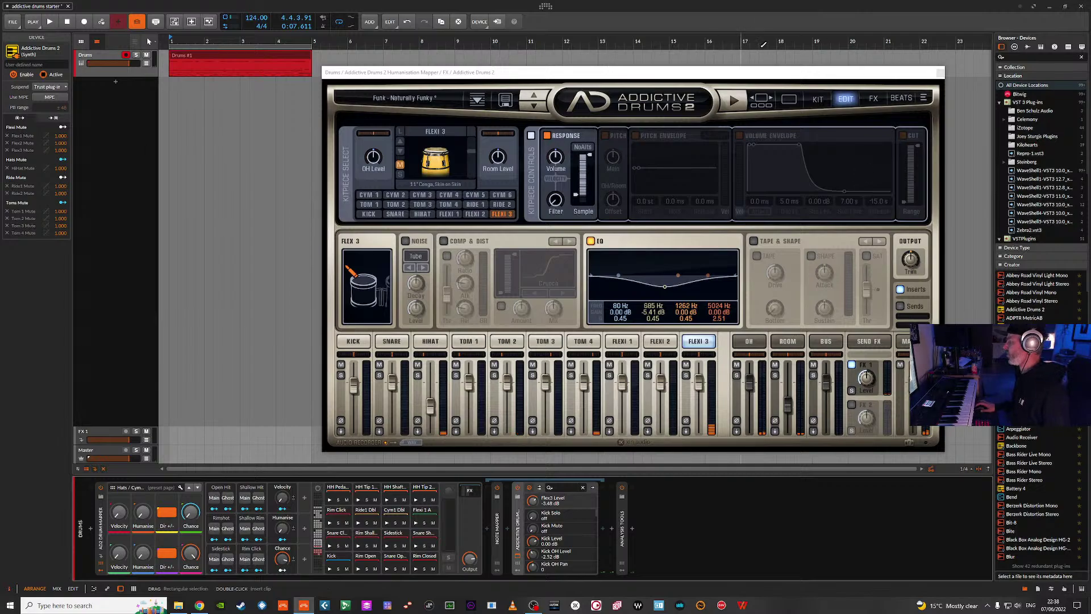
{"action": "left_click", "coordinate": [791, 100]}
{"action": "left_click", "coordinate": [919, 278]}
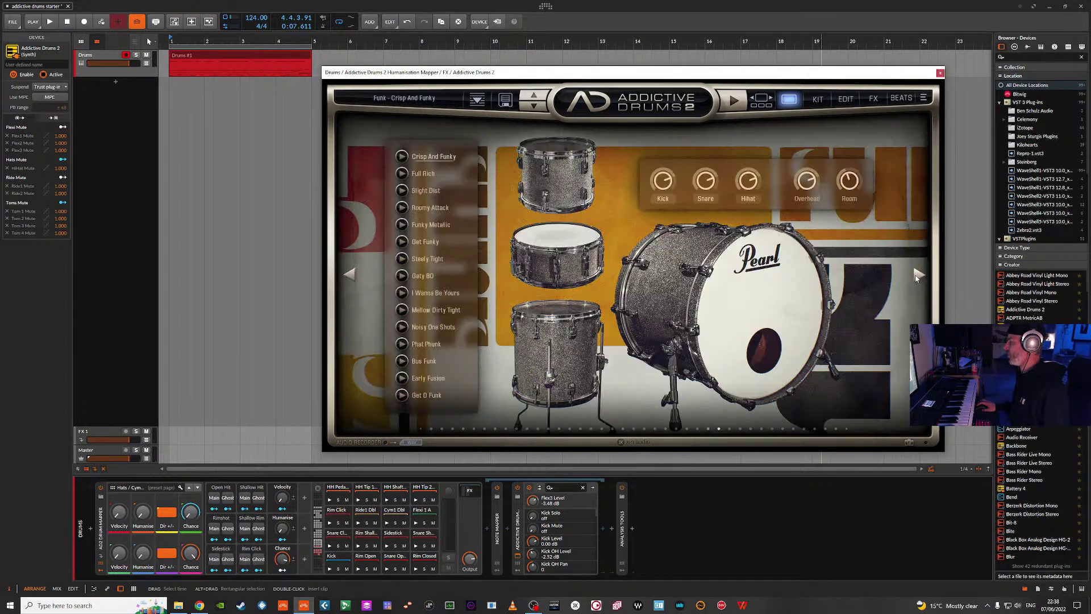
{"action": "left_click", "coordinate": [918, 277]}
{"action": "left_click", "coordinate": [918, 278]}
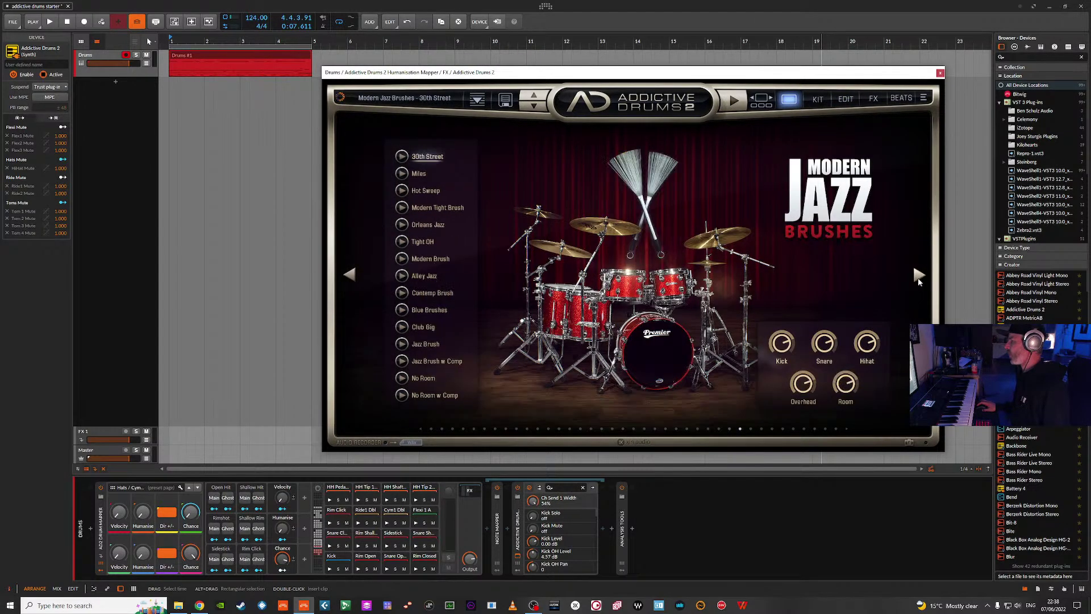
{"action": "key", "text": "space"}
{"action": "left_click", "coordinate": [919, 278]}
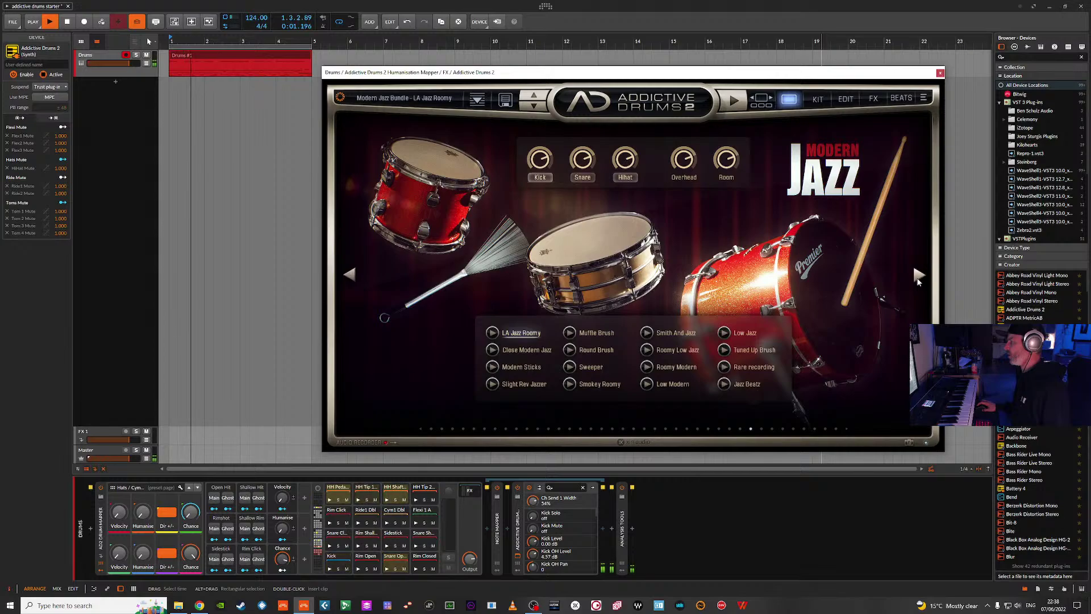
{"action": "left_click", "coordinate": [918, 277]}
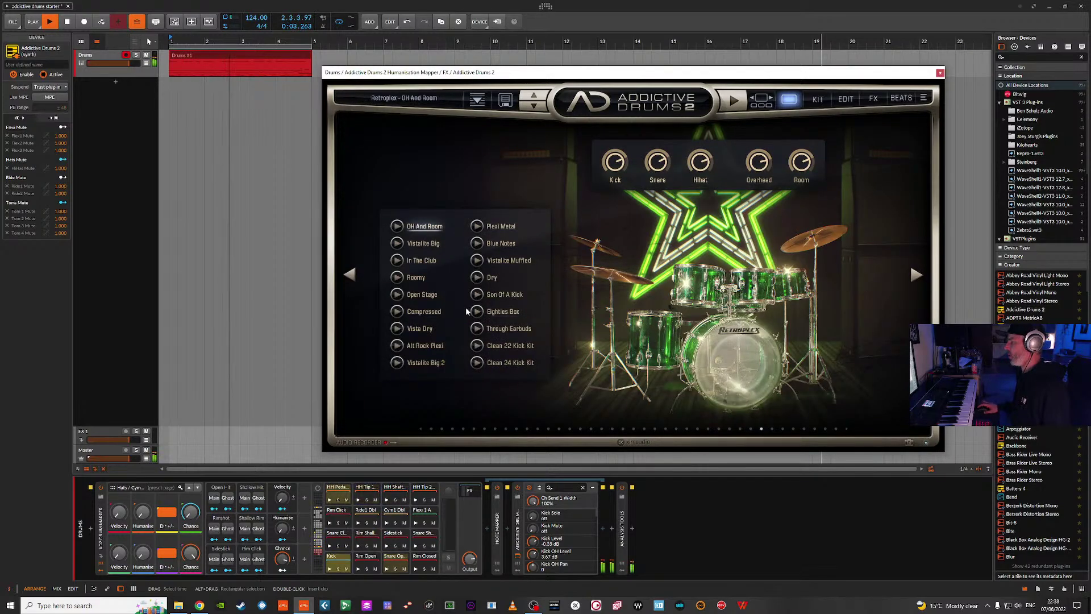
- Load the Retroplex Alt Rock Plexi preset and switch off the mapper's Ride Mute and Flexi Mute while the loop plays
{"action": "left_click", "coordinate": [419, 328]}
{"action": "left_click", "coordinate": [429, 347]}
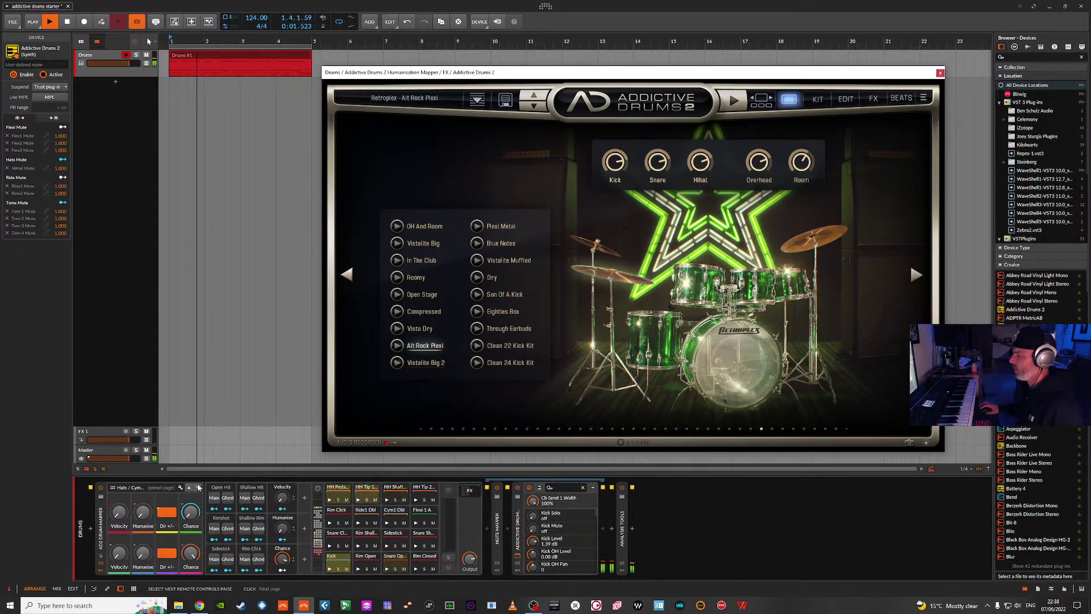
{"action": "left_click", "coordinate": [184, 491]}
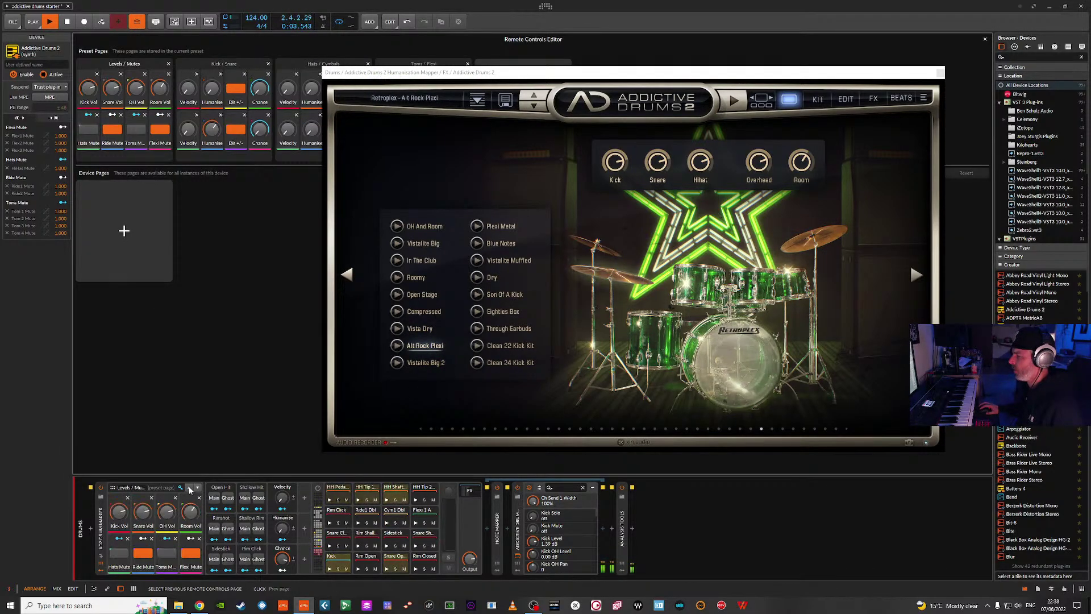
{"action": "left_click", "coordinate": [143, 553]}
{"action": "left_click", "coordinate": [191, 553]}
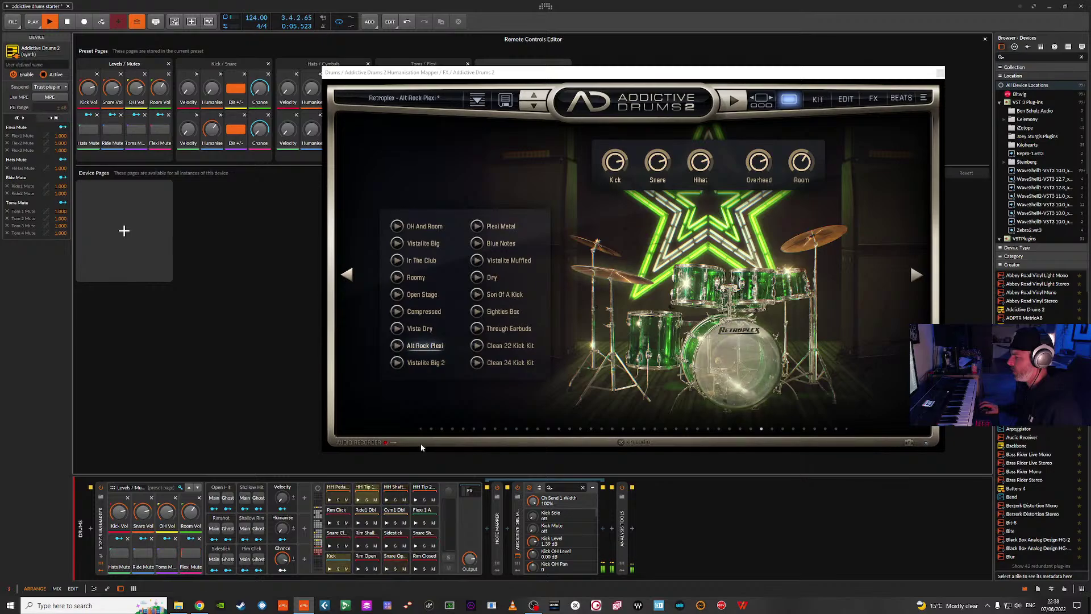
- Audition the Retroplex Eighties Box preset, and move on to the Blue Oyster kit with its Pop Room preset
{"action": "left_click", "coordinate": [504, 313]}
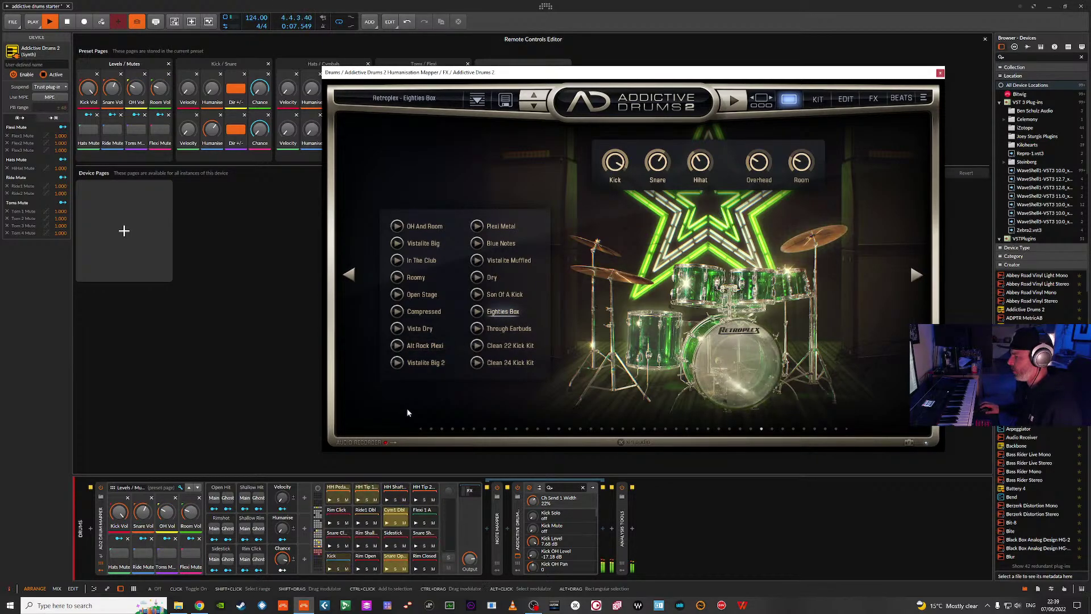
{"action": "left_click", "coordinate": [916, 274]}
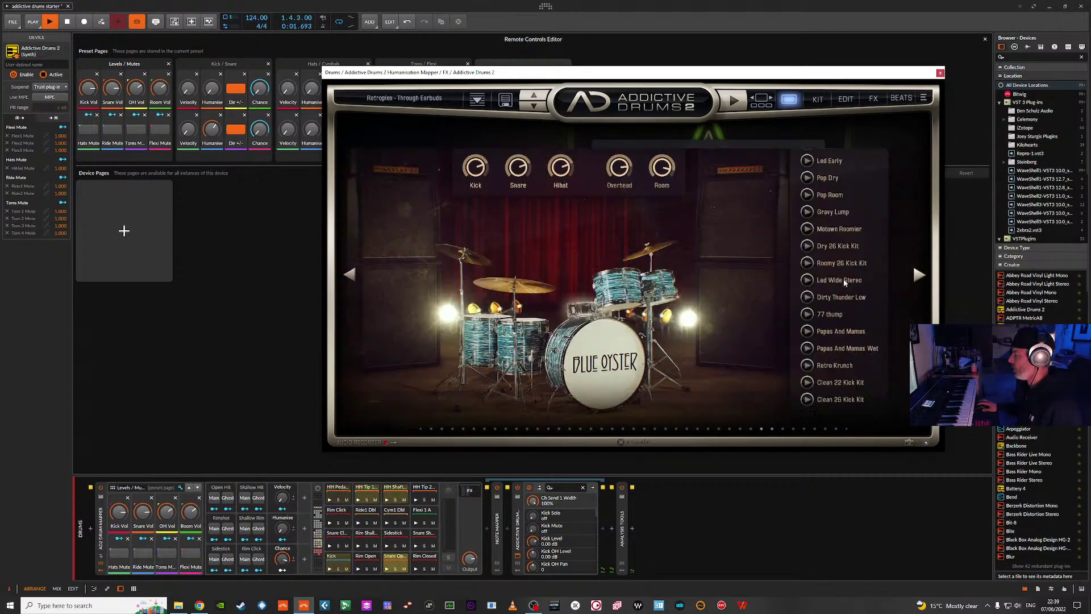
{"action": "left_click", "coordinate": [831, 195]}
{"action": "left_click", "coordinate": [833, 212]}
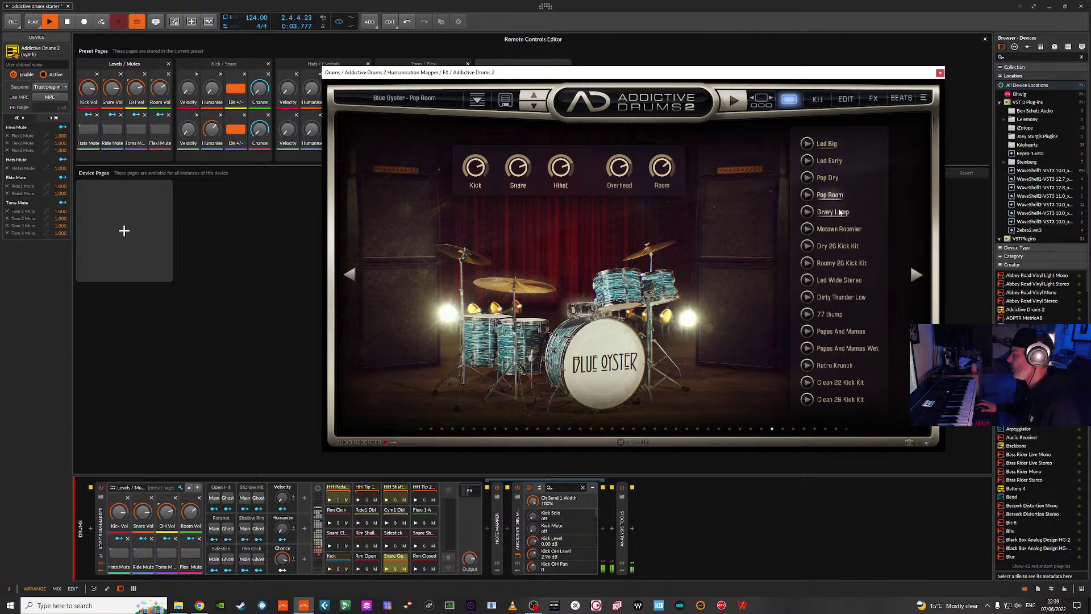
{"action": "left_click", "coordinate": [830, 195]}
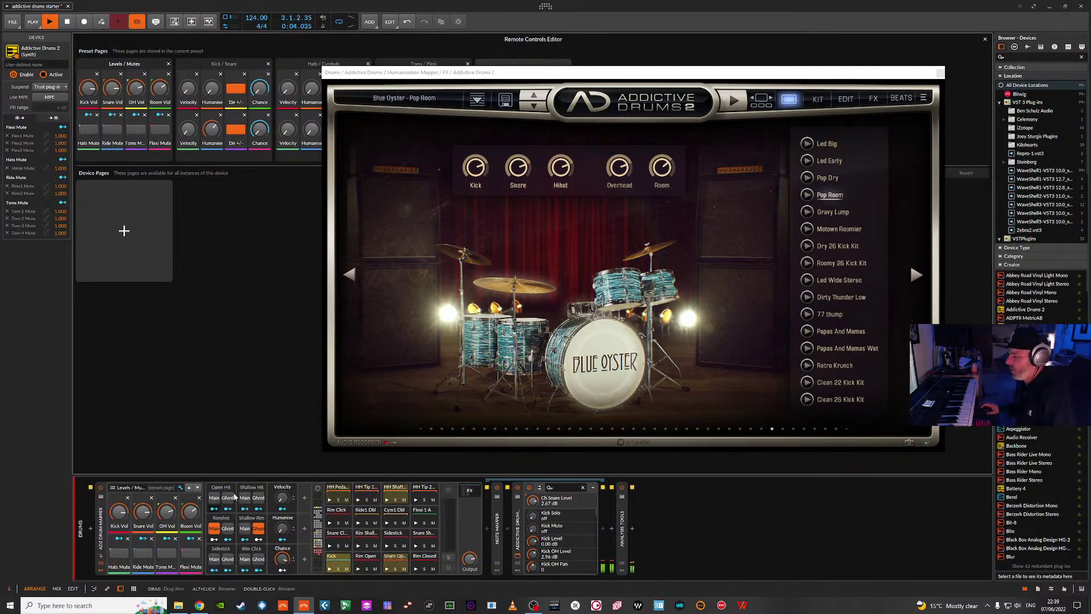
- Try the mapper's Open Hit and Sidestick articulations on the playing loop, ending on Sidestick Main and Ghost, and stop playback
{"action": "left_click", "coordinate": [216, 530]}
{"action": "left_click", "coordinate": [214, 499]}
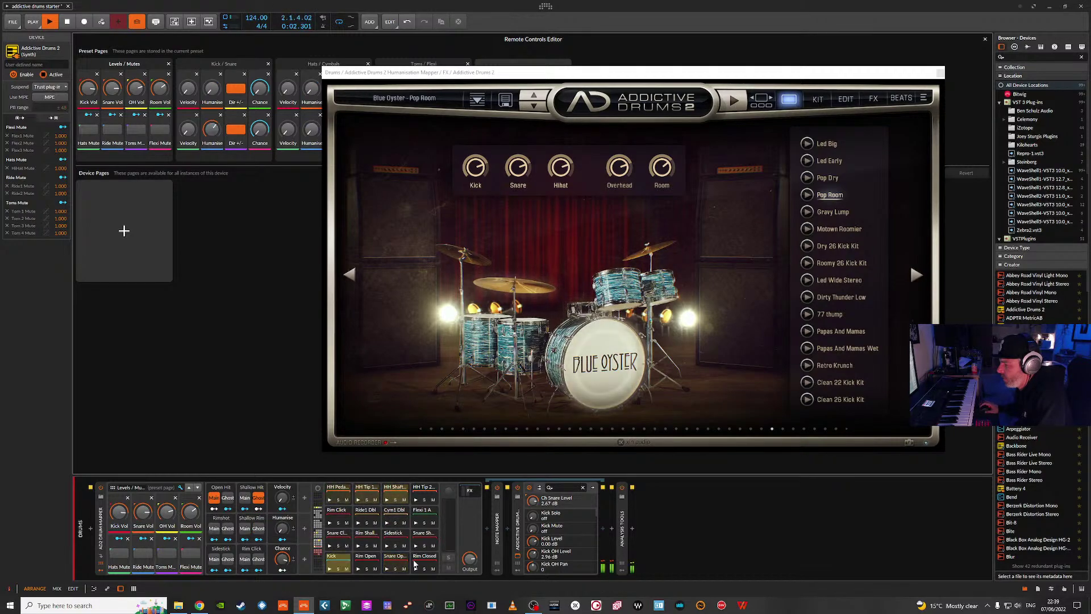
{"action": "left_click", "coordinate": [214, 560]}
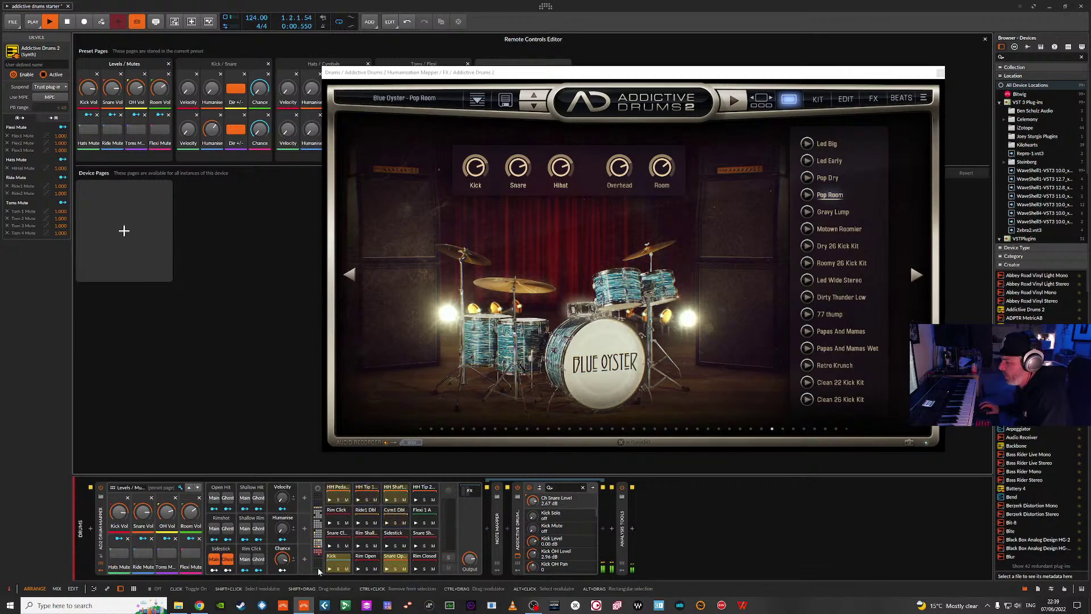
{"action": "key", "text": "space"}
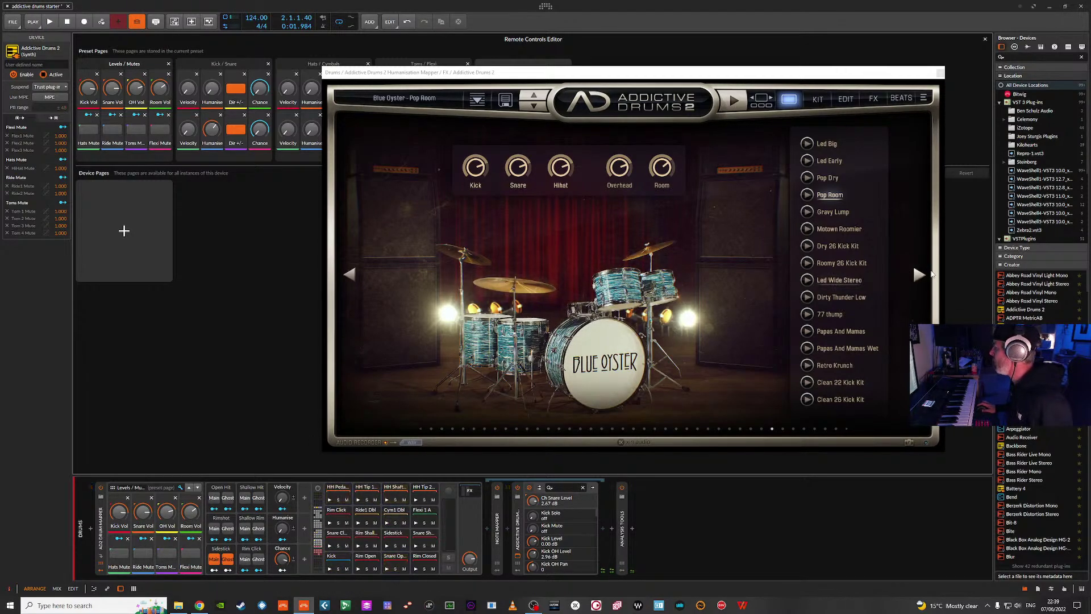
- Restart the loop and audition further Blue Oyster presets, including Motown Roomier, Led Wide Stereo and Papas And Mamas
{"action": "left_click", "coordinate": [841, 263]}
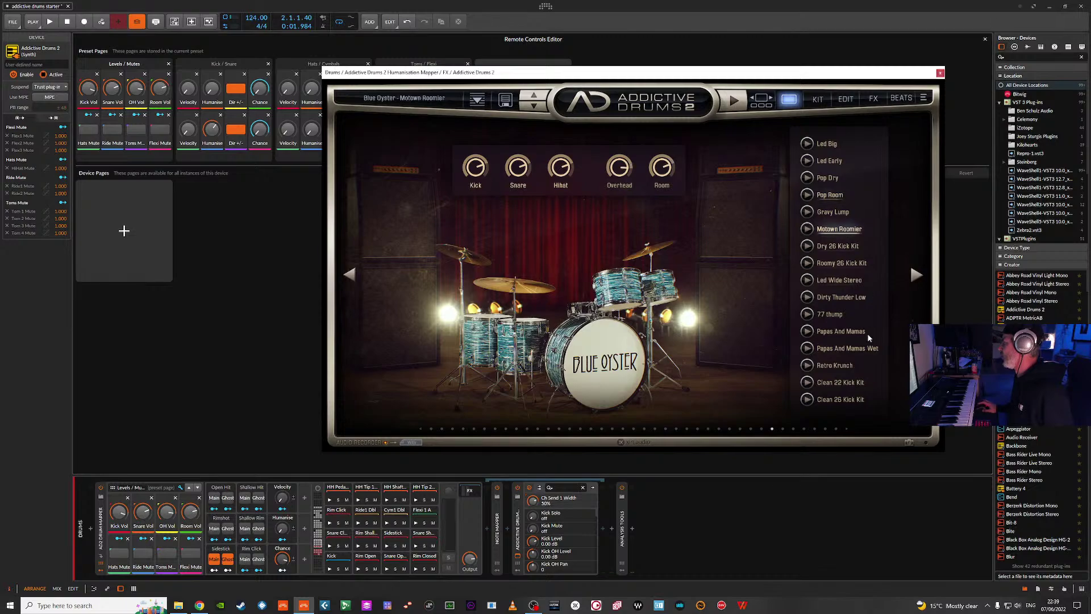
{"action": "key", "text": "space"}
{"action": "left_click", "coordinate": [840, 280]}
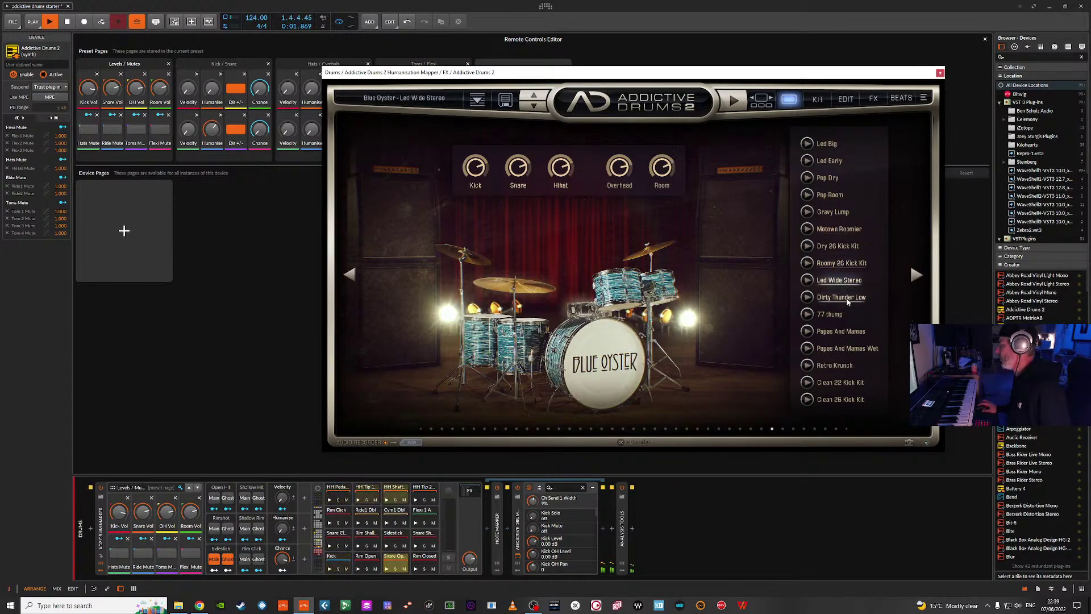
{"action": "left_click", "coordinate": [841, 297]}
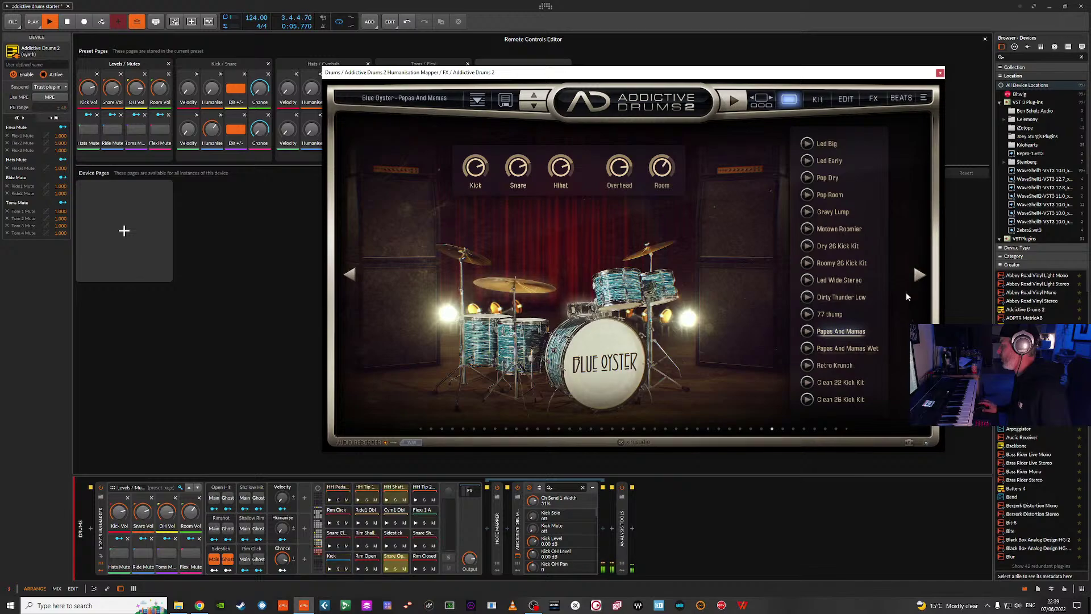
- Move to the Black Oyster kit, audition Hold Your Hand and Ready For Jazz with the loop, and stop playback
{"action": "left_click", "coordinate": [916, 276]}
{"action": "left_click", "coordinate": [430, 277]}
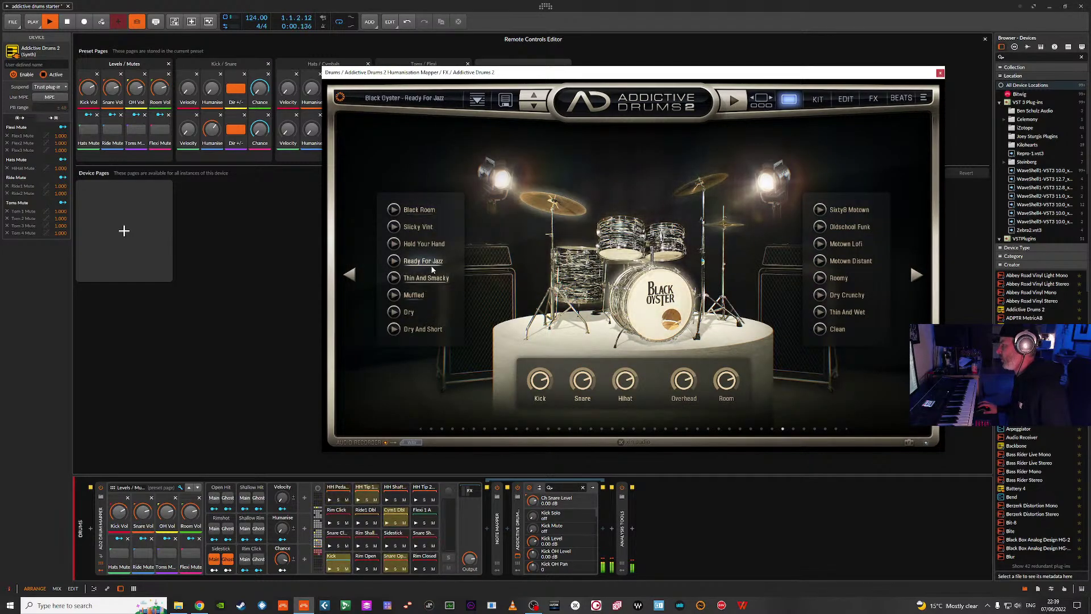
{"action": "left_click", "coordinate": [429, 245]}
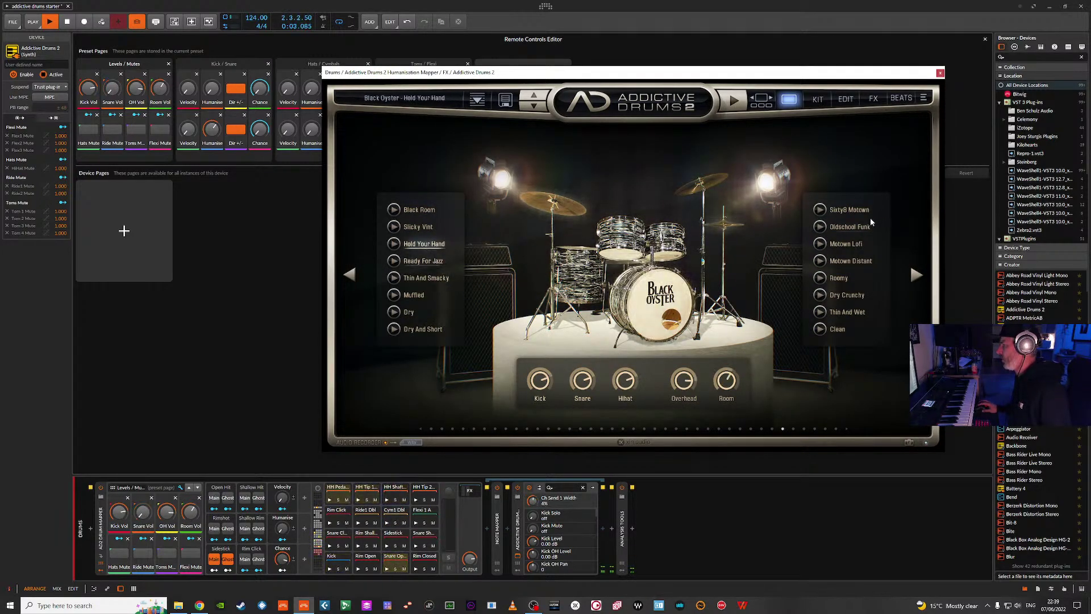
{"action": "left_click", "coordinate": [427, 262]}
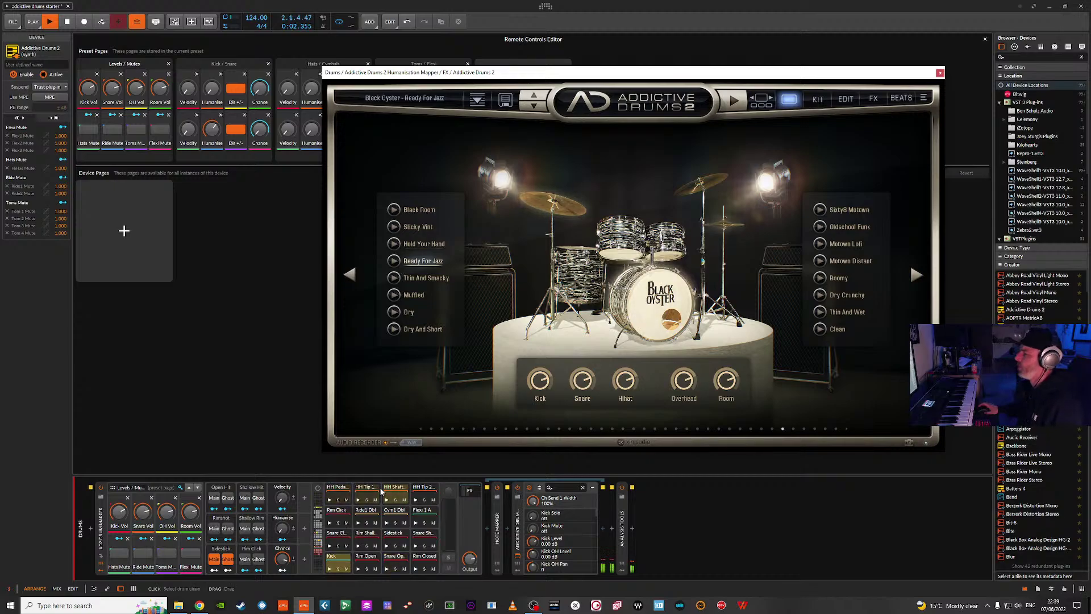
{"action": "key", "text": "space"}
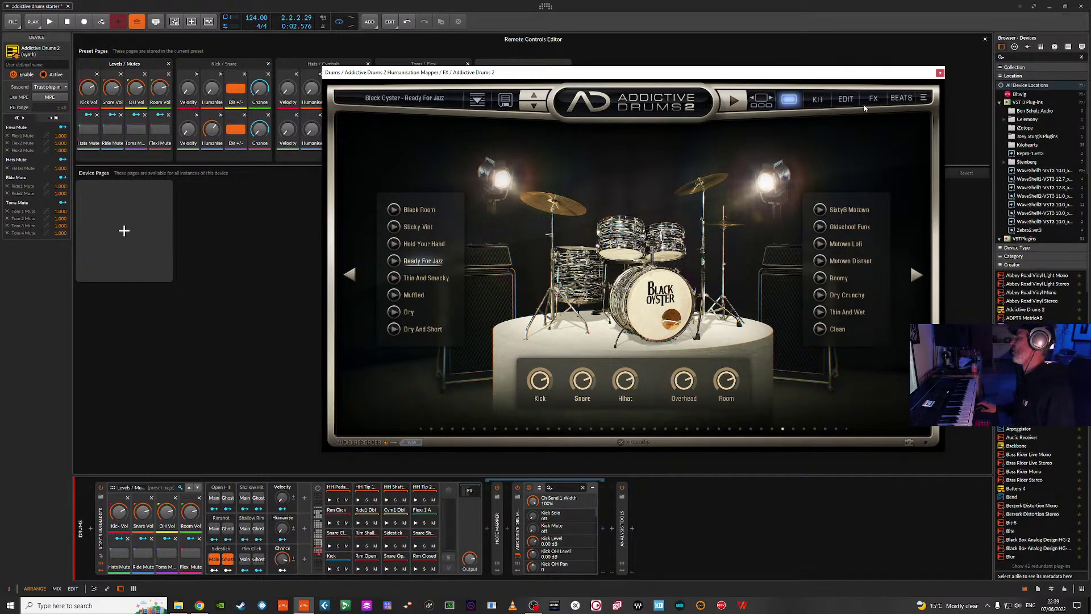
- Show the individual kit pieces and cycle Flexi 3 through body percussion, wood, bongos, cajon and a trigger kick during playback
{"action": "left_click", "coordinate": [819, 99]}
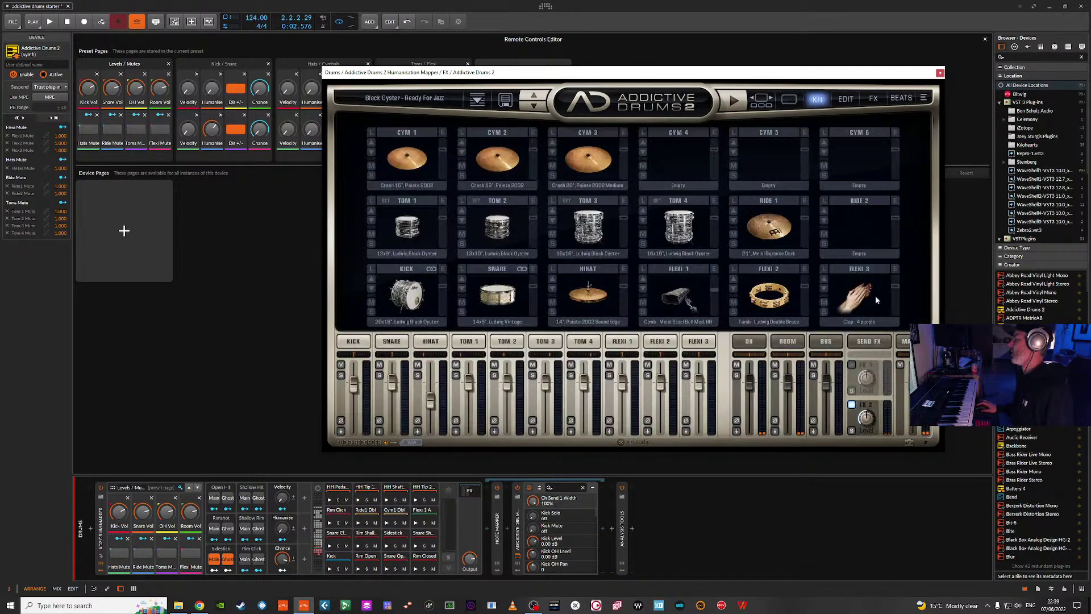
{"action": "left_click", "coordinate": [824, 280]}
{"action": "left_click", "coordinate": [825, 280]}
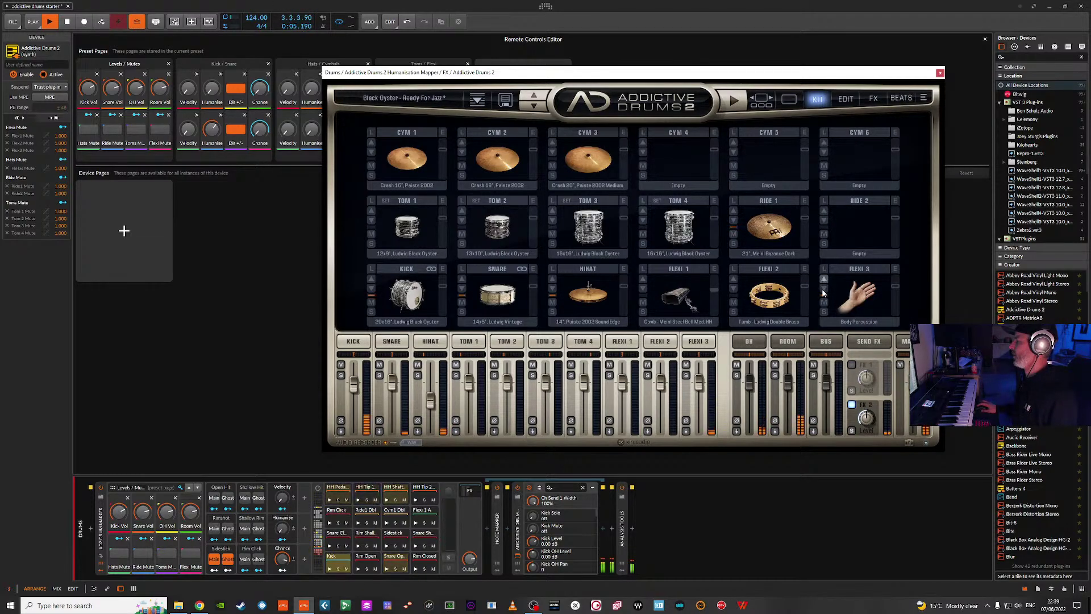
{"action": "left_click", "coordinate": [824, 290]}
{"action": "left_click", "coordinate": [825, 290]}
{"action": "left_click", "coordinate": [825, 291]}
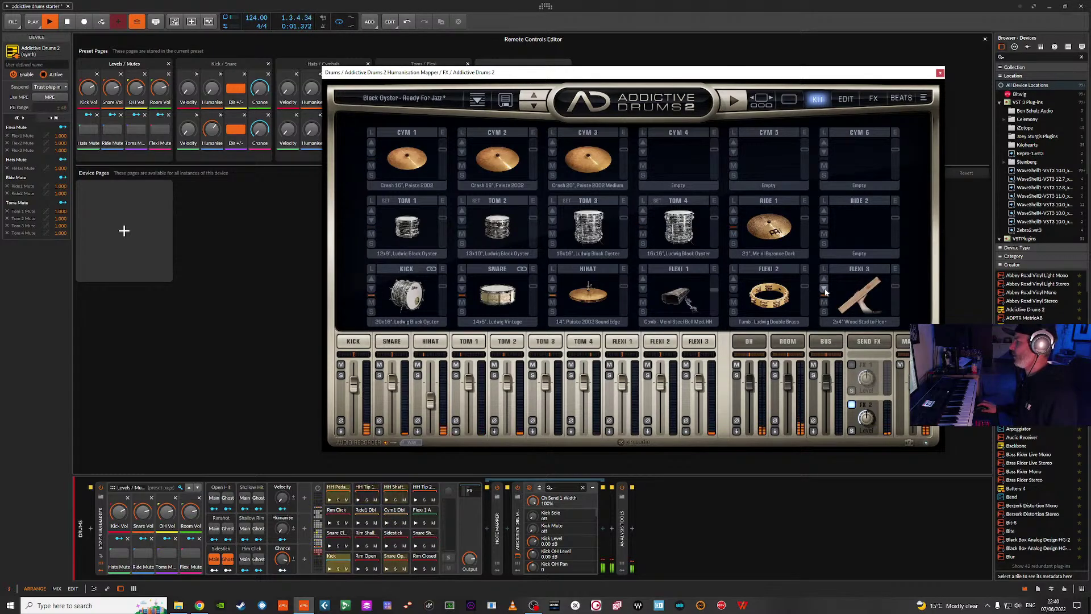
{"action": "left_click", "coordinate": [825, 290]}
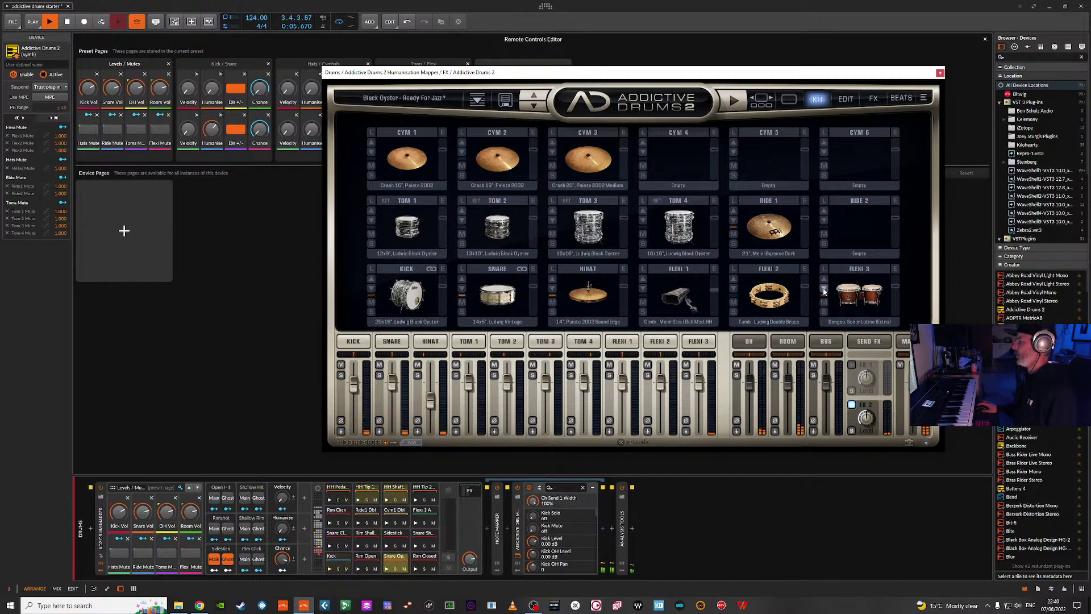
{"action": "left_click", "coordinate": [825, 291]}
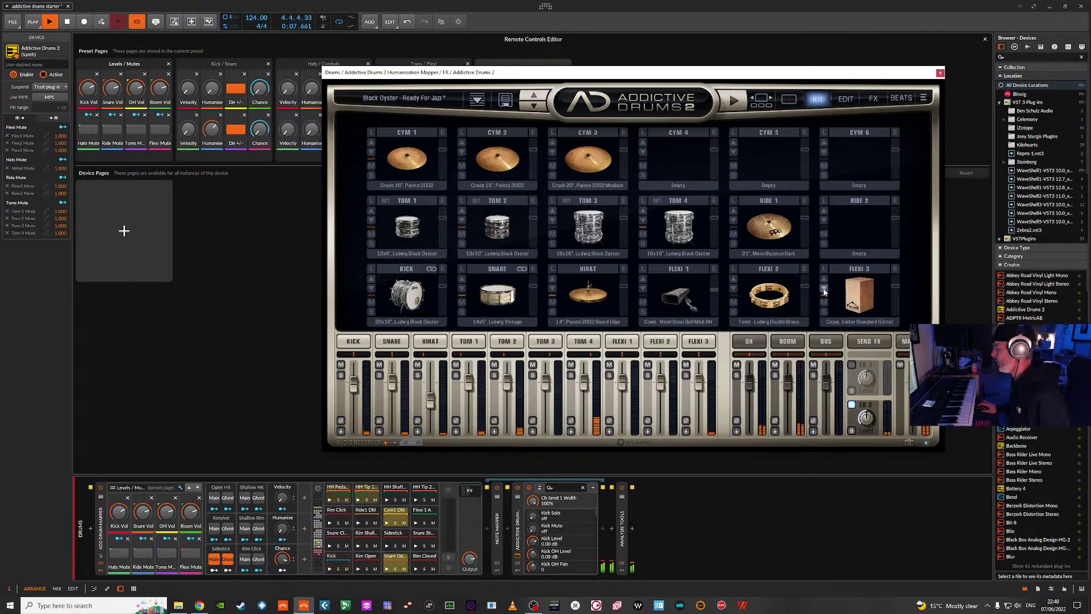
{"action": "left_click", "coordinate": [825, 291]}
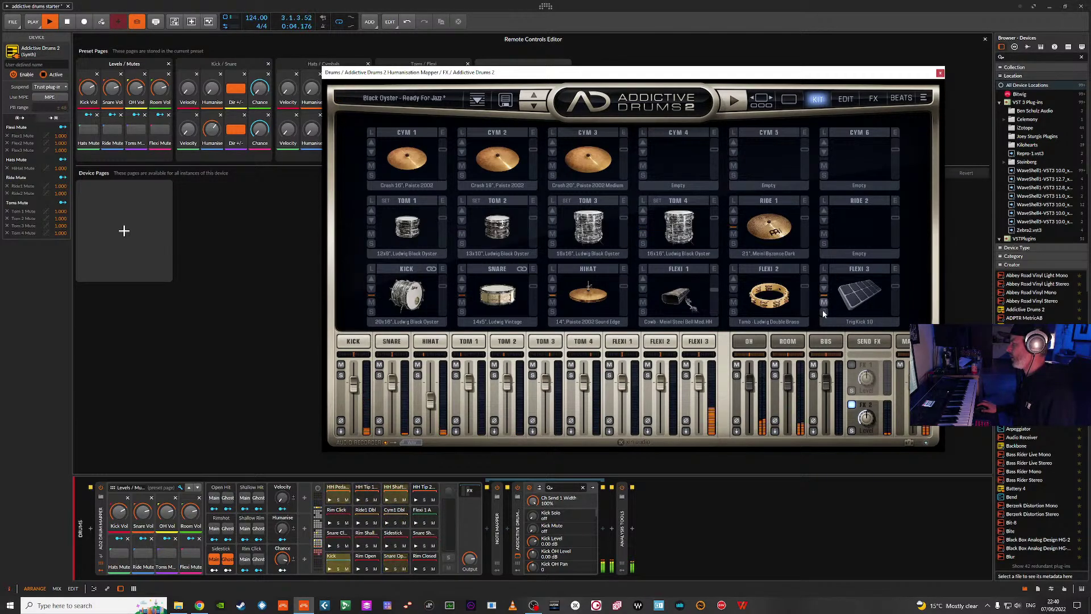
- Load the Funk - Big Funk preset and close the Addictive Drums 2 window and the Remote Controls Editor
{"action": "left_click", "coordinate": [534, 106]}
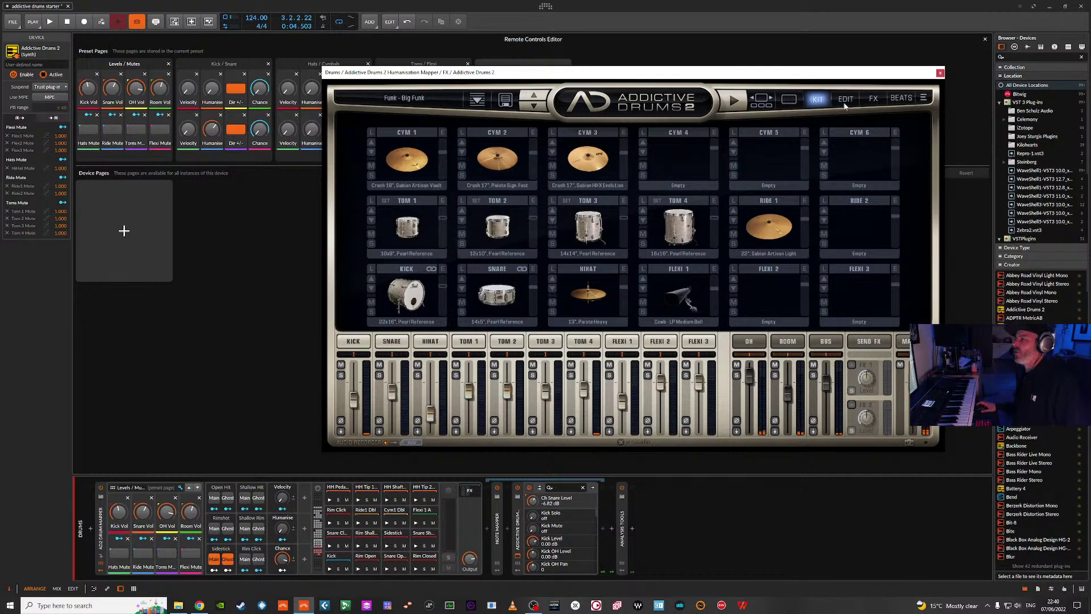
{"action": "left_click", "coordinate": [940, 73]}
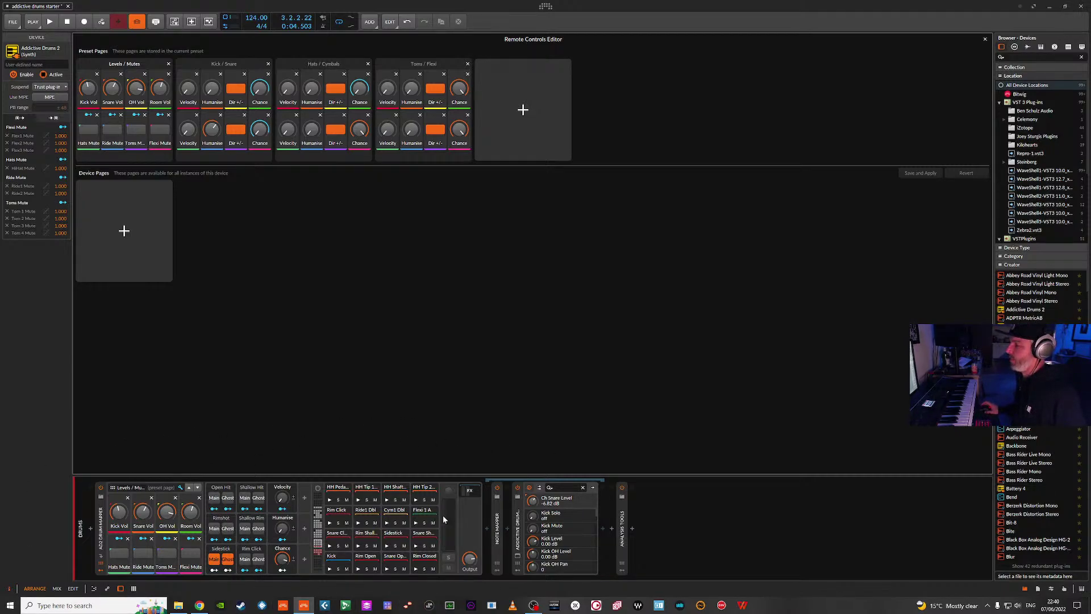
{"action": "left_click", "coordinate": [986, 40]}
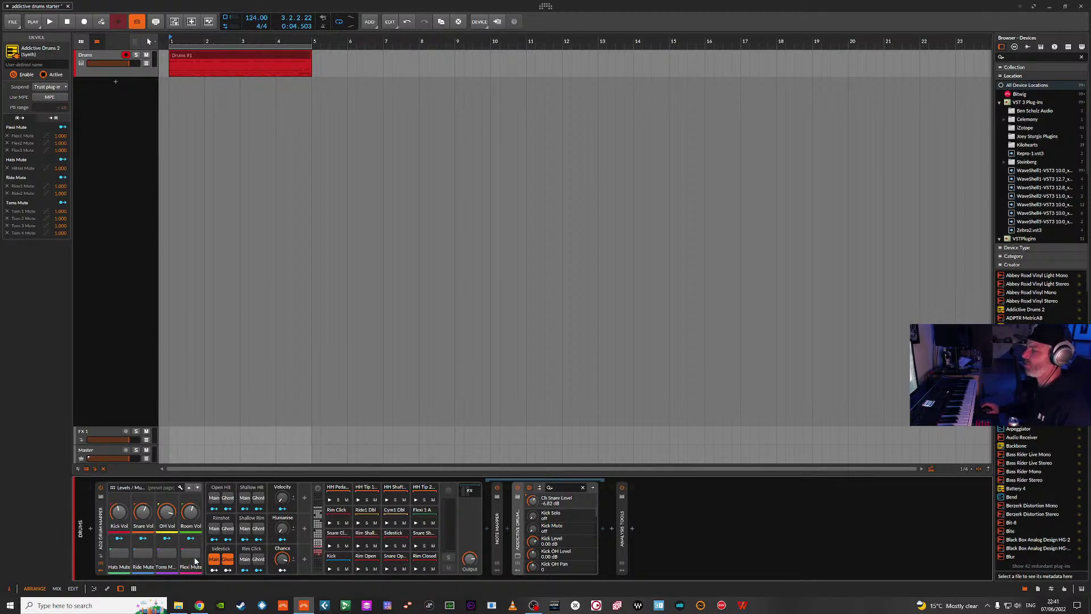
- Toggle Rimshot Main on and off, and switch off the mapper's Sidestick Main and Ghost articulations
{"action": "left_click", "coordinate": [214, 528]}
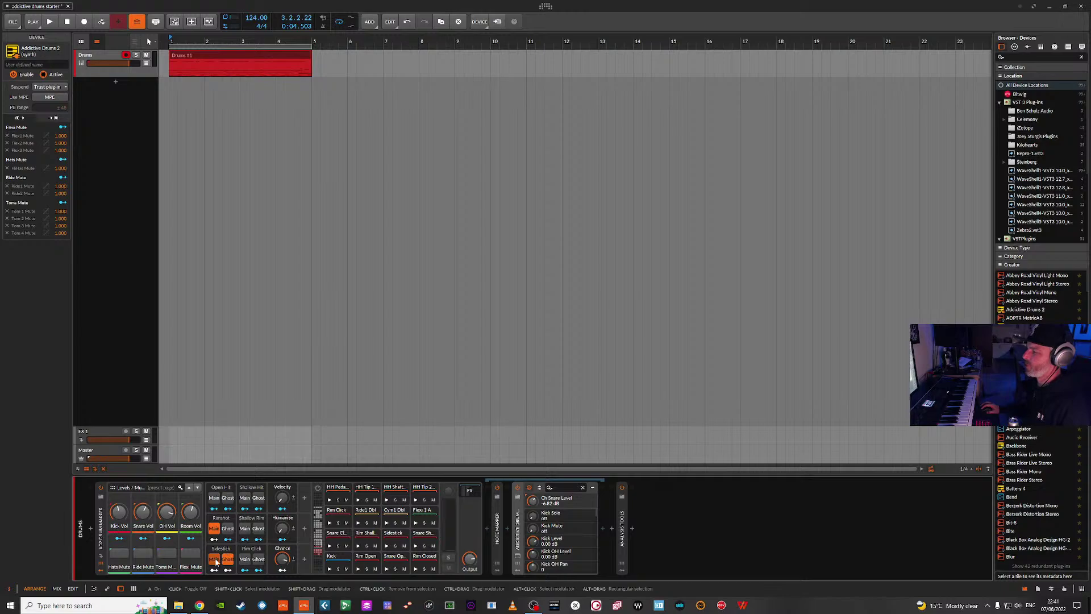
{"action": "left_click", "coordinate": [229, 561]}
{"action": "left_click", "coordinate": [214, 530]}
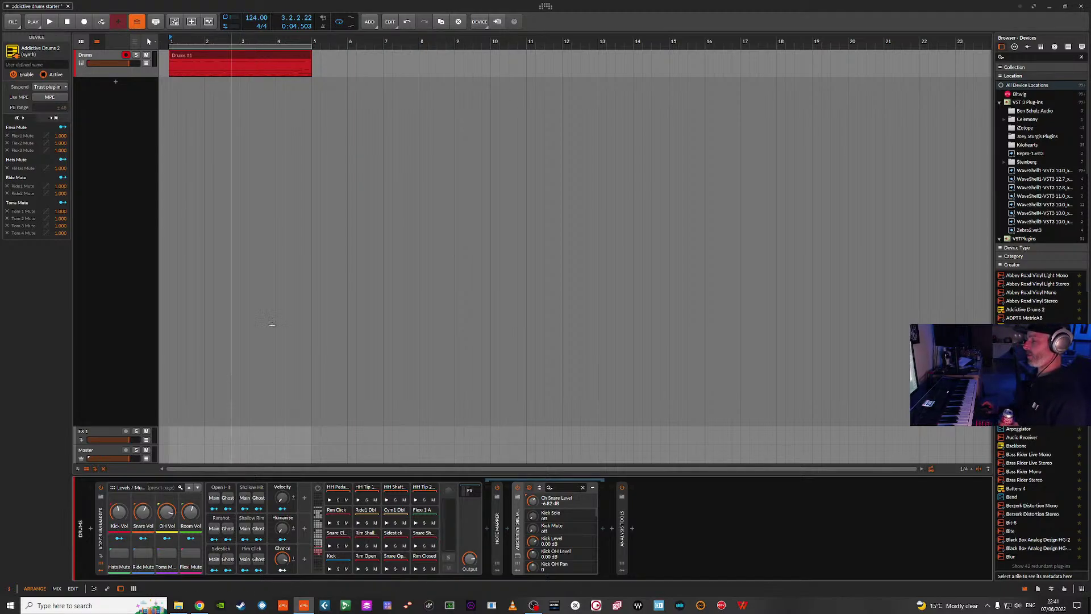
- Show the clip launcher beside the arranger and delete the Drums #1 clip from the timeline
{"action": "left_click", "coordinate": [82, 41]}
{"action": "left_click", "coordinate": [375, 58]}
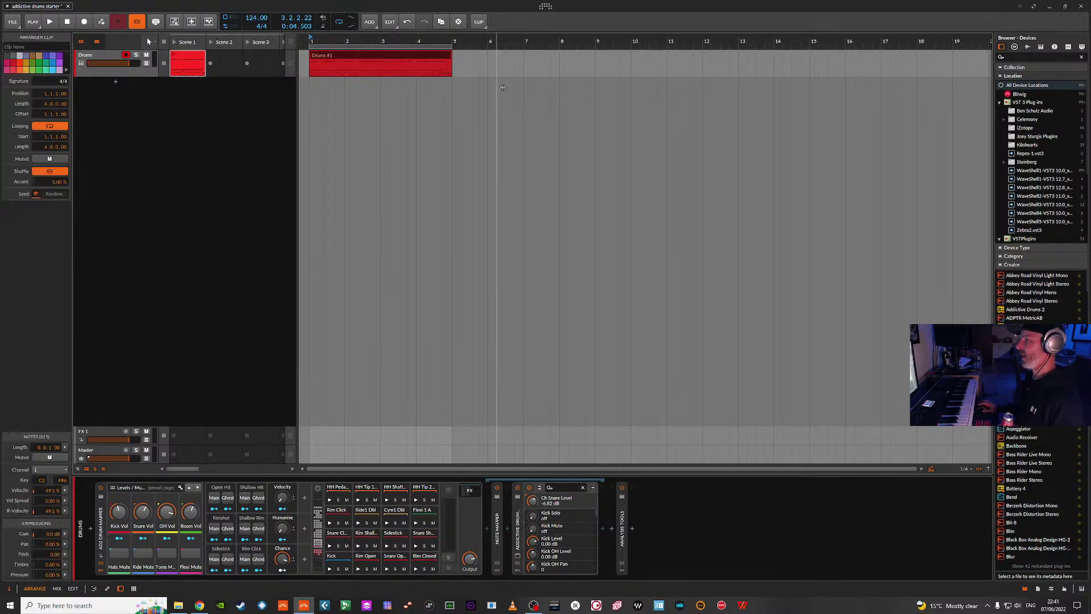
{"action": "key", "text": "Delete"}
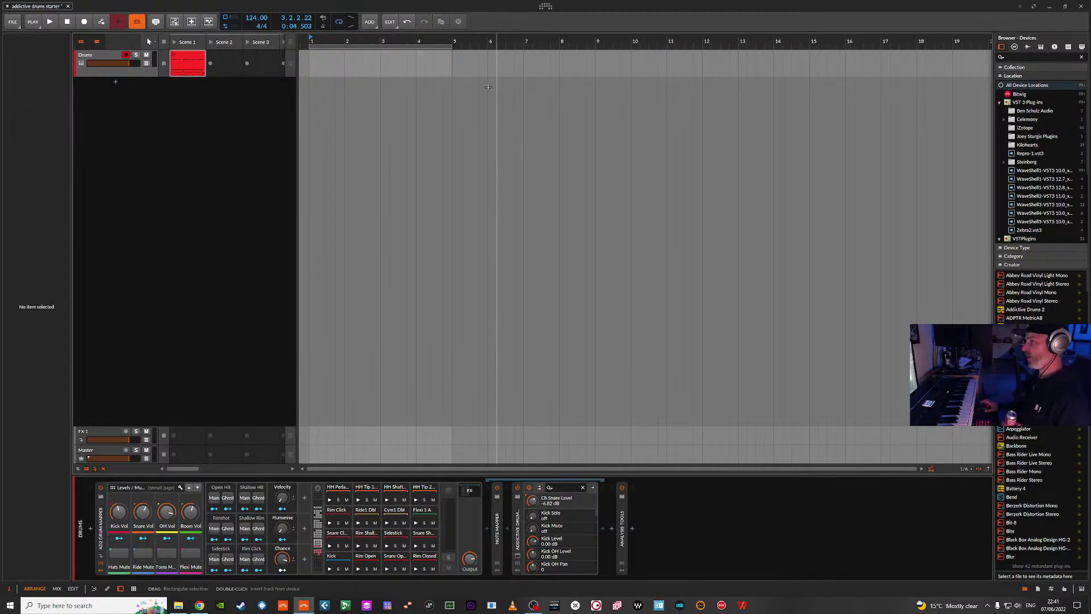
- Play Scene 1 and set the mapper's overall Velocity to about 64.5% and Humanise to about 72% during playback
{"action": "left_click", "coordinate": [175, 42]}
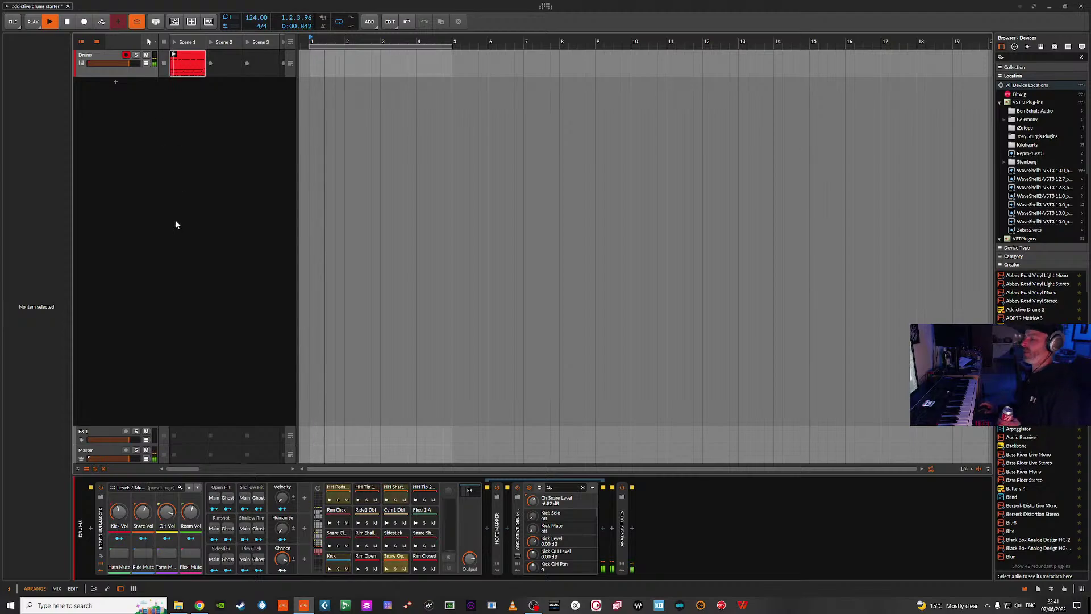
{"action": "key", "text": "space"}
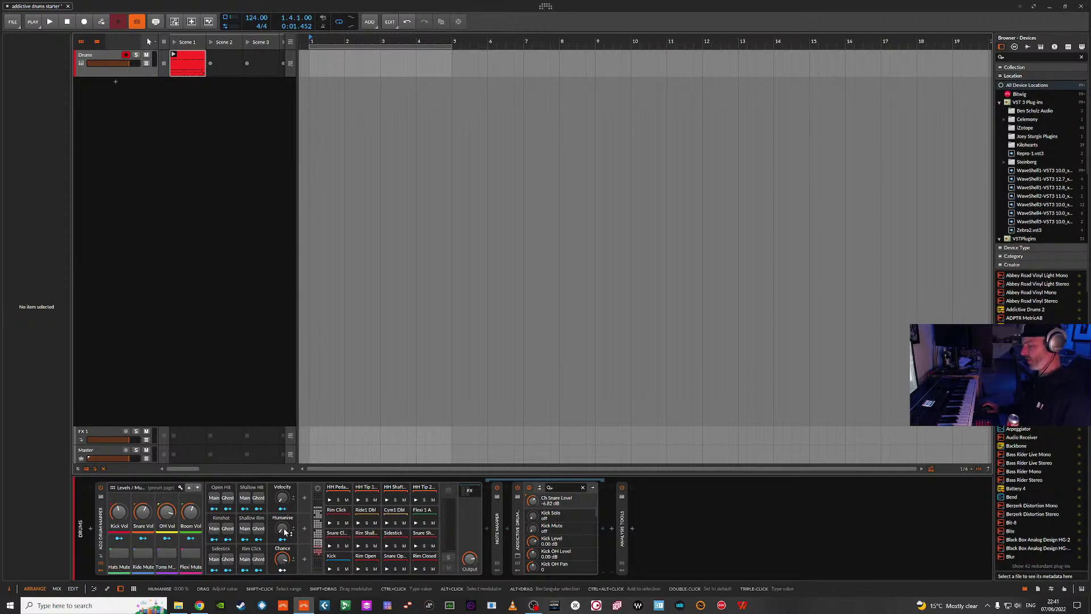
{"action": "key", "text": "space"}
{"action": "left_click_drag", "start_coordinate": [284, 532], "coordinate": [283, 439]}
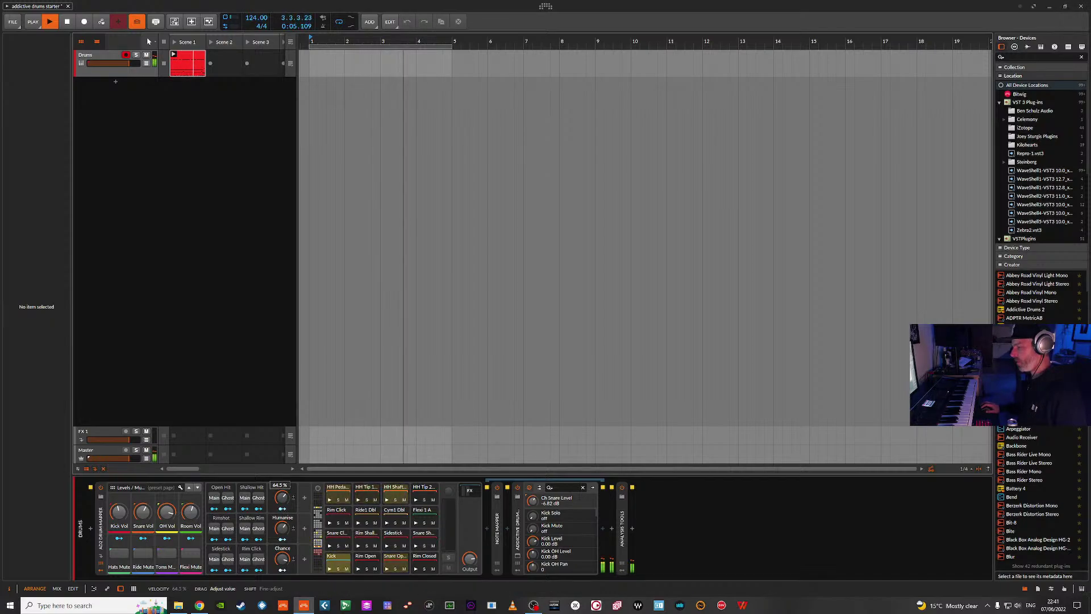
{"action": "left_click_drag", "start_coordinate": [282, 528], "coordinate": [283, 484]}
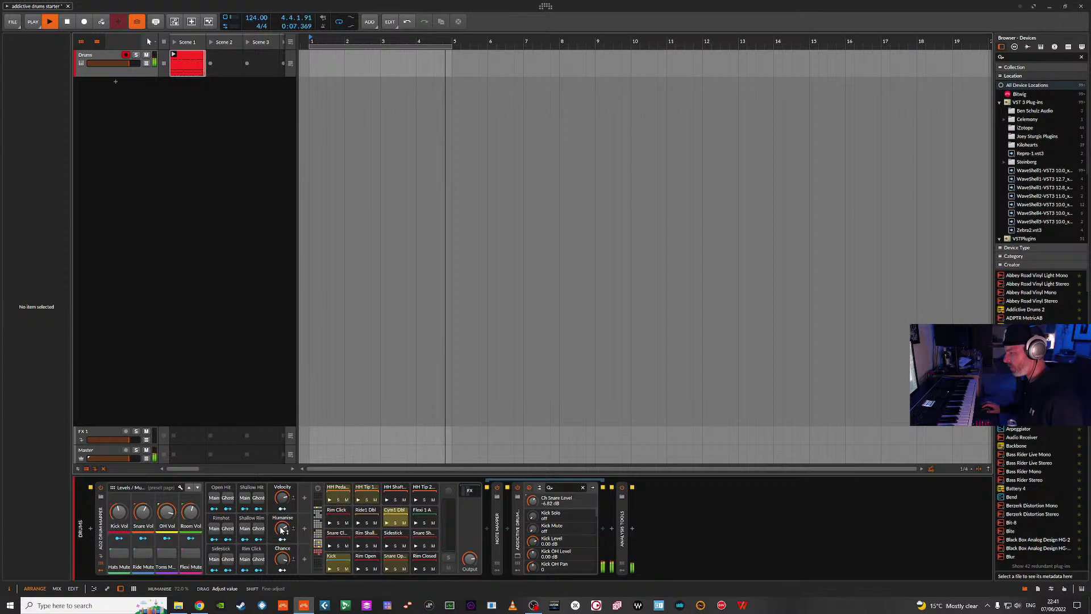
- Lower the global groove's Accent and Shuffle amounts and switch the groove off
{"action": "left_click", "coordinate": [33, 22]}
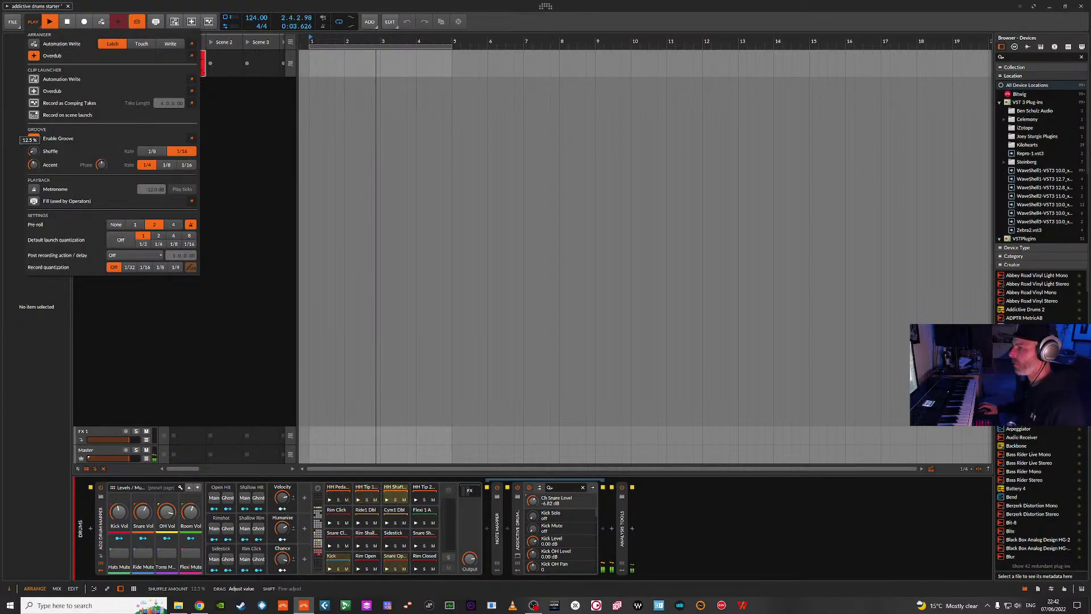
{"action": "left_click_drag", "start_coordinate": [33, 165], "coordinate": [33, 200]}
{"action": "left_click_drag", "start_coordinate": [33, 151], "coordinate": [33, 177]}
{"action": "left_click", "coordinate": [34, 139]}
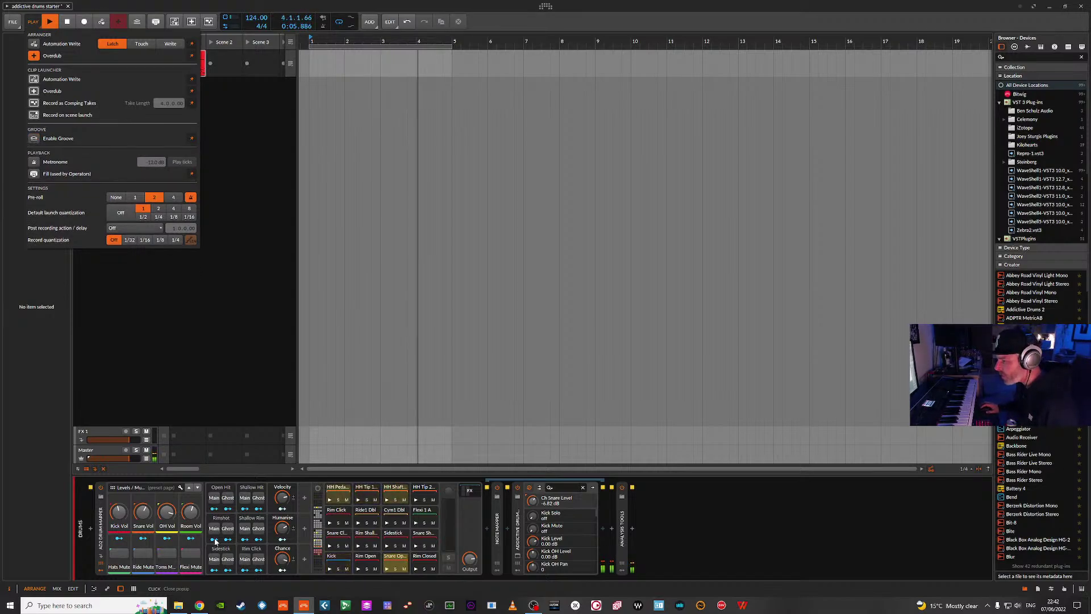
- Show the mapper's Kick / Snare page and set the snare's Humanise to about 7.25 ms while auditioning the clip
{"action": "left_click", "coordinate": [197, 490]}
{"action": "left_click", "coordinate": [198, 490]}
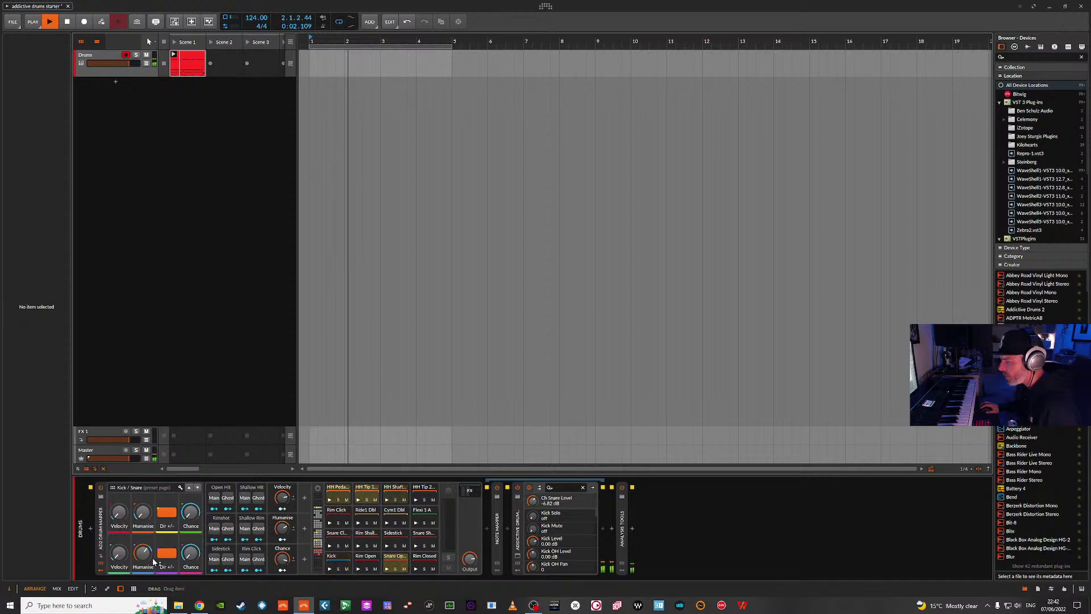
{"action": "mouse_move", "coordinate": [143, 553]}
{"action": "left_mouse_down"}
{"action": "mouse_move", "coordinate": [143, 583]}
{"action": "mouse_move", "coordinate": [143, 554]}
{"action": "left_mouse_up"}
{"action": "key", "text": "space"}
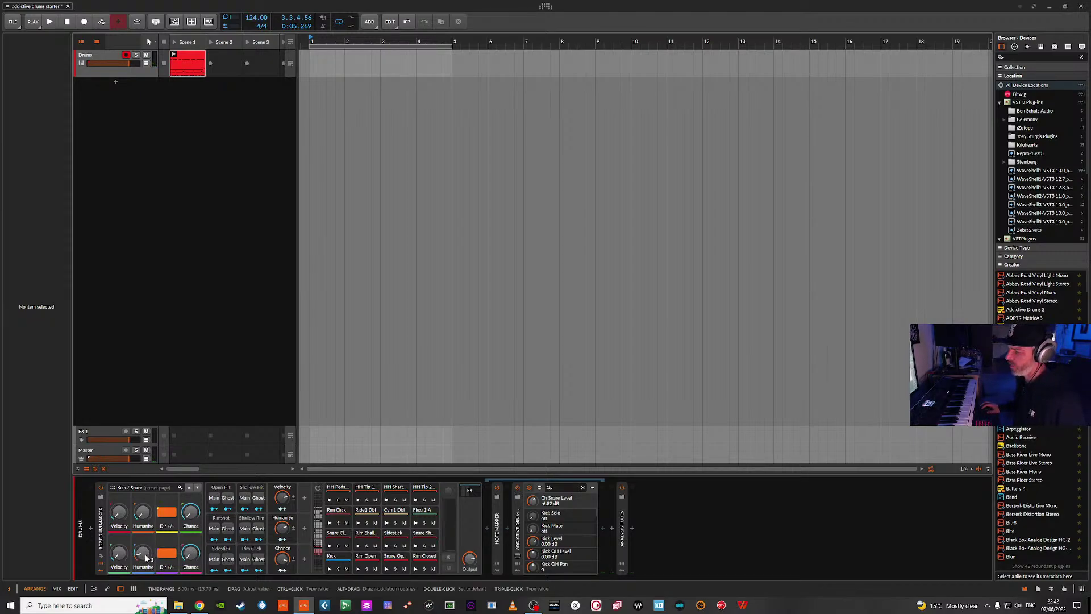
{"action": "key", "text": "space"}
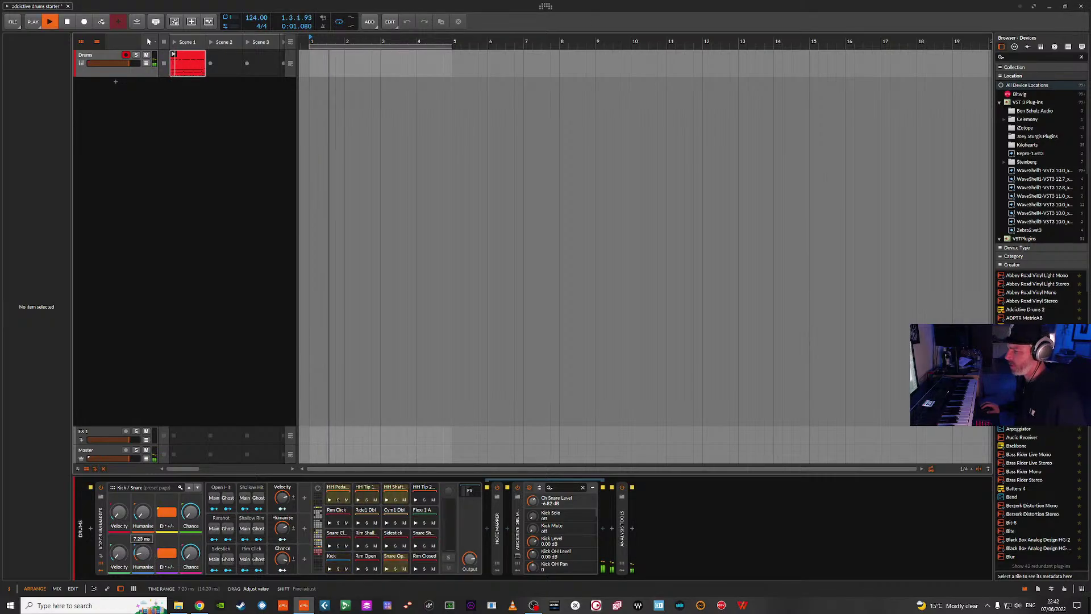
{"action": "key", "text": "space"}
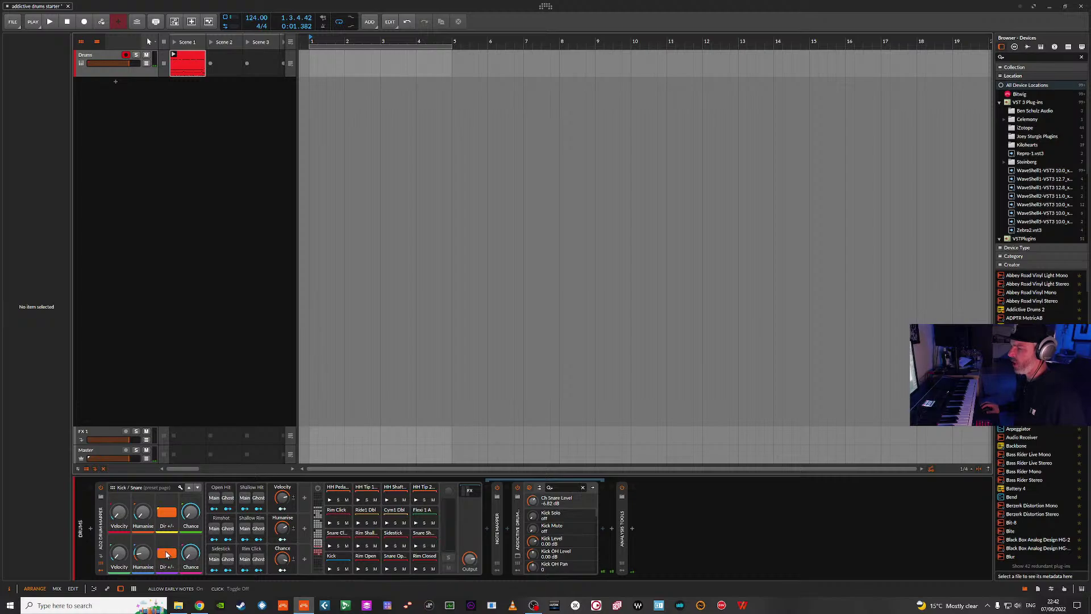
- Switch off the snare's Dir +/- setting and vary its Humanise time up and down during playback
{"action": "left_click", "coordinate": [167, 557]}
{"action": "key", "text": "space"}
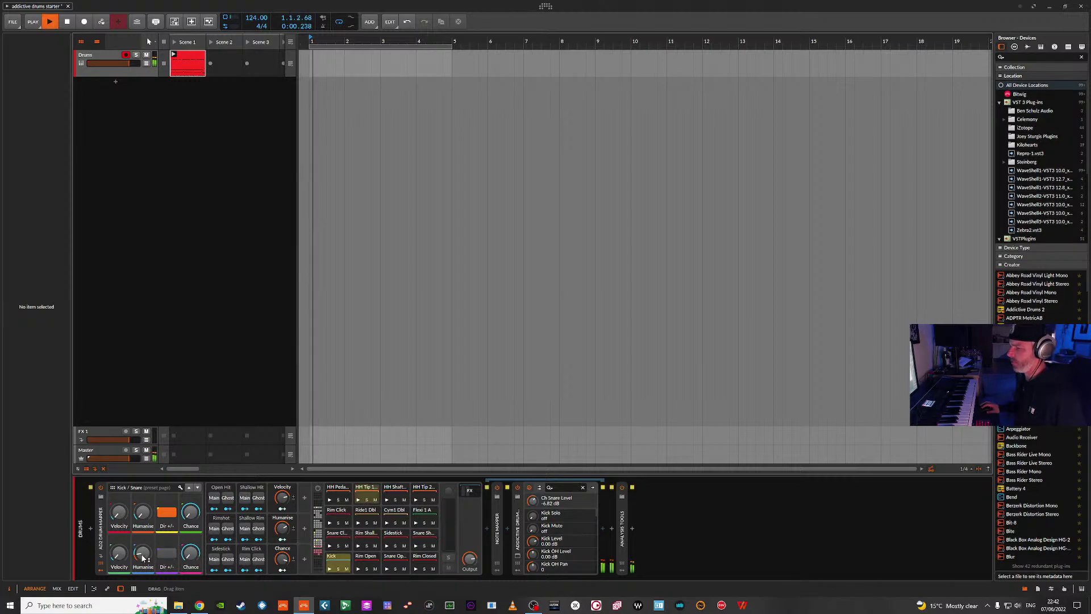
{"action": "left_click_drag", "start_coordinate": [143, 553], "coordinate": [142, 548]}
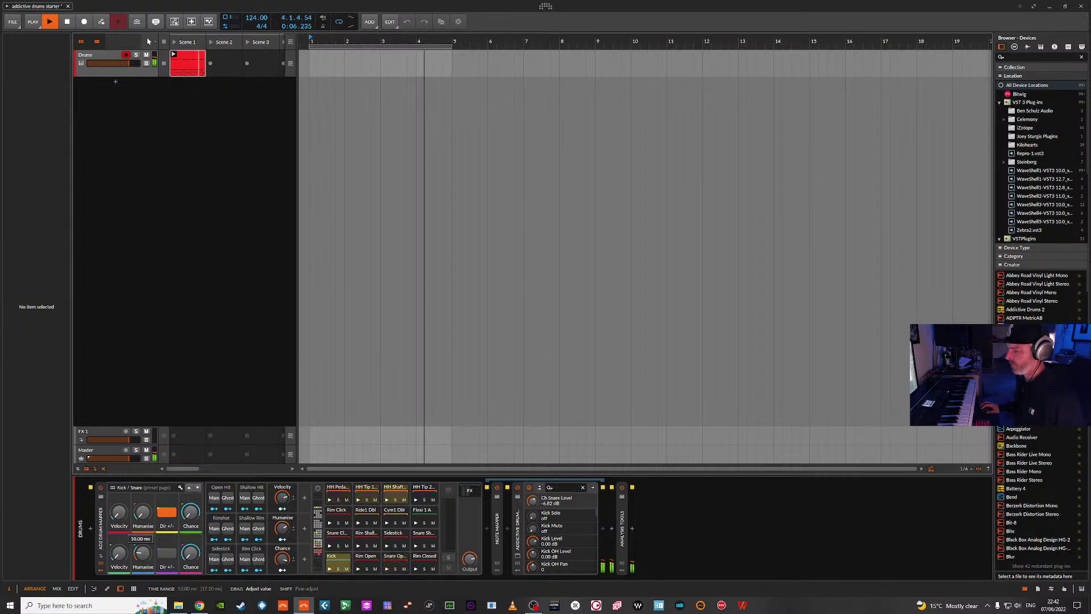
{"action": "left_click_drag", "start_coordinate": [143, 548], "coordinate": [143, 557]}
{"action": "key", "text": "space"}
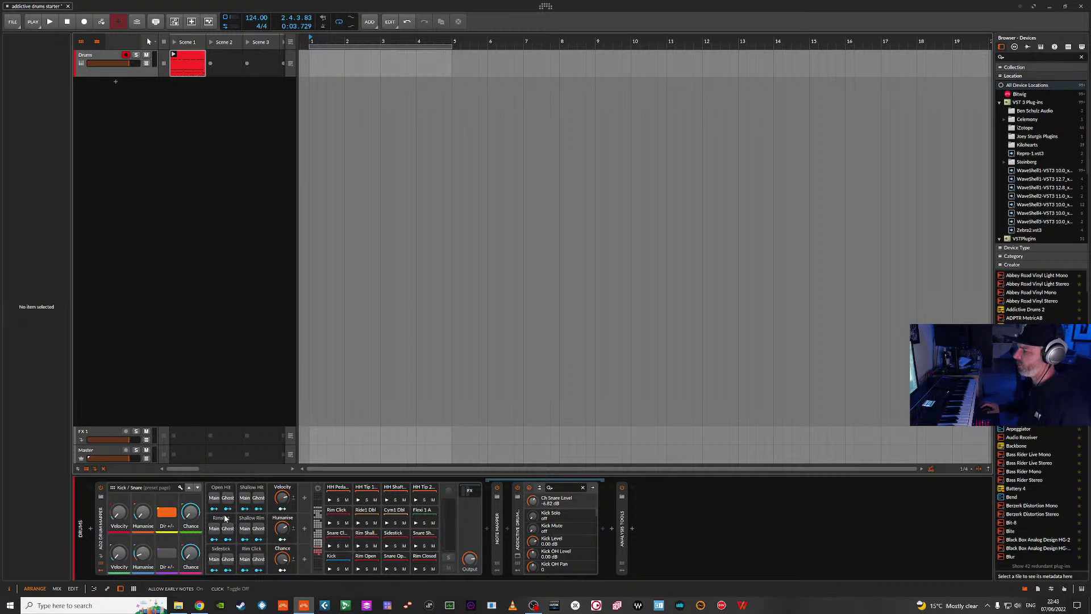
- Switch off Dir +/- for both the hats and the cymbals on the mapper's hats and cymbals page during playback
{"action": "key", "text": "space"}
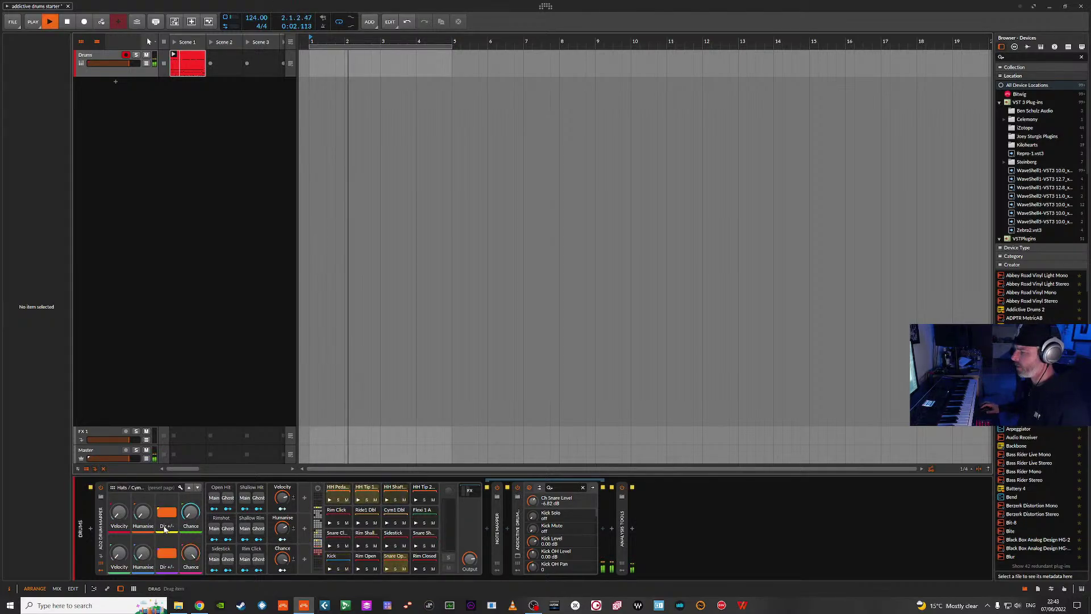
{"action": "left_click", "coordinate": [197, 490]}
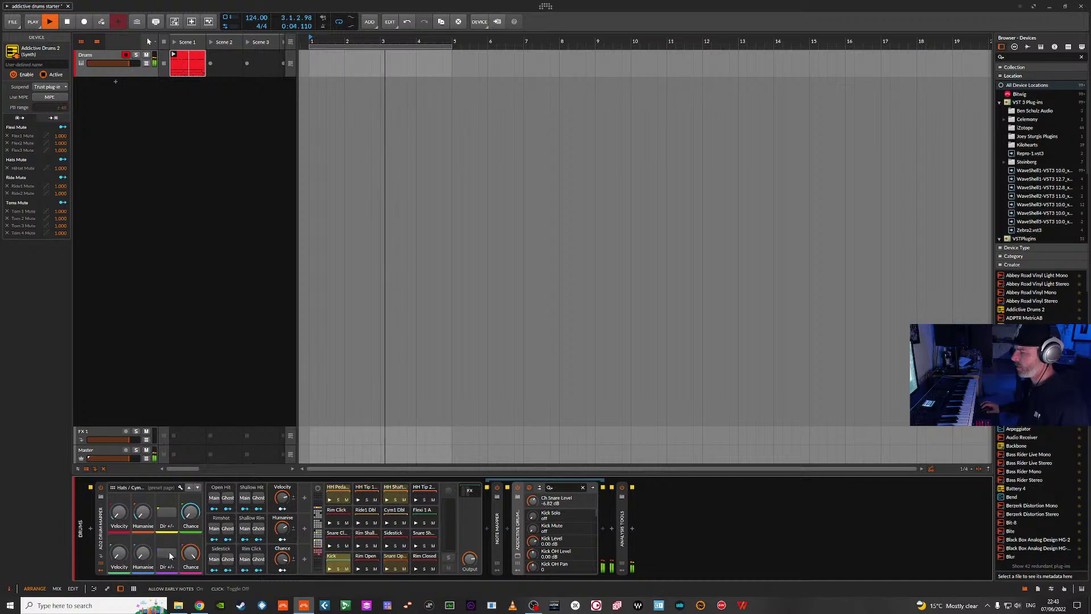
{"action": "left_click", "coordinate": [166, 513]}
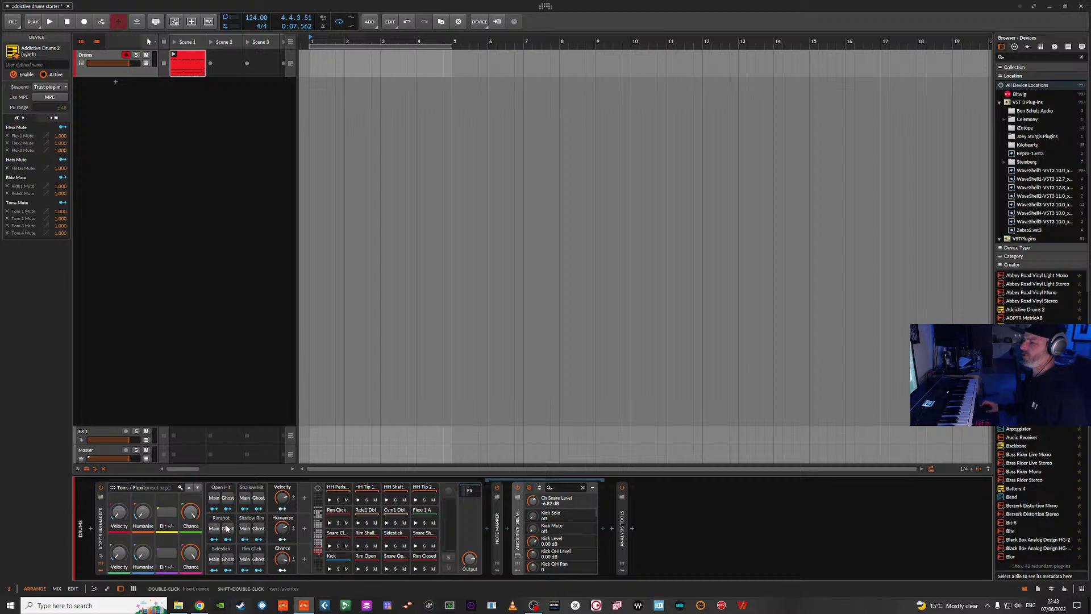
- Audition the clip with the flexi Dir +/- setting off and on from the Toms / Flexi page, ending with it on
{"action": "key", "text": "space"}
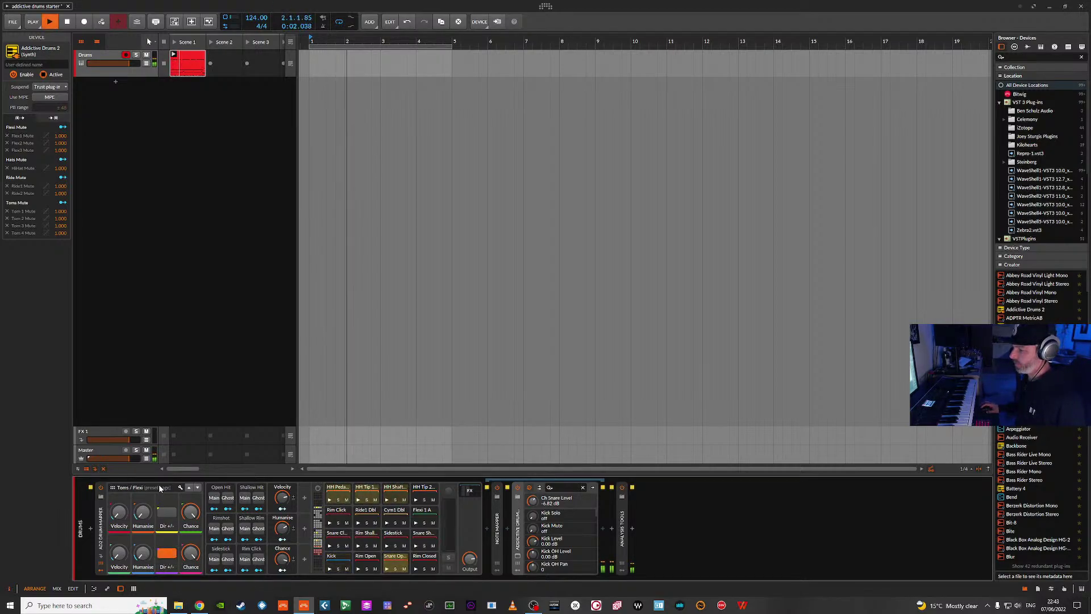
{"action": "key", "text": "space"}
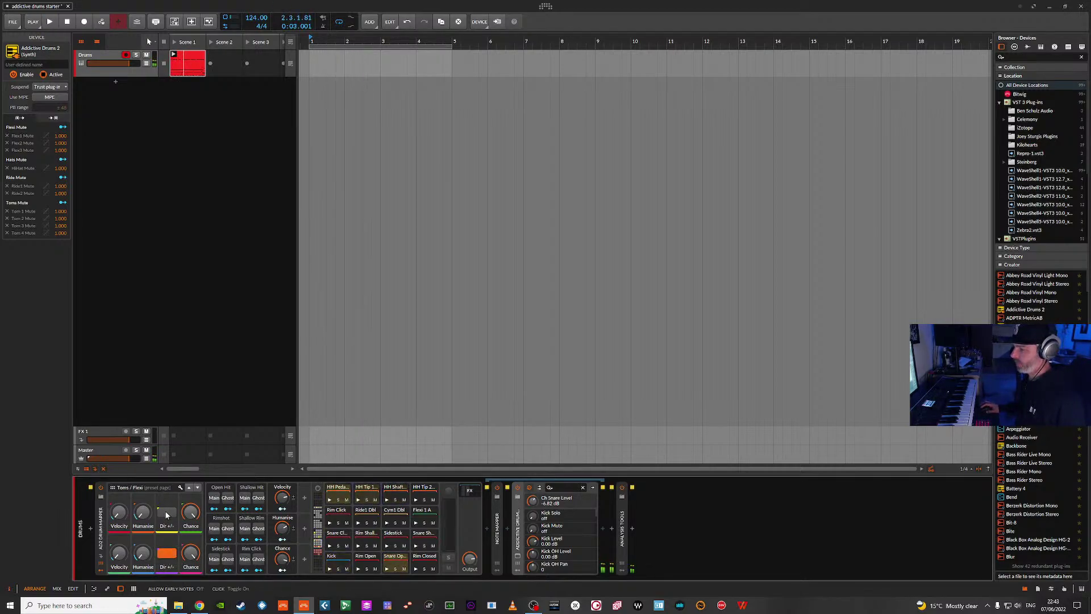
{"action": "left_click", "coordinate": [167, 554]}
{"action": "key", "text": "space"}
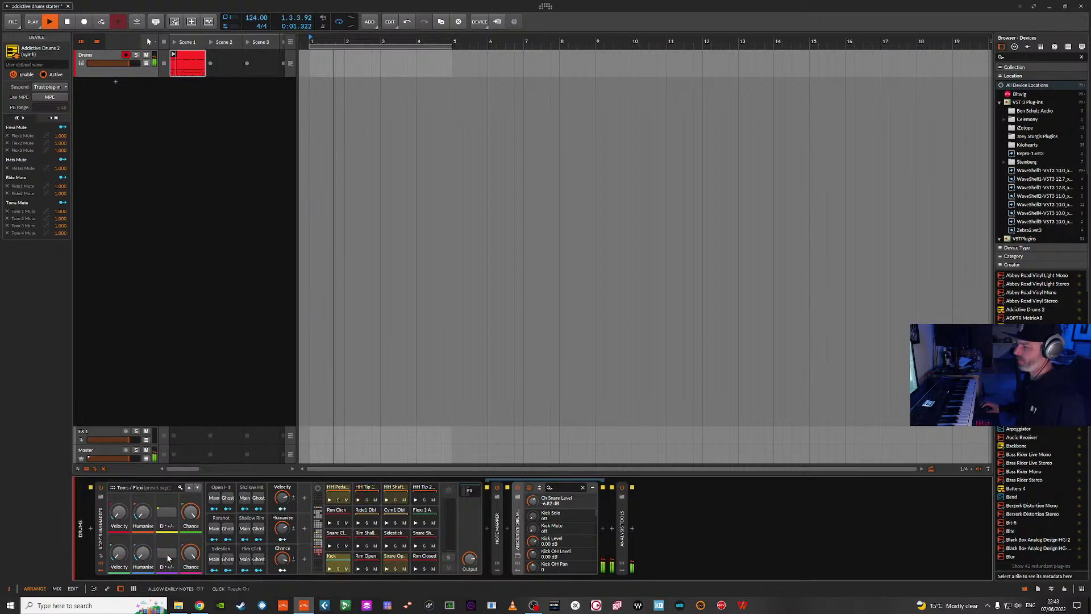
{"action": "left_click", "coordinate": [166, 554]}
{"action": "key", "text": "space"}
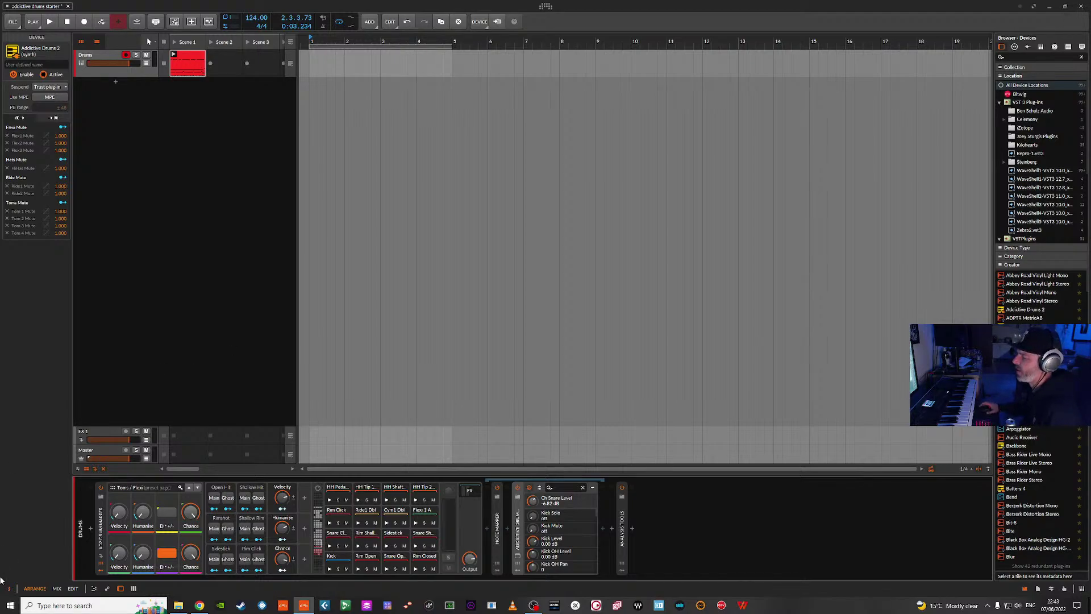
- Inspect the AD2 Drum Mapper and Addictive Drums 2 devices and return the mapper to its levels and mutes page
{"action": "left_click", "coordinate": [101, 532]}
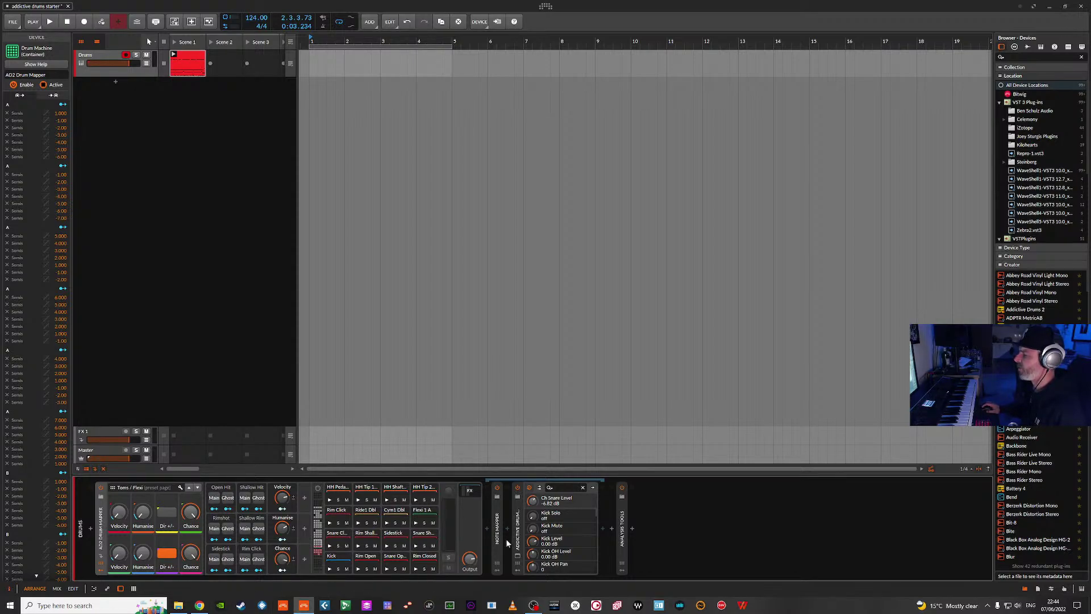
{"action": "left_click", "coordinate": [518, 528]}
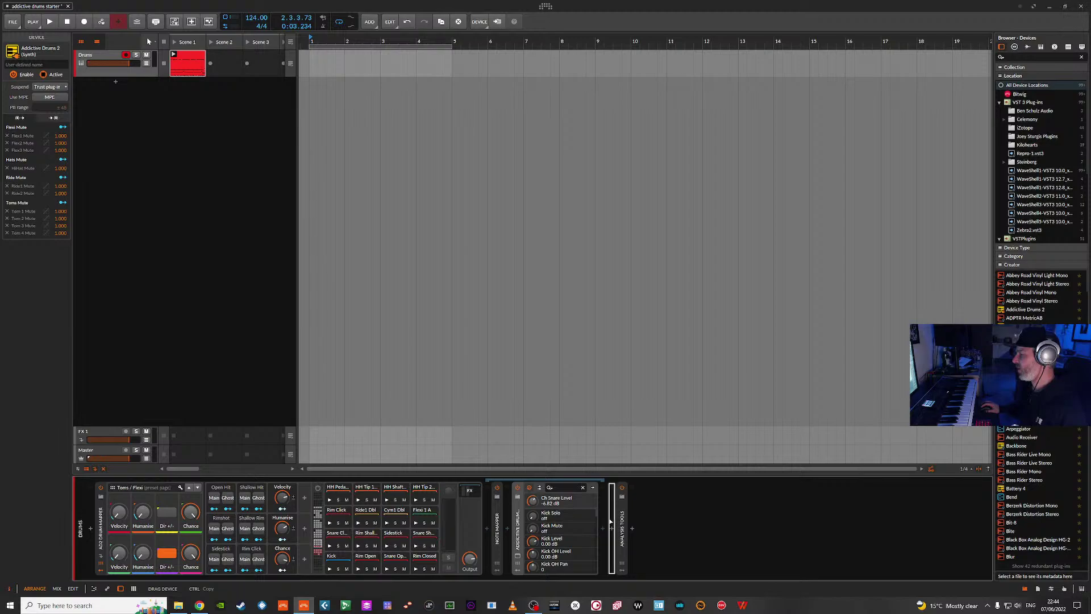
{"action": "left_click_drag", "start_coordinate": [610, 521], "coordinate": [613, 535]}
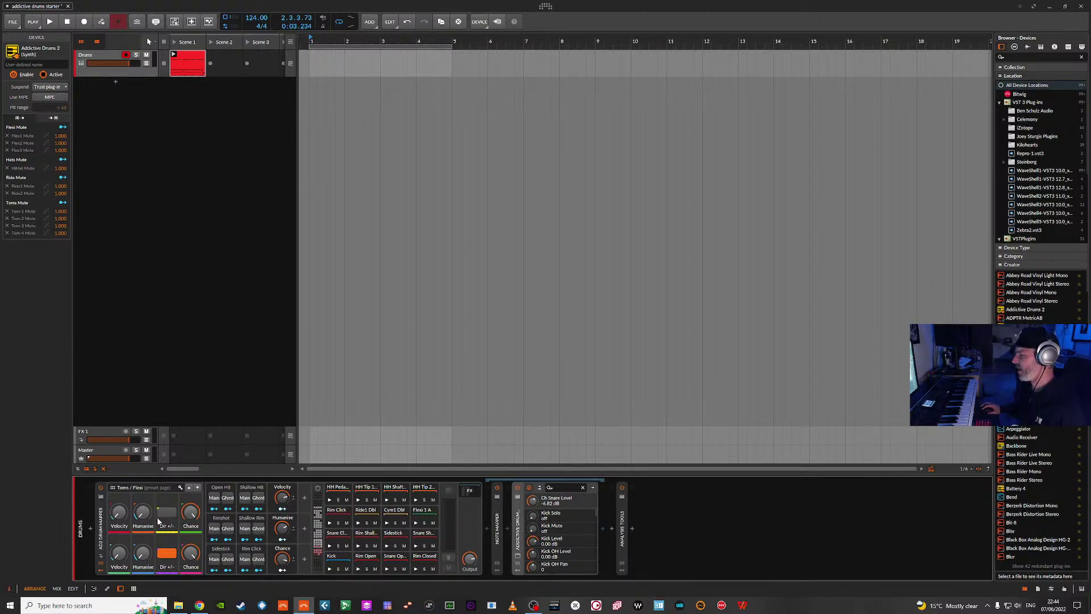
{"action": "left_click", "coordinate": [191, 489]}
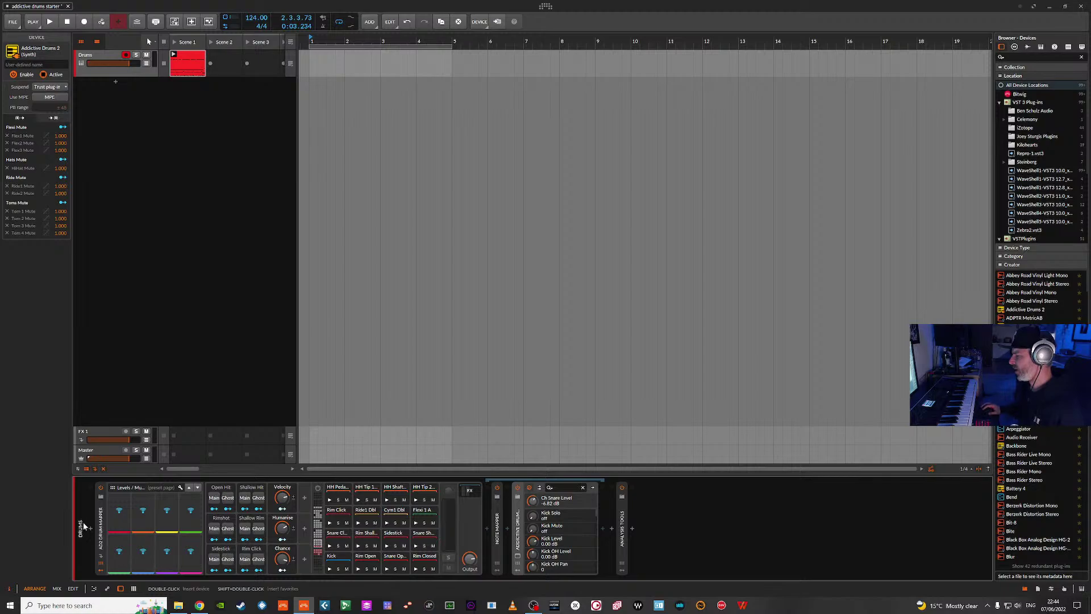
- Delete the AD2 Drum Mapper from the Drums track and reinsert it from the favourite presets ahead of Analysis Tools
{"action": "left_click", "coordinate": [101, 534]}
{"action": "double_click", "coordinate": [101, 534]}
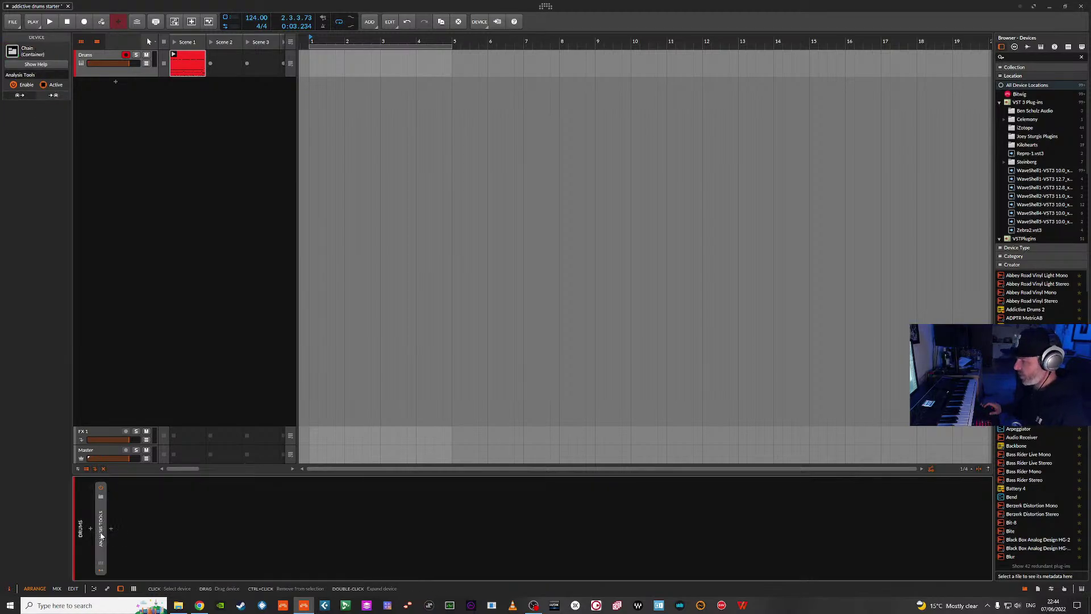
{"action": "left_click", "coordinate": [90, 529]}
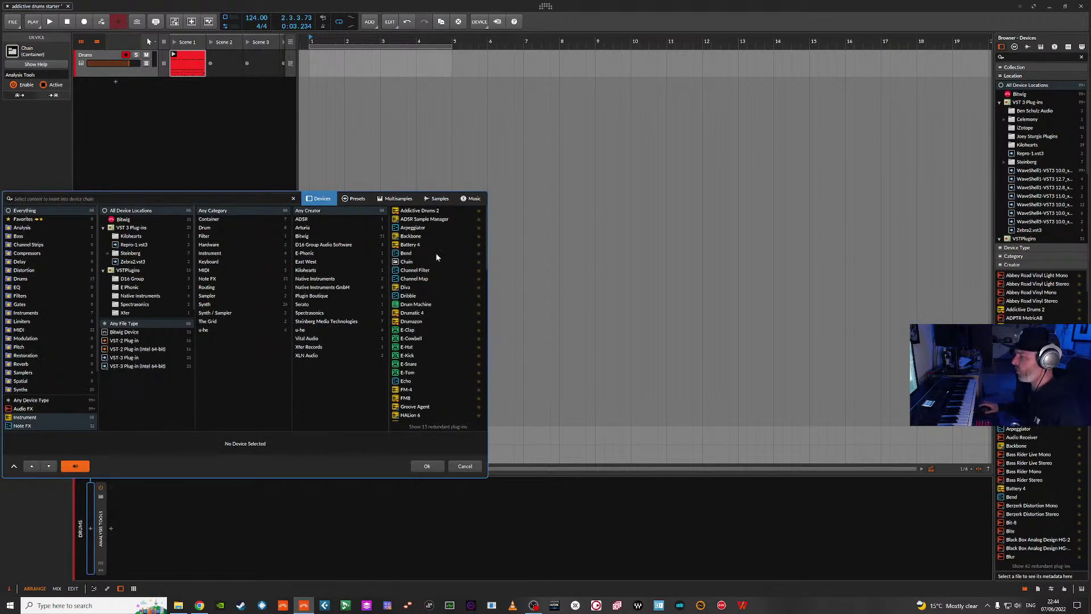
{"action": "left_click", "coordinate": [357, 198]}
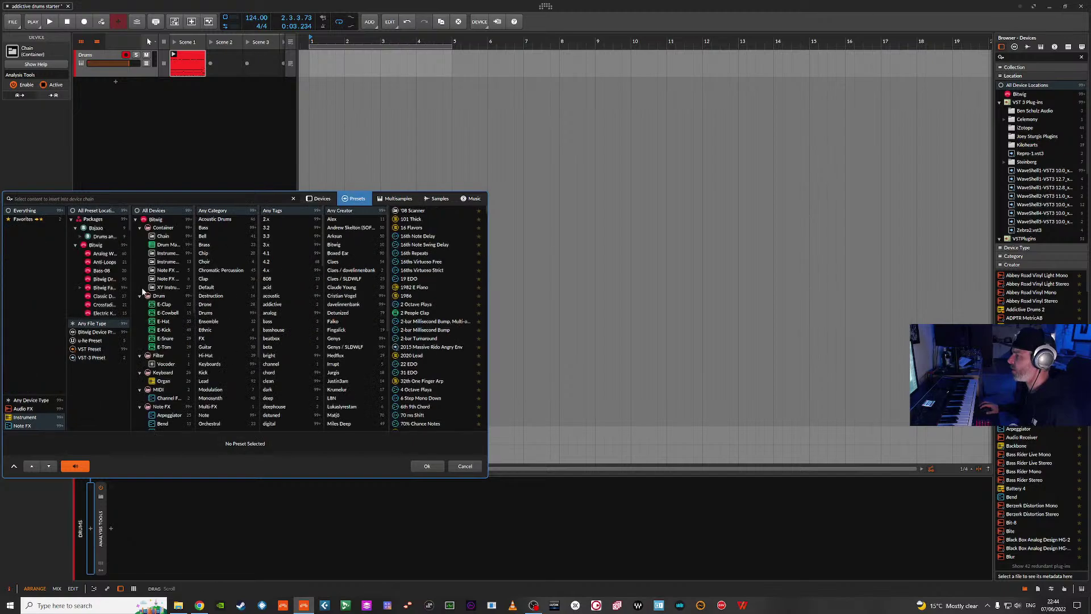
{"action": "left_click", "coordinate": [27, 219]}
{"action": "left_click", "coordinate": [420, 211]}
{"action": "key", "text": "Return"}
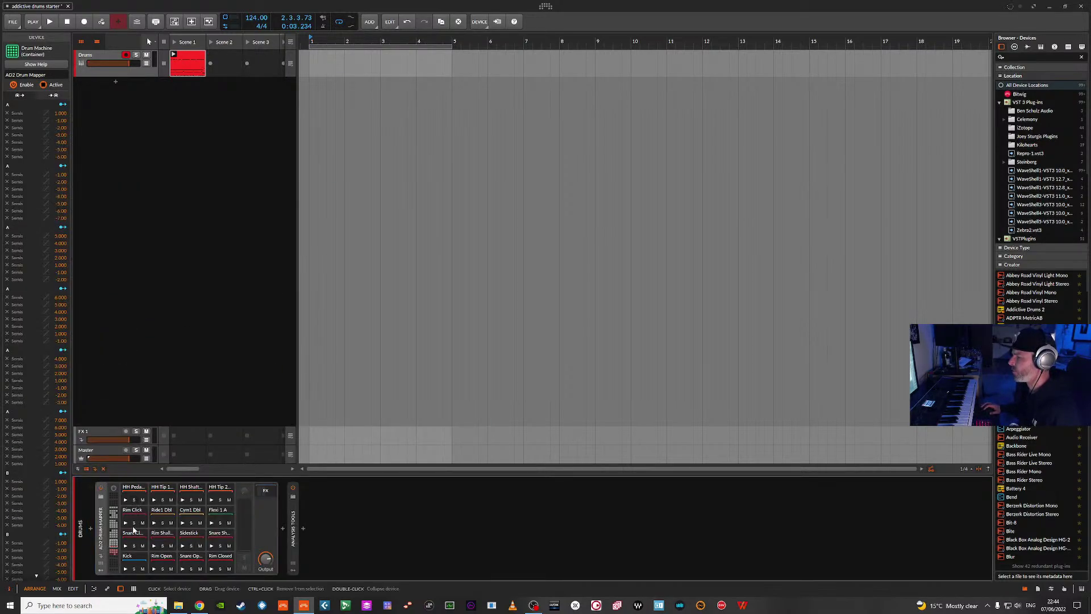
- Show the reinserted mapper's remote controls and open its FX chain with Note Mapper and Addictive Drums 2
{"action": "left_click", "coordinate": [101, 563]}
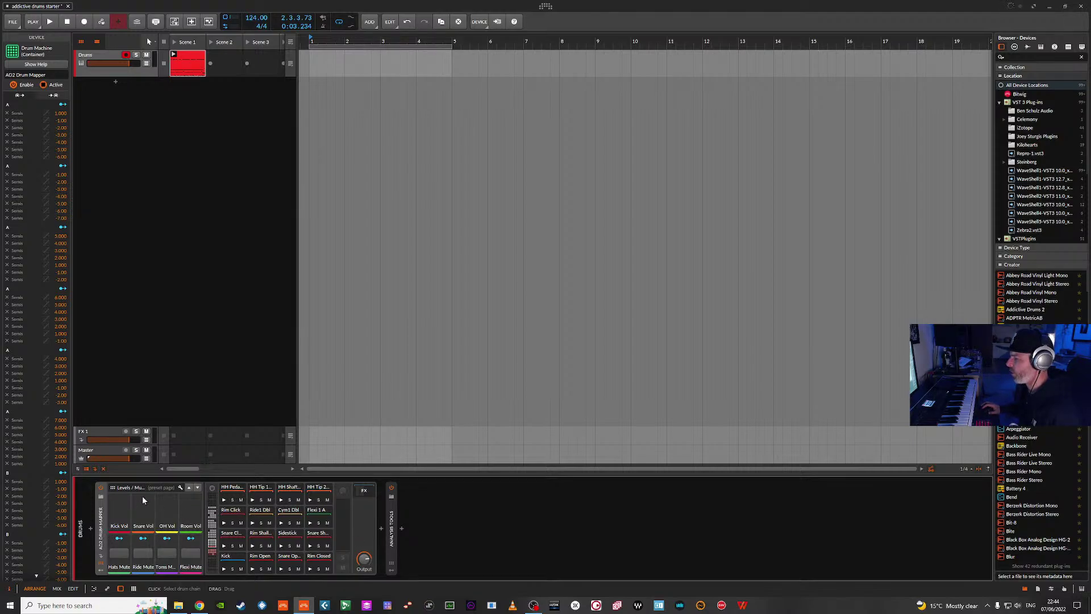
{"action": "mouse_move", "coordinate": [199, 605]}
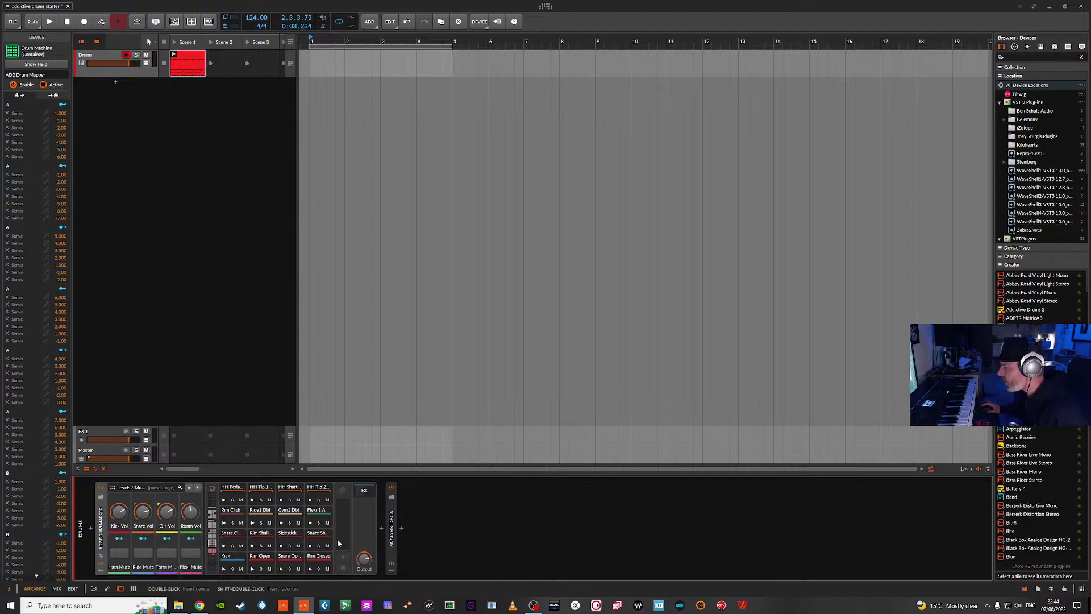
{"action": "left_click", "coordinate": [364, 490]}
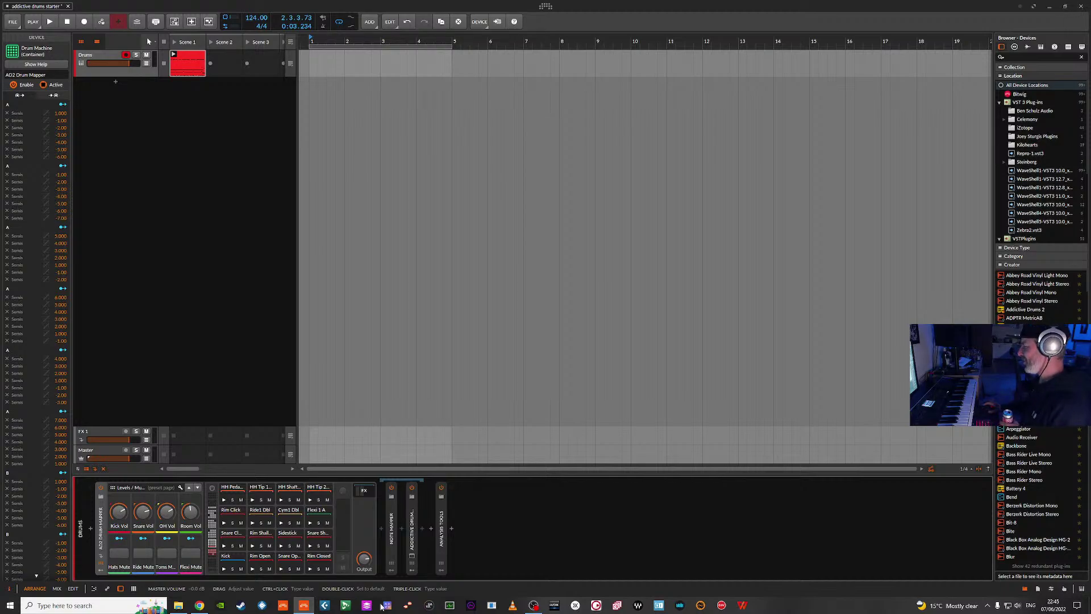
- Switch to OBS and stop the live stream
{"action": "left_click", "coordinate": [533, 606]}
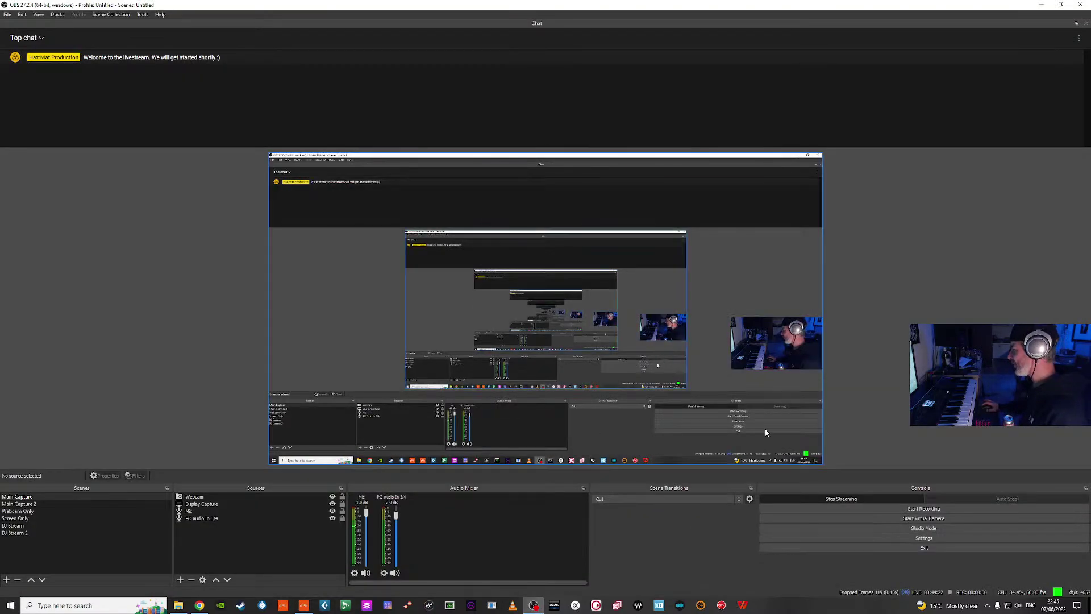
{"action": "left_click", "coordinate": [879, 499]}
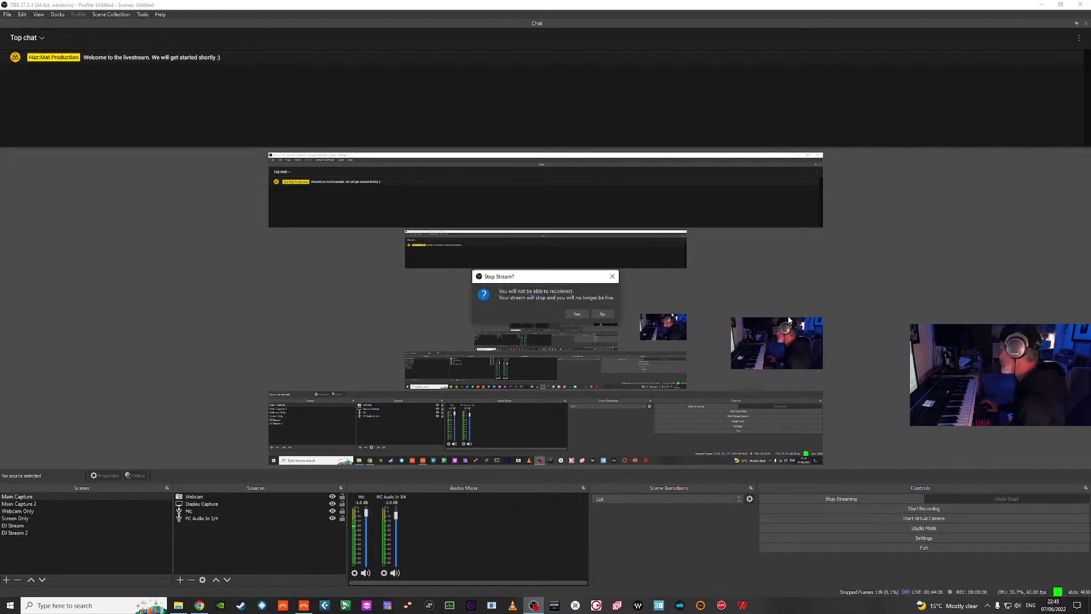